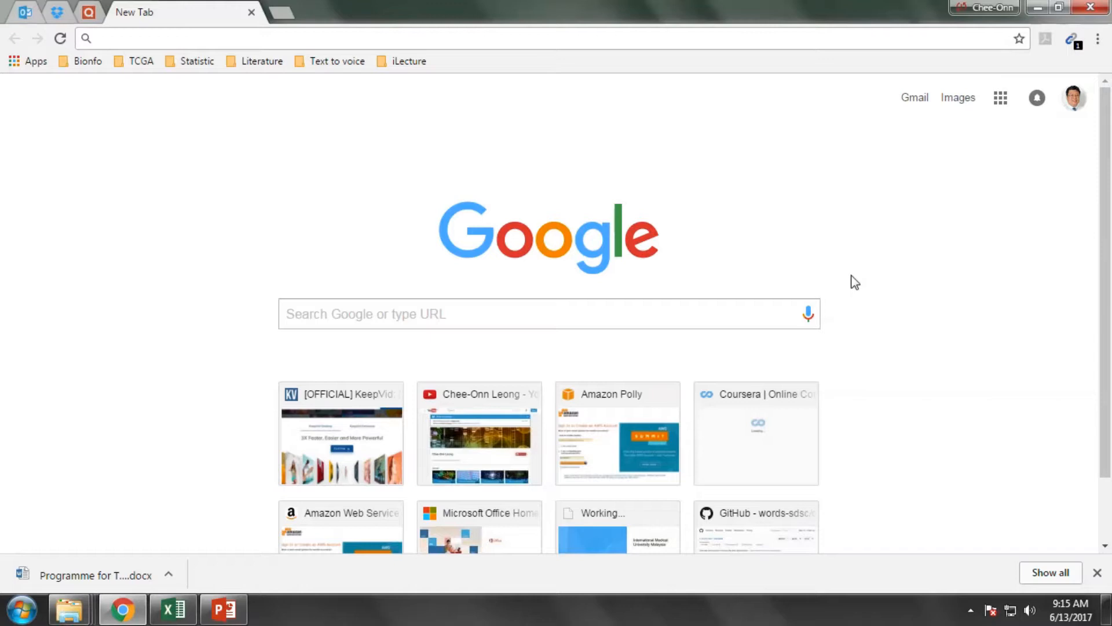
- Search Google for "pancreatic cancer subtypes"
left_click(642, 316)
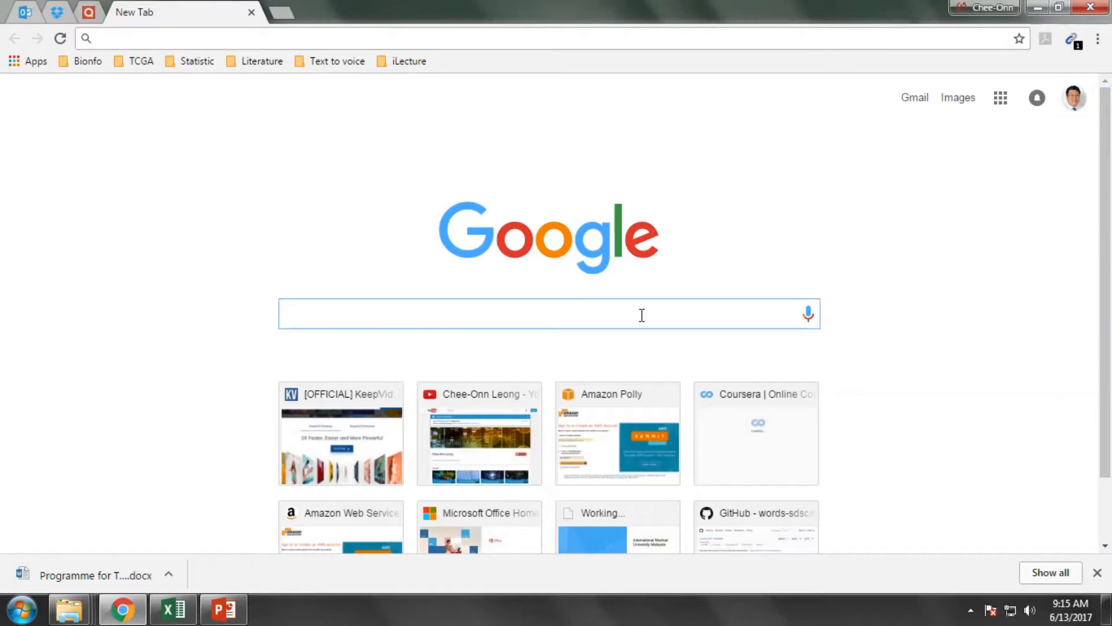
type("P")
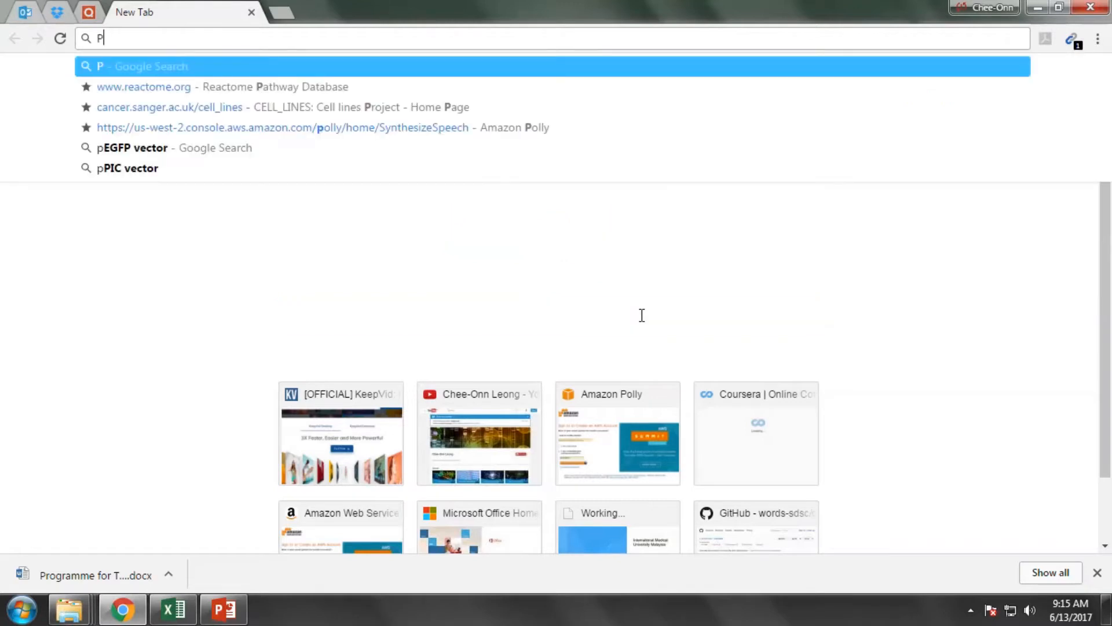
type("ancreatic")
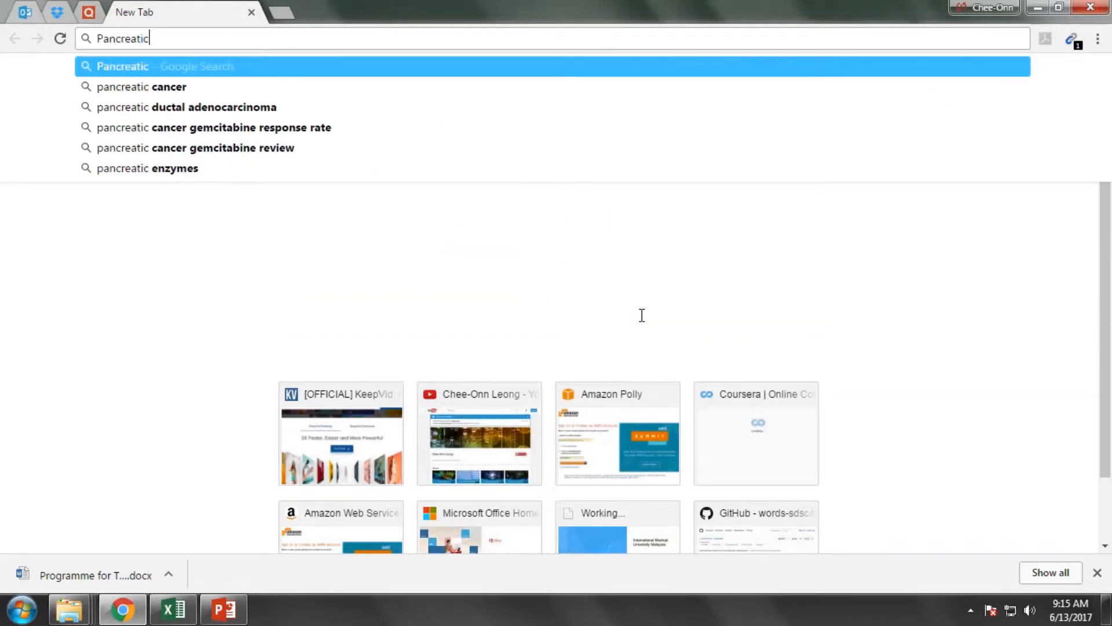
type(" cancer ")
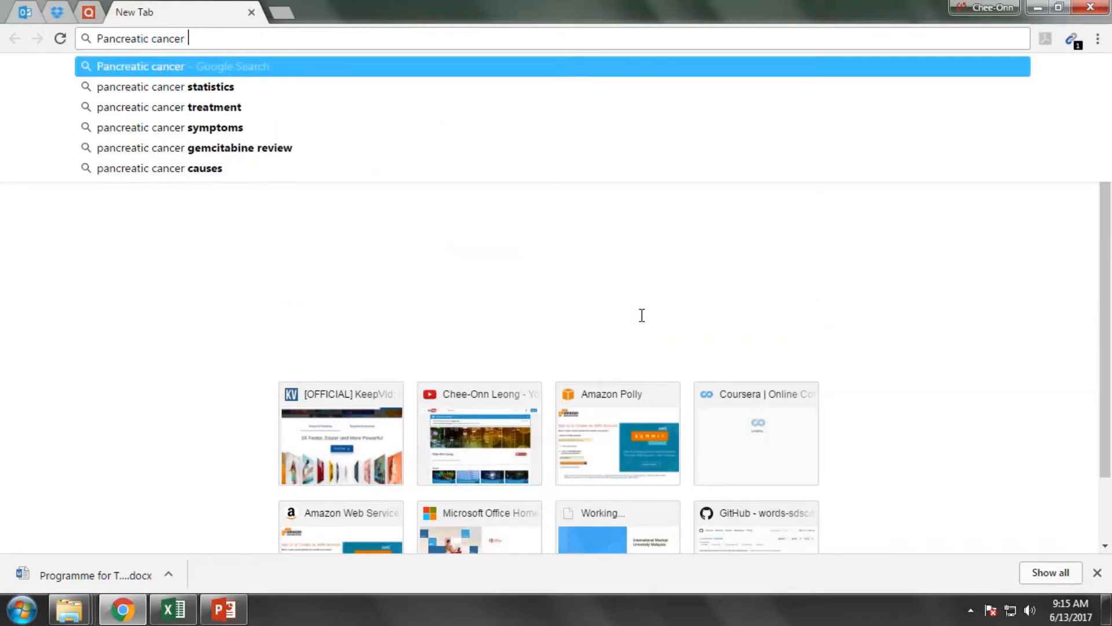
type("subtype")
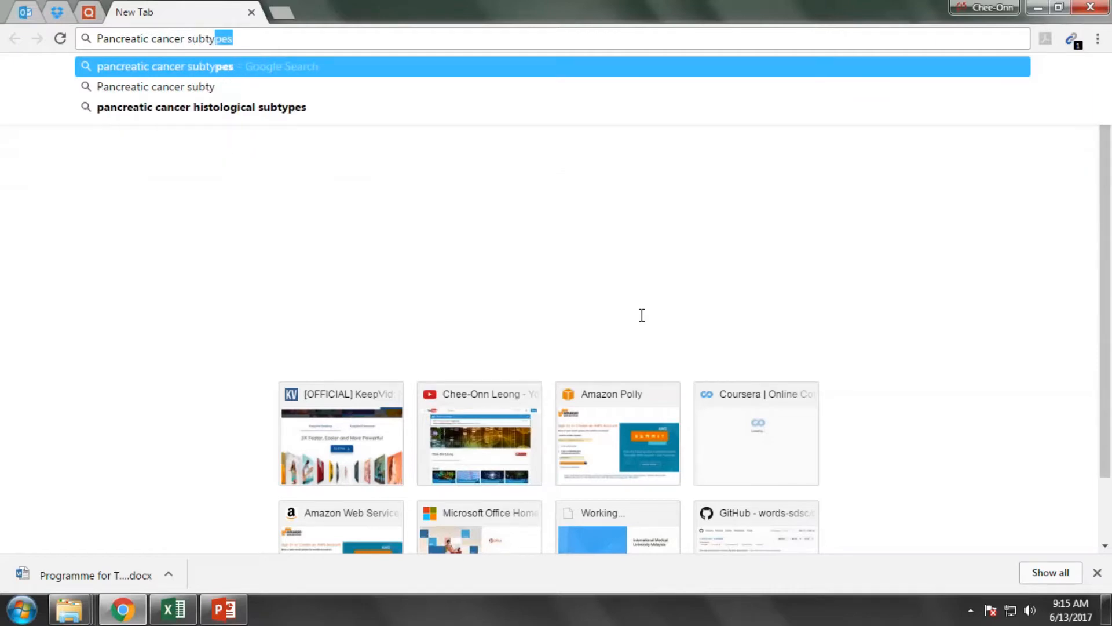
key("Return")
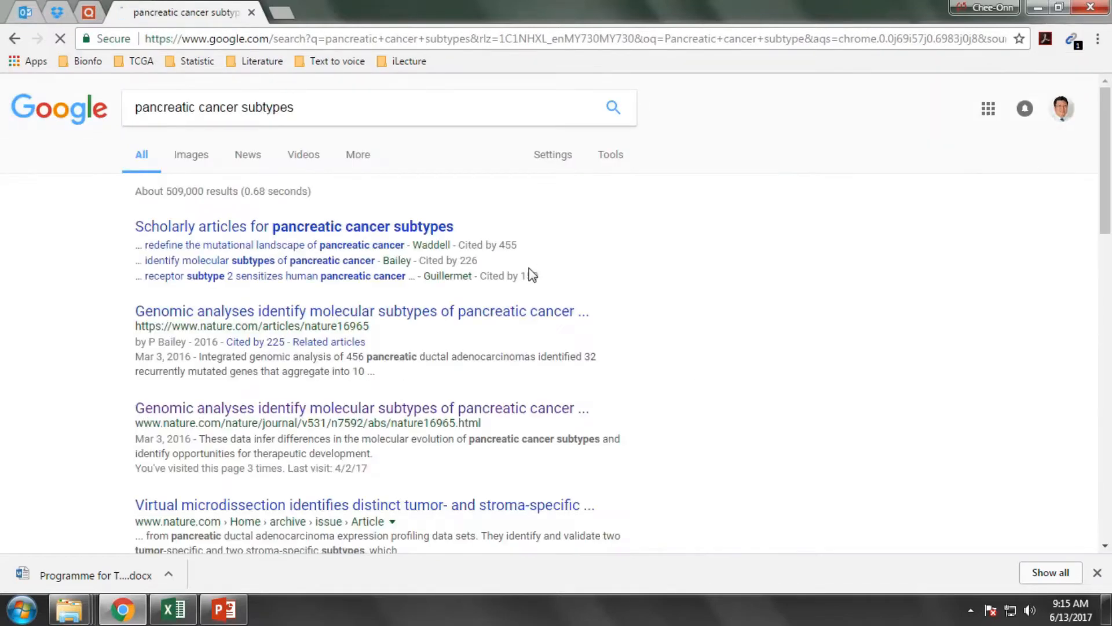
- Open the nature.com article "Genomic analyses identify molecular subtypes of pancreatic cancer" from the nature16965.html result and display its full text
scroll(534, 274, "down", 2)
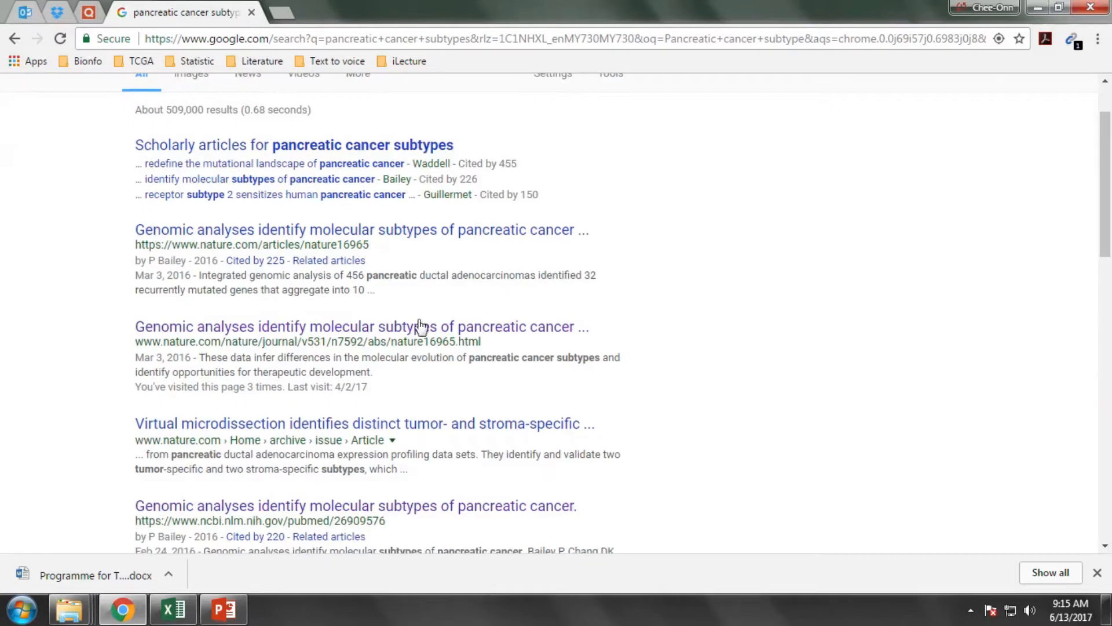
left_click(414, 328)
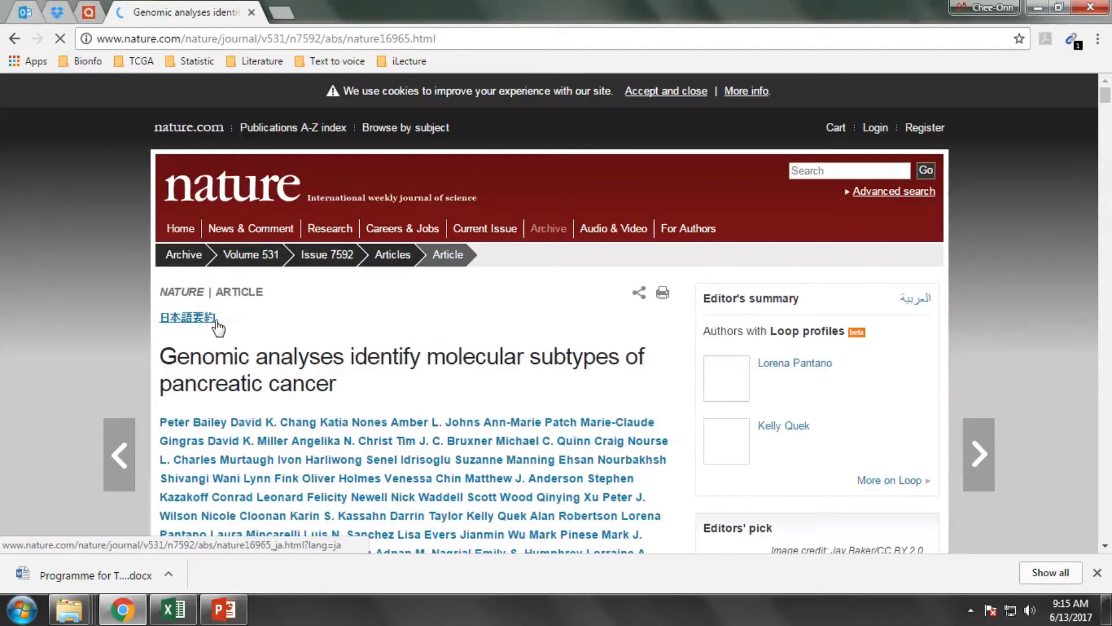
scroll(219, 319, "down", 15)
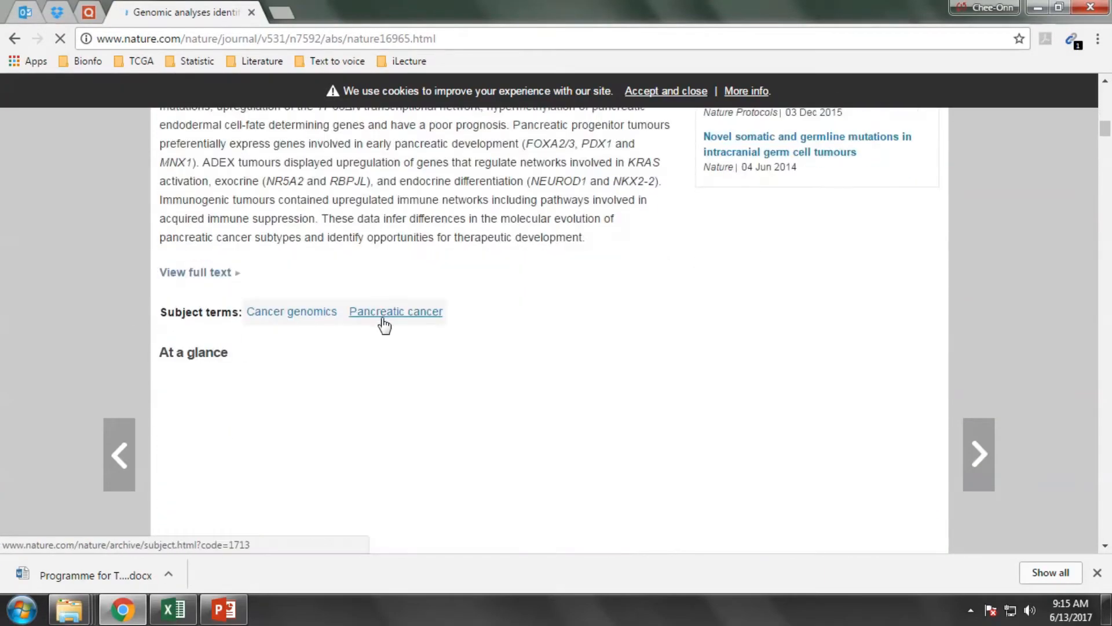
scroll(463, 319, "up", 8)
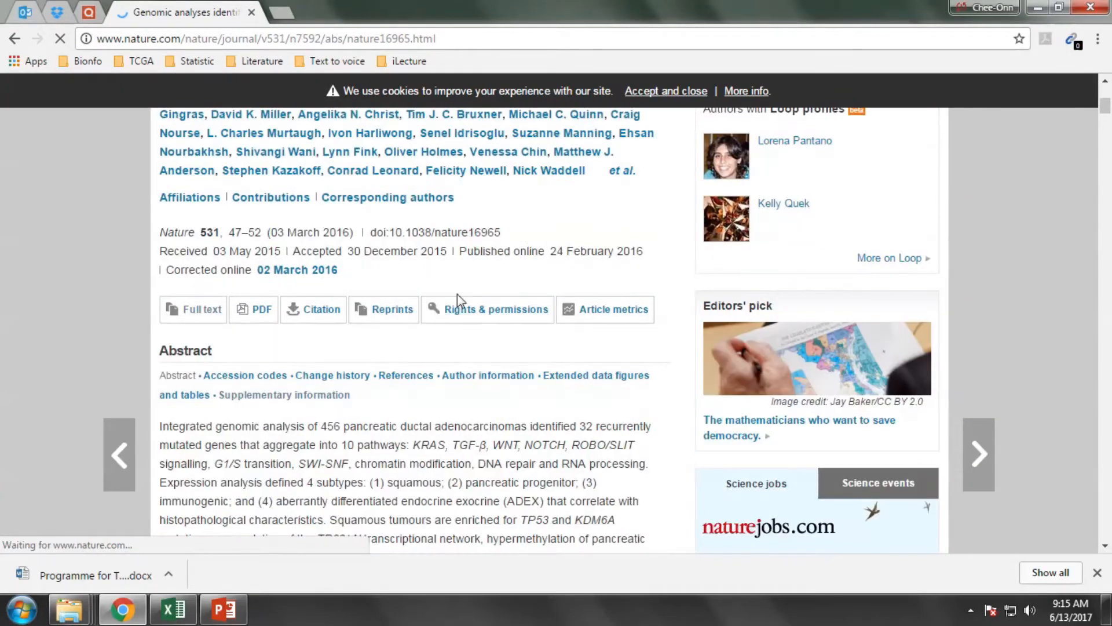
left_click(197, 318)
- Locate "Patient material acquisition and extraction" in the article's Methods, highlight the abbreviation ICGC, and dismiss the YouTube notification
scroll(521, 325, "down", 5)
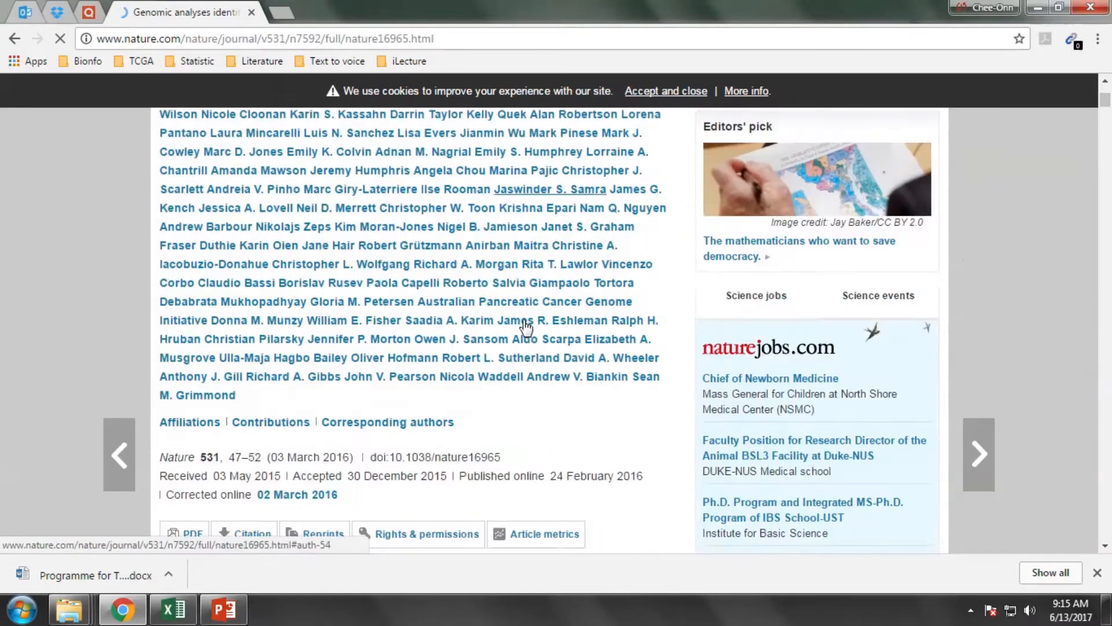
scroll(526, 328, "down", 15)
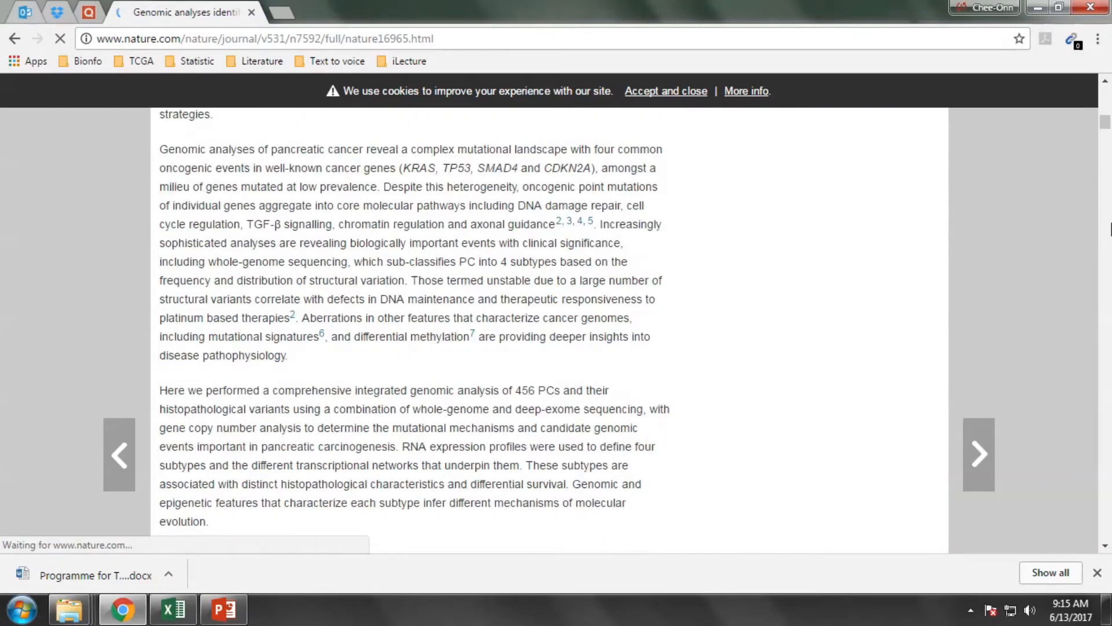
scroll(1021, 198, "down", 10)
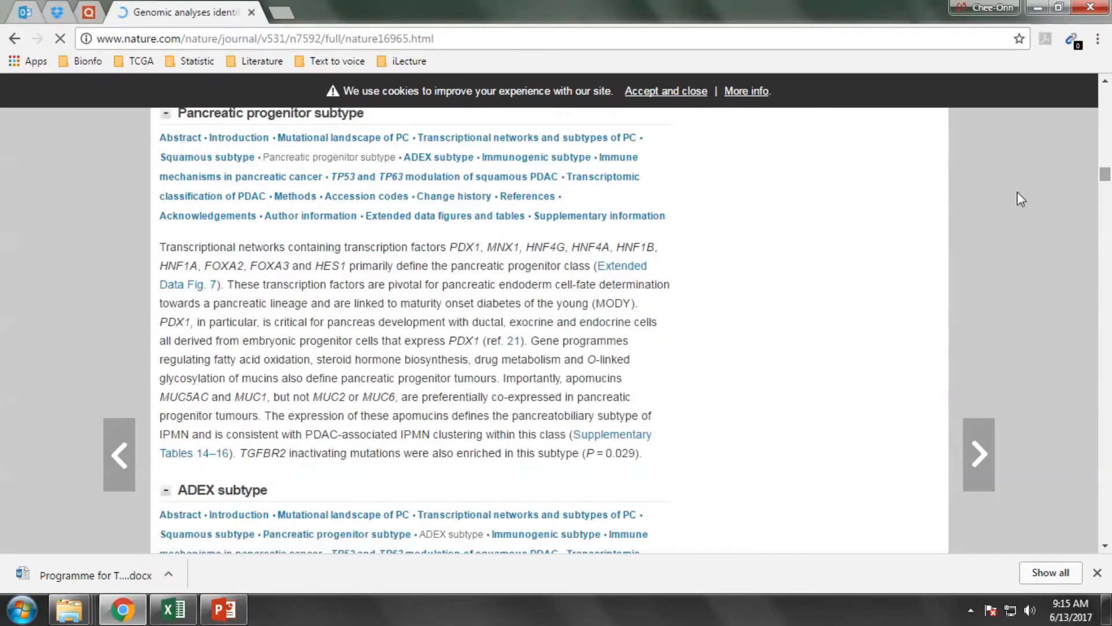
scroll(720, 312, "down", 20)
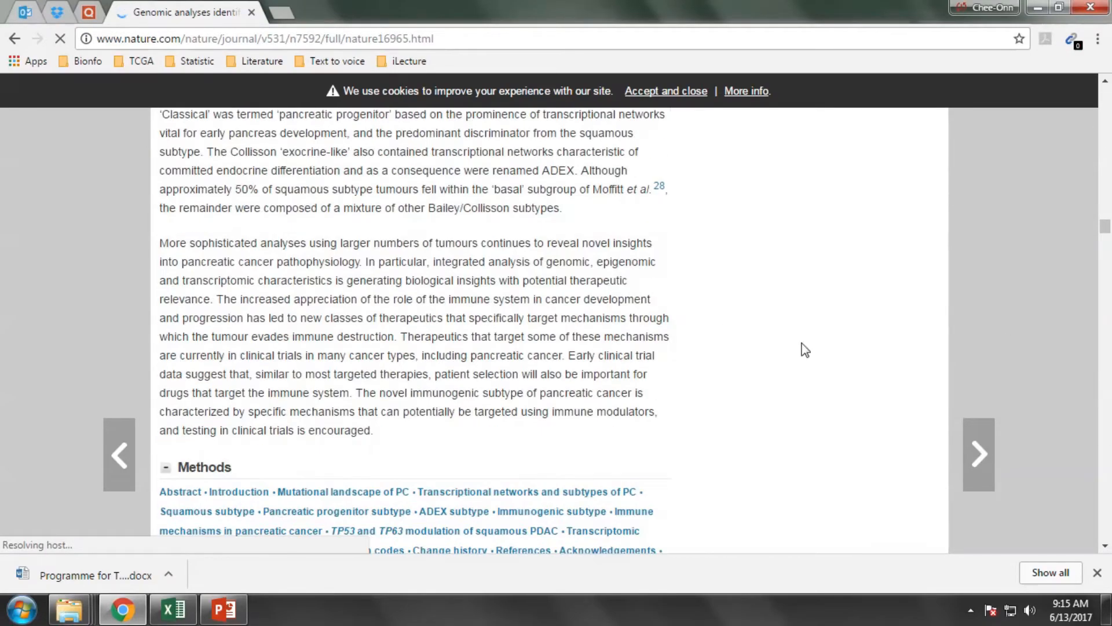
scroll(575, 398, "down", 5)
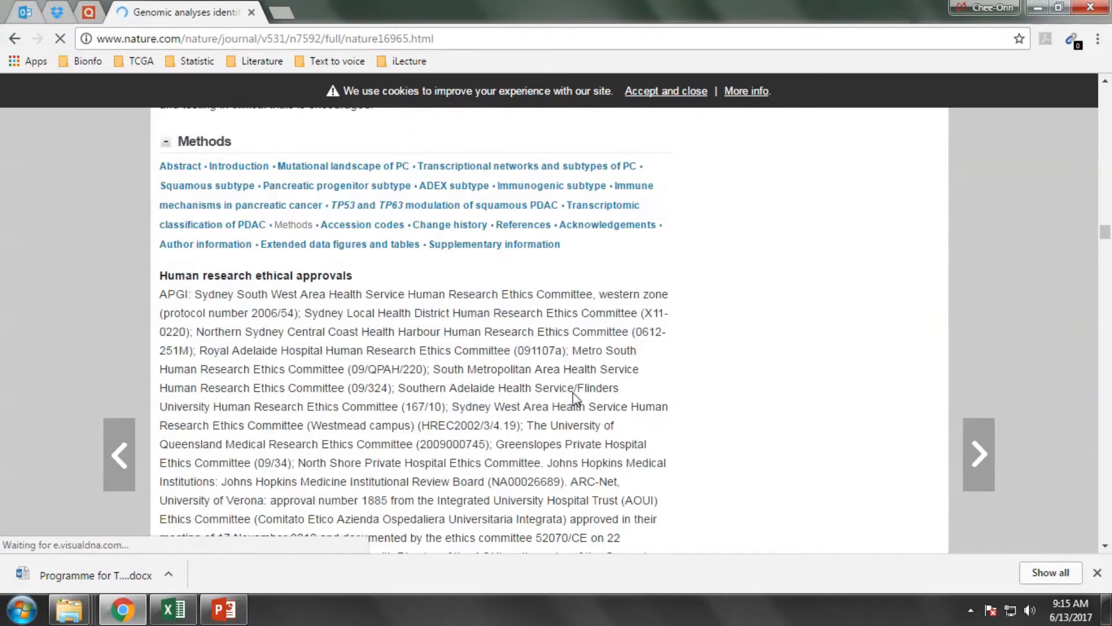
scroll(573, 391, "down", 1)
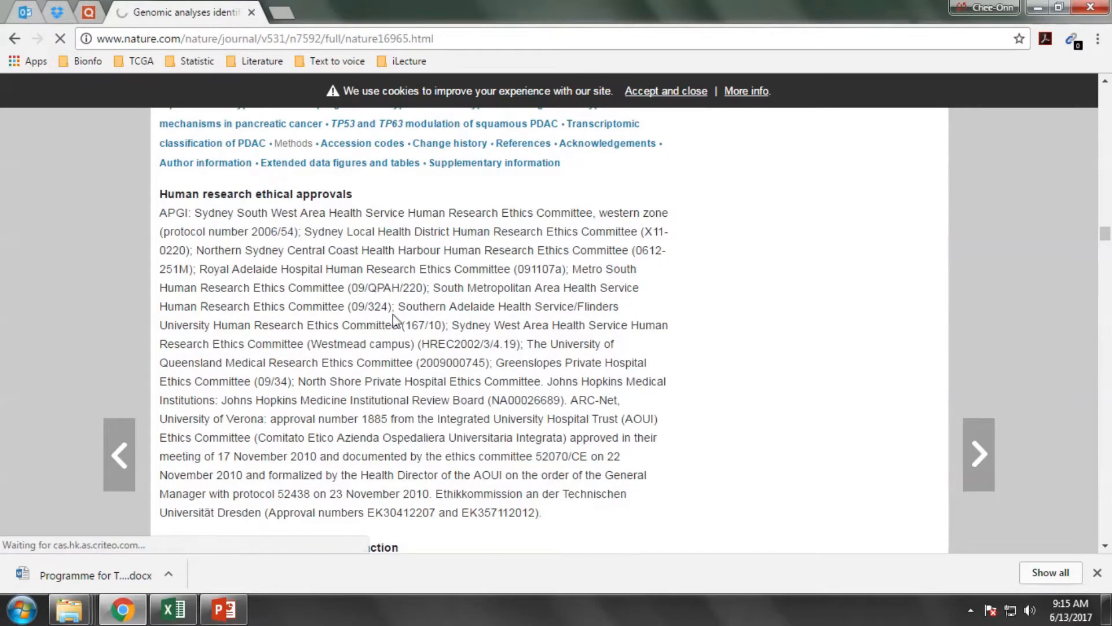
scroll(392, 314, "down", 3)
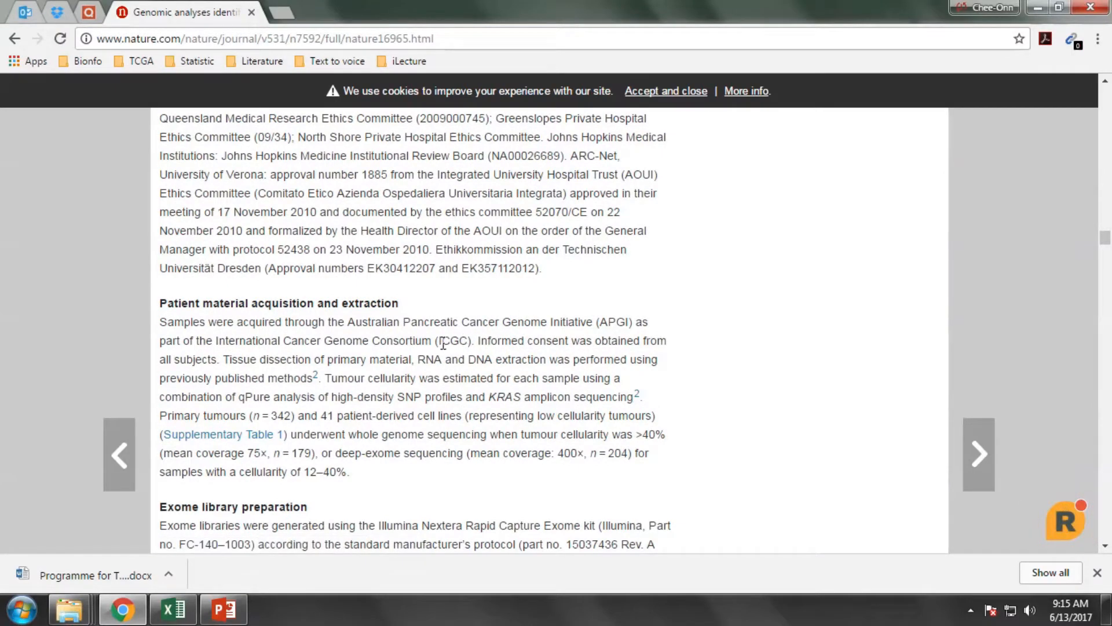
left_click_drag(439, 343, 465, 345)
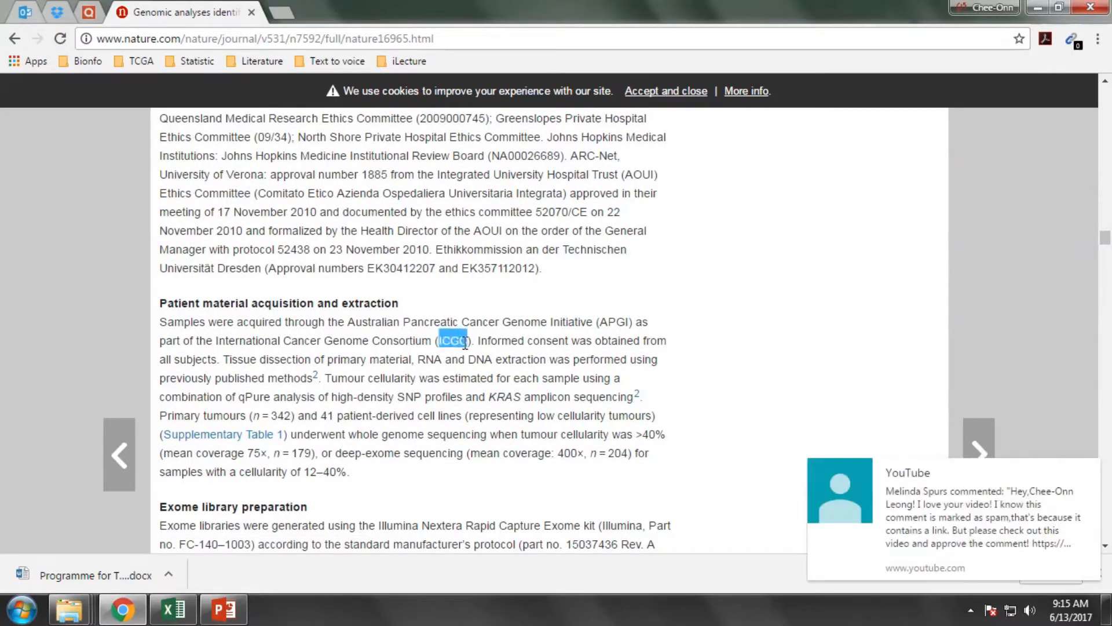
left_click(1092, 467)
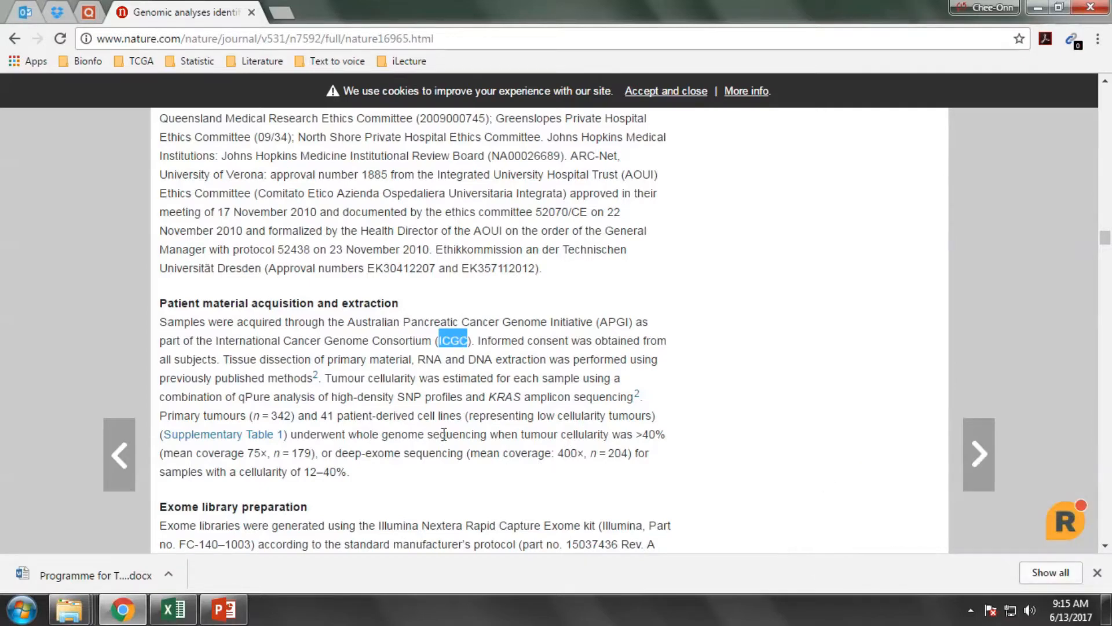
- Highlight the name "Australian Pancreatic Cancer Genome Initiative" in the patient material paragraph
scroll(443, 434, "down", 3)
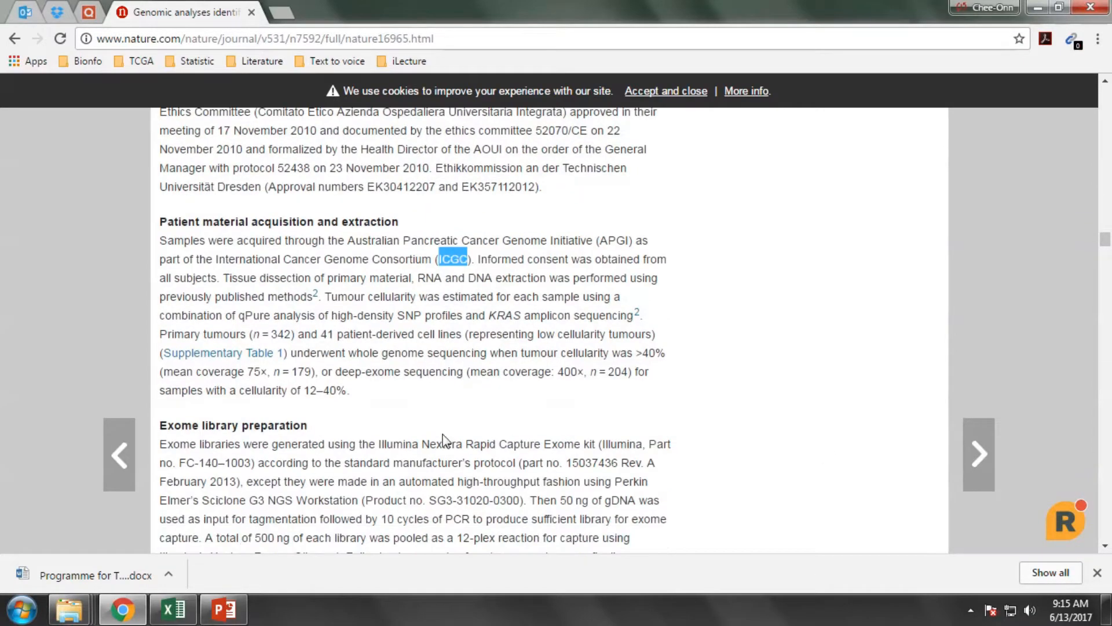
scroll(447, 439, "down", 3)
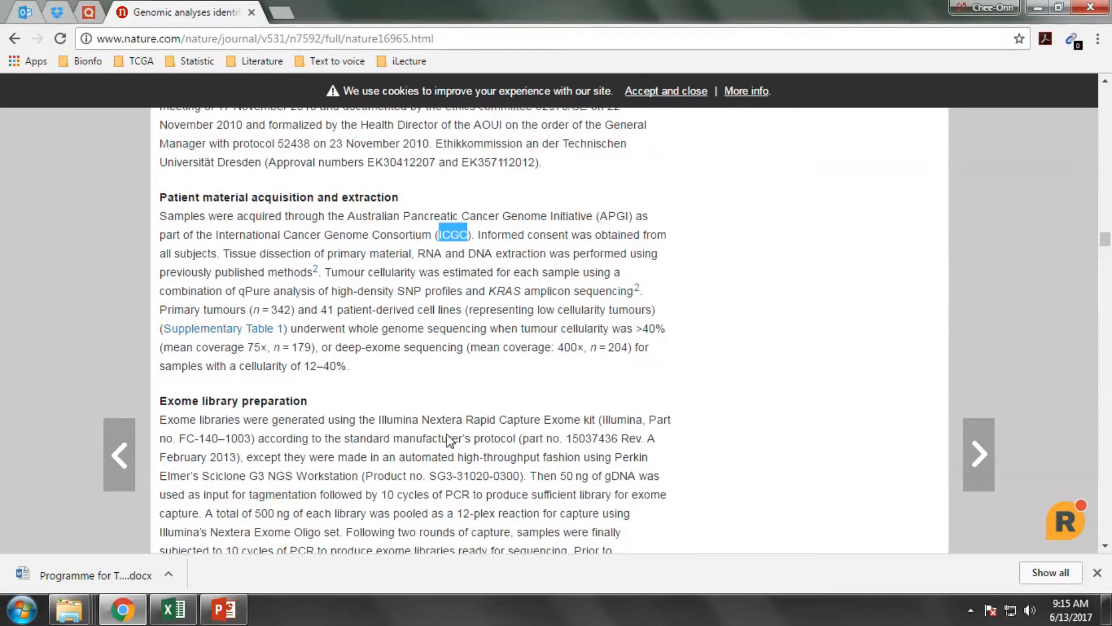
scroll(451, 356, "up", 3)
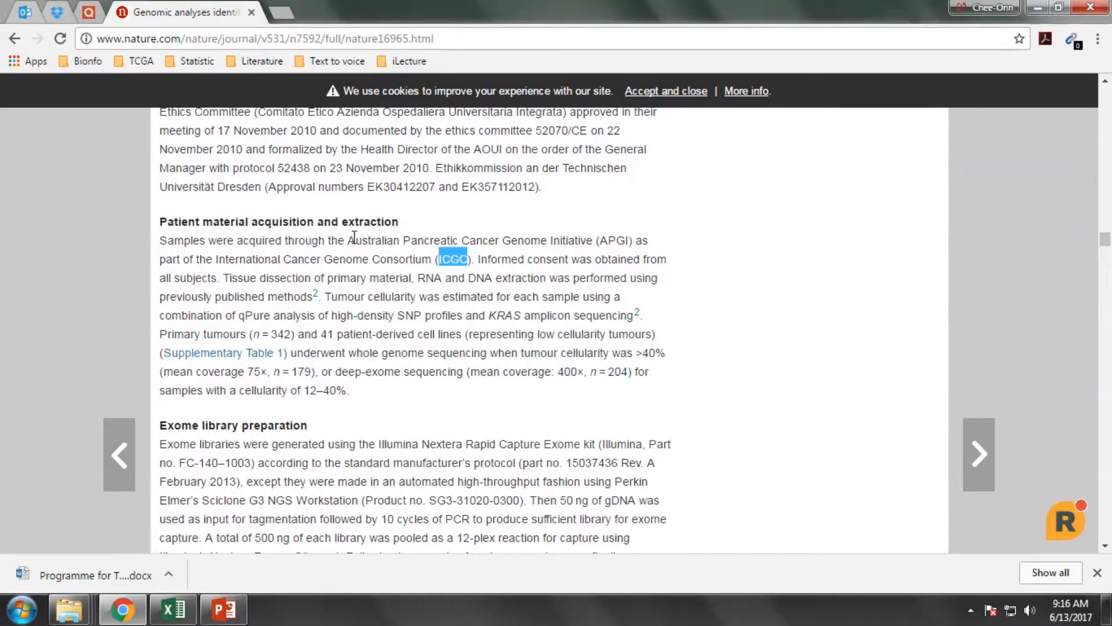
left_click_drag(349, 240, 586, 240)
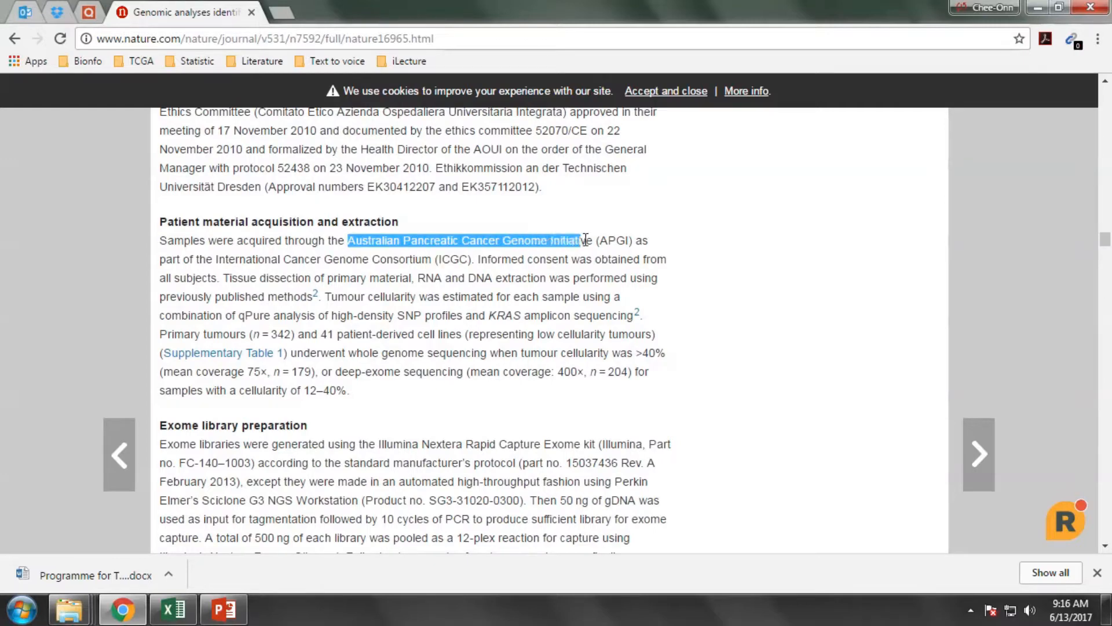
- Search for "ICGC" in a new browser tab and open the International Cancer Genome Consortium website
left_click(282, 12)
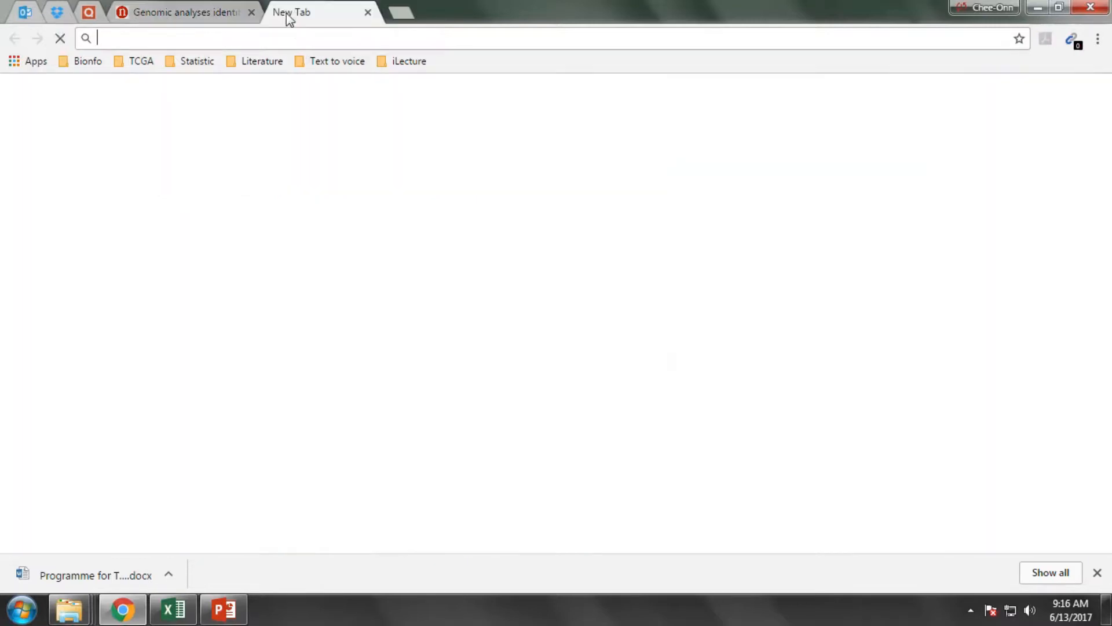
type("UI")
key("BackSpace")
key("BackSpace")
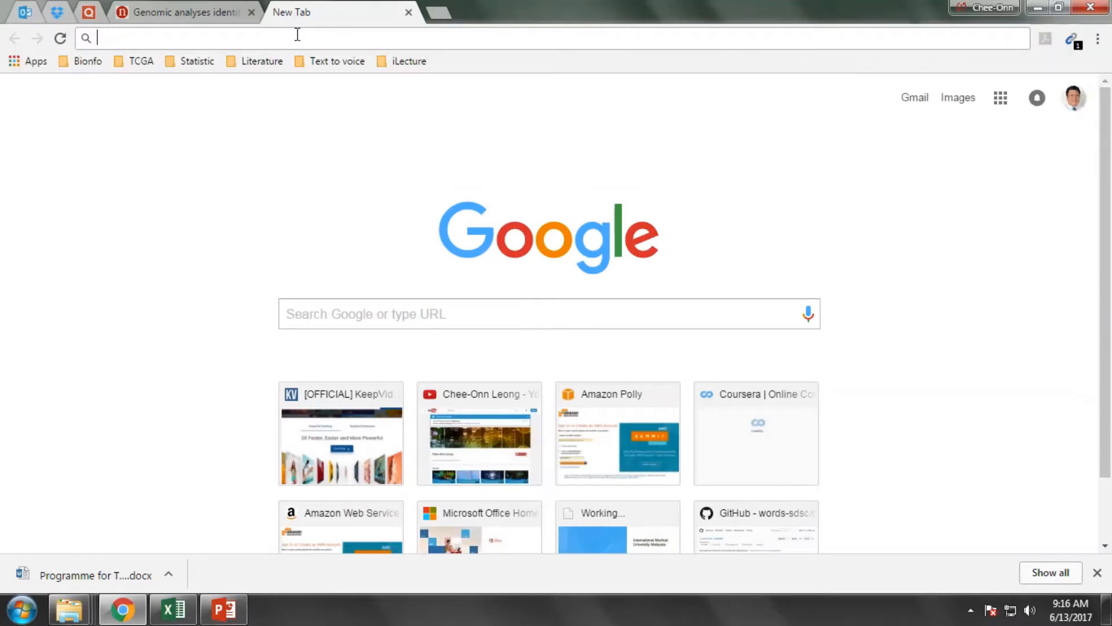
type("ICGC")
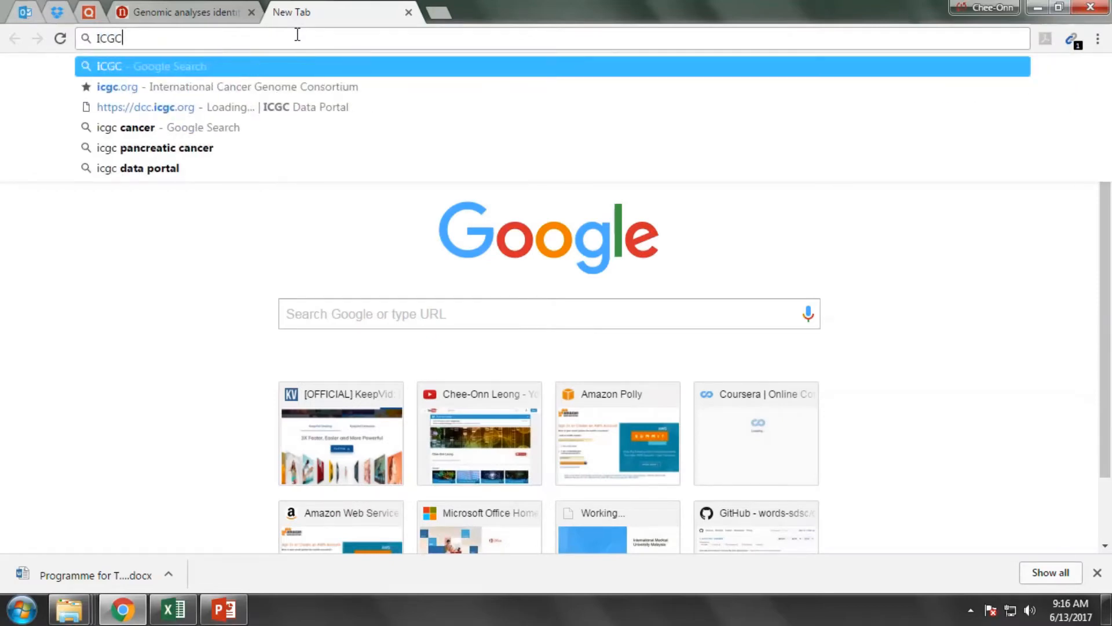
key("Return")
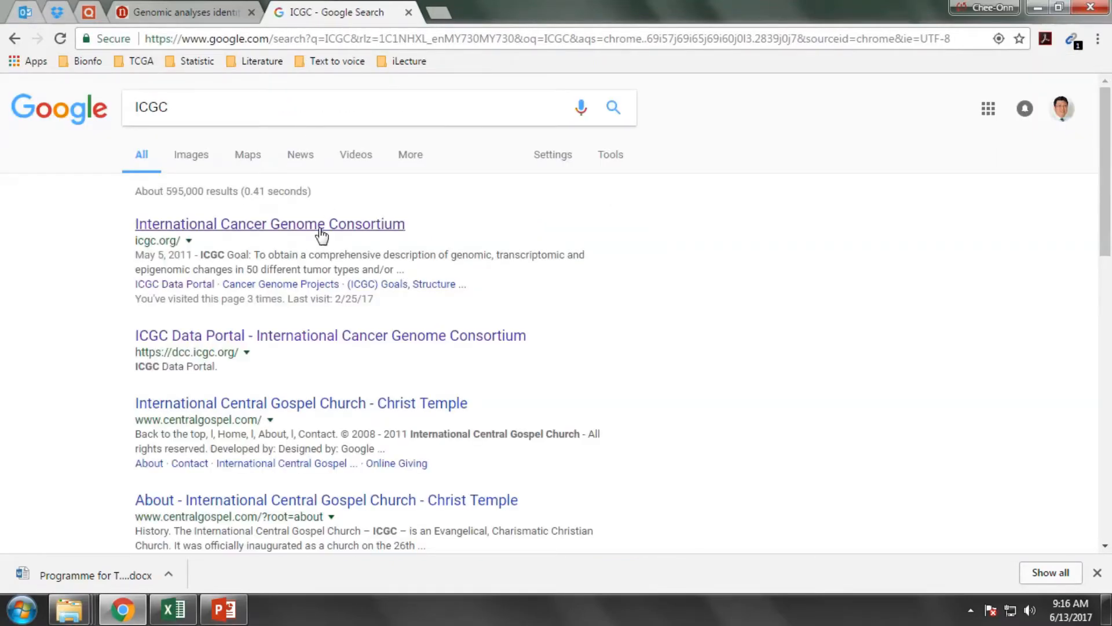
left_click(319, 228)
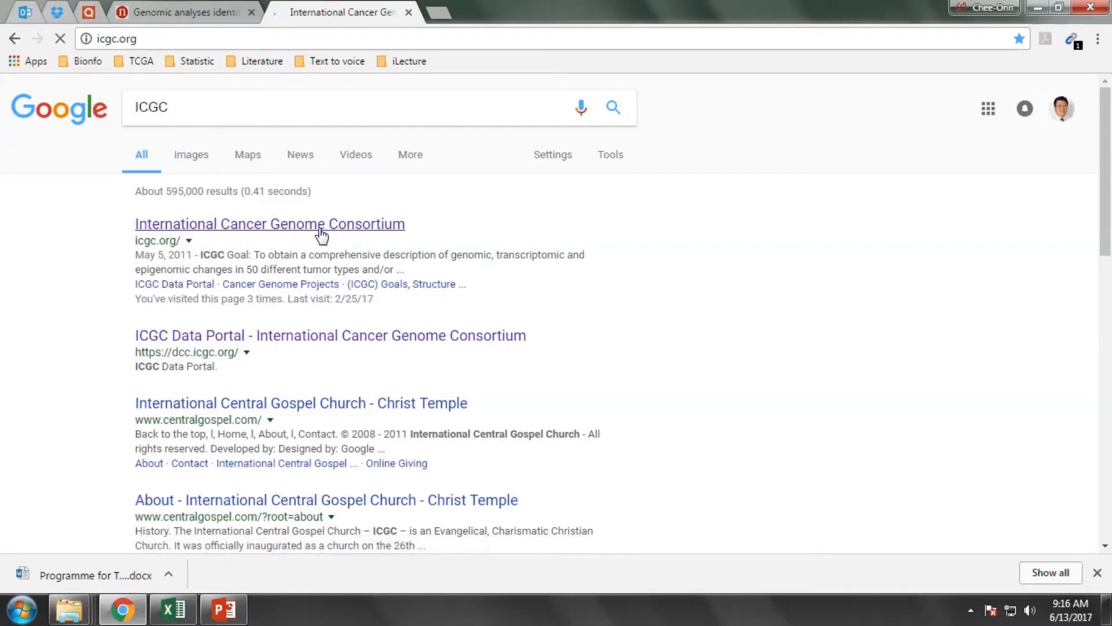
- Look through the ICGC Cancer Genome Projects list for the pancreatic cancer projects, including the Australian ductal adenocarcinoma project
scroll(98, 283, "down", 3)
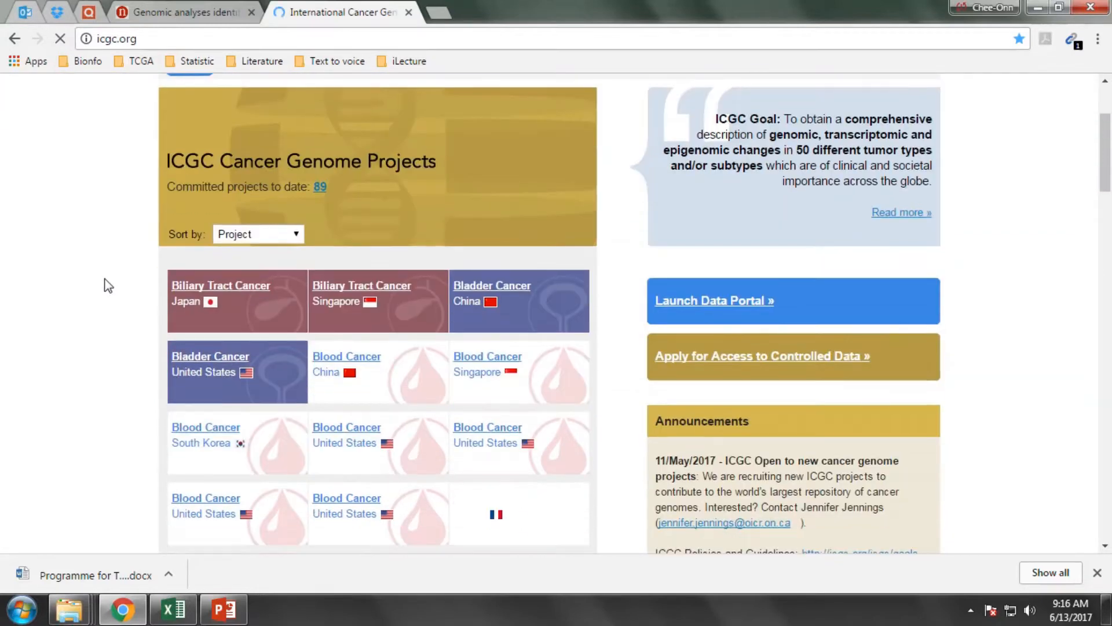
scroll(133, 277, "down", 3)
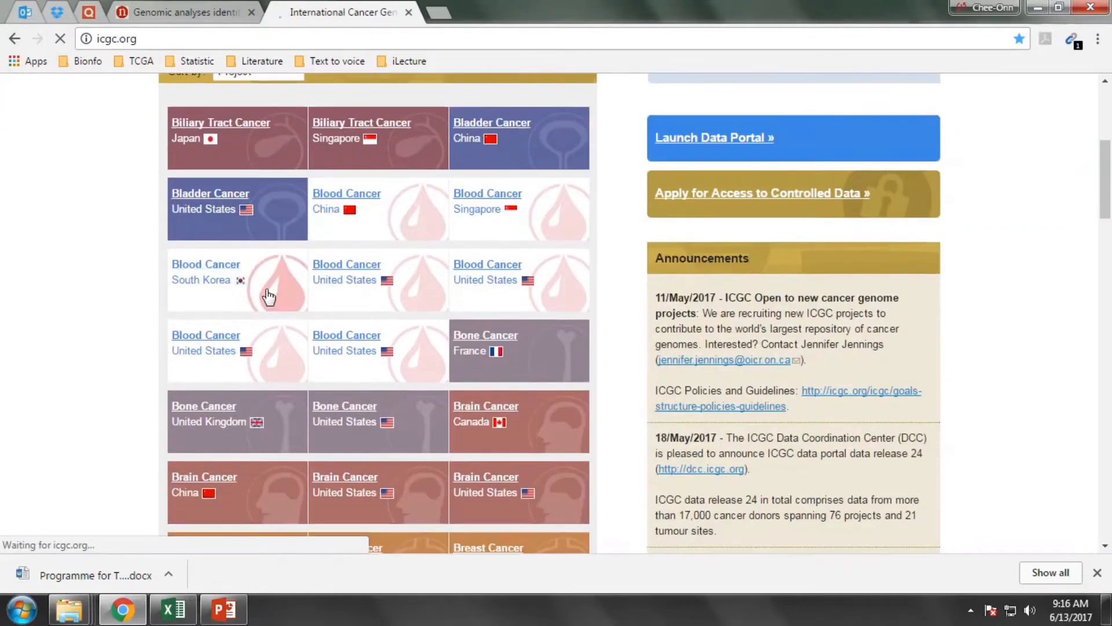
scroll(147, 319, "down", 2)
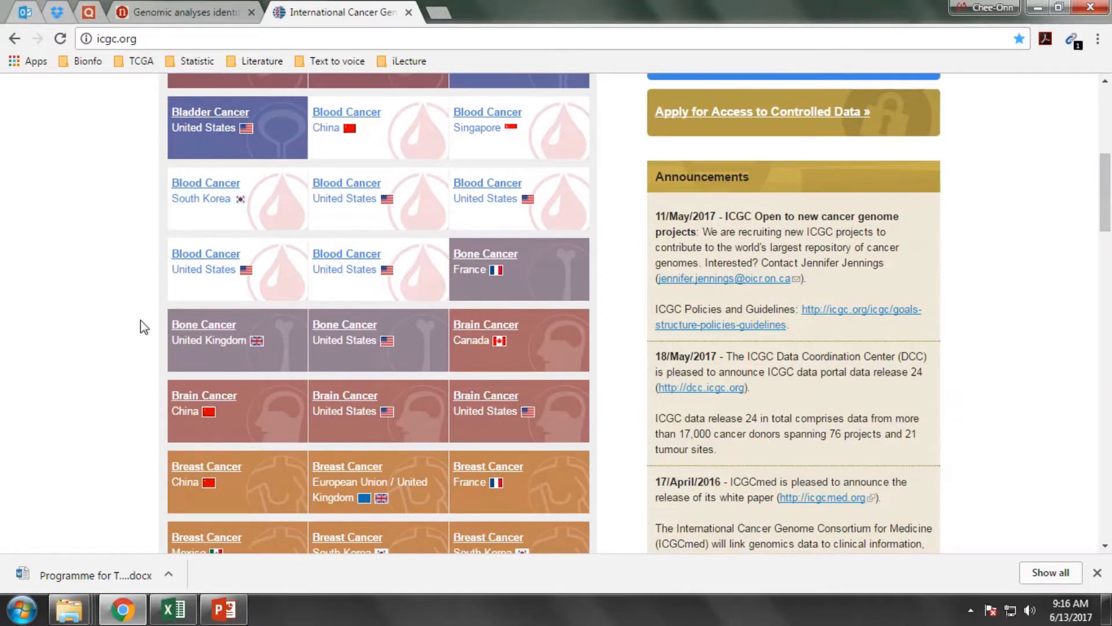
scroll(144, 328, "down", 4)
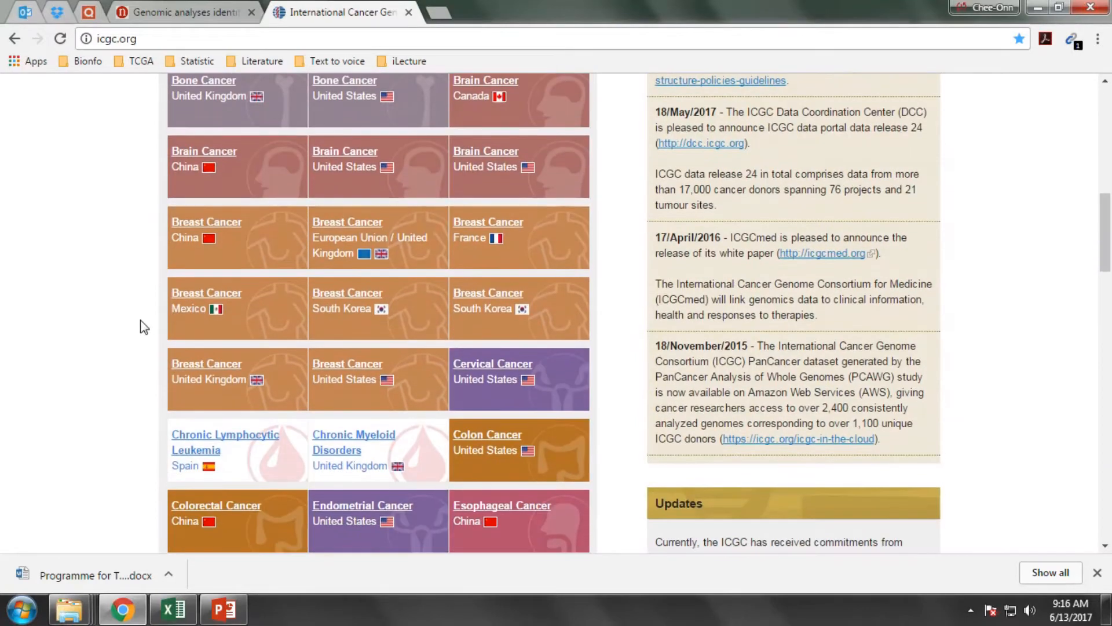
scroll(143, 327, "down", 7)
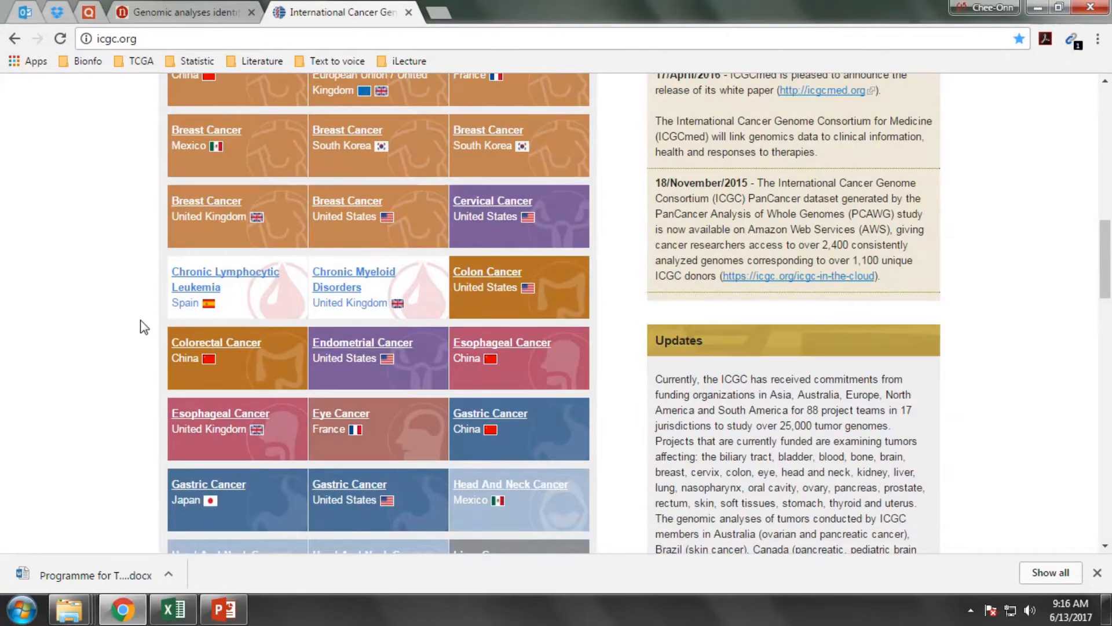
scroll(142, 320, "down", 6)
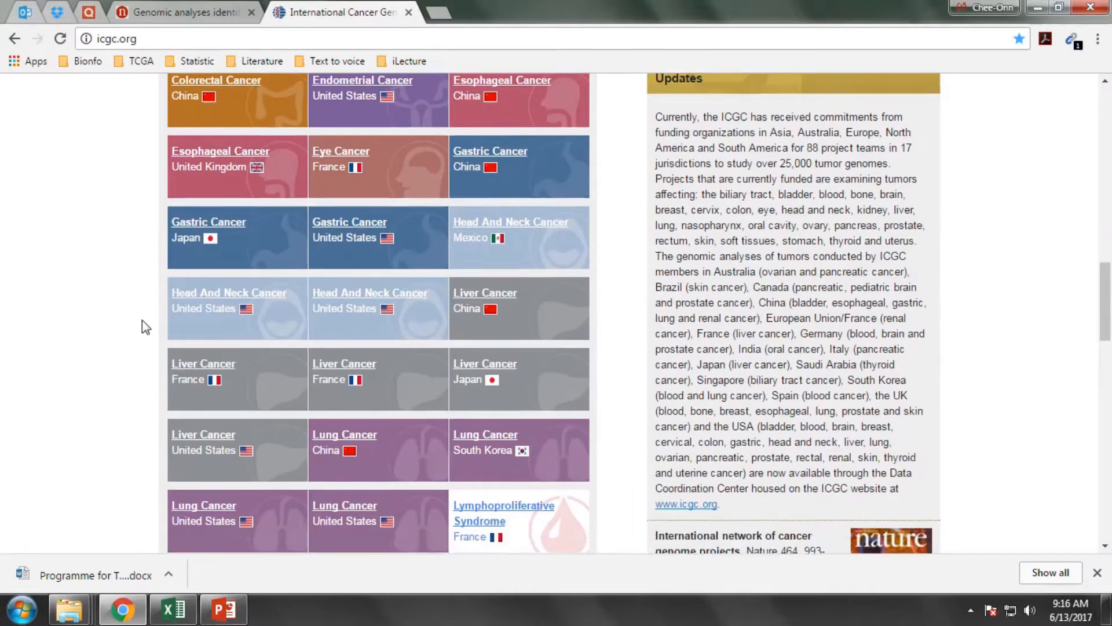
scroll(142, 327, "down", 3)
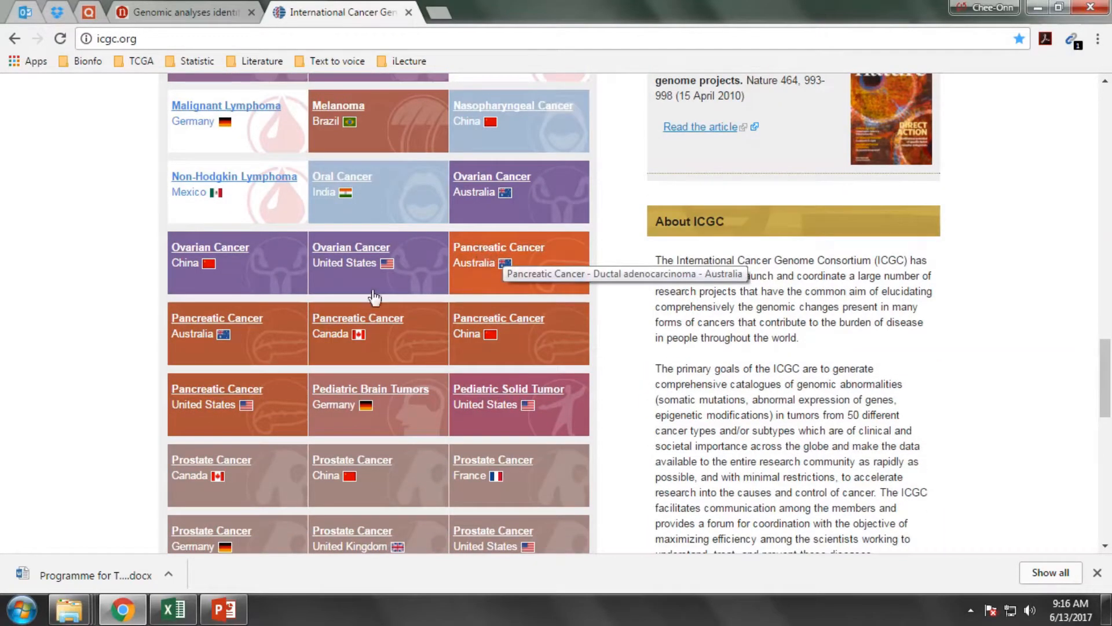
- View the project summaries for the Australian pancreatic ductal adenocarcinoma and endocrine neoplasms projects, and close the last summary
left_click(489, 264)
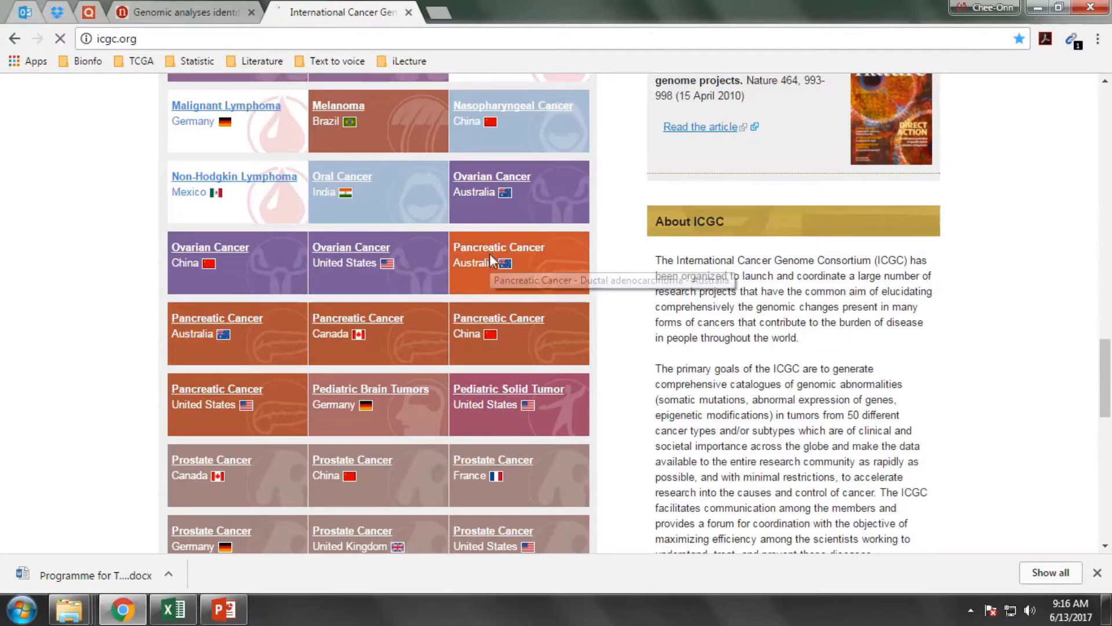
scroll(52, 258, "down", 3)
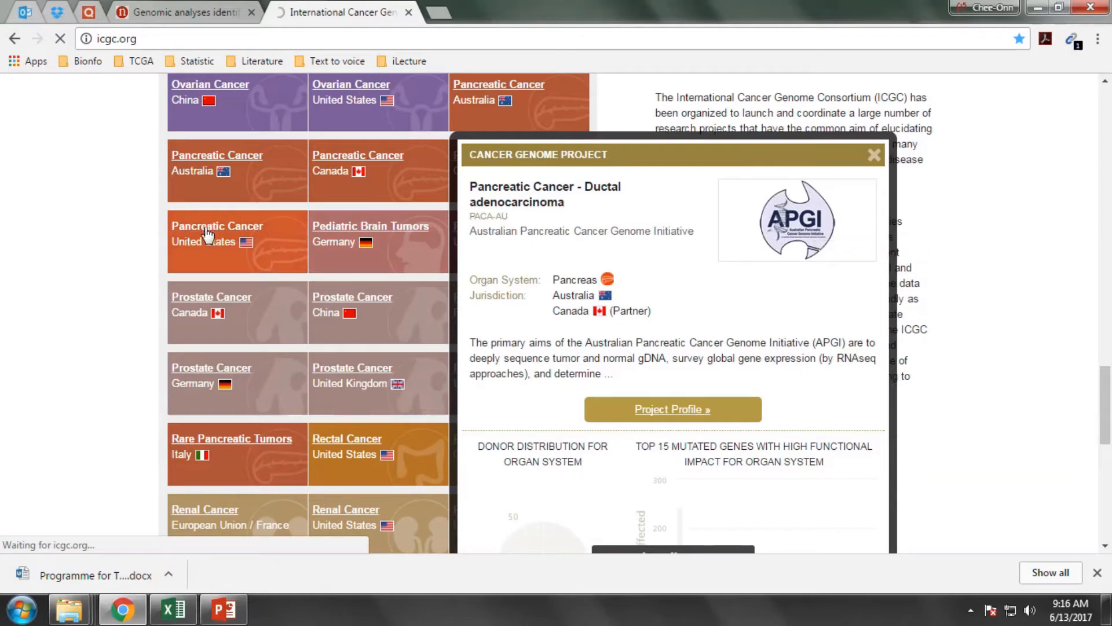
left_click(204, 153)
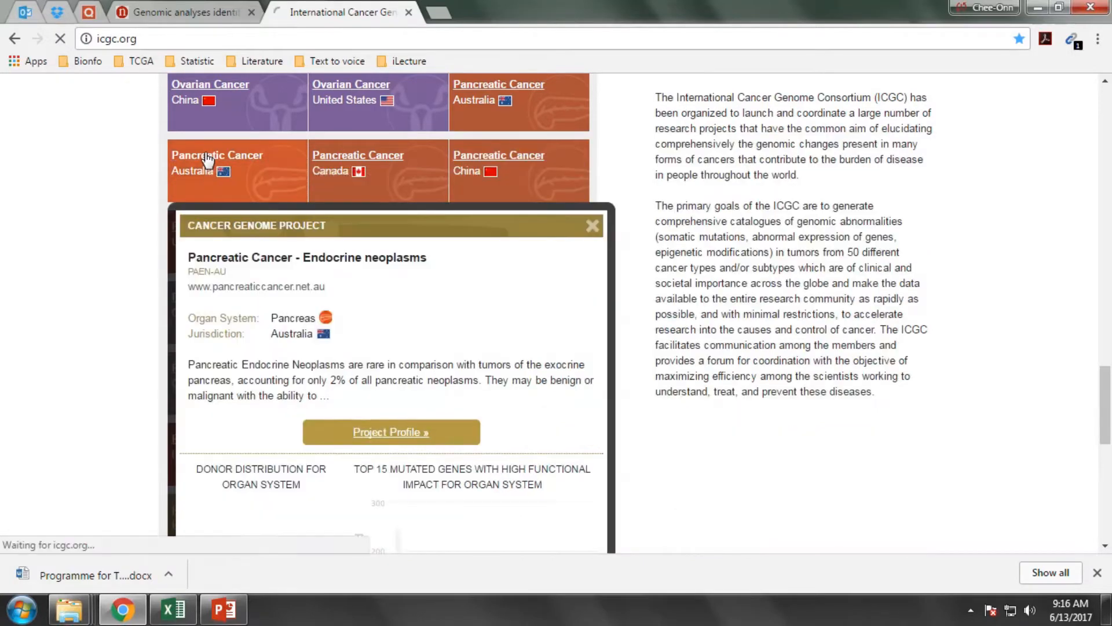
left_click(592, 225)
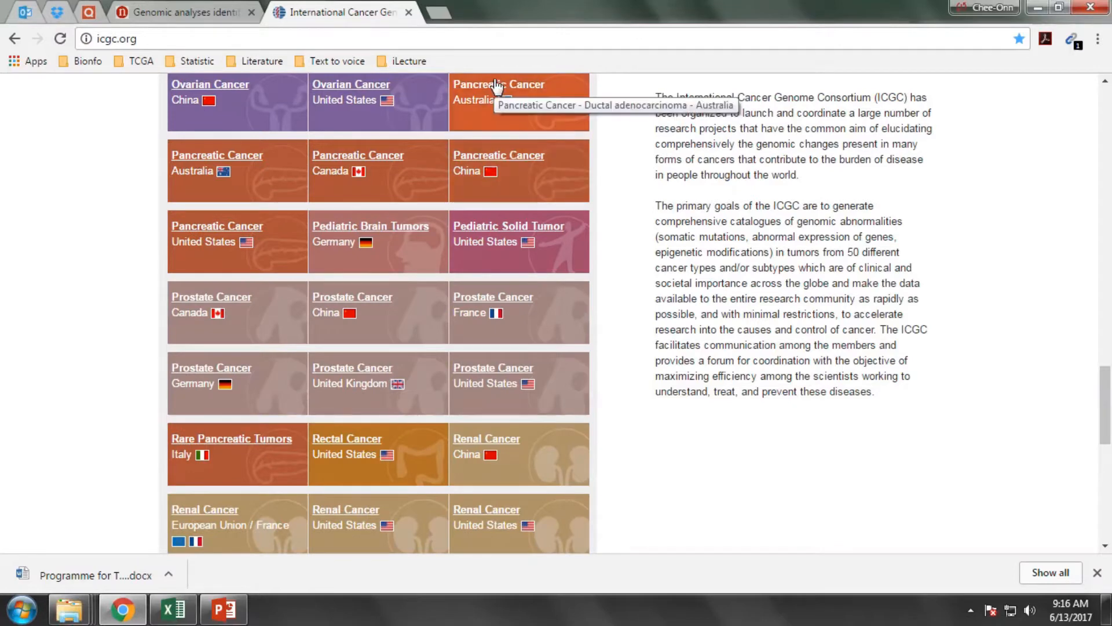
- Highlight the abbreviation APGI in the article's patient material paragraph and return to the ICGC project list
left_click(184, 14)
left_click_drag(600, 240, 630, 241)
left_click(306, 12)
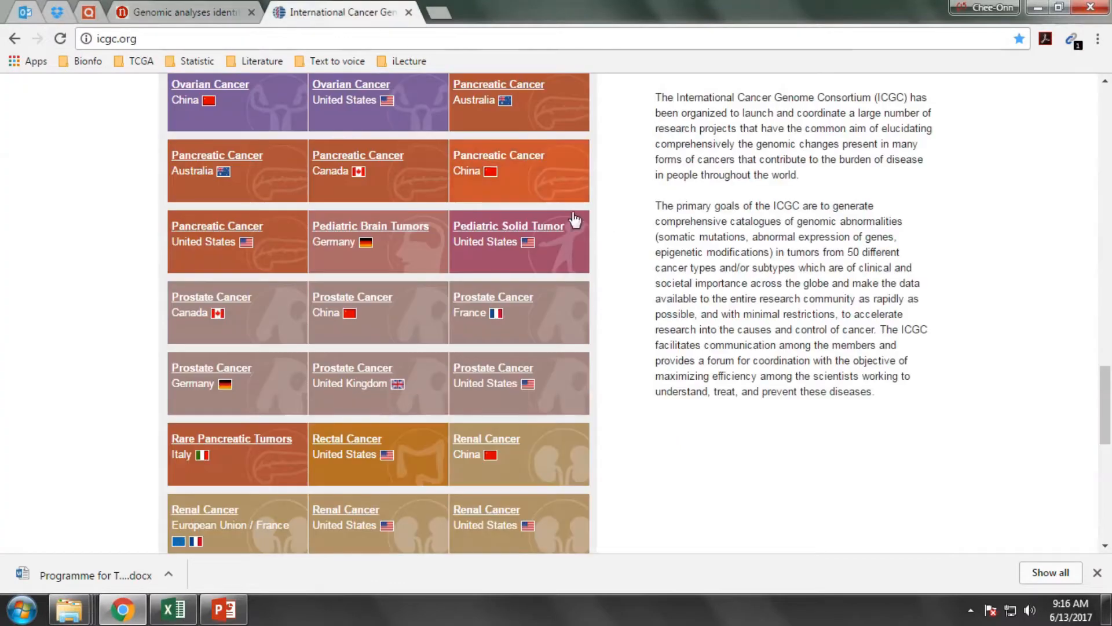
- Open the project data for the Australian pancreatic ductal adenocarcinoma project (PACA-AU) in the ICGC Data Portal
left_click(482, 97)
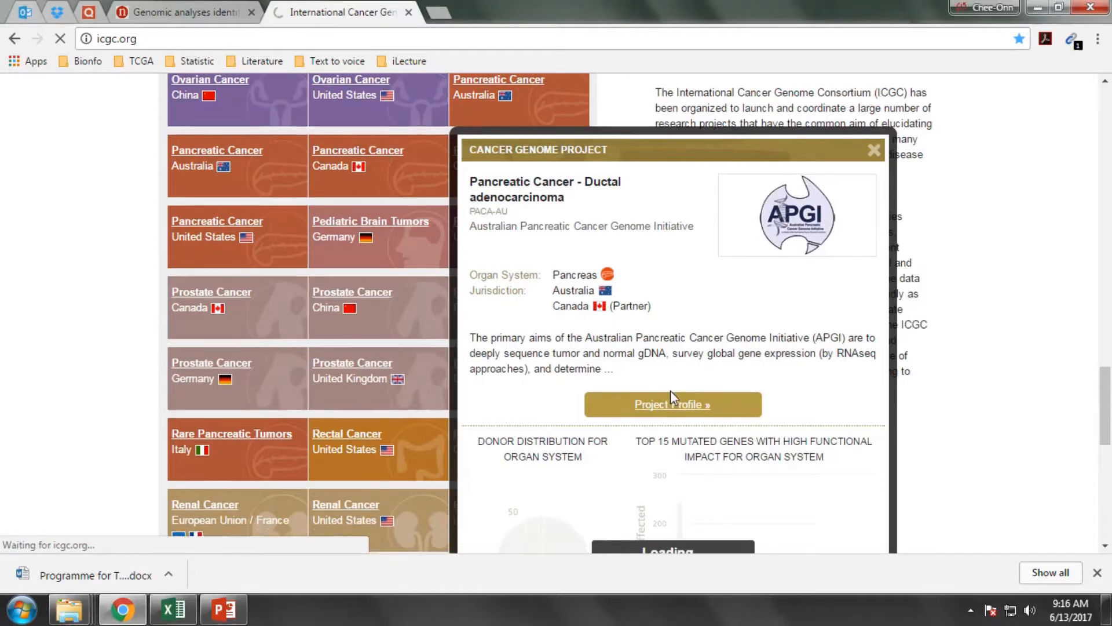
scroll(672, 388, "down", 3)
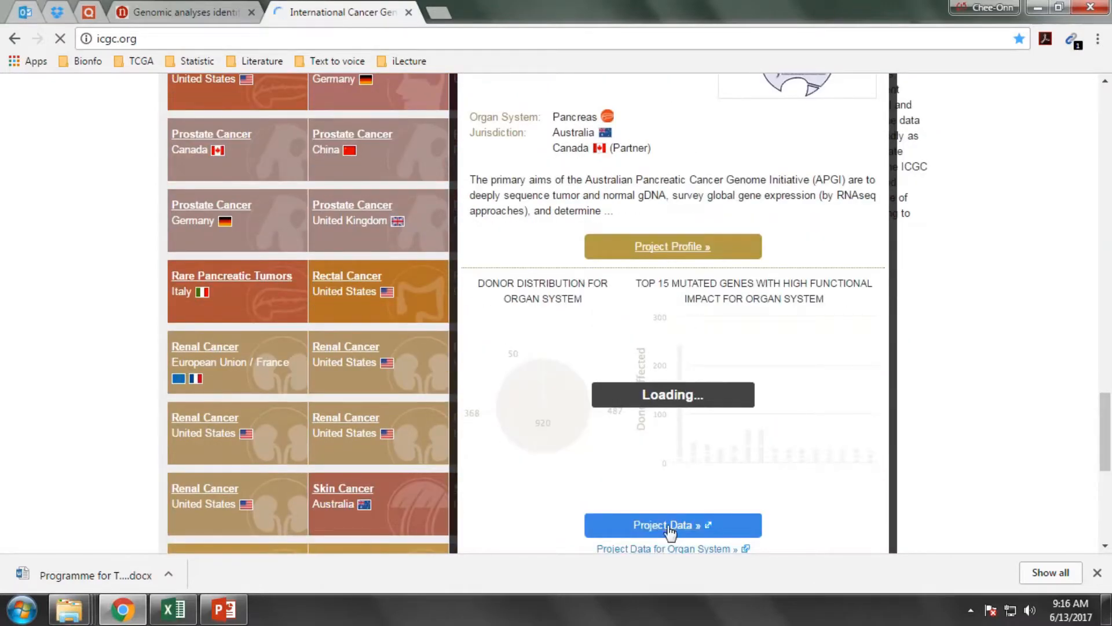
scroll(666, 524, "down", 2)
left_click(661, 450)
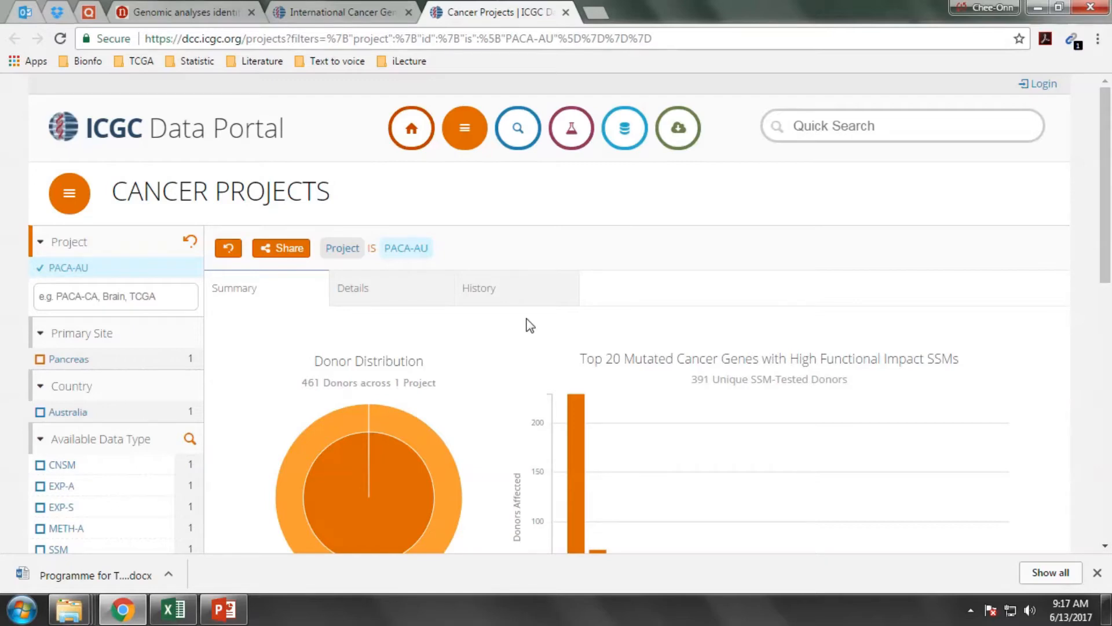
- Look through the PACA-AU summary charts for donor distribution, top mutated cancer genes and somatic mutations
scroll(608, 276, "down", 2)
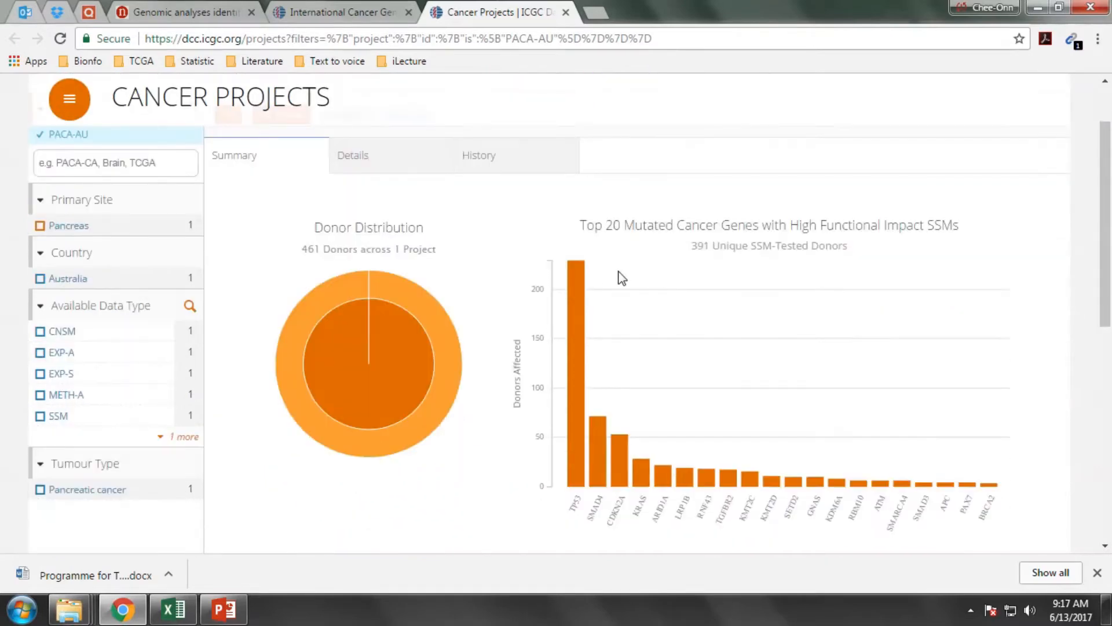
scroll(272, 327, "down", 4)
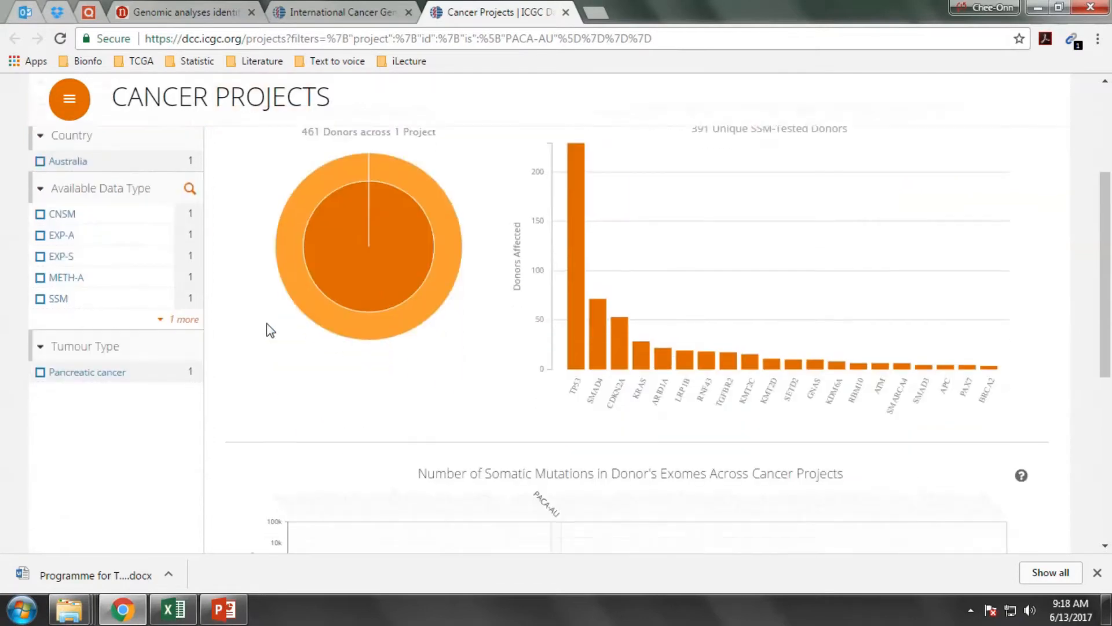
scroll(344, 346, "down", 2)
scroll(342, 342, "up", 6)
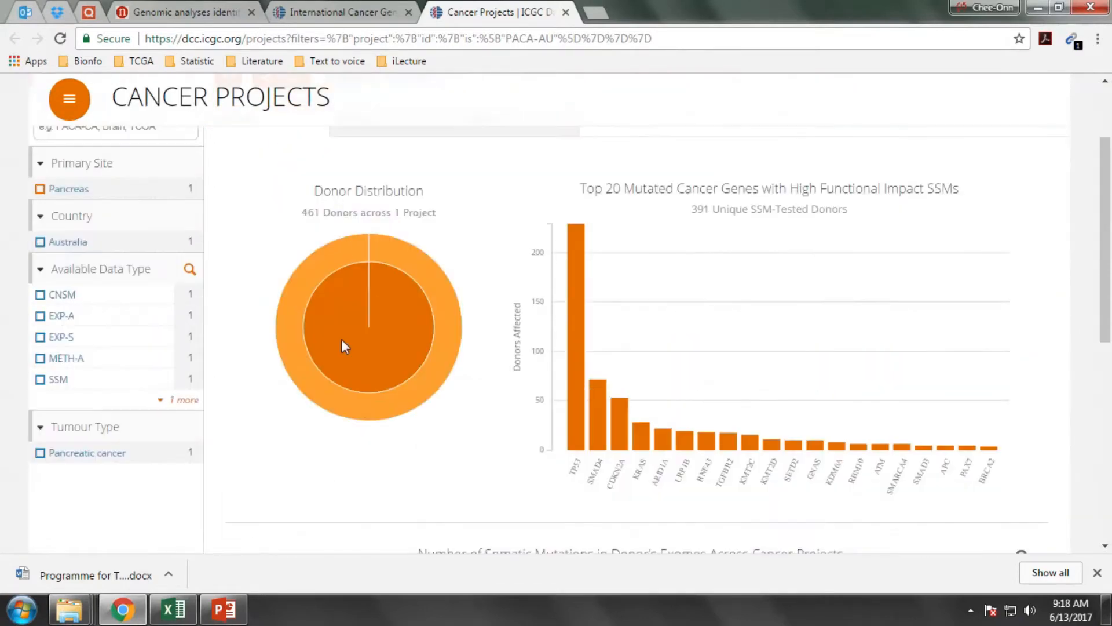
scroll(342, 339, "up", 2)
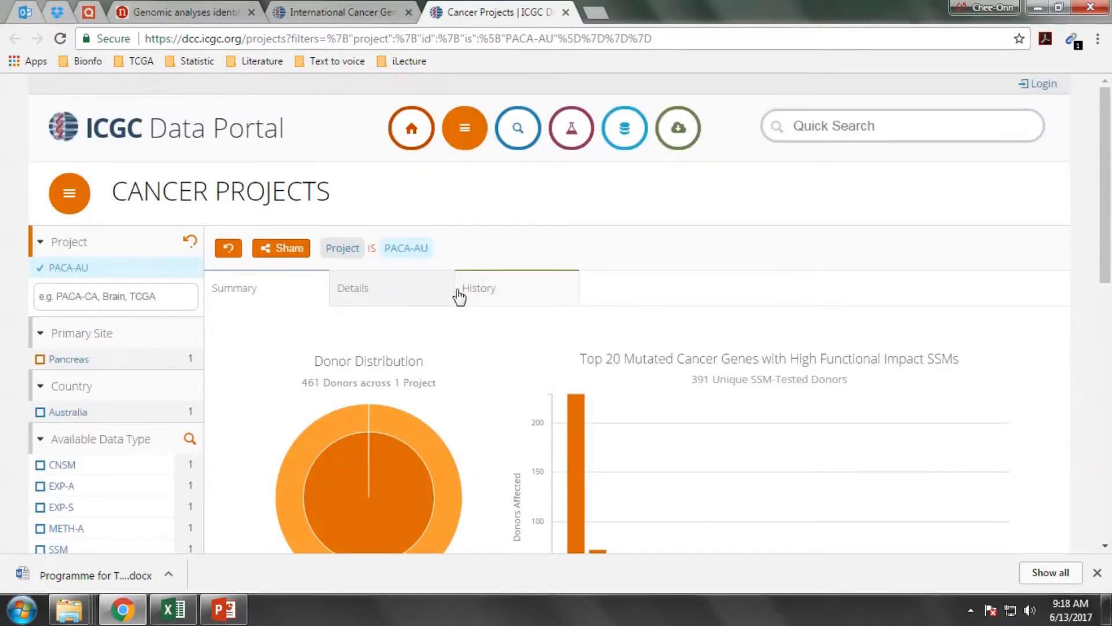
- Show the PACA-AU project details and check what the SSM, StSM, EXP-A and EXP-S data type columns mean
left_click(363, 300)
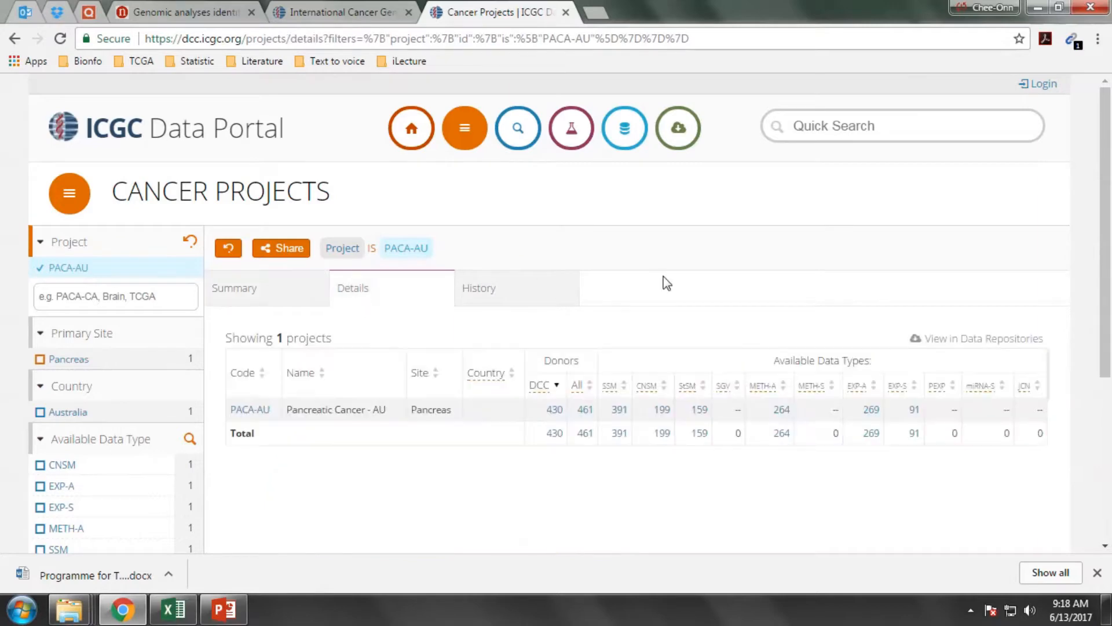
scroll(670, 284, "down", 3)
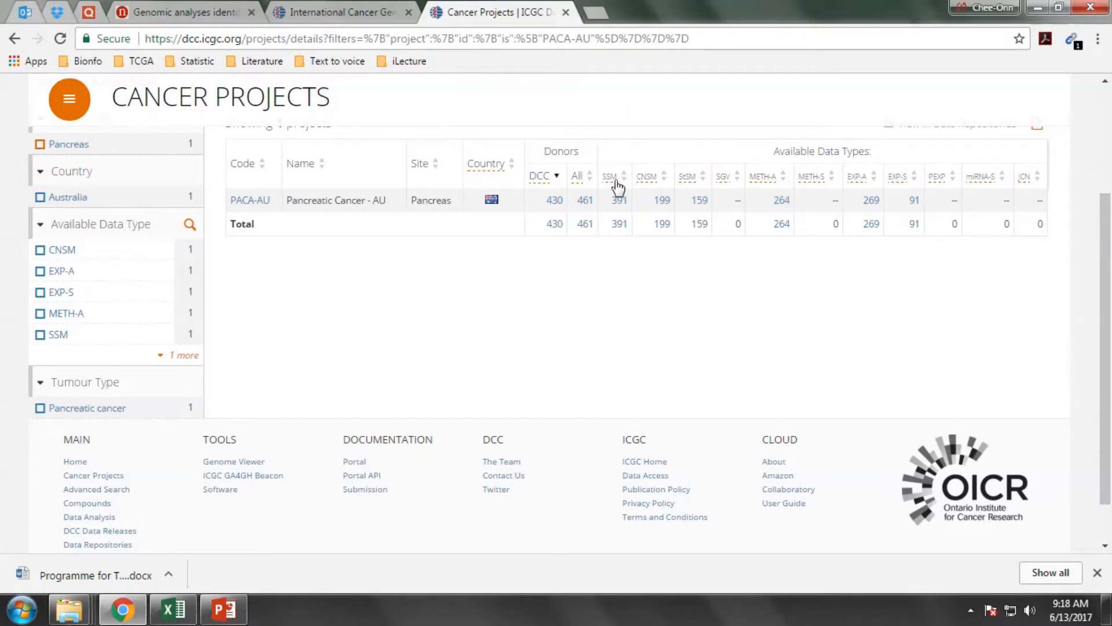
mouse_move(613, 184)
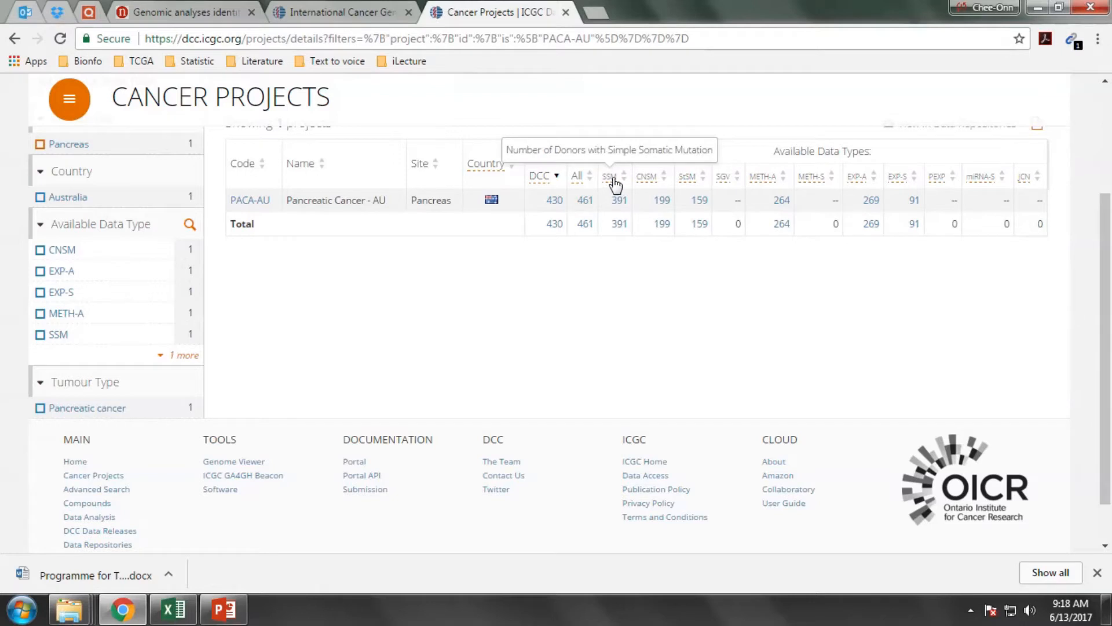
mouse_move(684, 185)
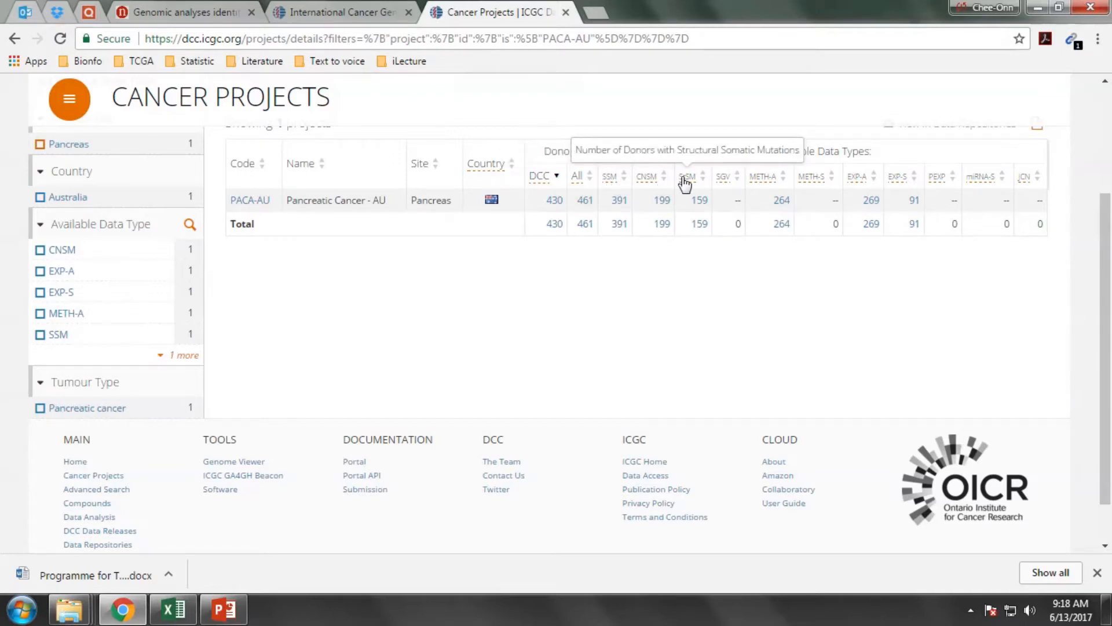
mouse_move(861, 186)
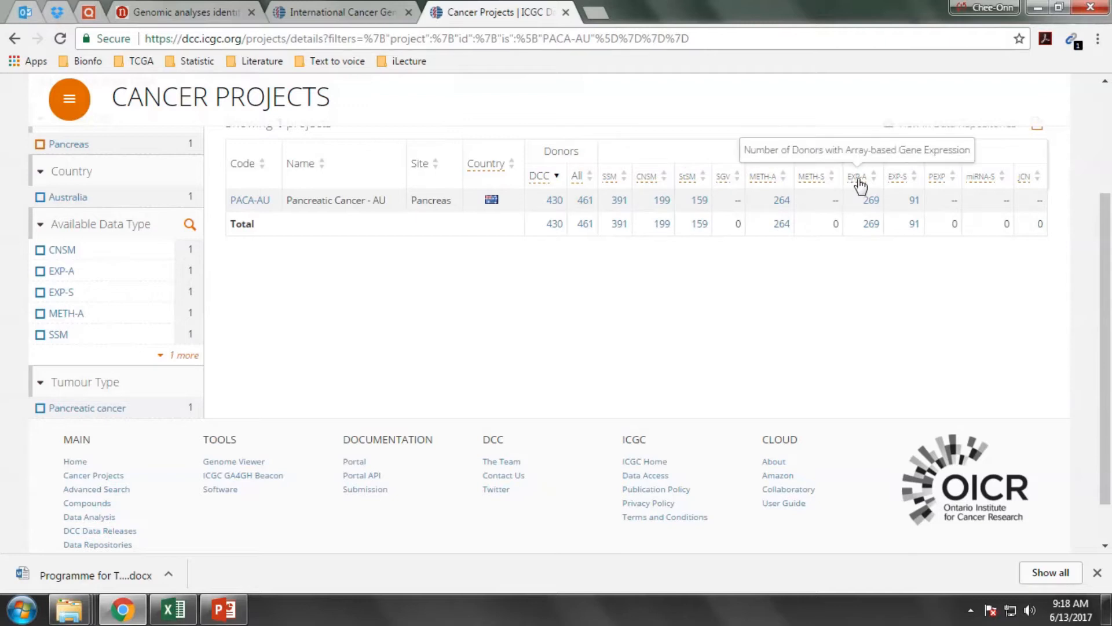
mouse_move(905, 185)
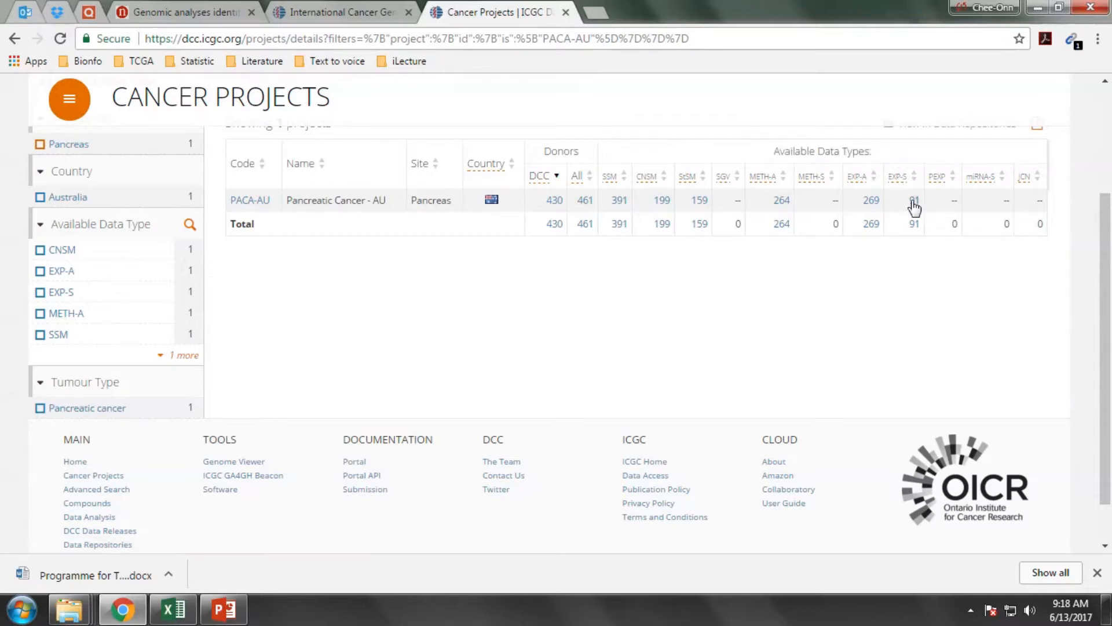
- Open the list of PACA-AU donors with EXP-S data and select the first three donors in the table
left_click(913, 201)
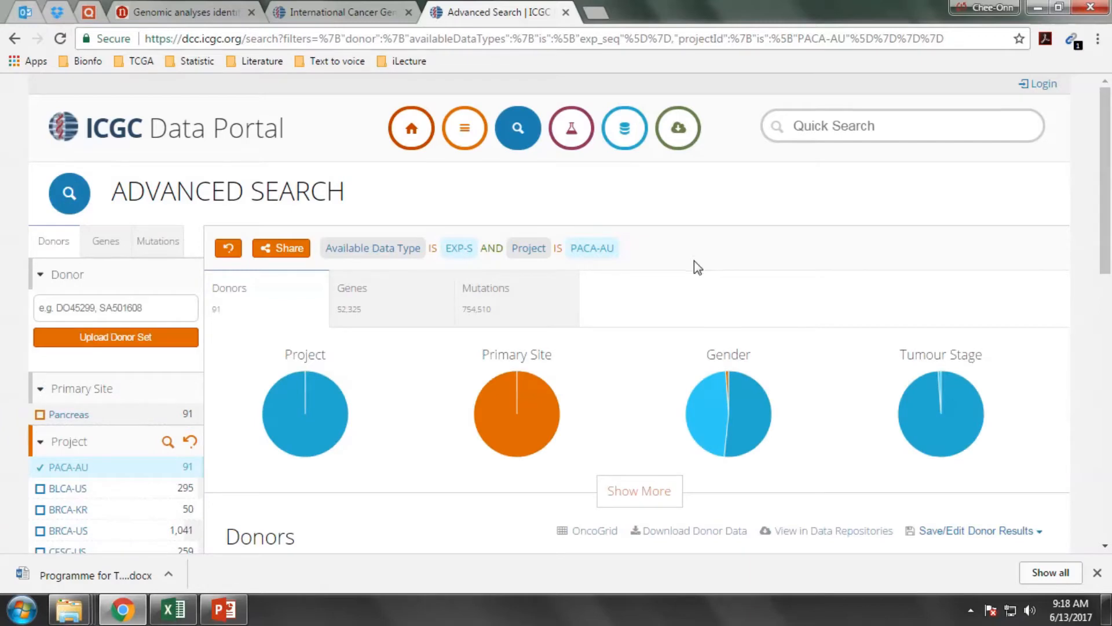
scroll(694, 260, "down", 5)
scroll(345, 358, "down", 3)
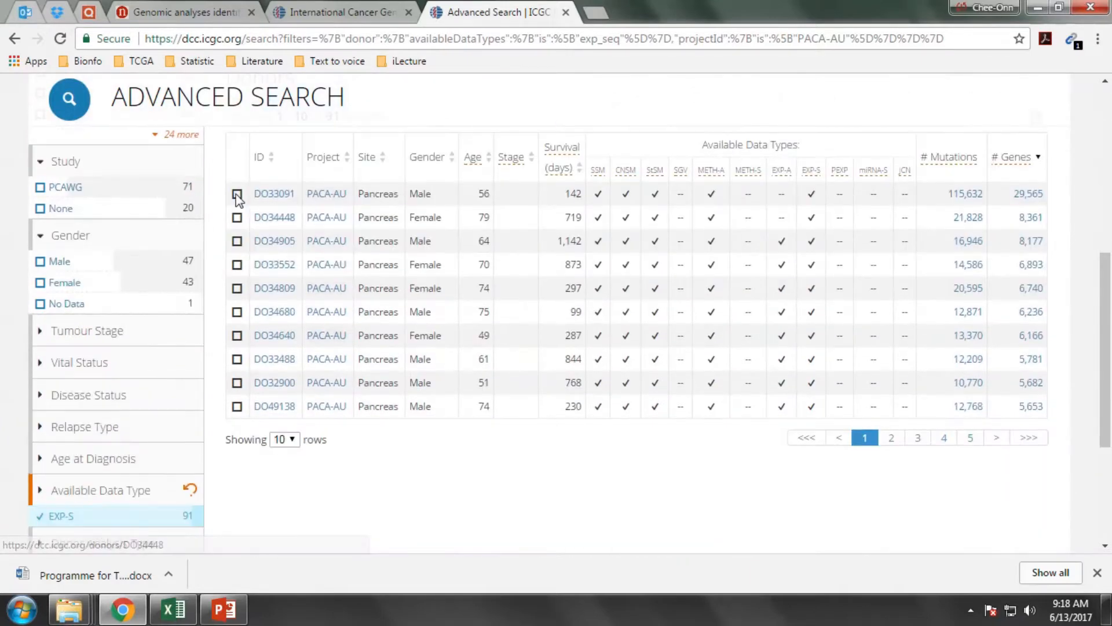
left_click(237, 193)
left_click(237, 218)
left_click(237, 241)
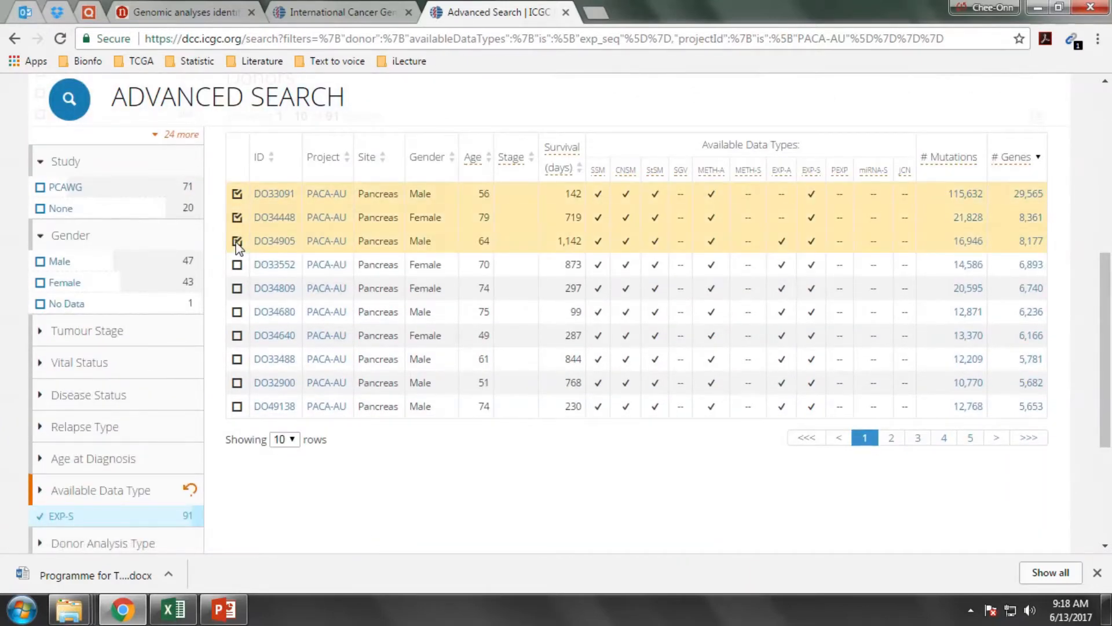
- Review the data types offered for downloading the donor data and cancel the download dialog
scroll(585, 304, "up", 8)
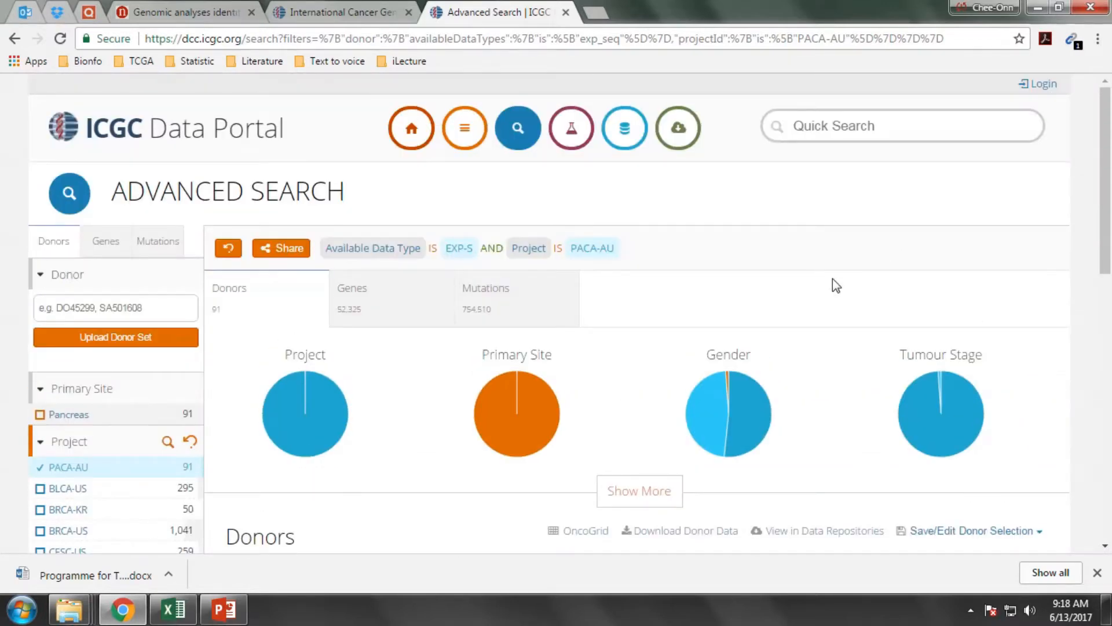
scroll(833, 278, "down", 5)
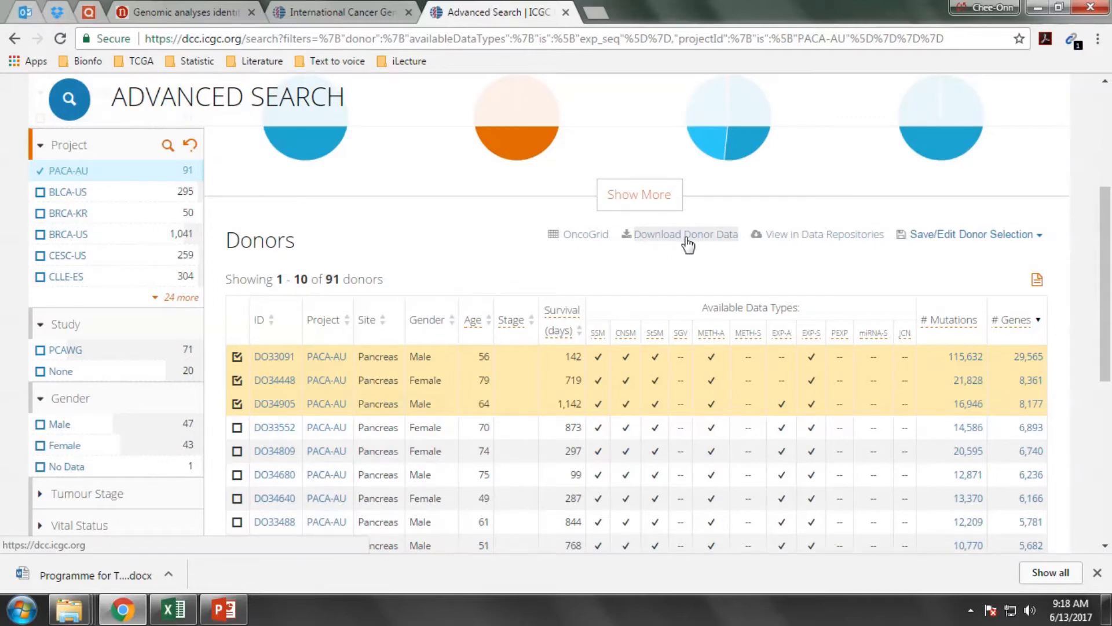
left_click(687, 242)
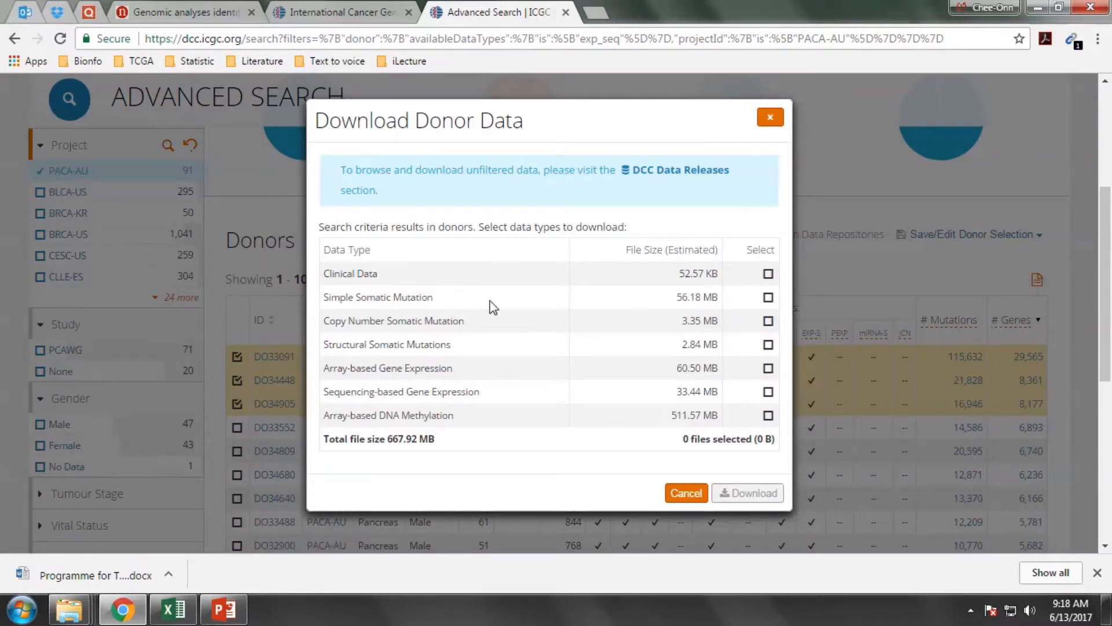
left_click(686, 494)
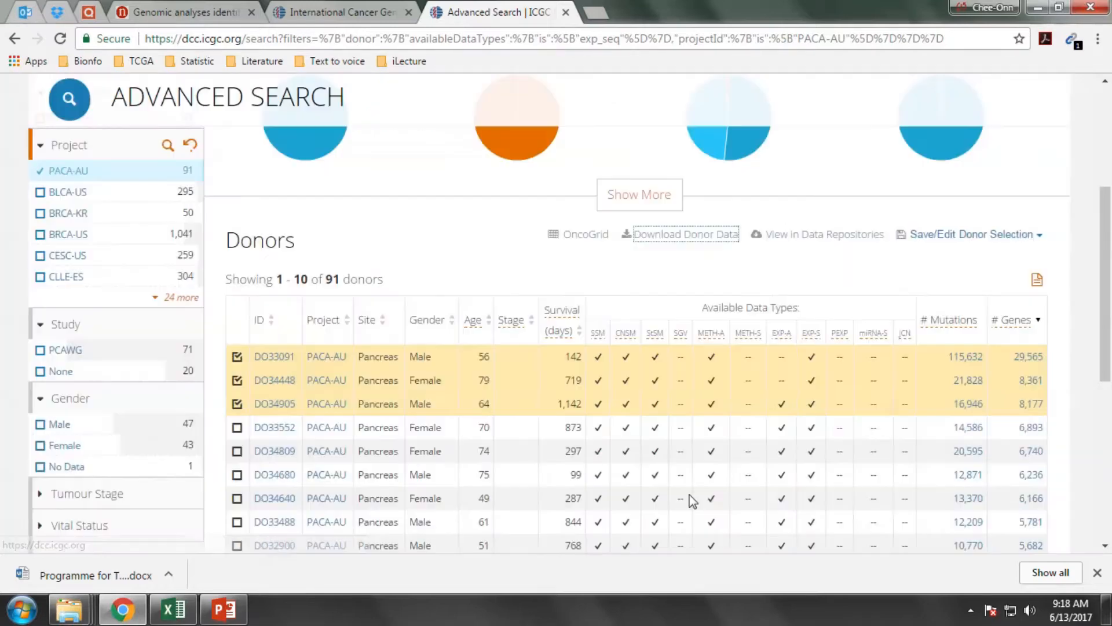
- Return to the Nature article and go to its Supplementary information section
left_click(182, 12)
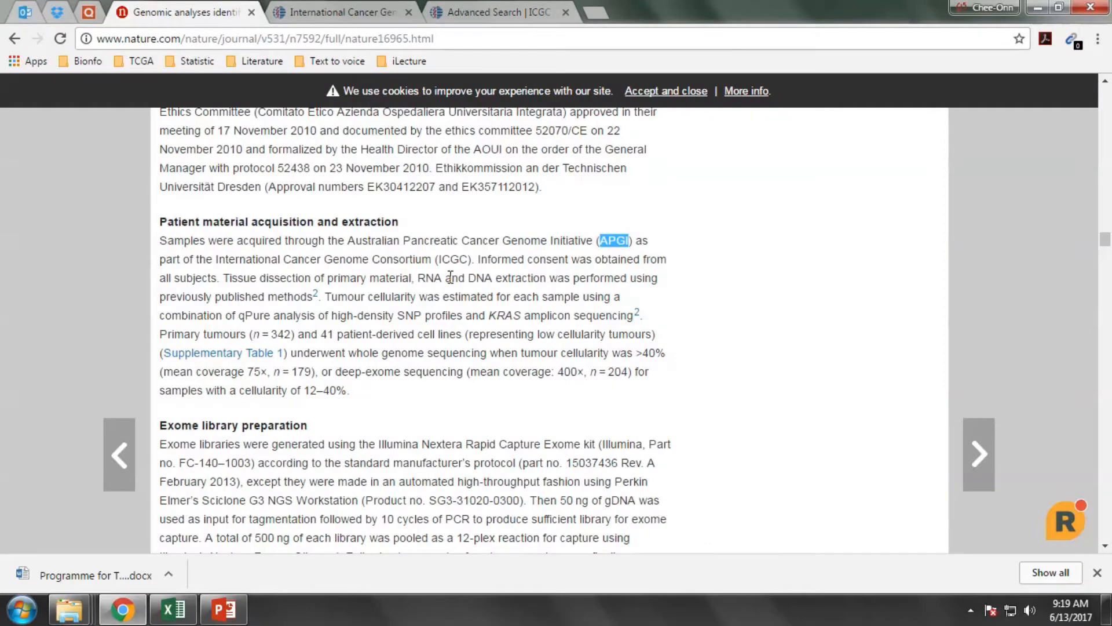
scroll(451, 278, "down", 1)
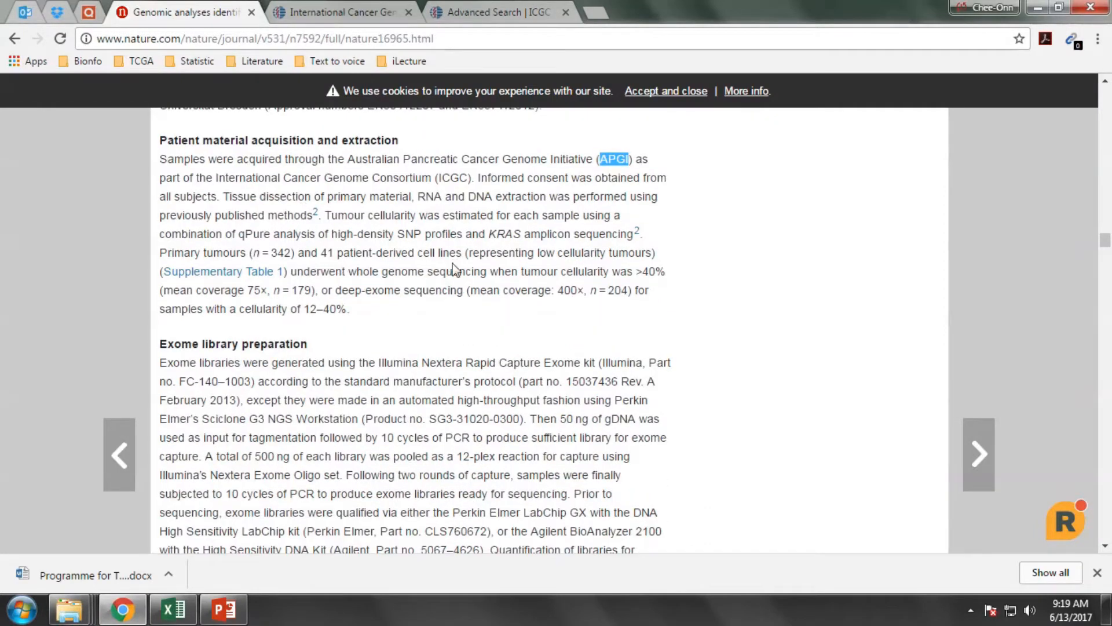
scroll(431, 314, "down", 7)
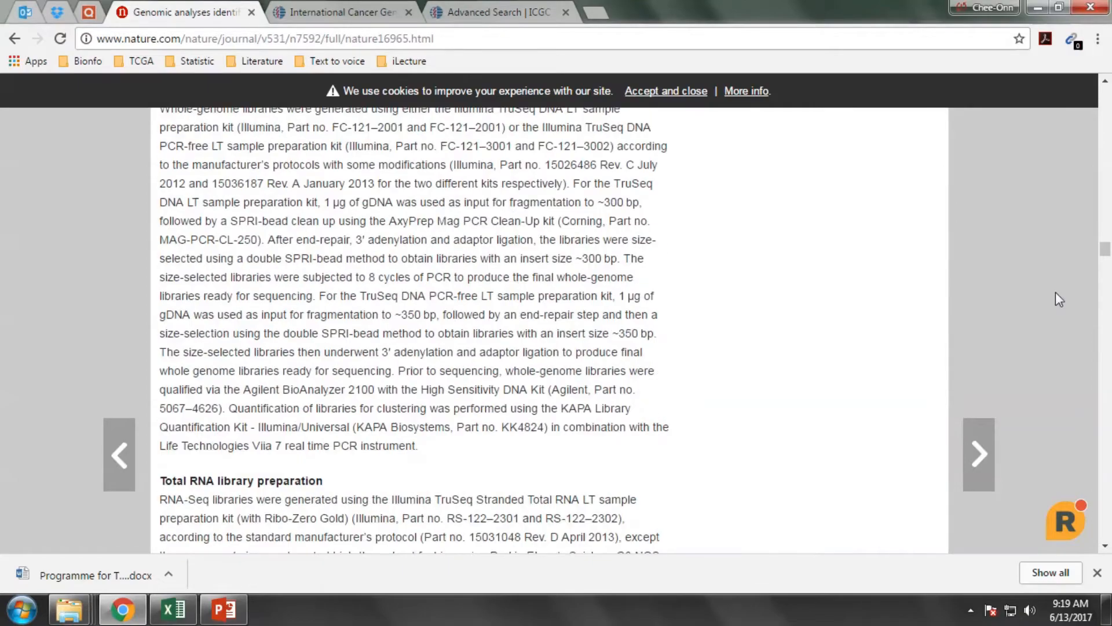
left_click_drag(1108, 253, 1107, 409)
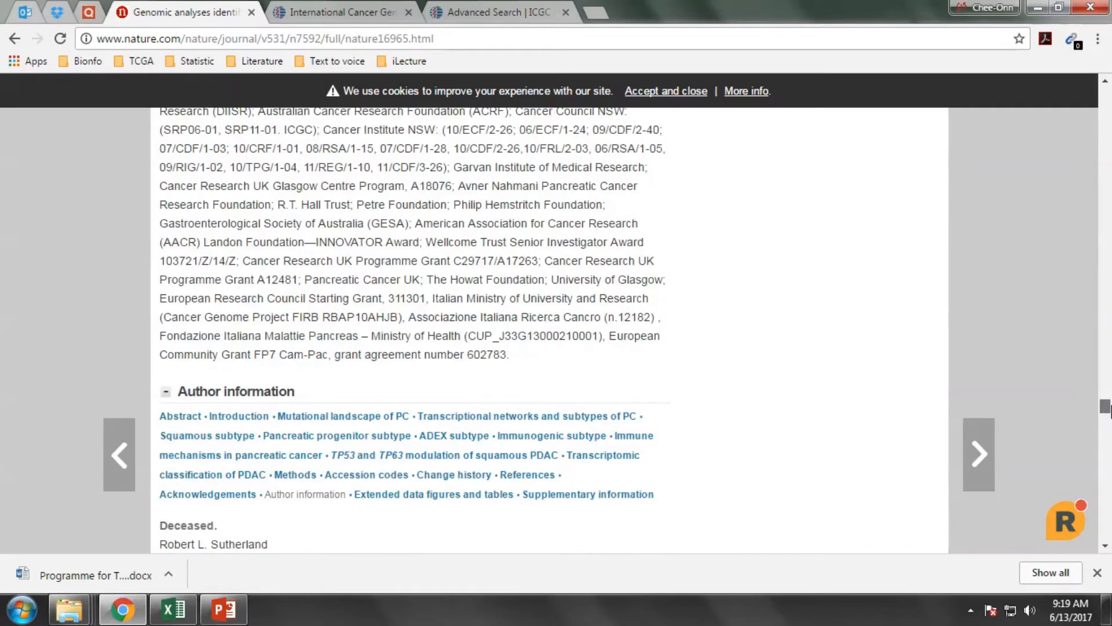
left_click(582, 495)
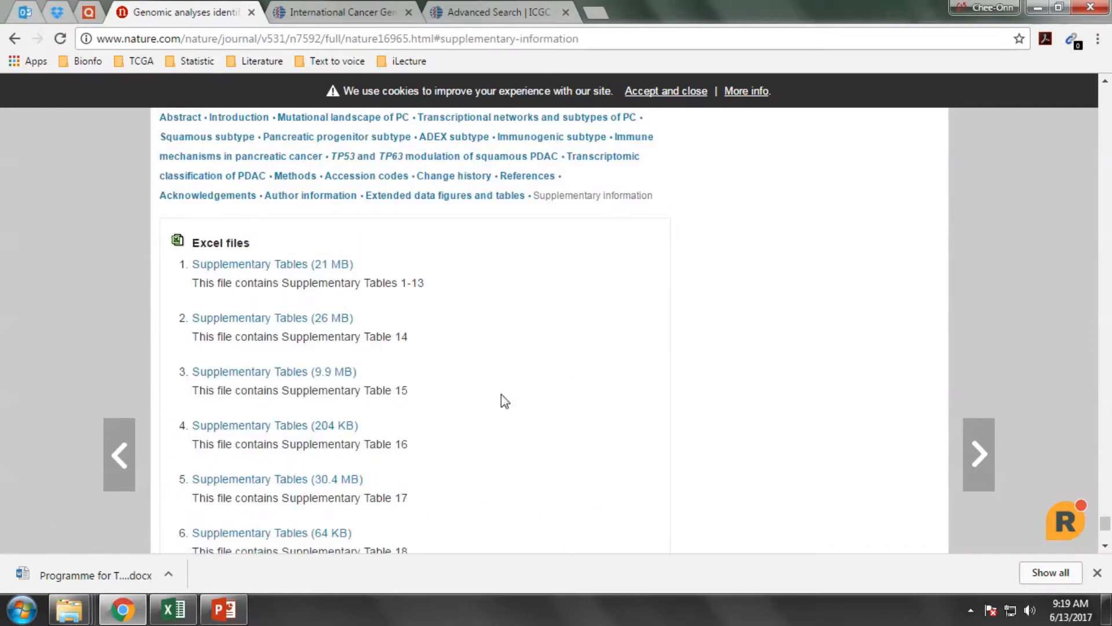
- Download the 21 MB Excel file containing Supplementary Tables 1-13 from the Nature article
scroll(502, 400, "down", 1)
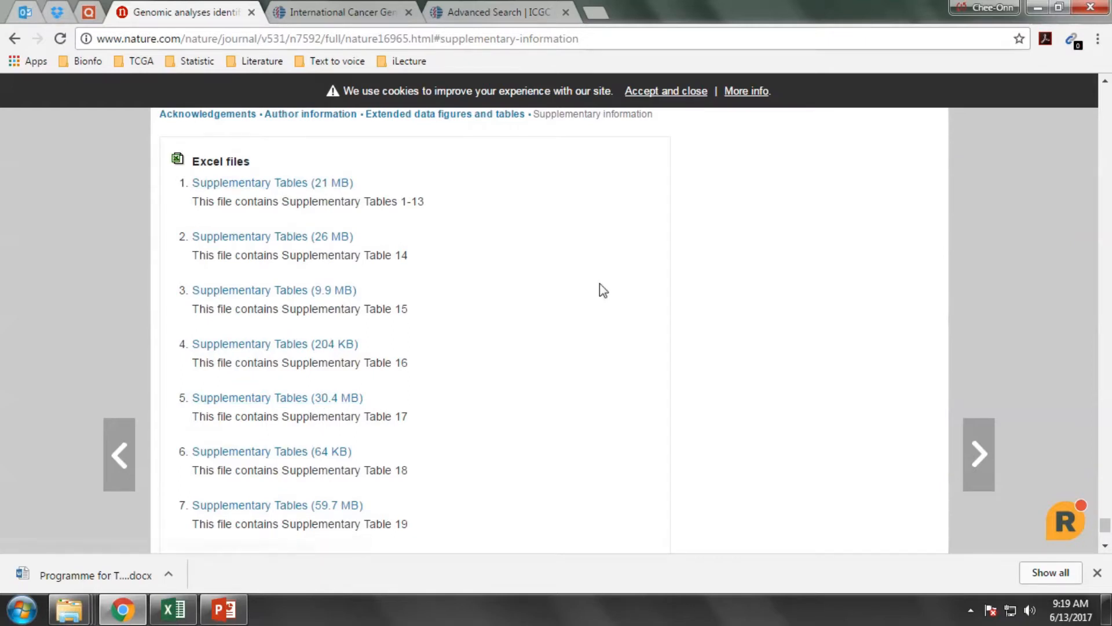
scroll(597, 288, "down", 1)
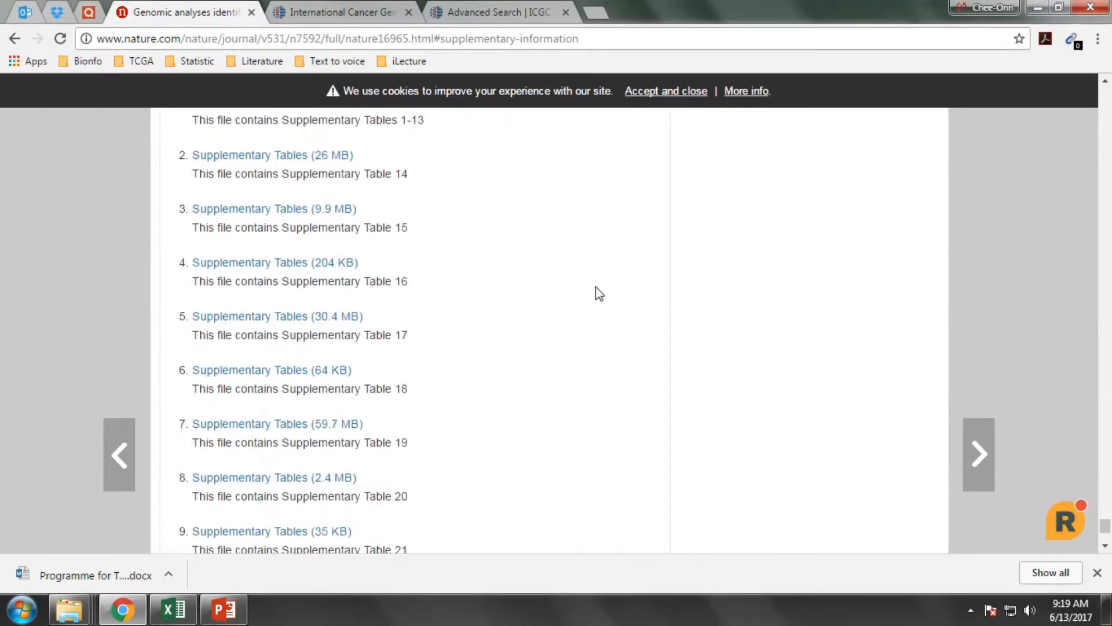
scroll(597, 288, "up", 1)
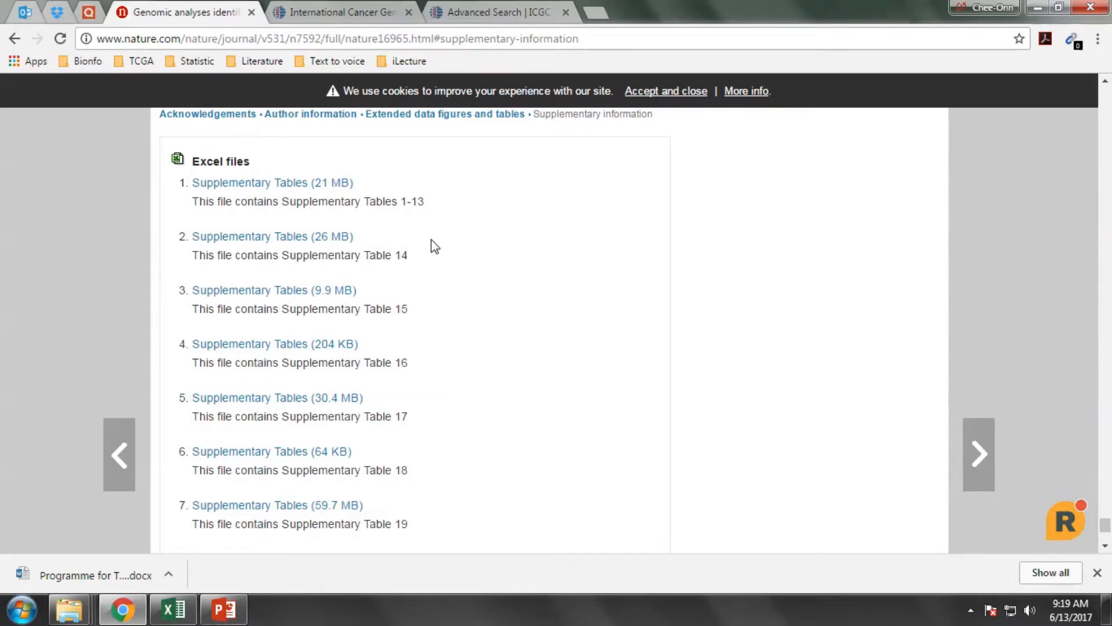
left_click(258, 184)
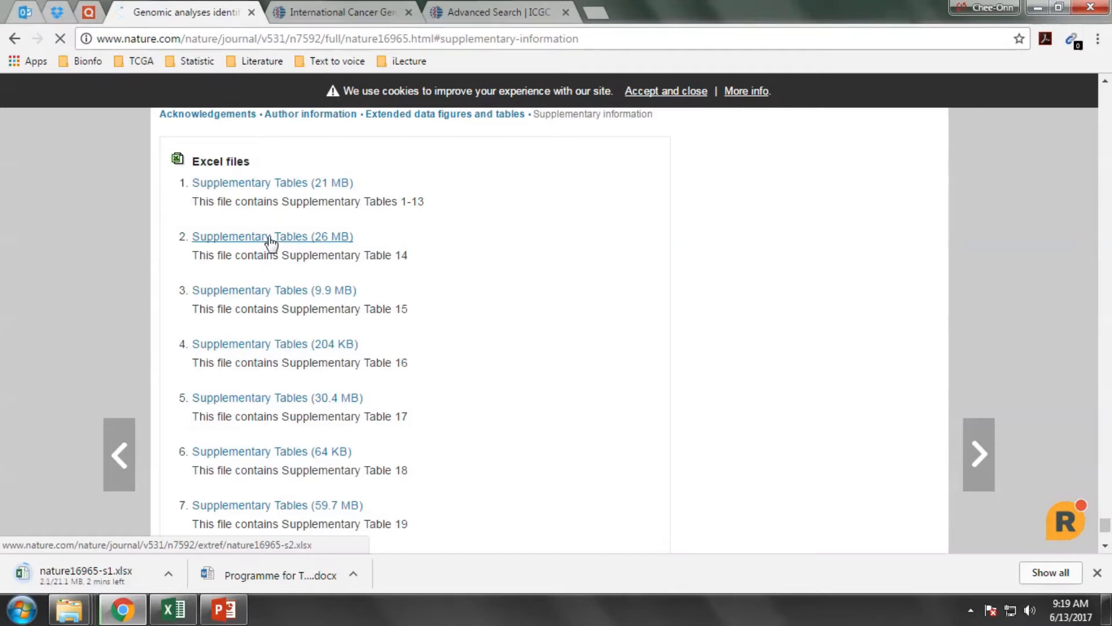
left_click(168, 574)
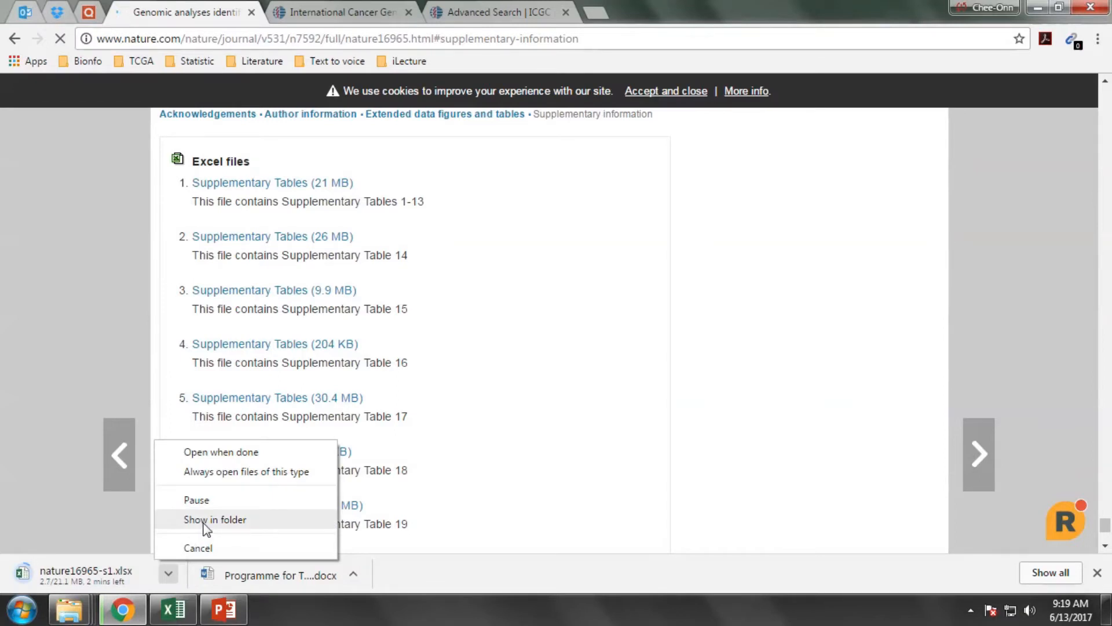
left_click(597, 387)
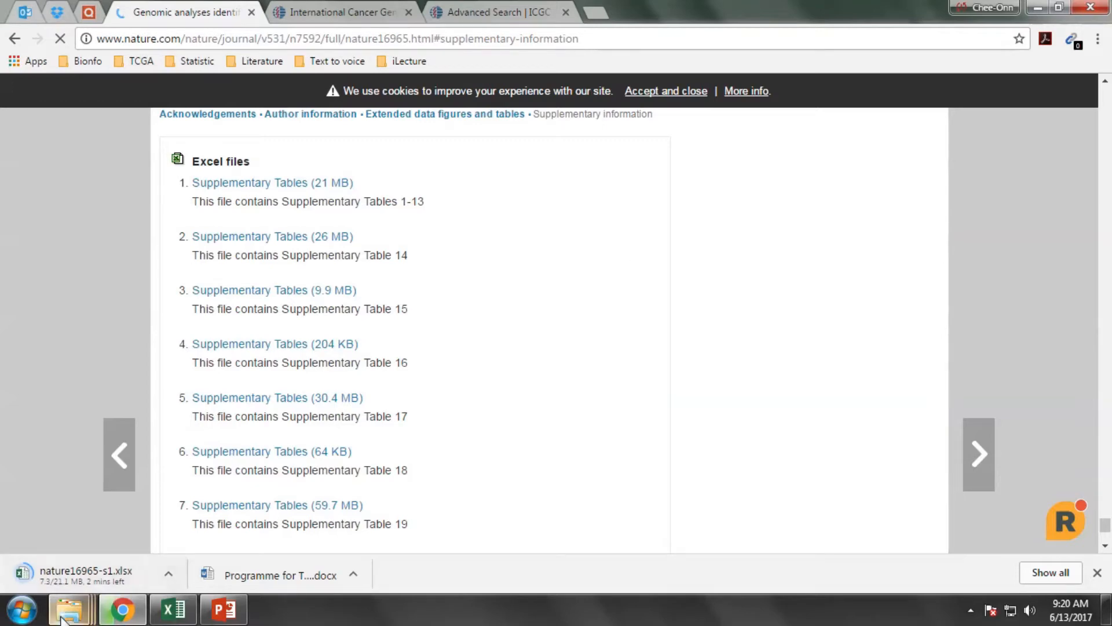
- Switch to the Downloads folder window and go to Research > Project - BPharm 2017 (PDAC TCGA) > PDAC TCGA on Seagate (D:)
left_click(579, 532)
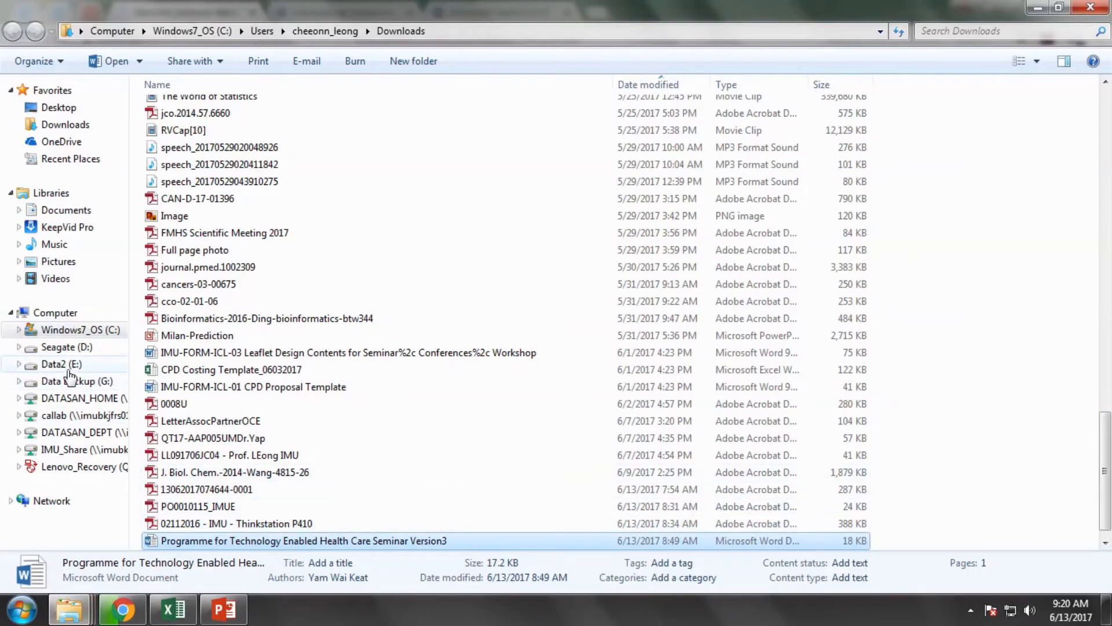
left_click(75, 348)
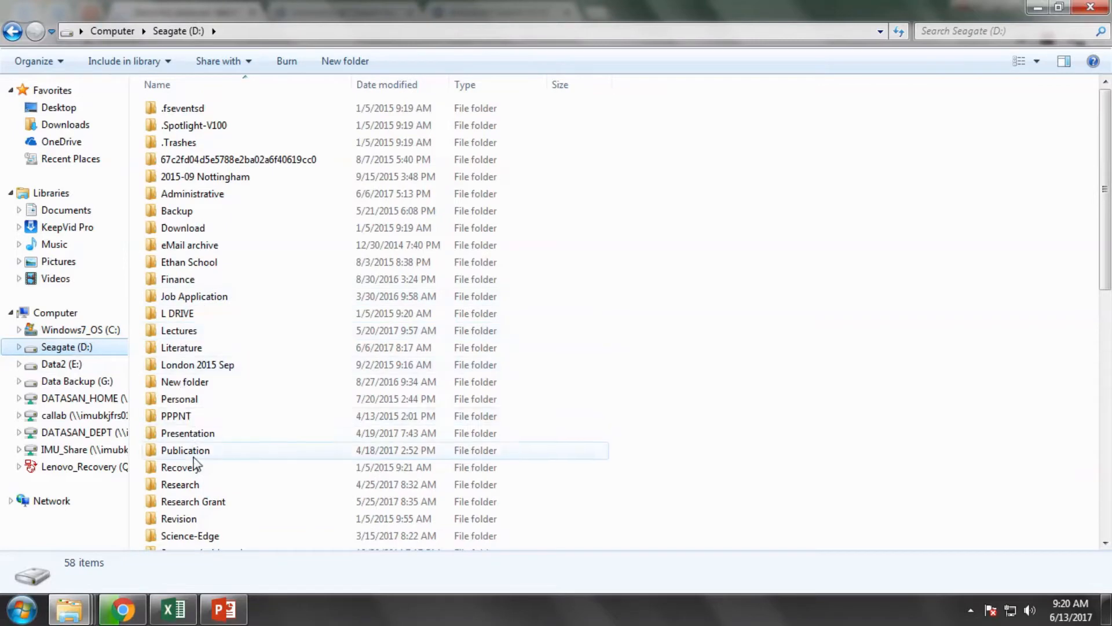
double_click(195, 489)
scroll(318, 401, "down", 7)
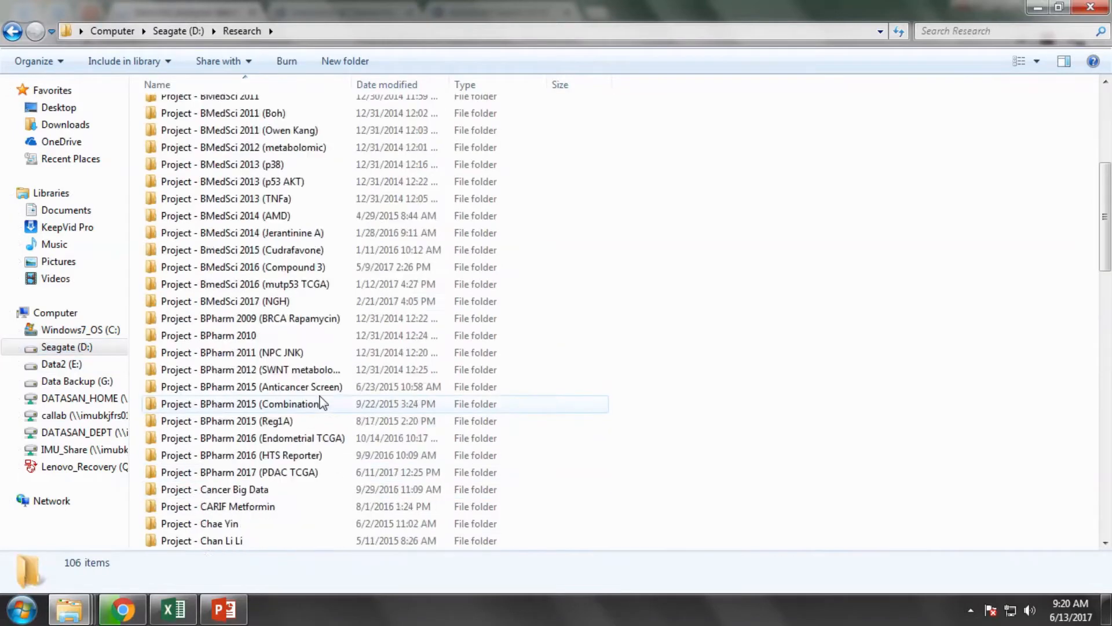
double_click(292, 423)
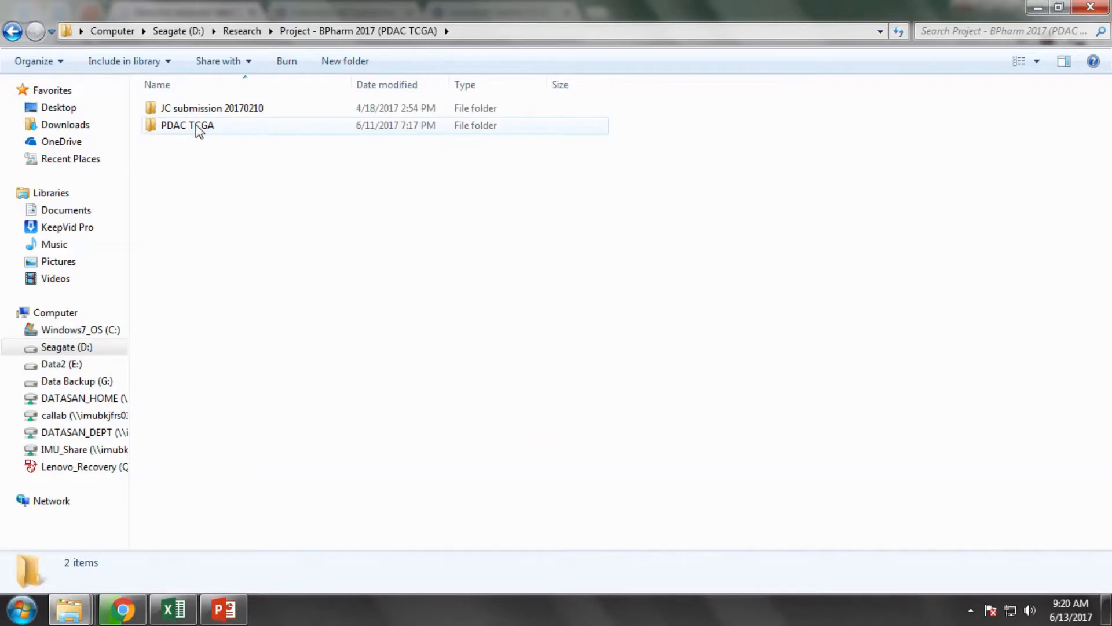
double_click(196, 125)
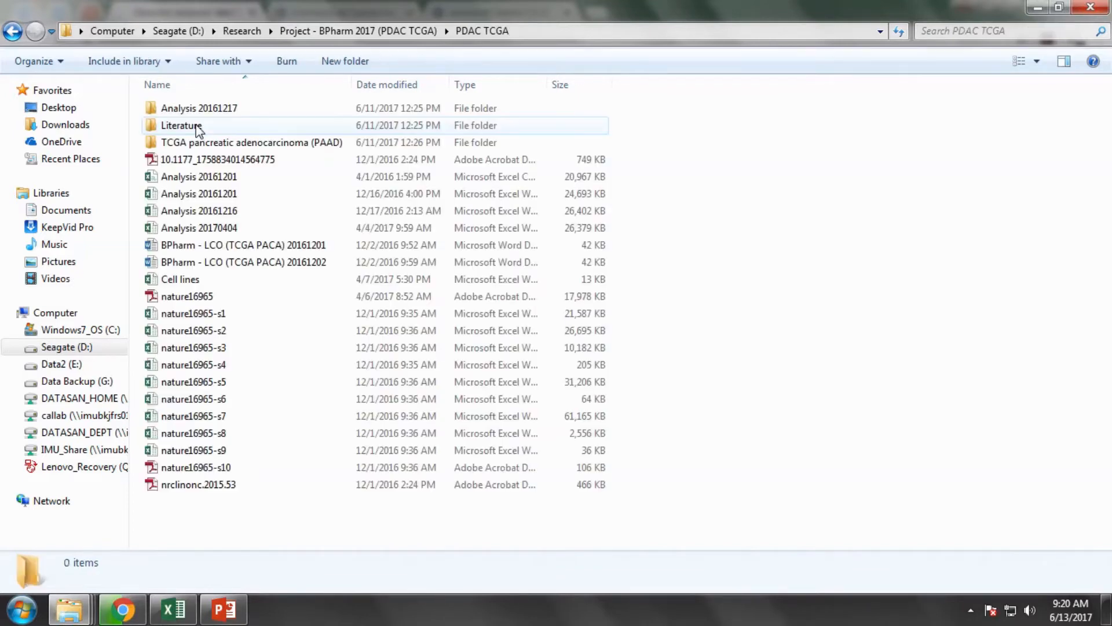
- Open the nature16965-s1 workbook from the PDAC TCGA folder in Excel and enable editing
left_click(252, 317)
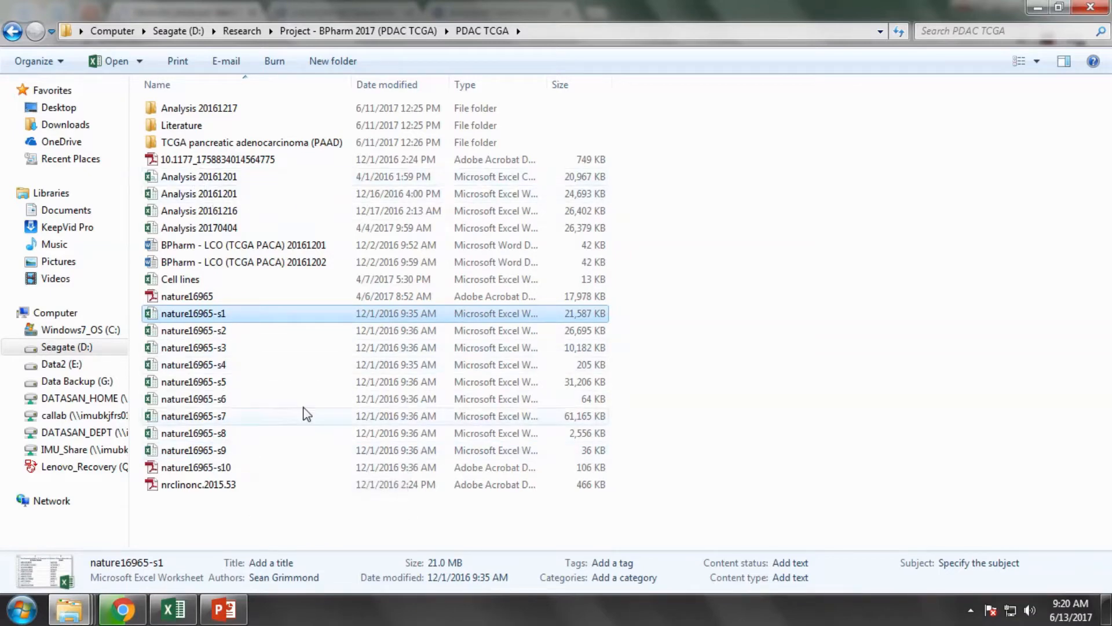
double_click(216, 317)
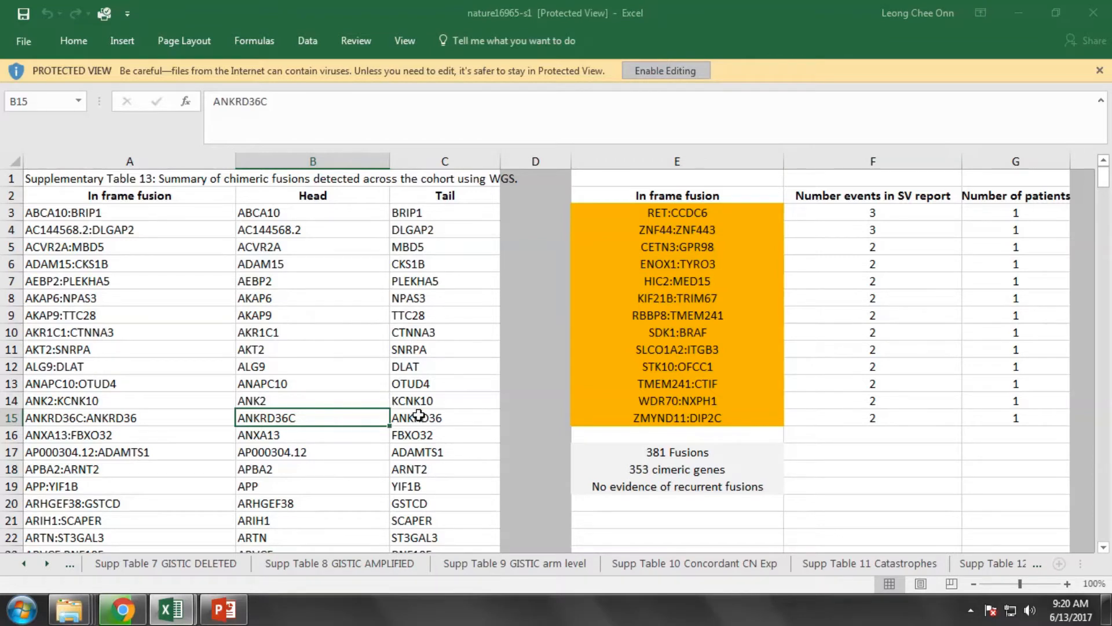
left_click(655, 70)
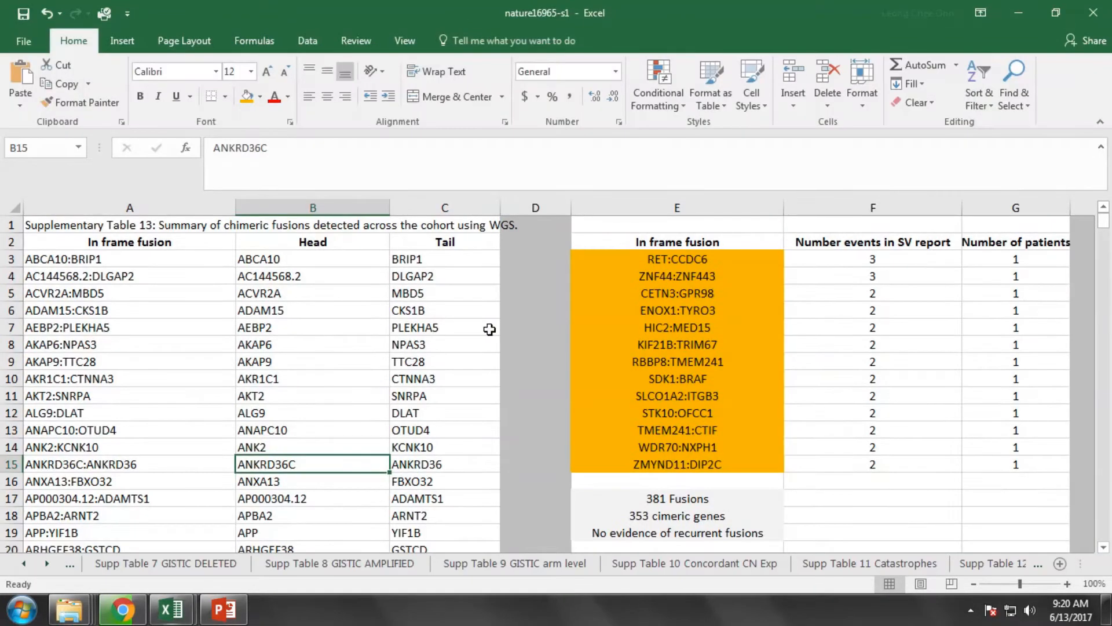
- Show the Supp Table 1 Clinical sheet of the nature16965-s1 workbook
key("Up")
key("Up")
key("Up")
key("Up")
key("Up")
key("Up")
key("Up")
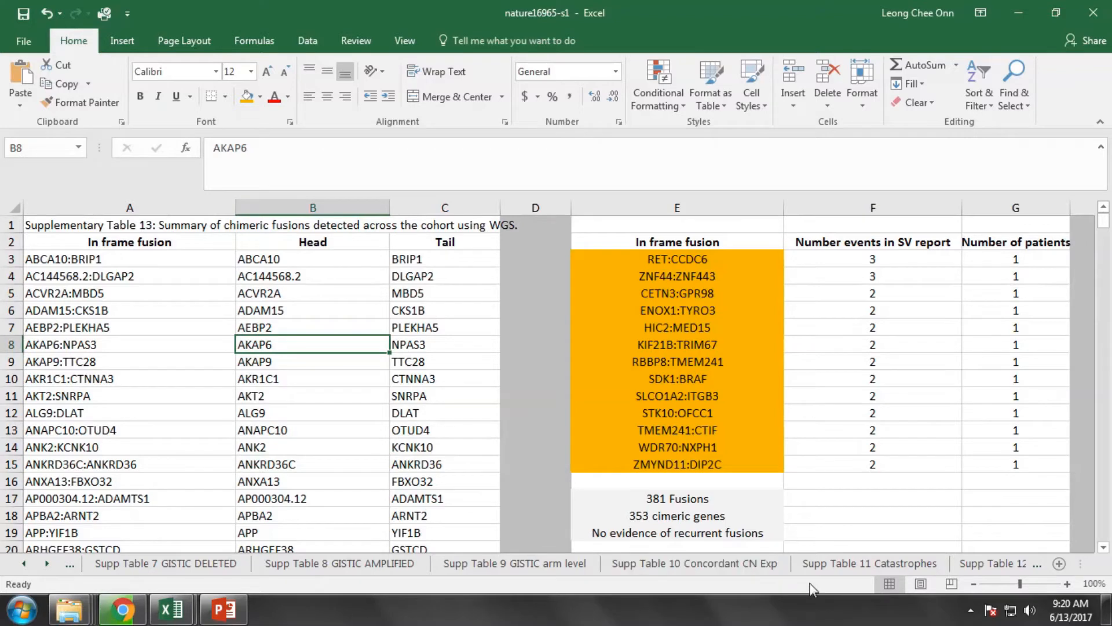
left_click(24, 565)
left_click(25, 564)
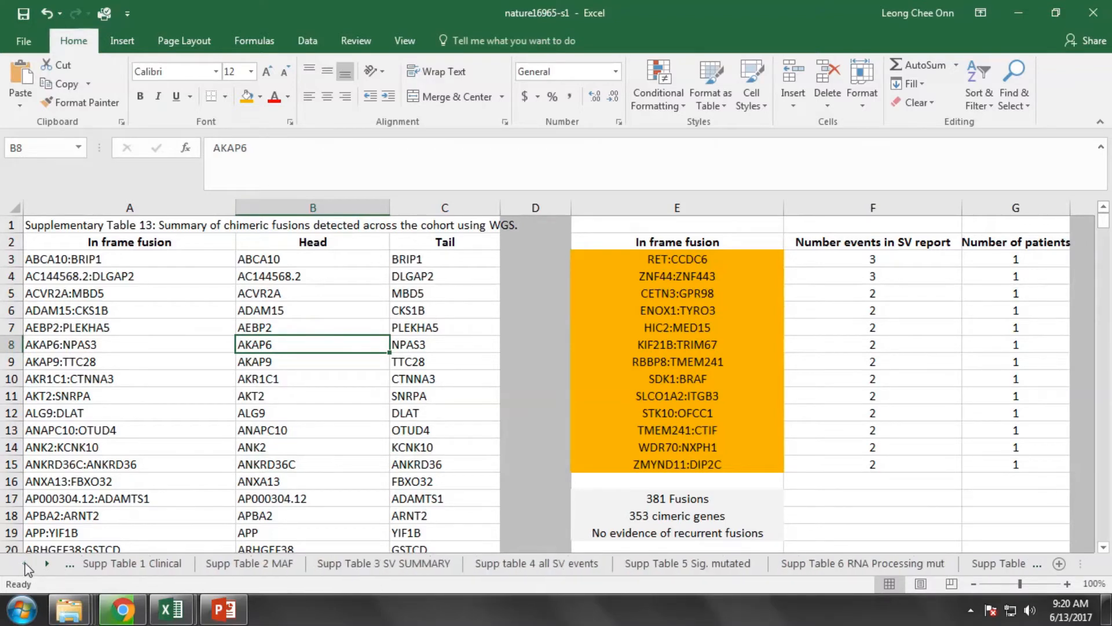
left_click(132, 565)
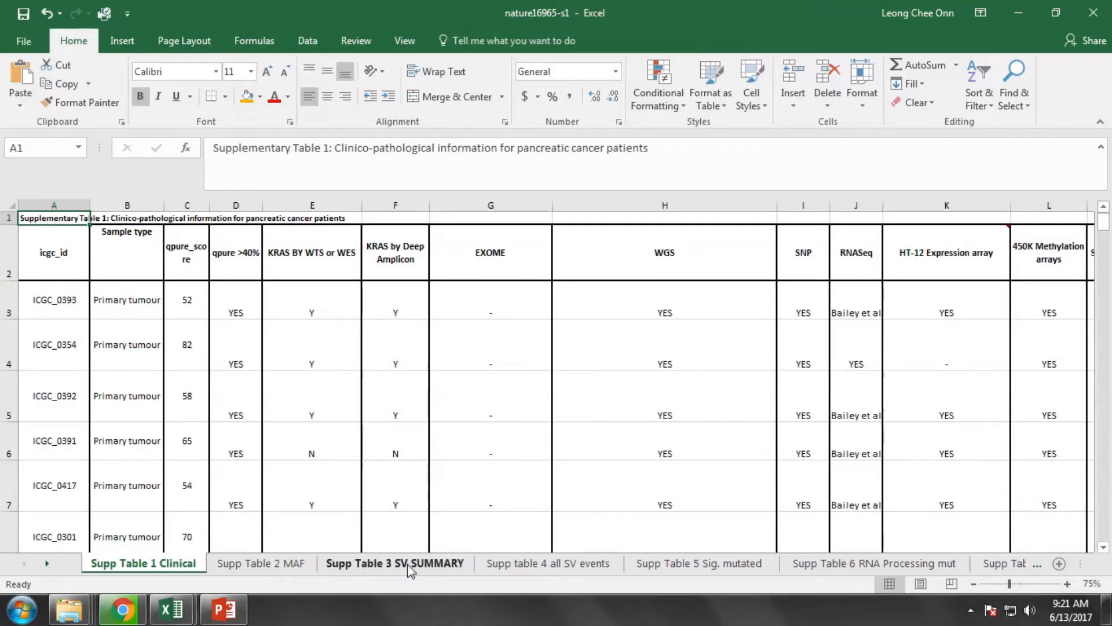
- Look through the workbook's sheet names up to Supp Table 13 to see which supplementary tables it contains
left_click(50, 567)
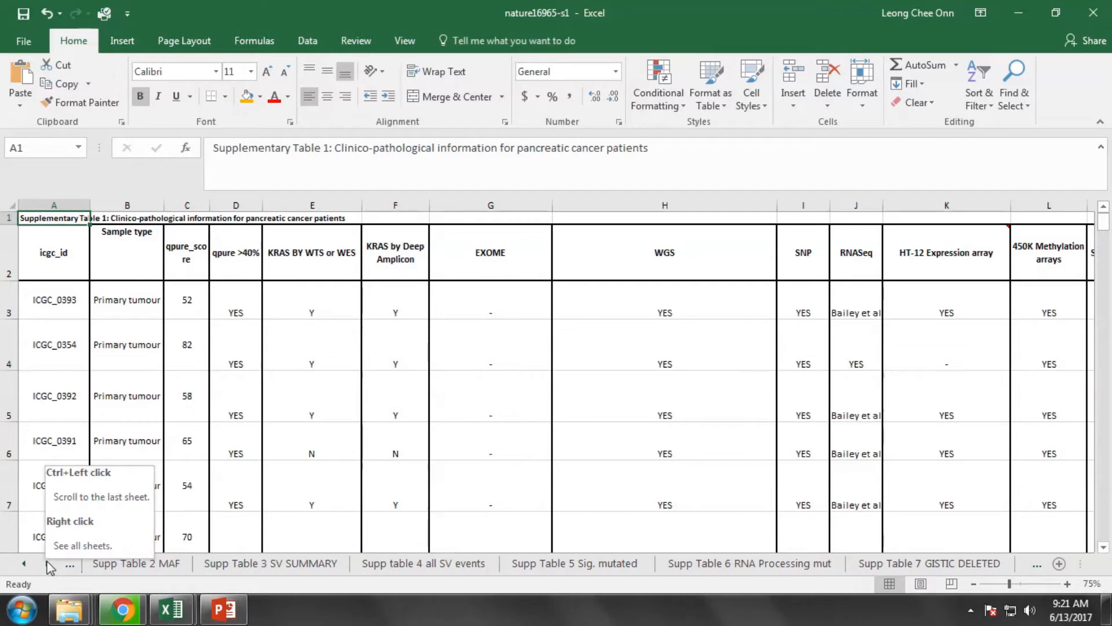
left_click(50, 567)
left_click(50, 566)
left_click(49, 567)
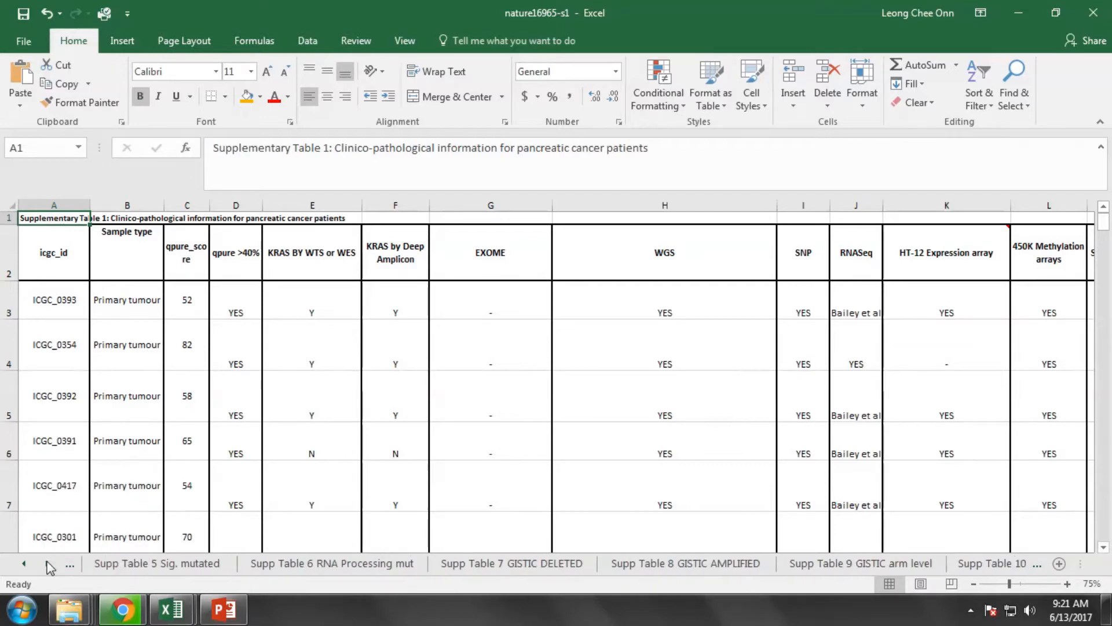
left_click(50, 567)
left_click(49, 566)
left_click(49, 566)
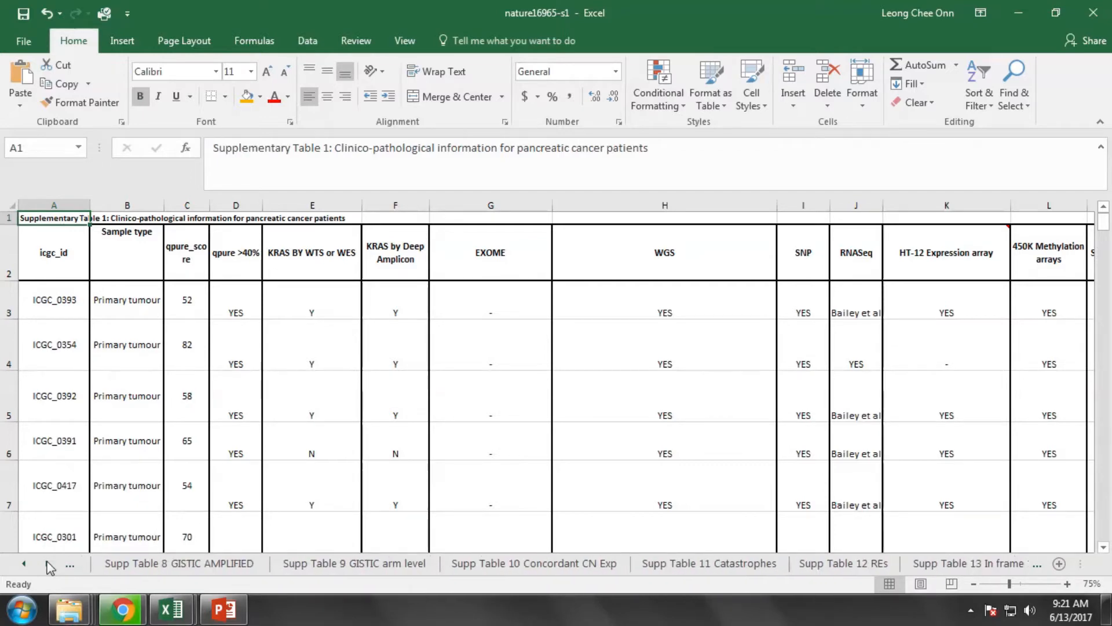
left_click(49, 567)
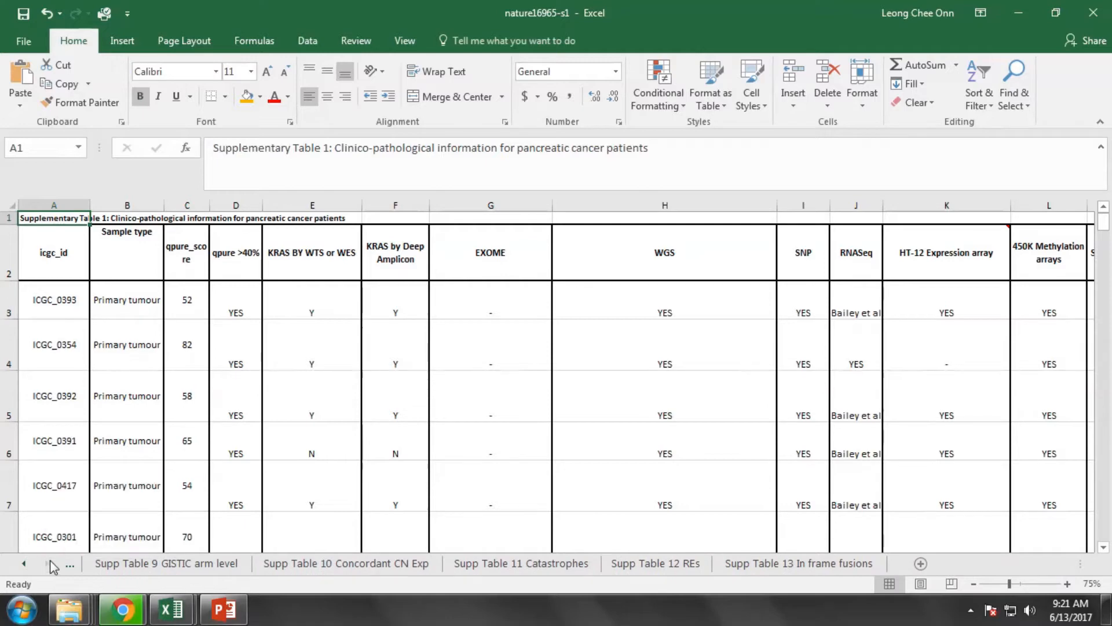
- Close the To do list 20170103 workbook and switch back to the PDAC TCGA folder
mouse_move(171, 608)
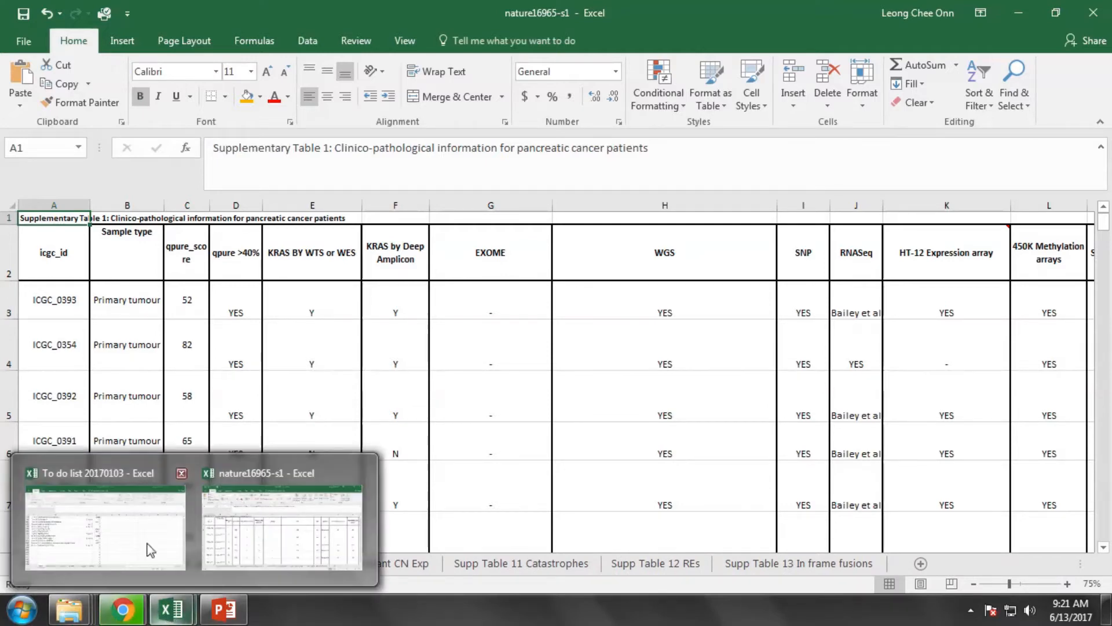
left_click(181, 473)
mouse_move(81, 619)
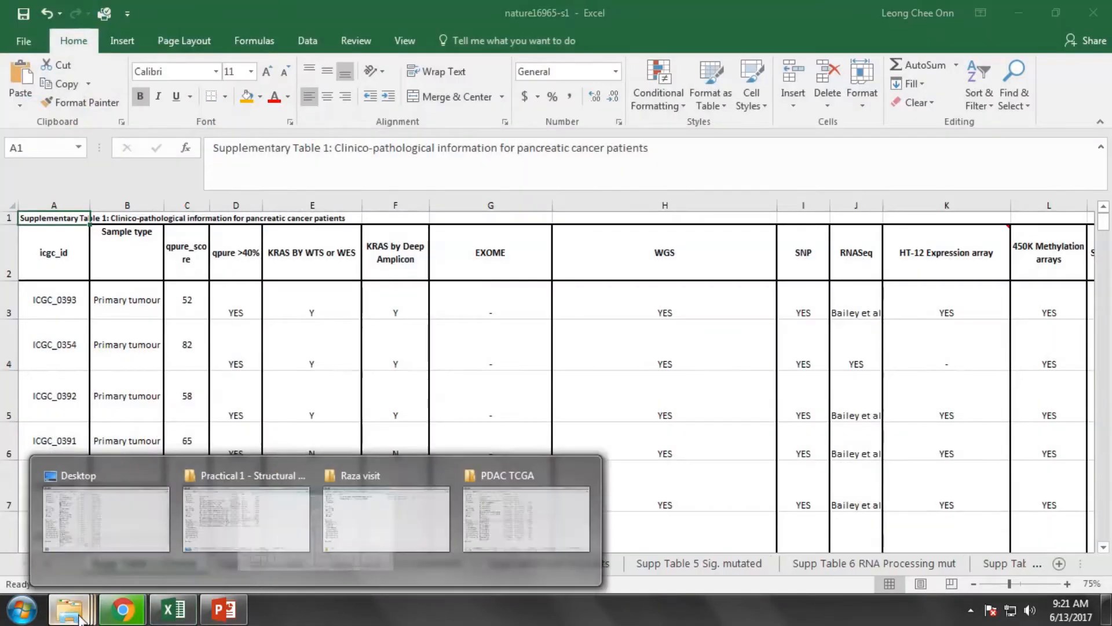
mouse_move(270, 537)
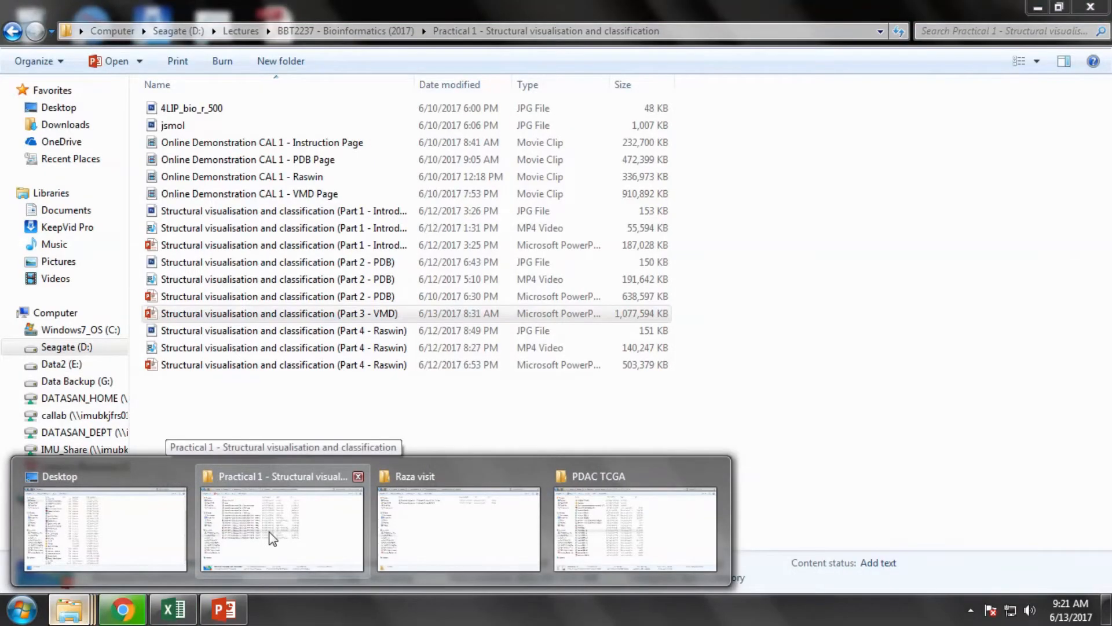
left_click(658, 532)
left_click(220, 331)
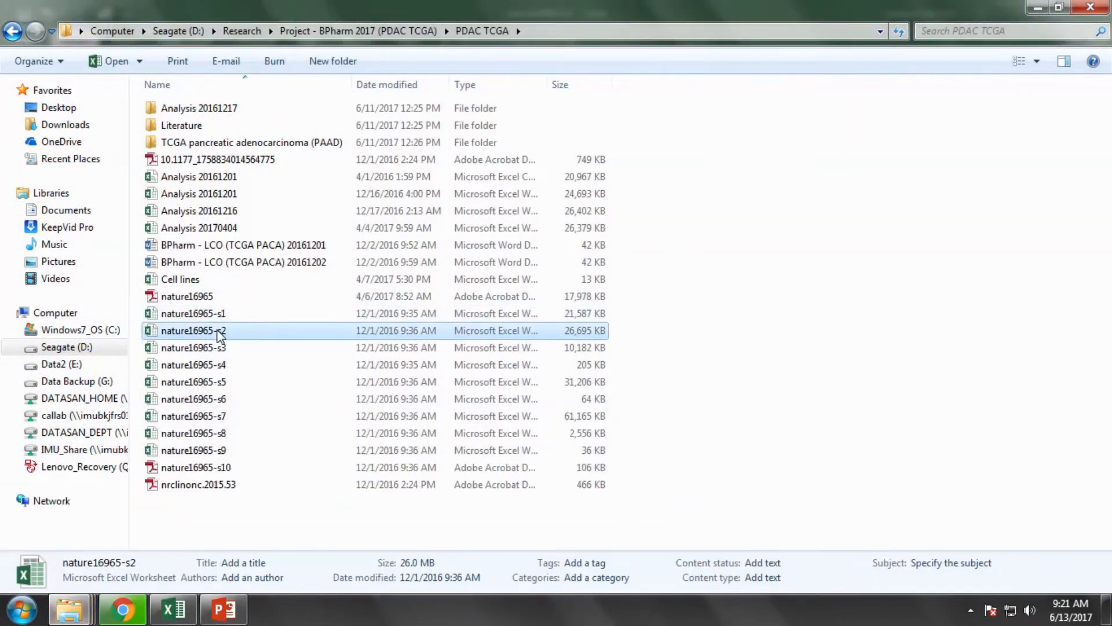
double_click(221, 331)
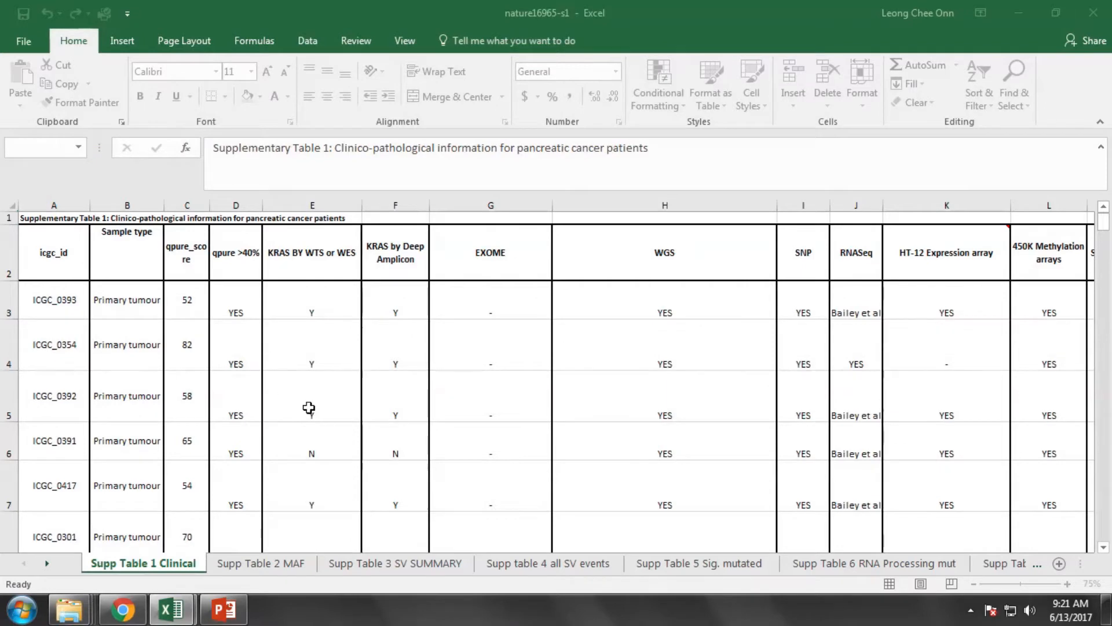
mouse_move(171, 609)
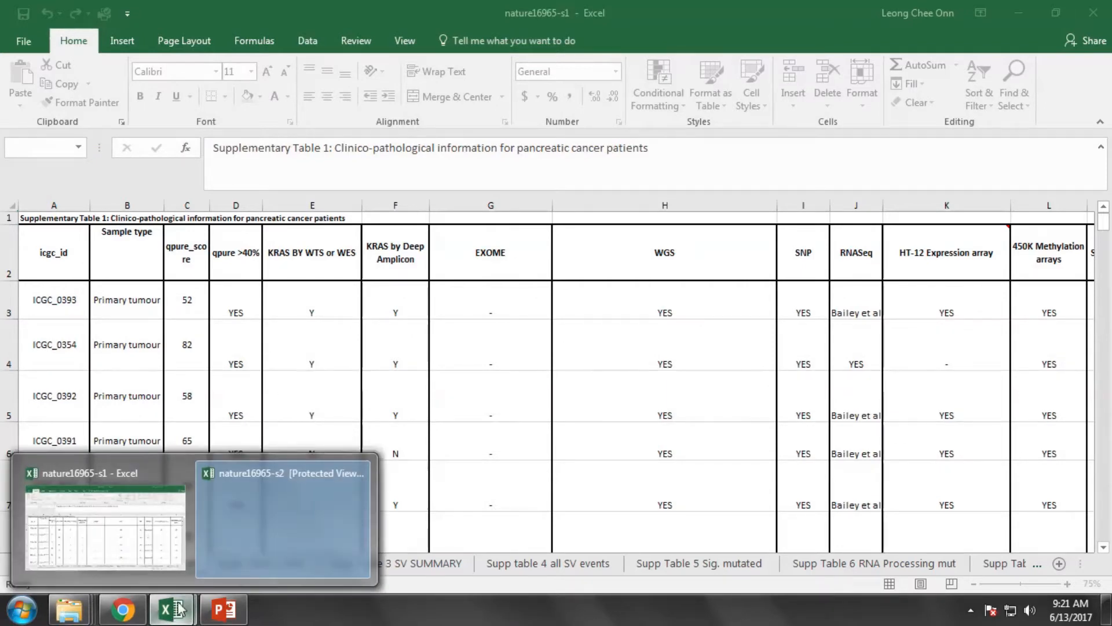
left_click(358, 475)
- Open the nature16965-s2 workbook from the PDAC TCGA folder and view the subtype key on its NMF_class_assignment sheet
mouse_move(70, 609)
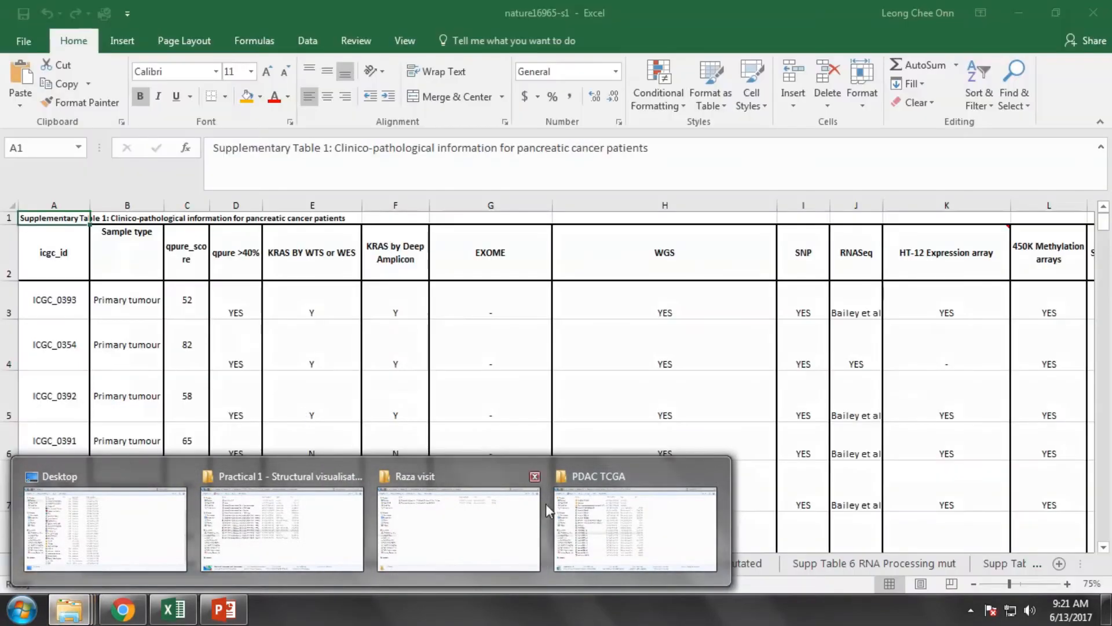
left_click(574, 510)
double_click(295, 327)
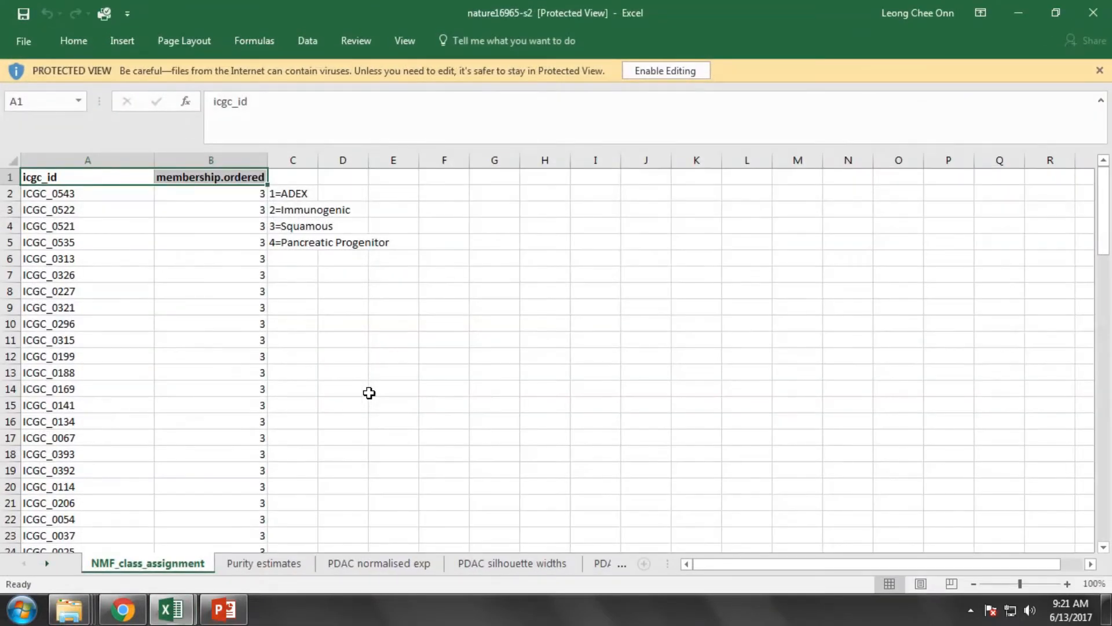
left_click(387, 392)
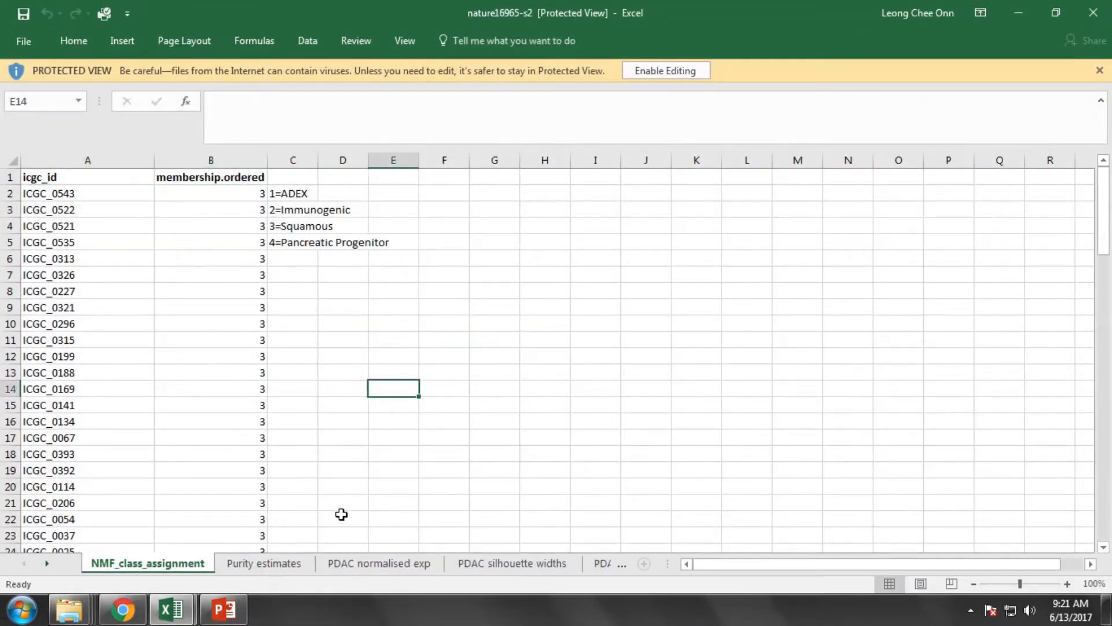
left_click(375, 295)
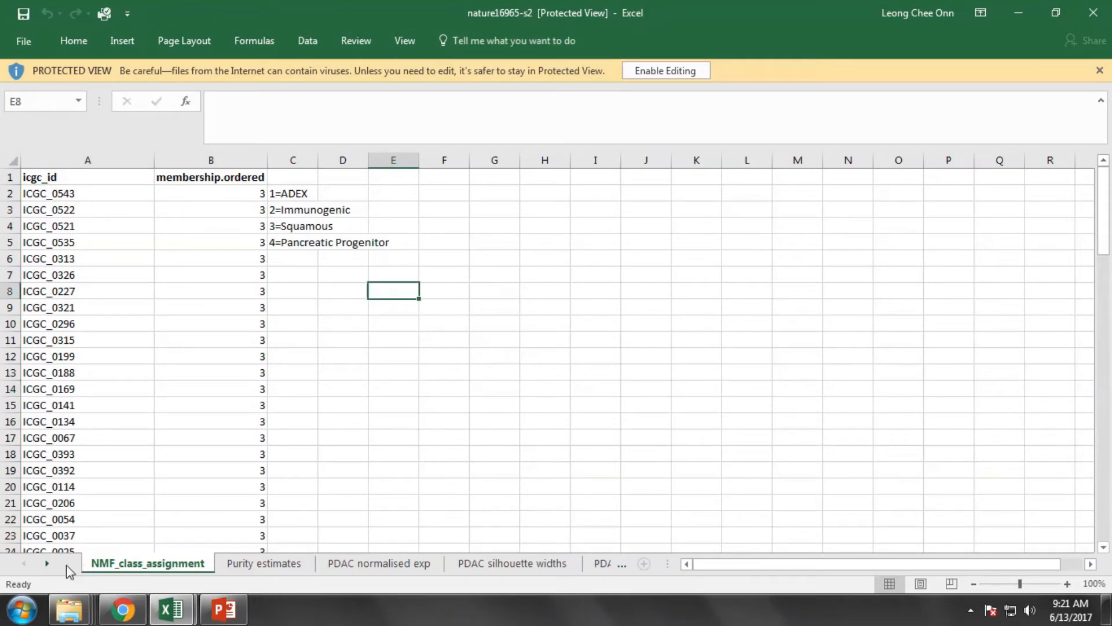
left_click(403, 377)
- Switch to Chrome and go back from the nature16965-s2.xlsx page to the Nature article's Supplementary information
left_click(122, 609)
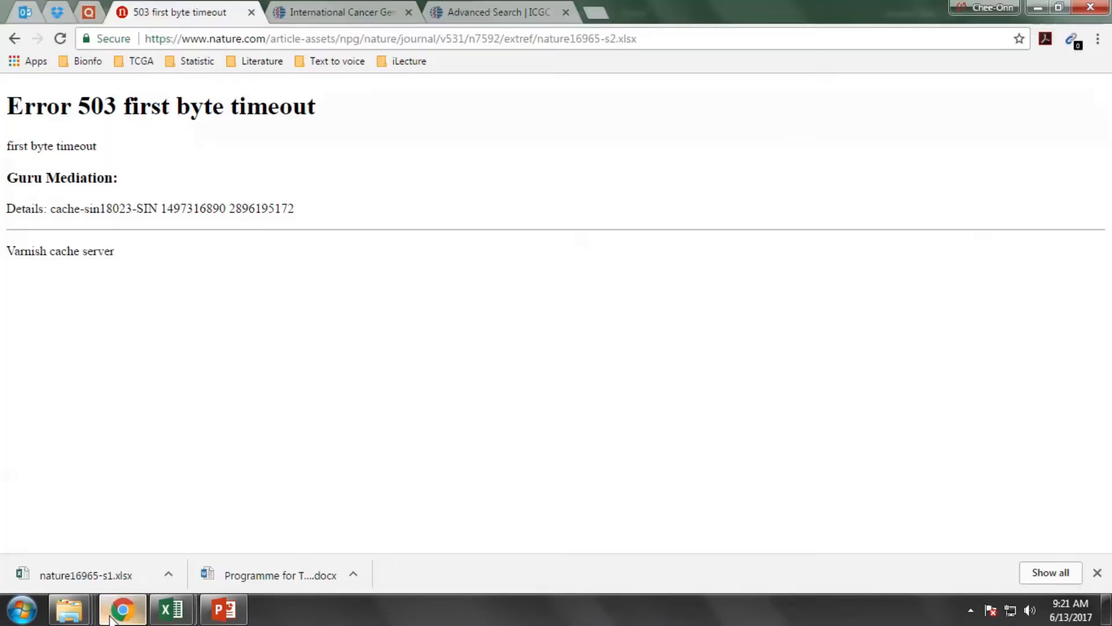
left_click(14, 38)
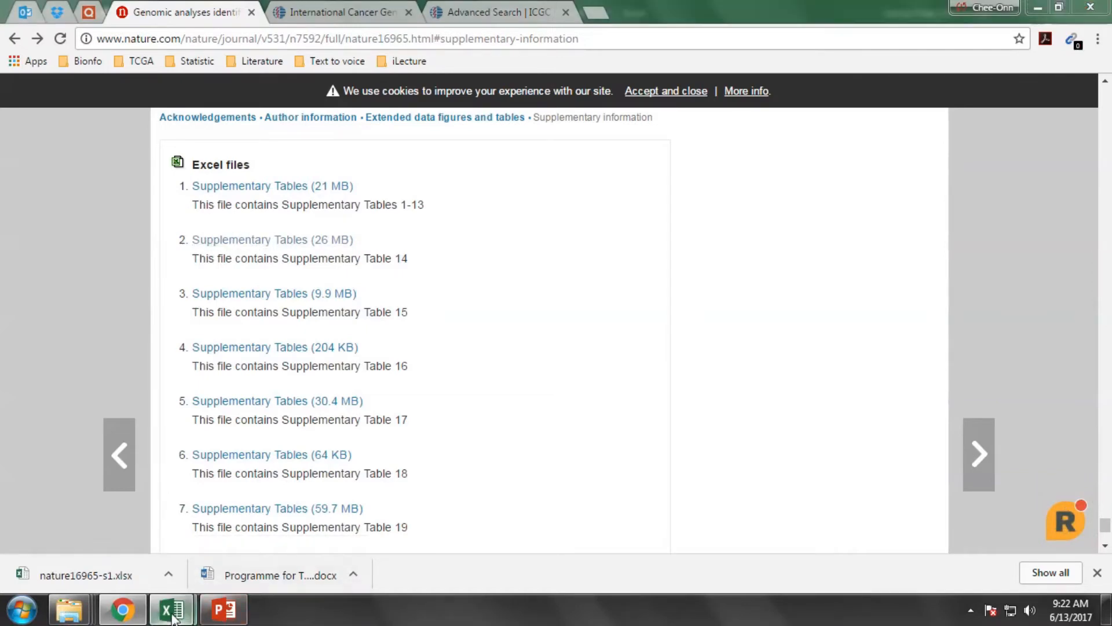
- Close the nature16965-s1 workbook without saving its changes and switch to nature16965-s2
mouse_move(172, 610)
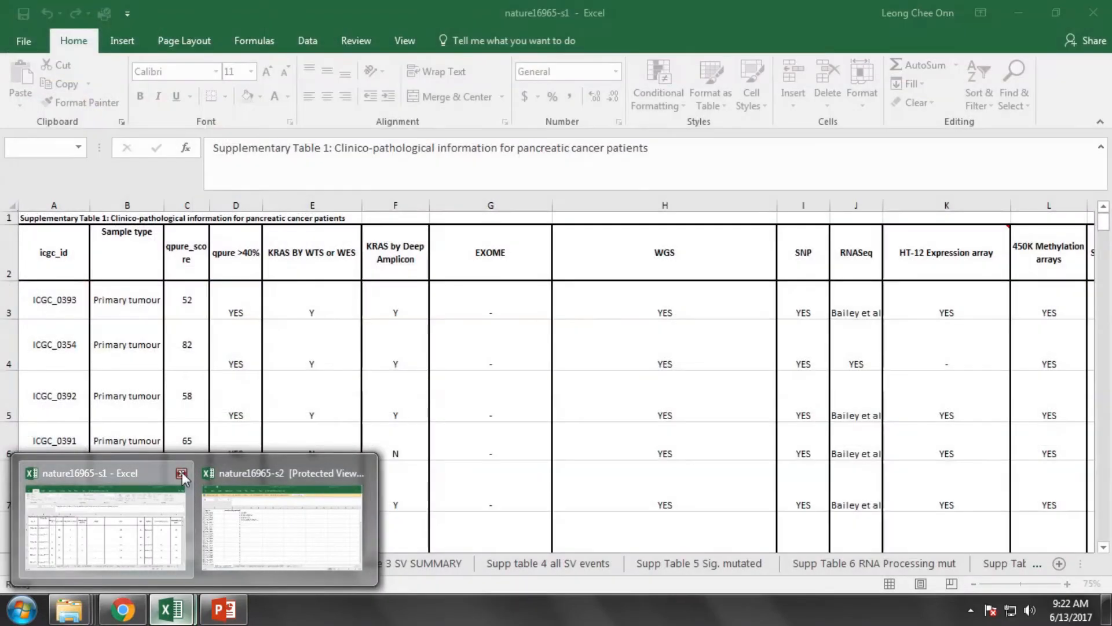
left_click(182, 472)
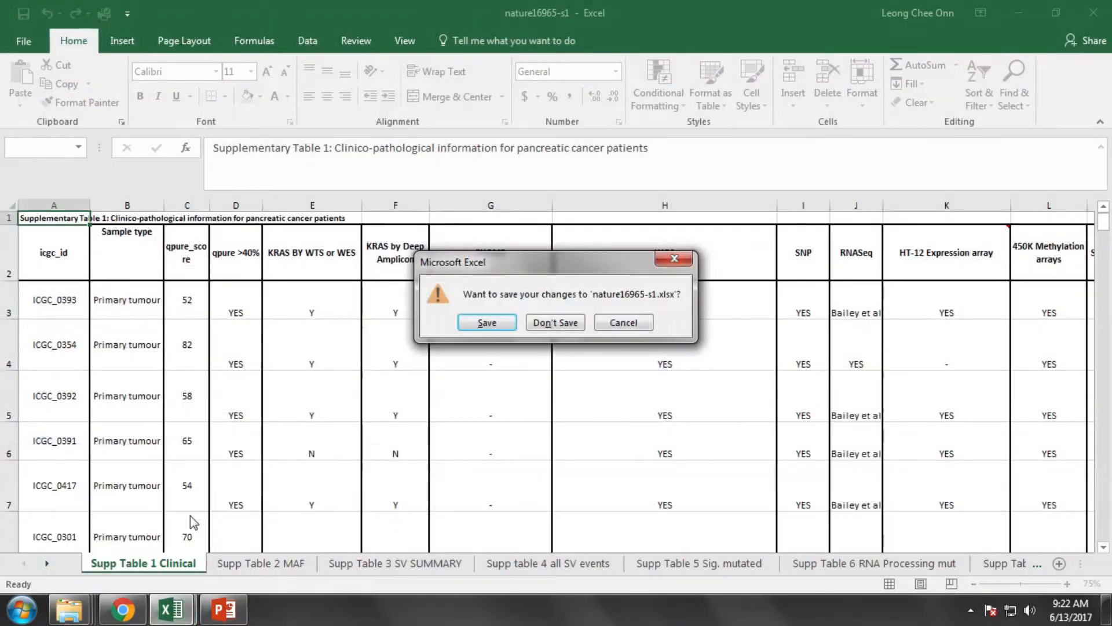
left_click(556, 322)
left_click(312, 441)
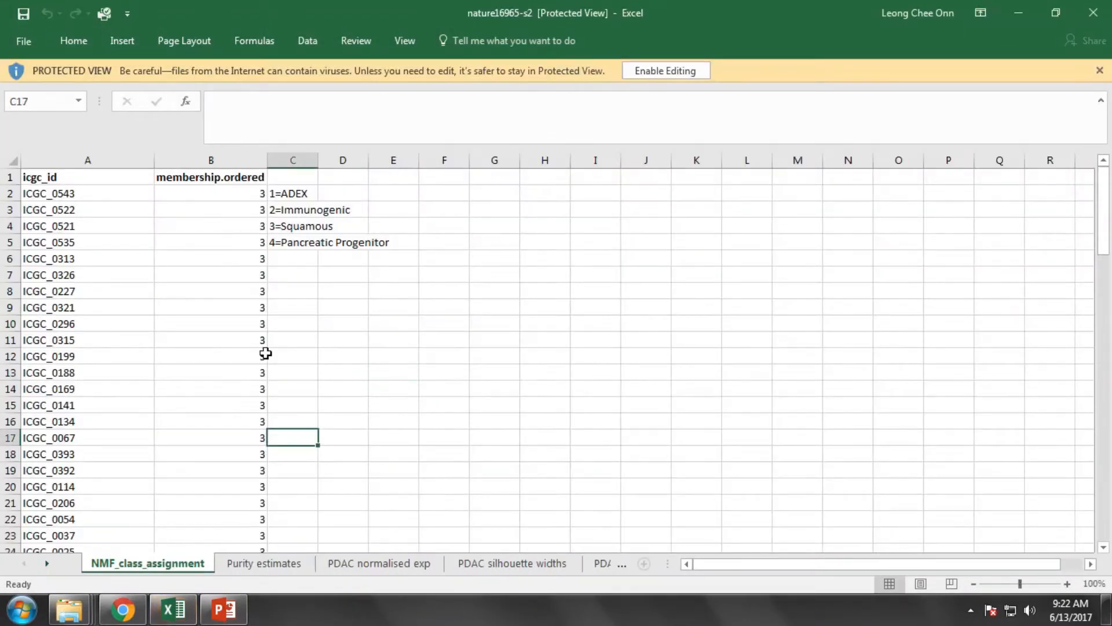
- Enable editing for the nature16965-s2 workbook
left_click(88, 195)
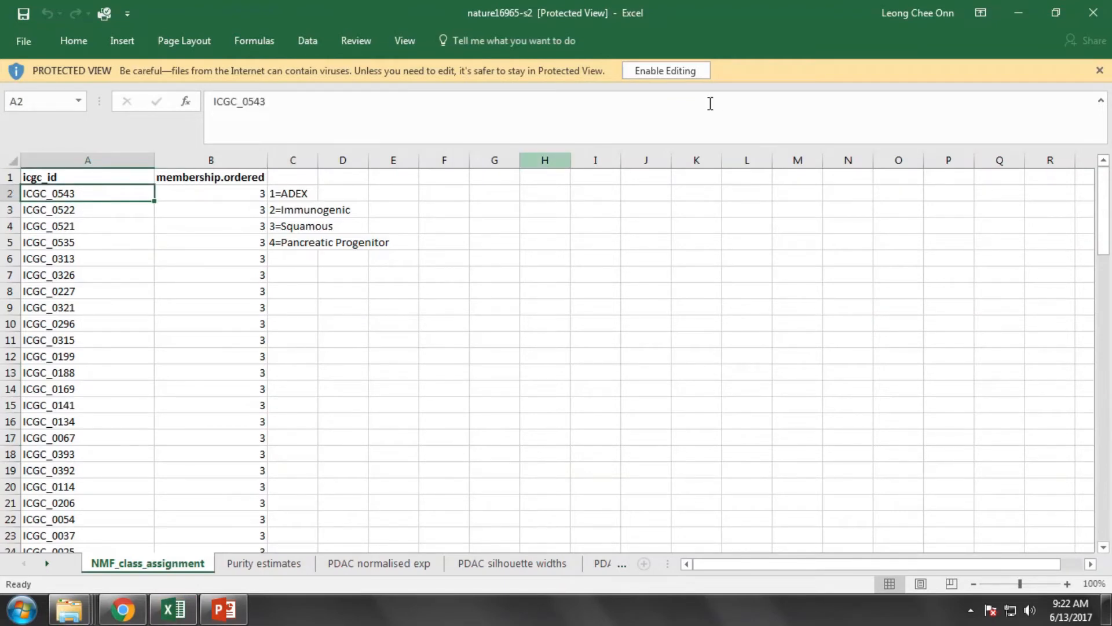
left_click(665, 70)
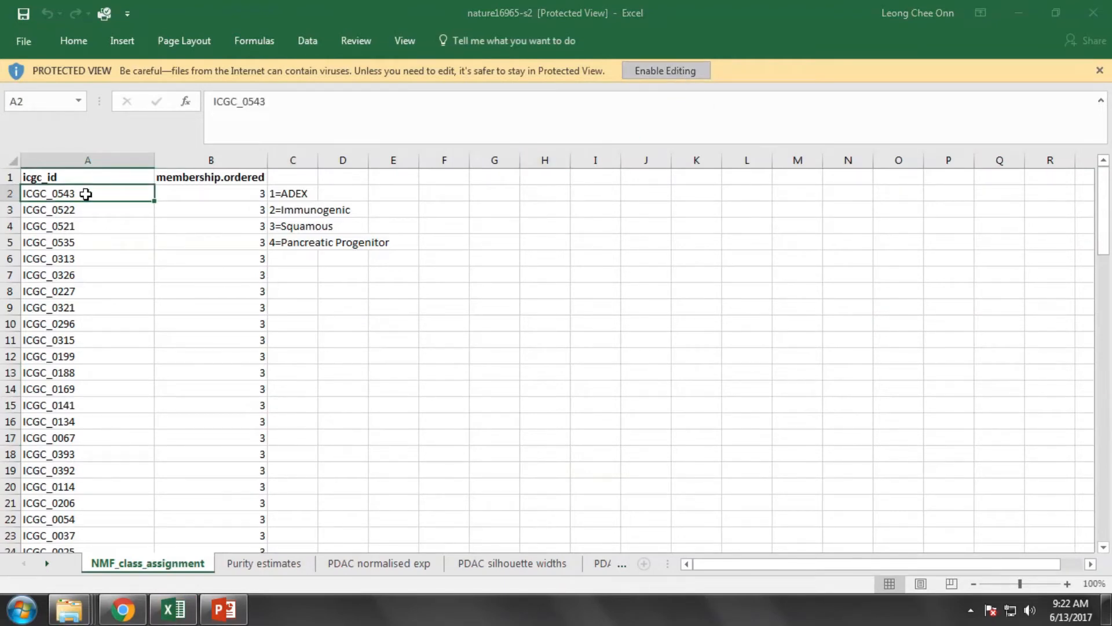
left_click(645, 72)
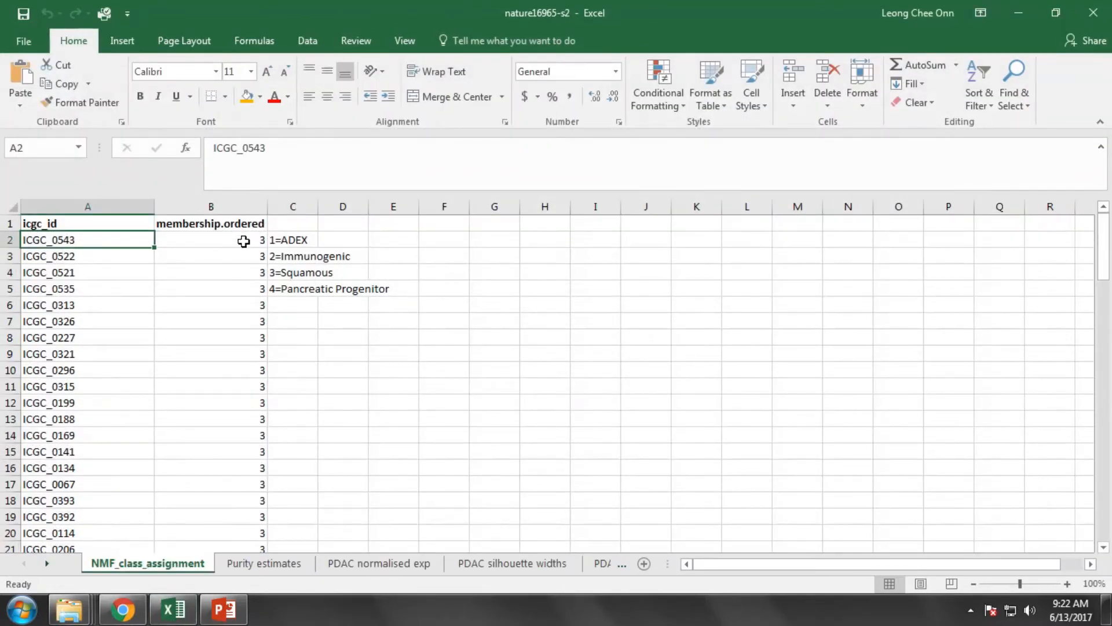
- Look through the membership.ordered subtype numbers on NMF_class_assignment down to the last sample
left_click_drag(243, 242, 238, 437)
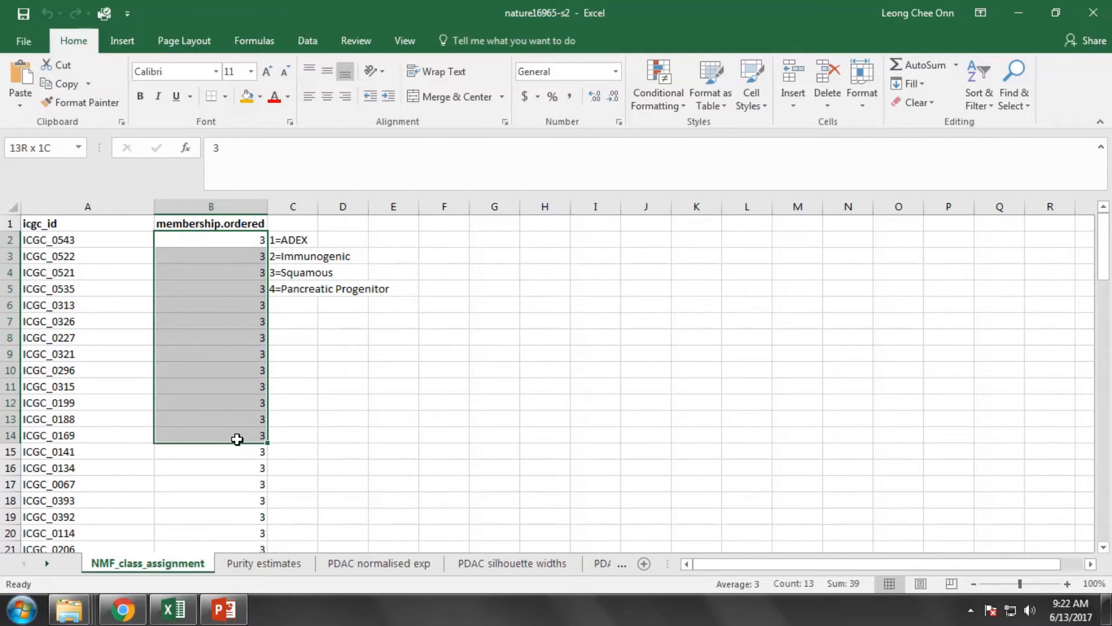
left_click_drag(237, 439, 243, 242)
scroll(263, 291, "down", 8)
scroll(263, 291, "down", 20)
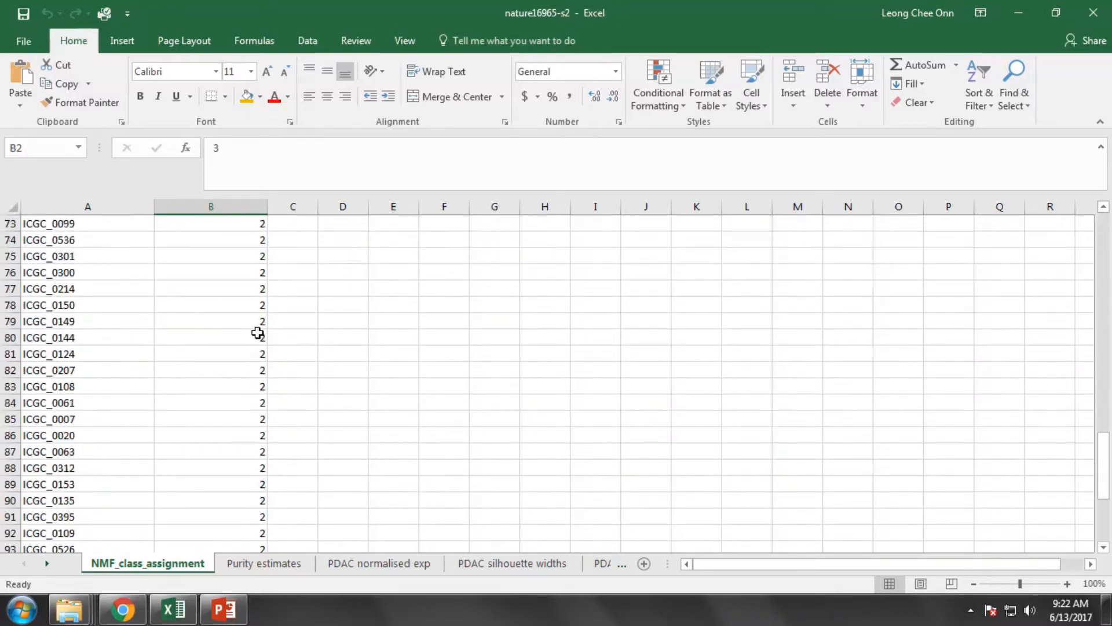
scroll(260, 331, "up", 2)
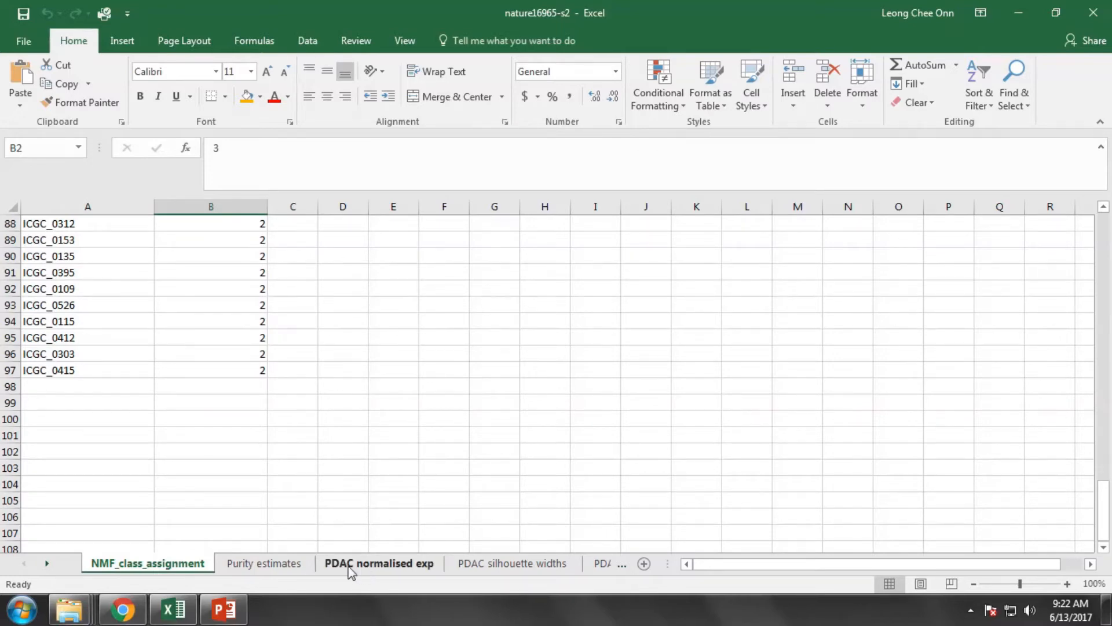
- Open the PDAC normalised exp sheet and auto-fit column A to show the full gene IDs
left_click(379, 565)
left_click(356, 379)
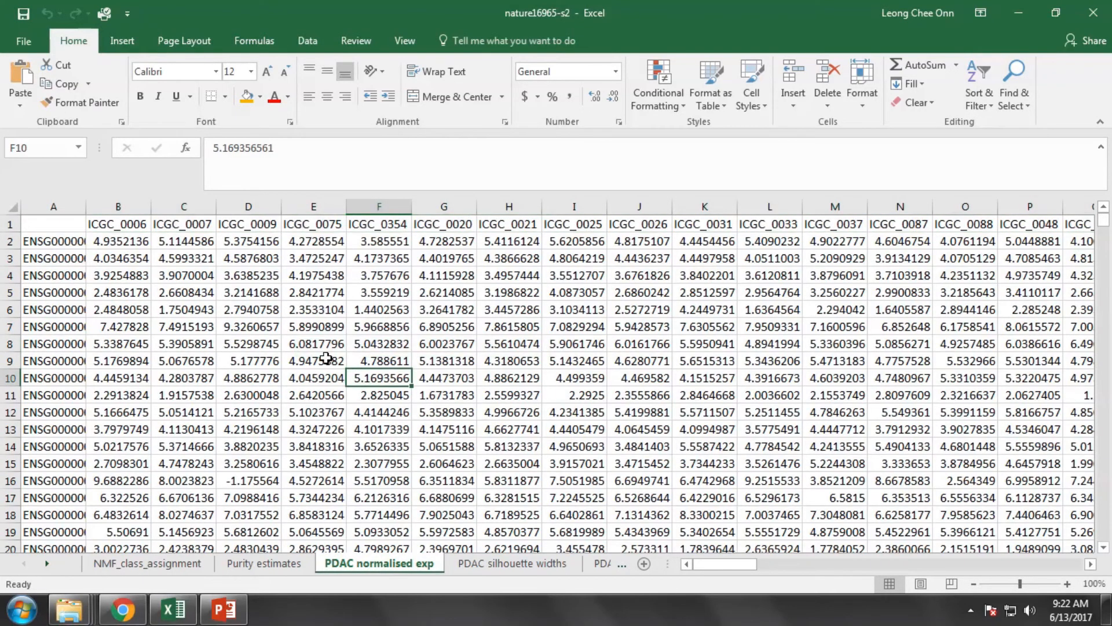
left_click(75, 266)
double_click(86, 207)
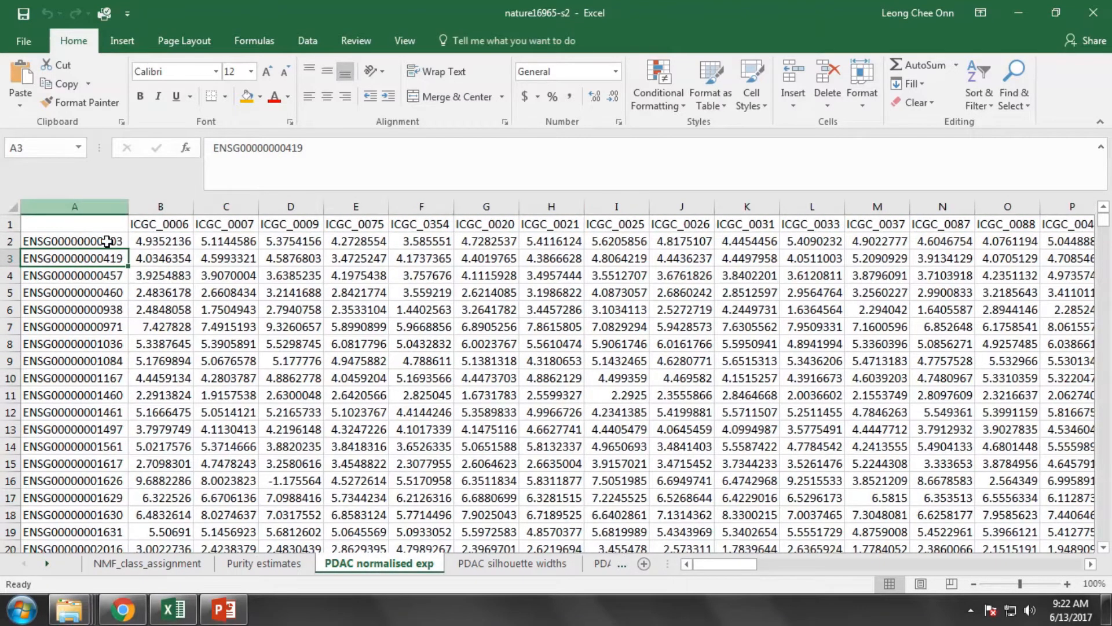
- Examine the ICGC sample IDs in the header row of the PDAC normalised exp sheet
left_click(186, 228)
key("Right")
key("Right")
key("Right")
key("Right")
key("Right")
key("Right")
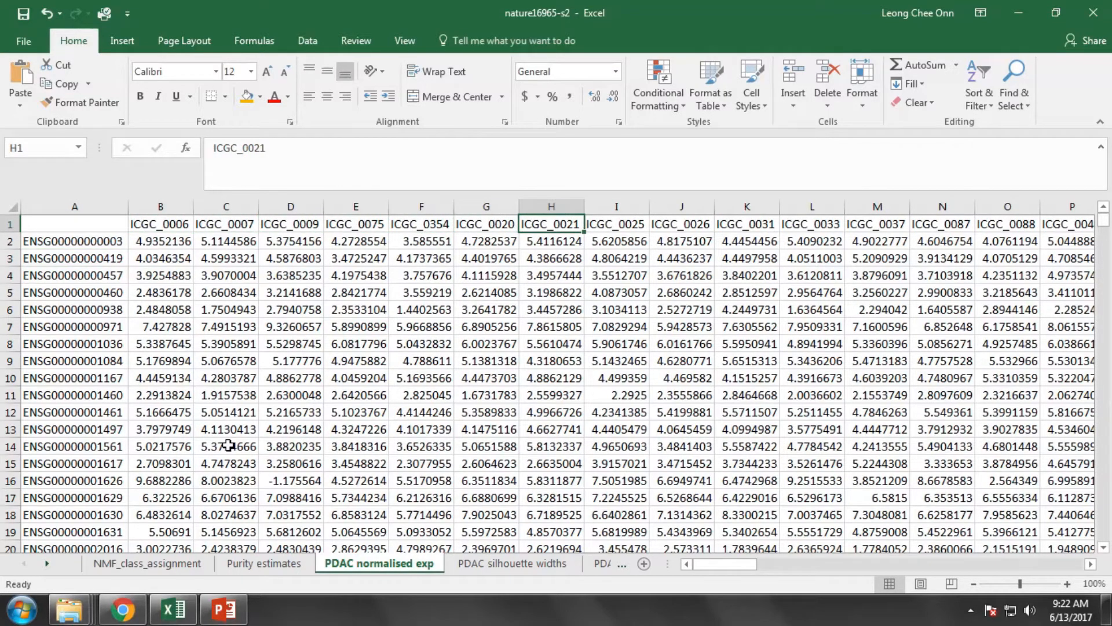
key("Left")
key("Left")
key("Left")
key("Left")
key("Left")
key("Left")
key("Left")
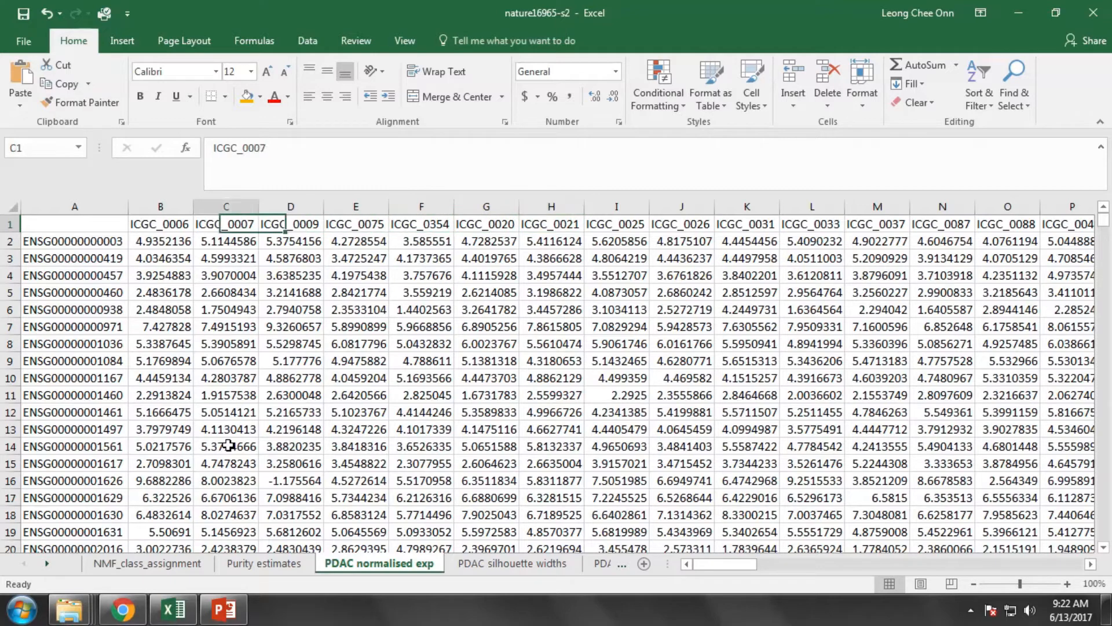
- Examine the ENSG gene IDs listed in column A below the header row
key("Down")
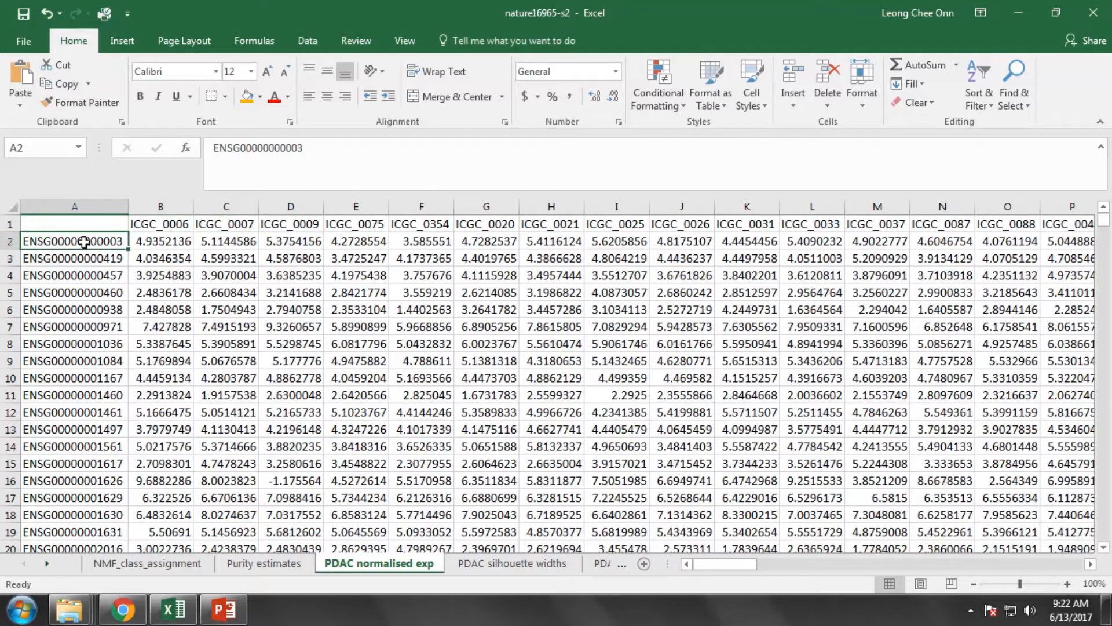
left_click_drag(84, 242, 87, 446)
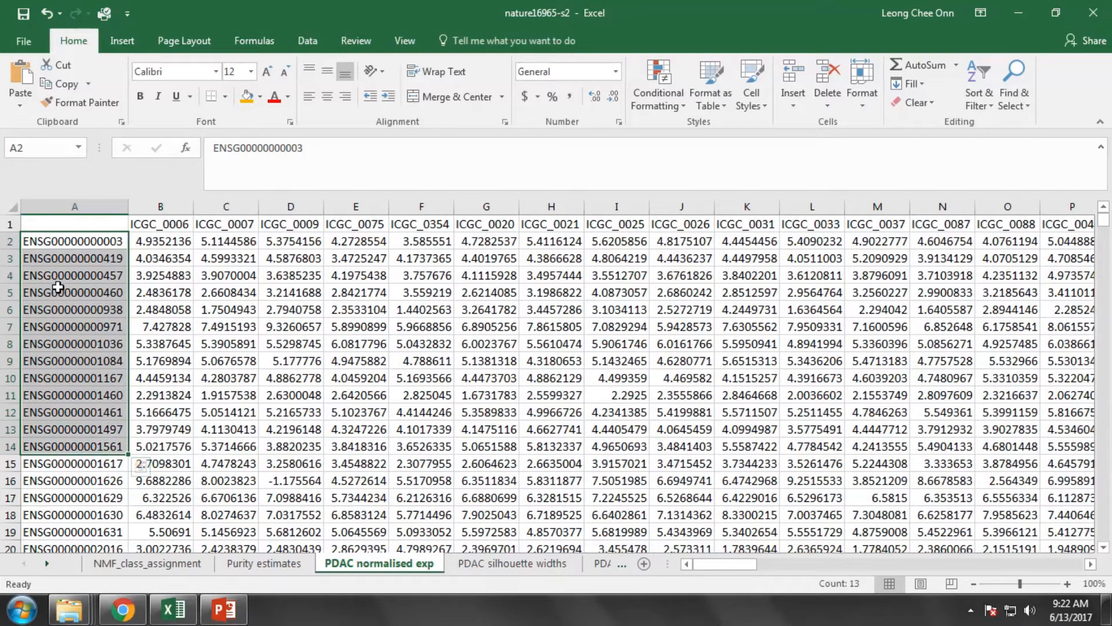
left_click(75, 239)
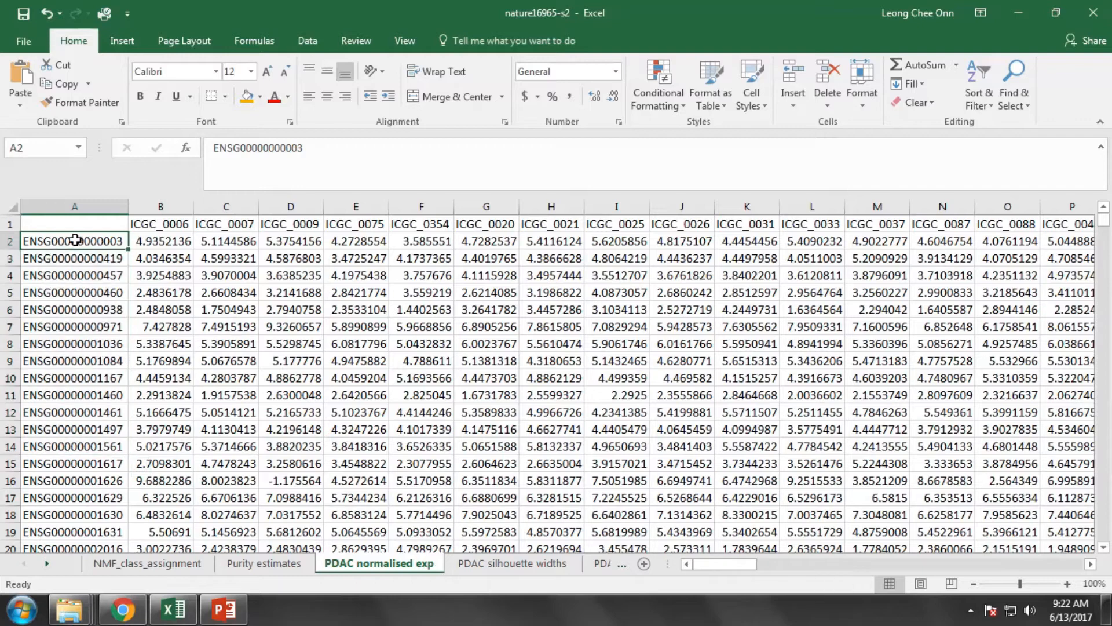
left_click_drag(75, 240, 74, 295)
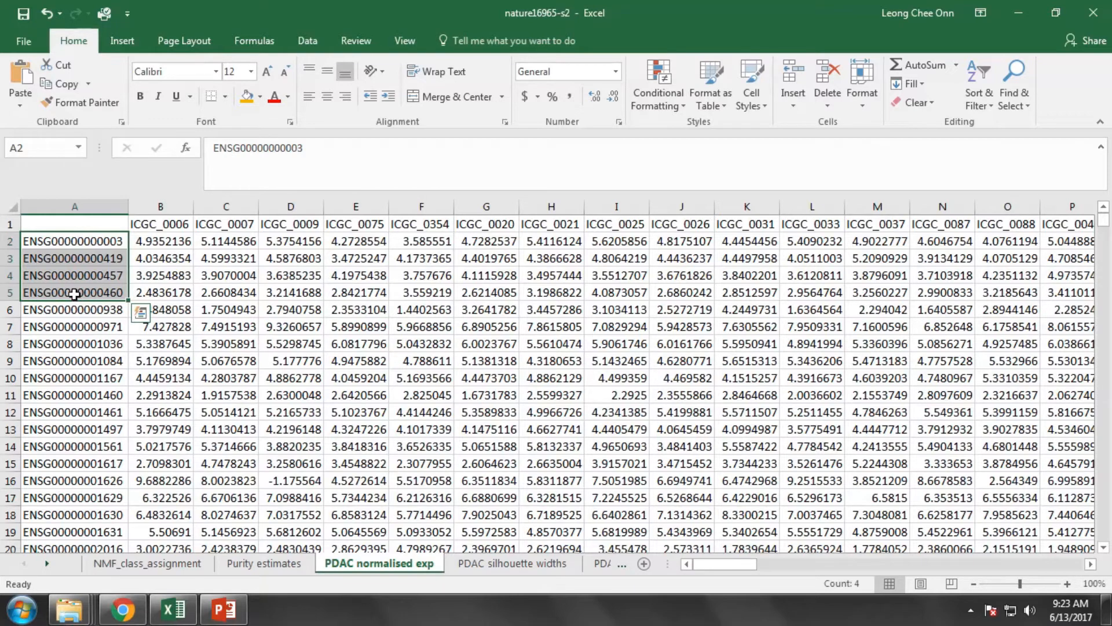
left_click(223, 312)
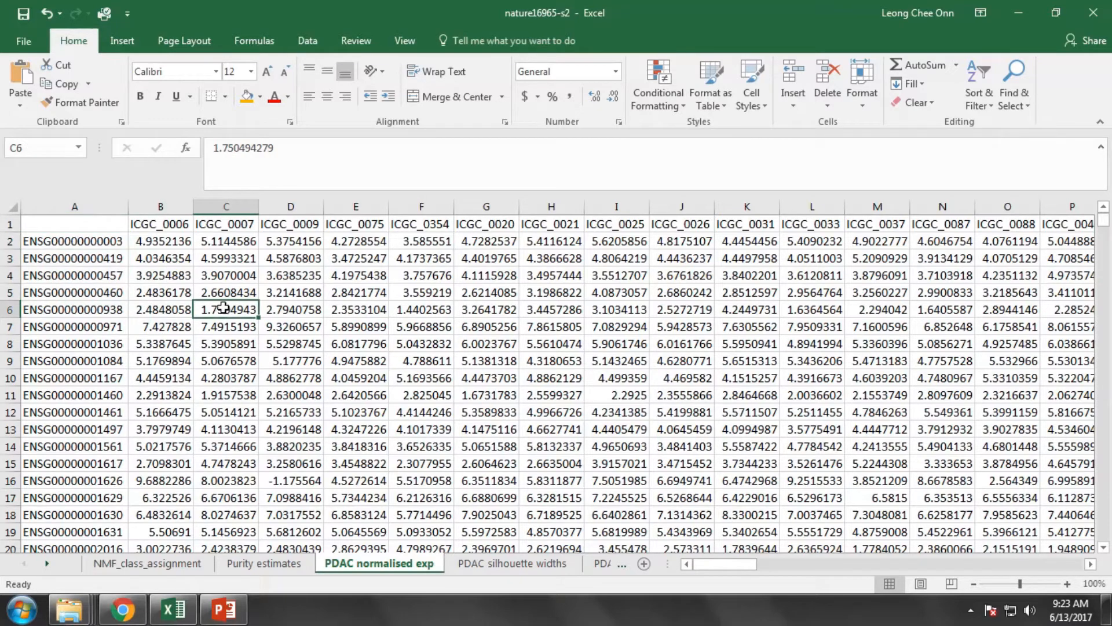
- Follow the header row's sample IDs from column B to the last filled column, and return to the sheet's start
left_click(170, 227)
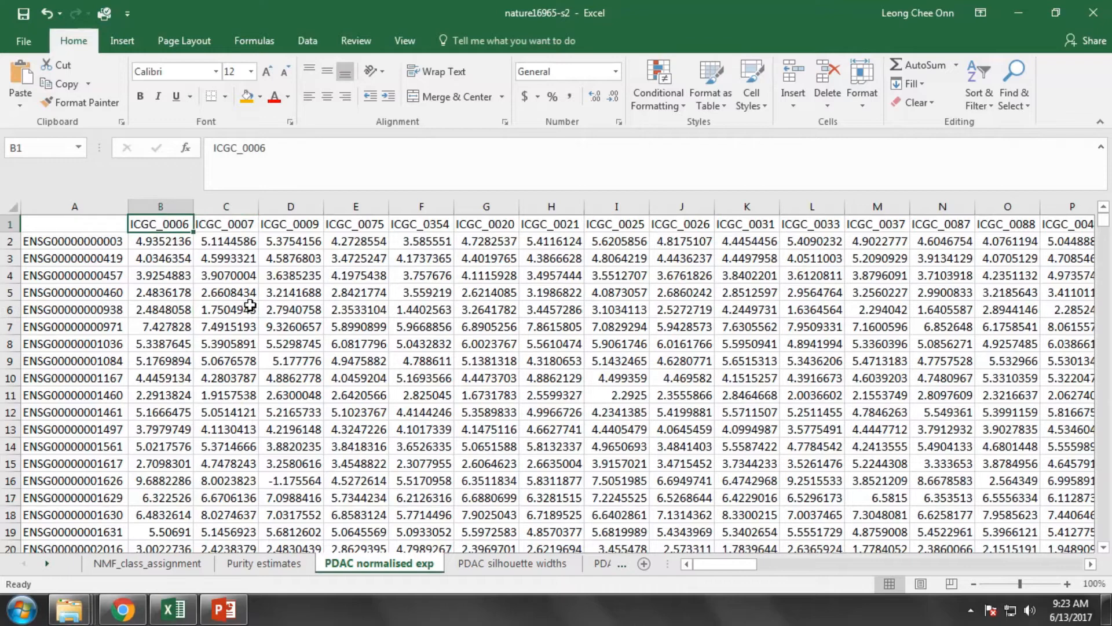
left_click_drag(169, 227, 1053, 223)
key("End")
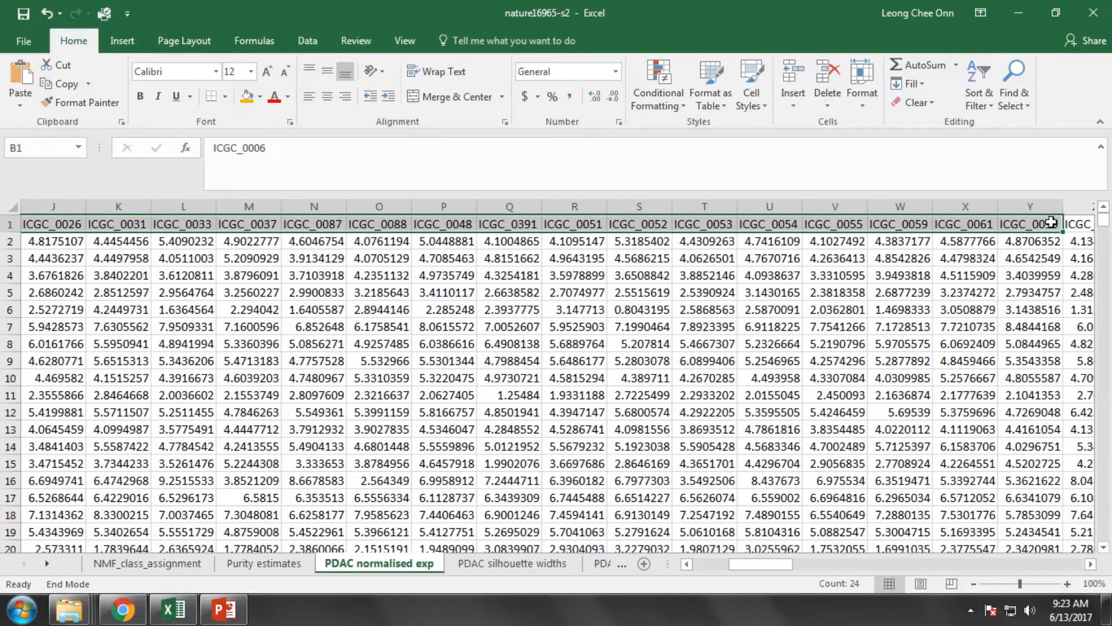
key("Right")
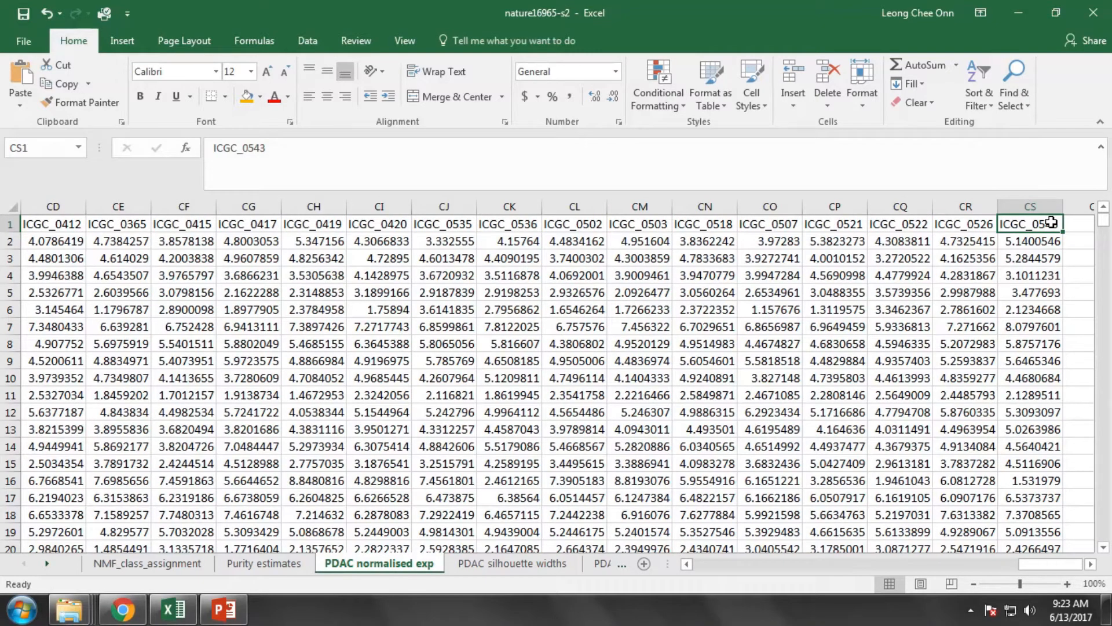
key("ctrl+Home")
left_click(550, 429)
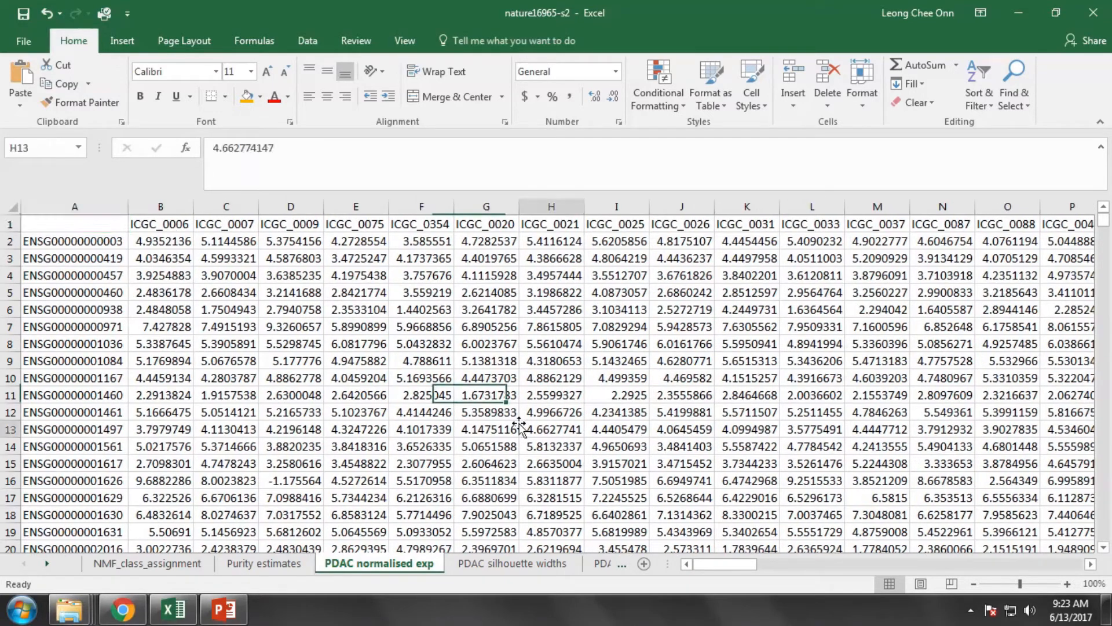
- Copy all sample IDs in the header row of PDAC normalised exp, from B1 through CS1
left_click(149, 224)
key("End")
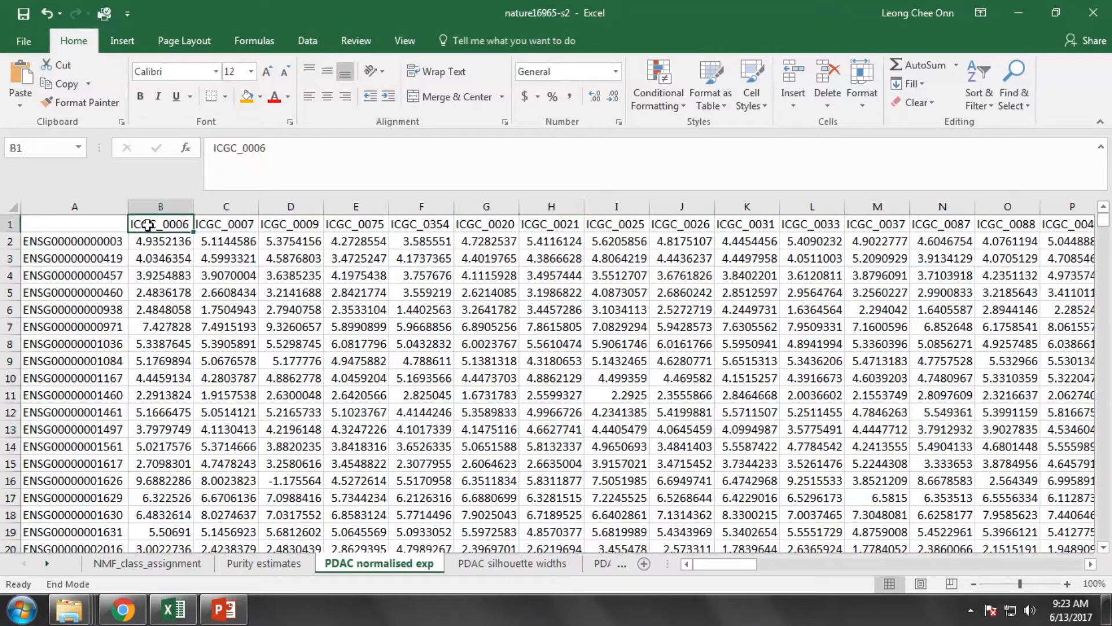
key("shift+Right")
key("ctrl+c")
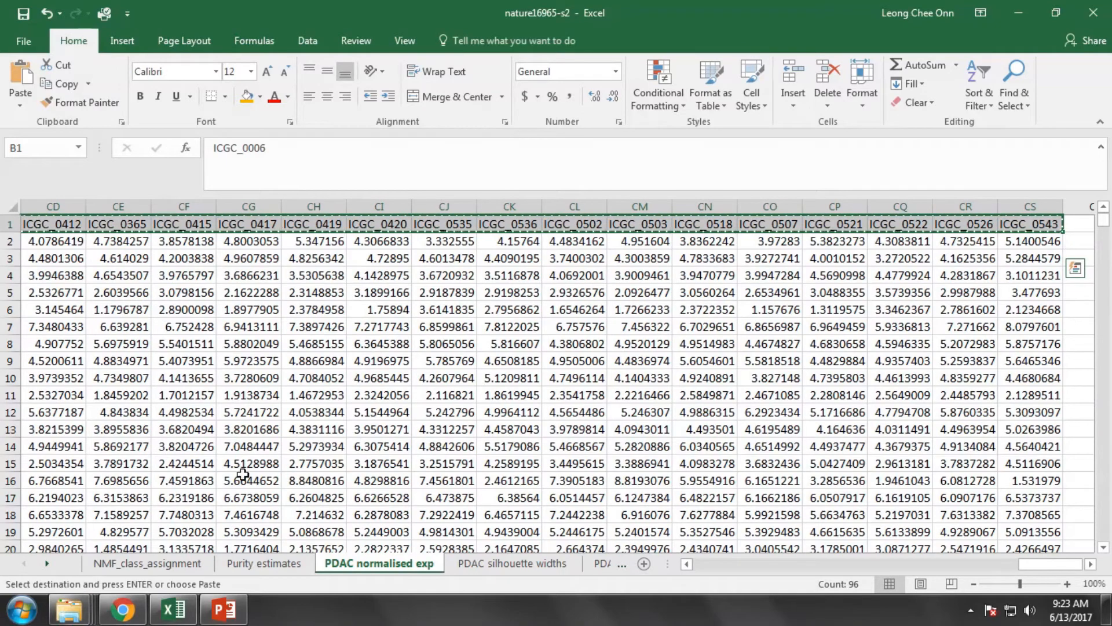
- Paste the copied sample IDs transposed into NMF_class_assignment starting at F2, and auto-fit column F
left_click(144, 565)
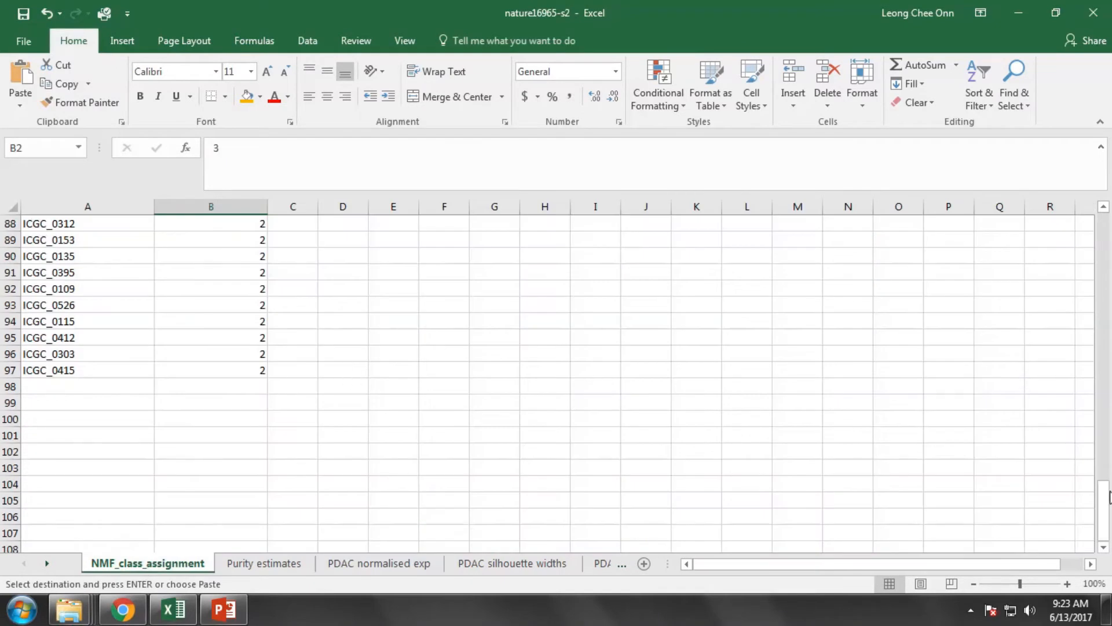
left_click_drag(1110, 495, 1107, 229)
left_click(594, 417)
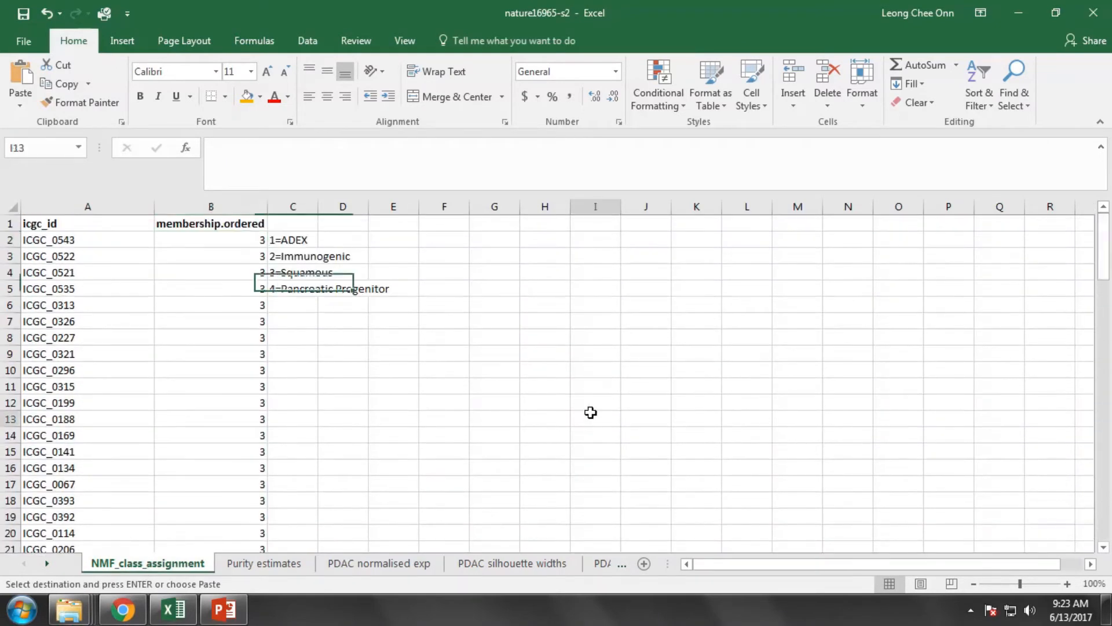
left_click(445, 243)
right_click(446, 245)
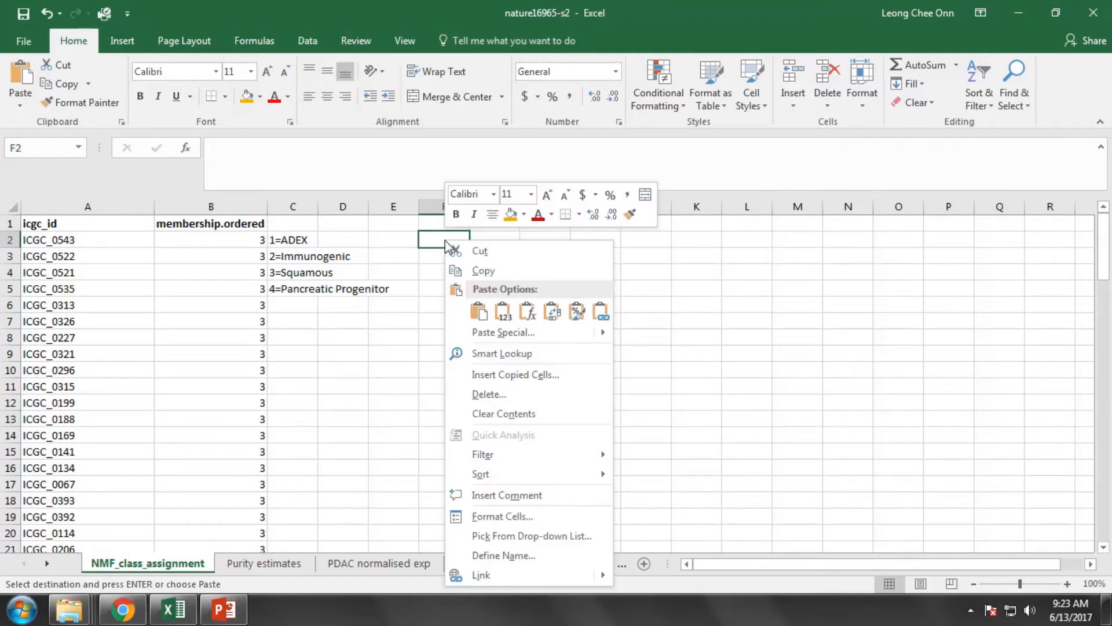
left_click(553, 313)
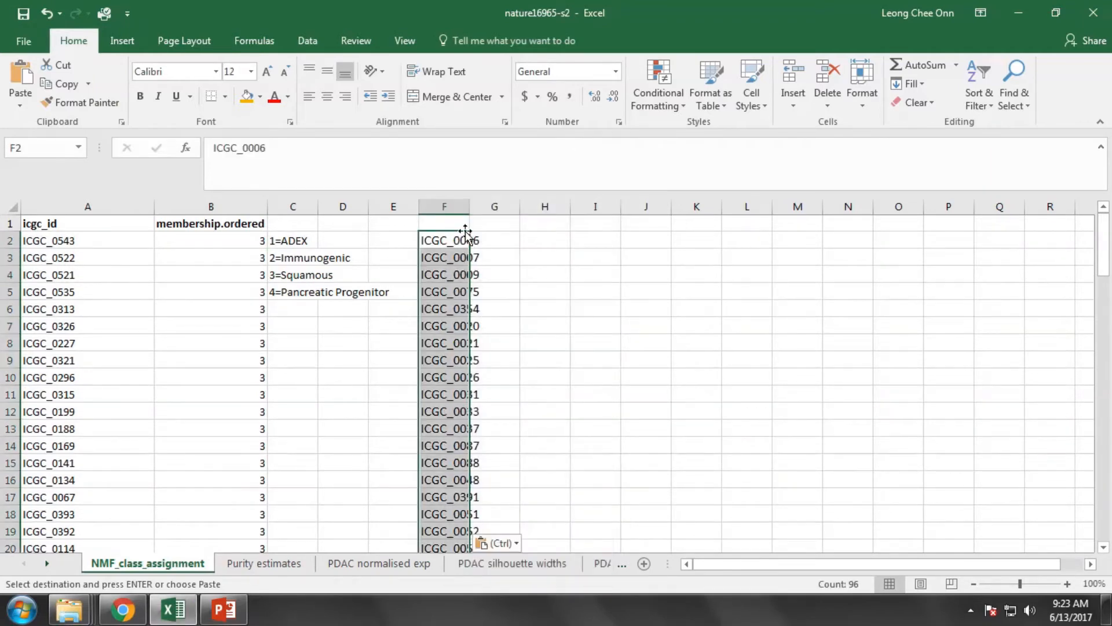
double_click(470, 207)
left_click(455, 241)
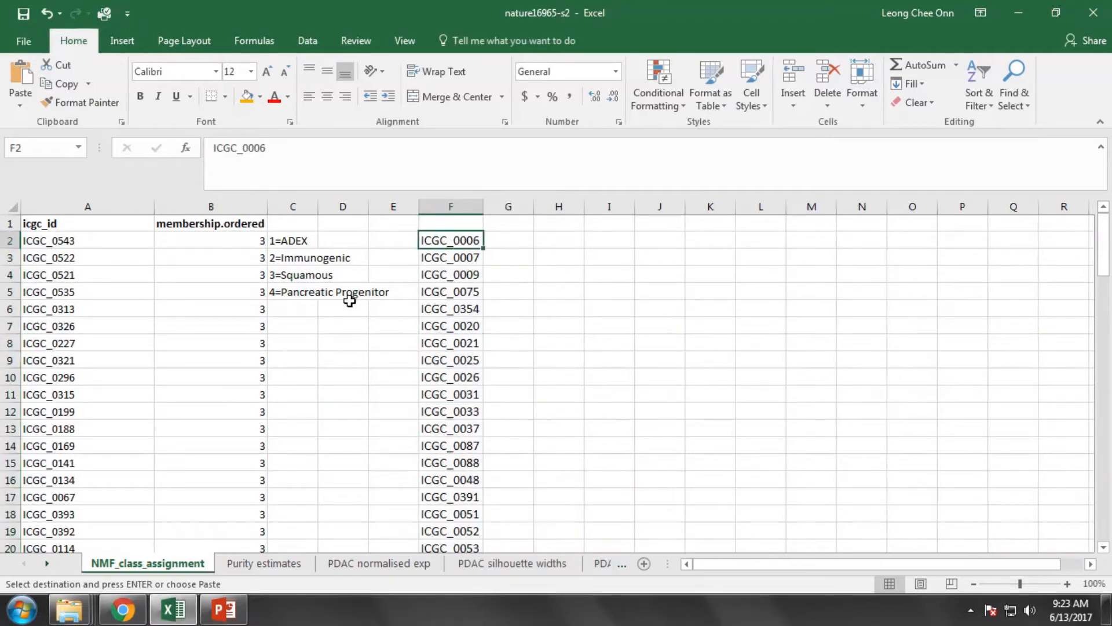
- Compare the order of the icgc_id entries in column A with the pasted sample IDs in column F, down to row 97
left_click(96, 245)
left_click_drag(432, 240, 439, 328)
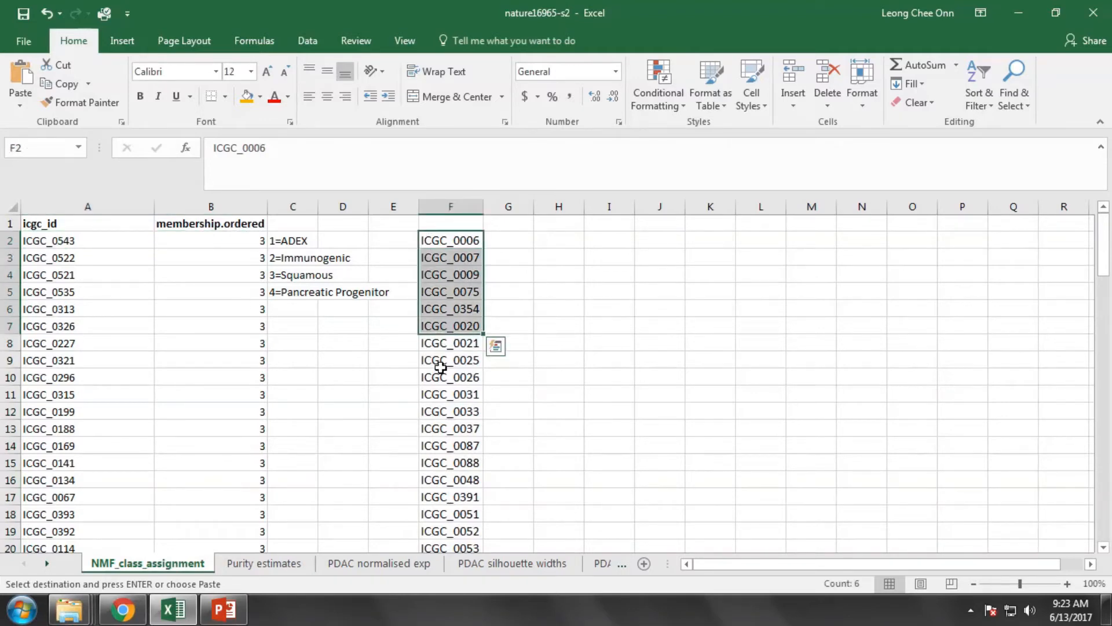
left_click(440, 369)
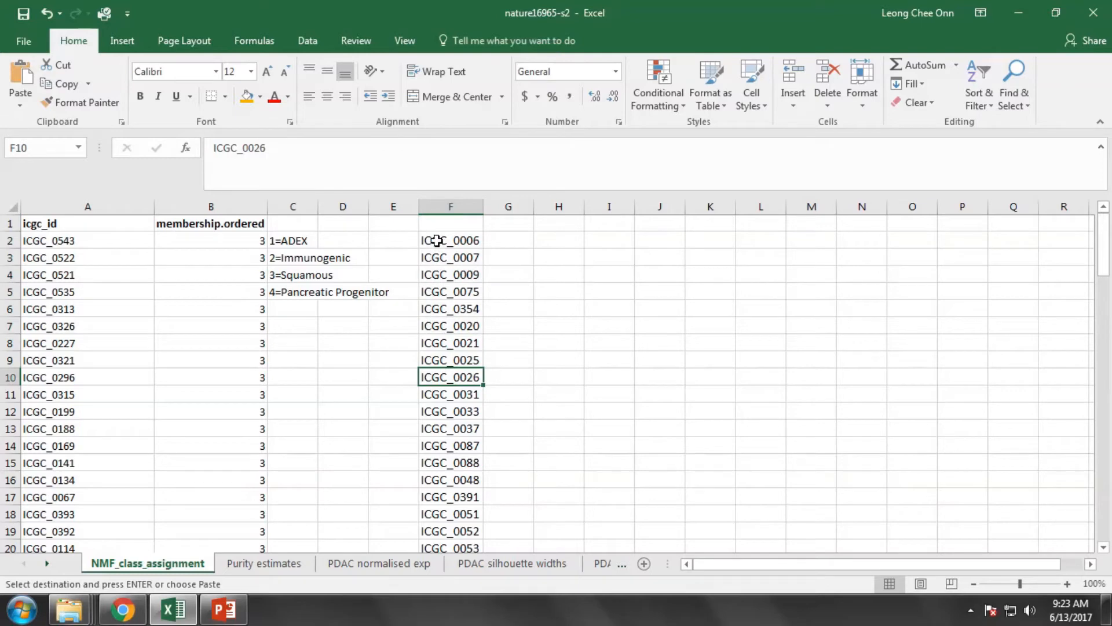
left_click(444, 241)
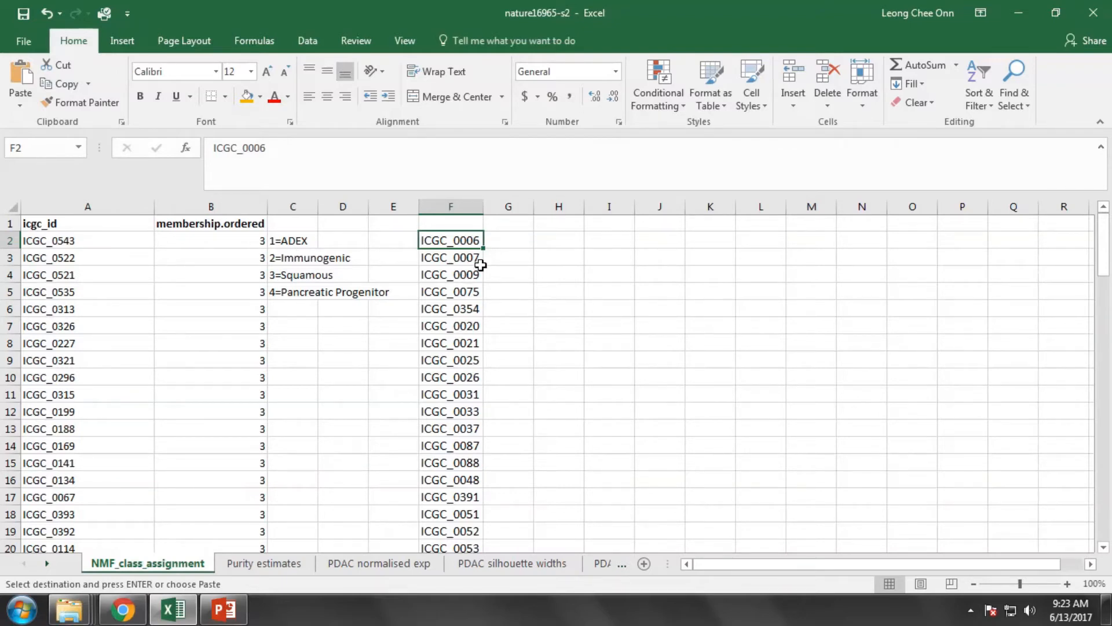
scroll(516, 262, "down", 8)
scroll(517, 262, "down", 20)
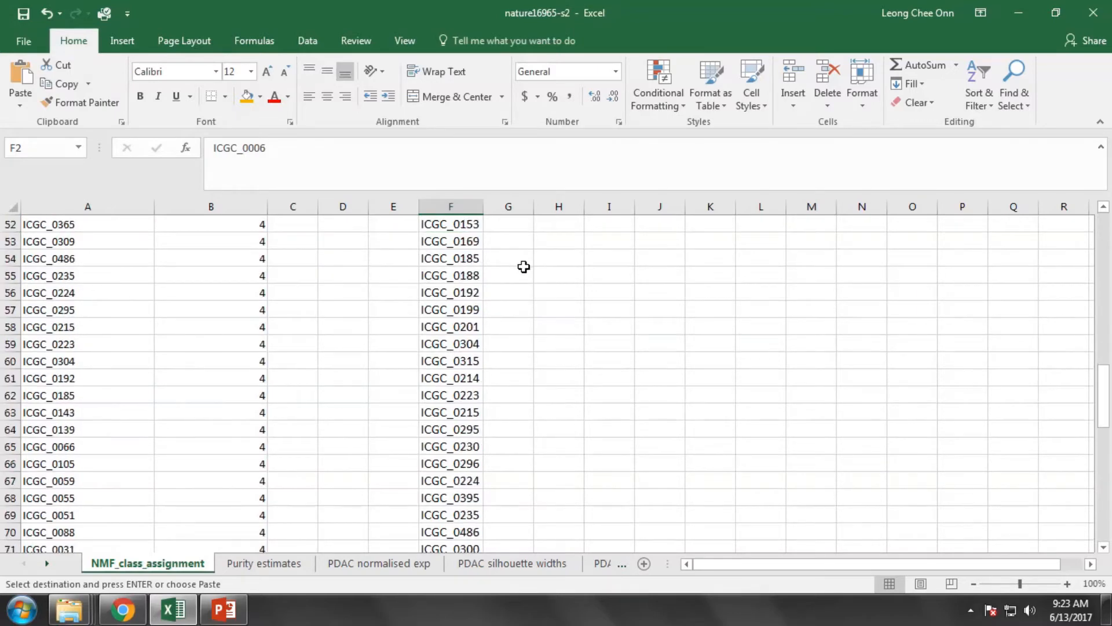
scroll(501, 343, "up", 4)
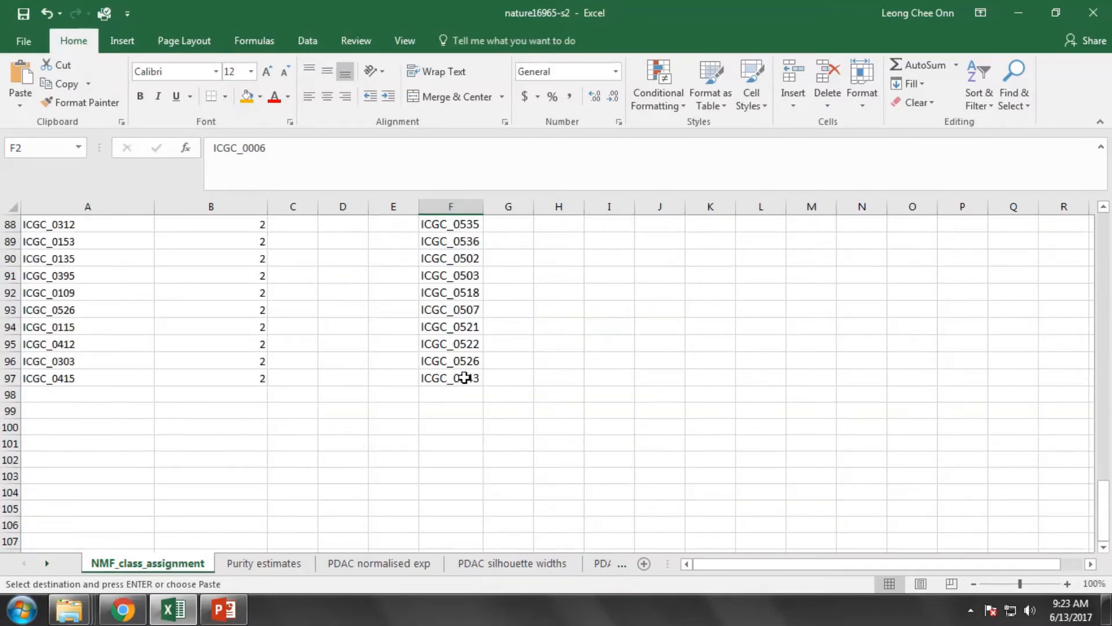
scroll(470, 378, "up", 20)
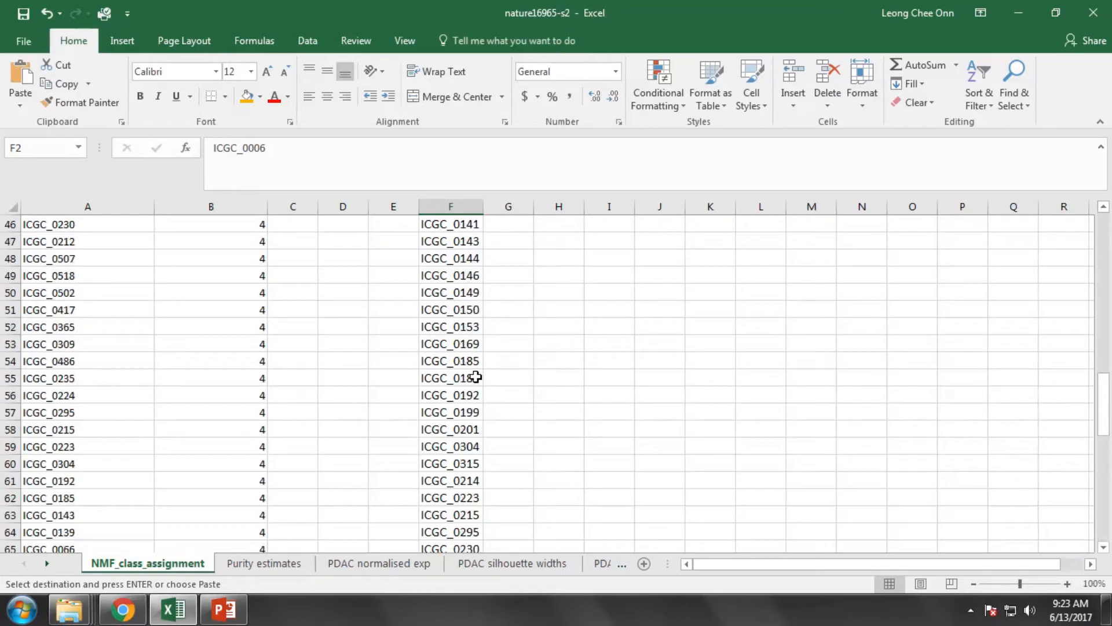
- Enter the formula =VLOOKUP(F2,A:B,2,FALSE) in G2 of NMF_class_assignment to look up the first sample's subtype number
left_click(503, 240)
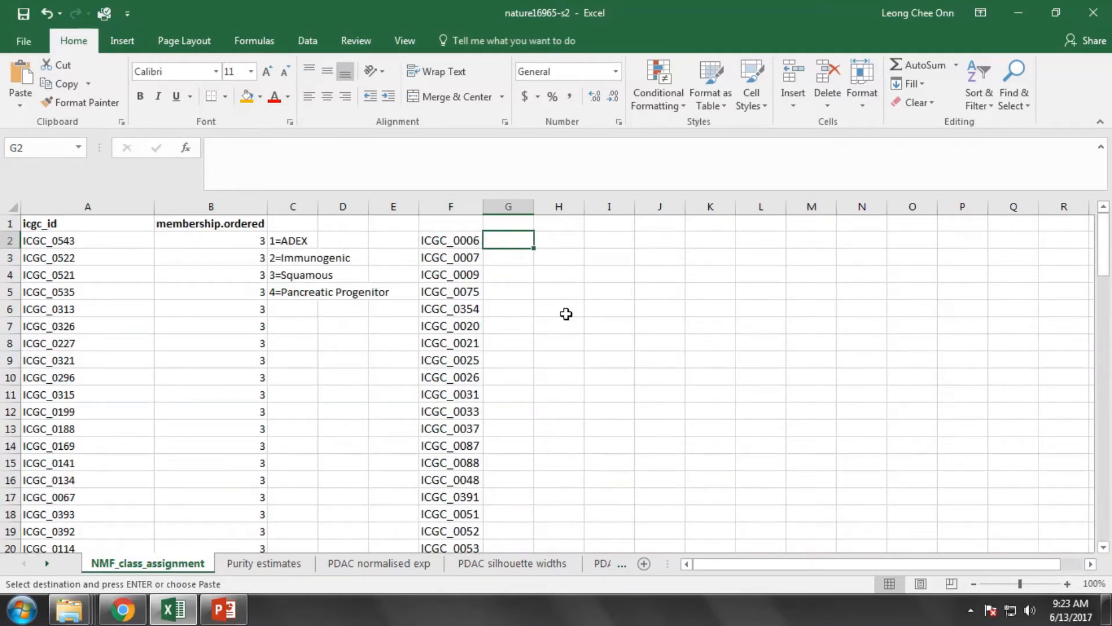
type("=")
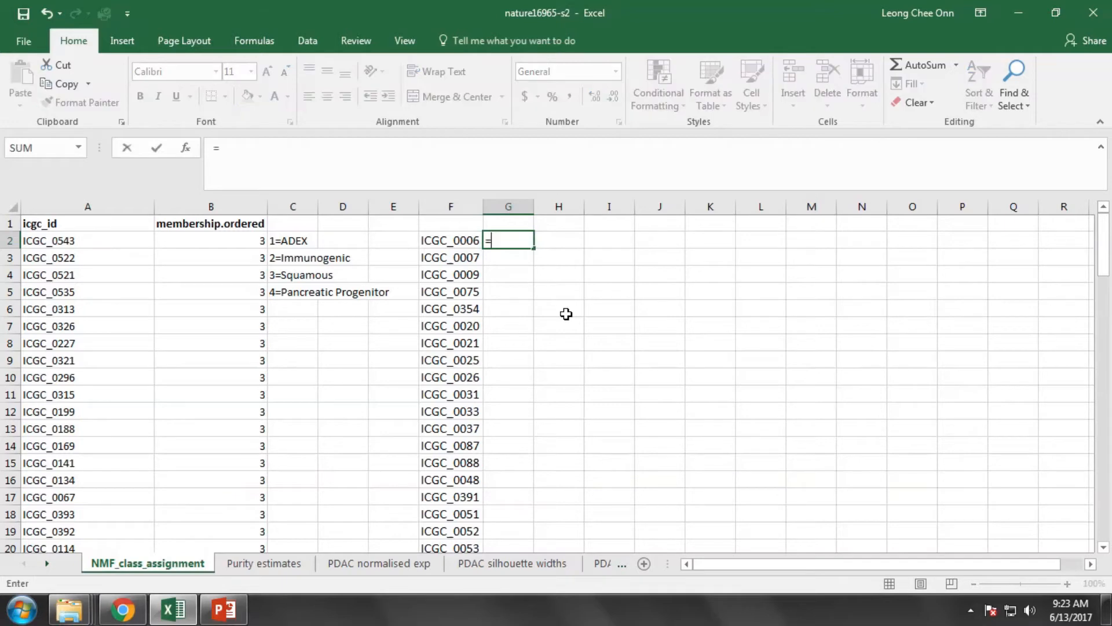
type("vllok")
key("BackSpace")
key("BackSpace")
type("ookup(")
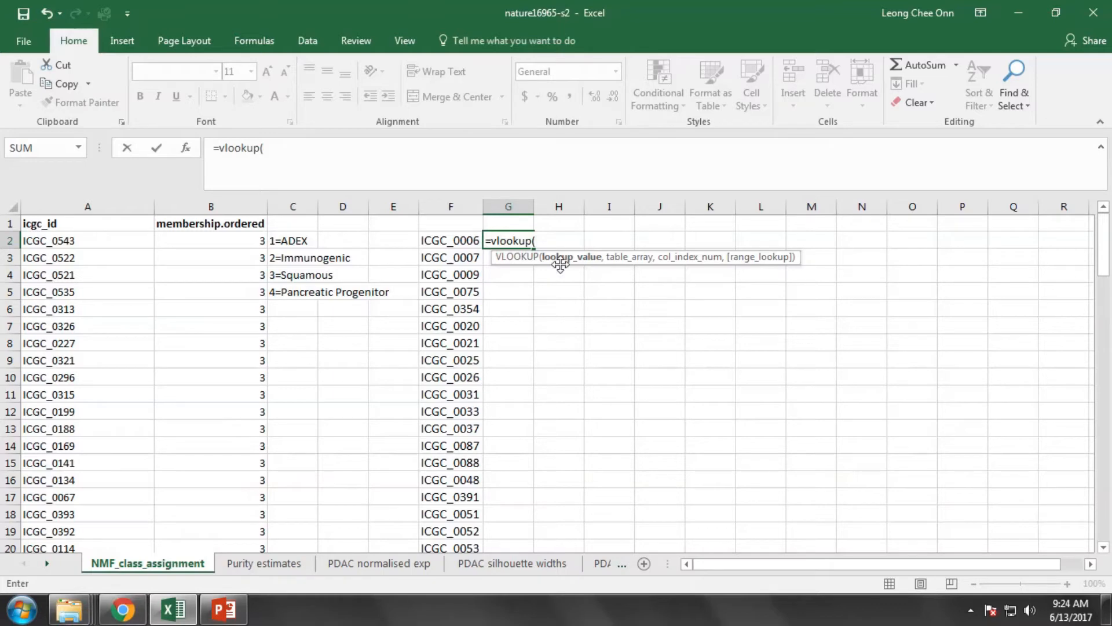
left_click(453, 238)
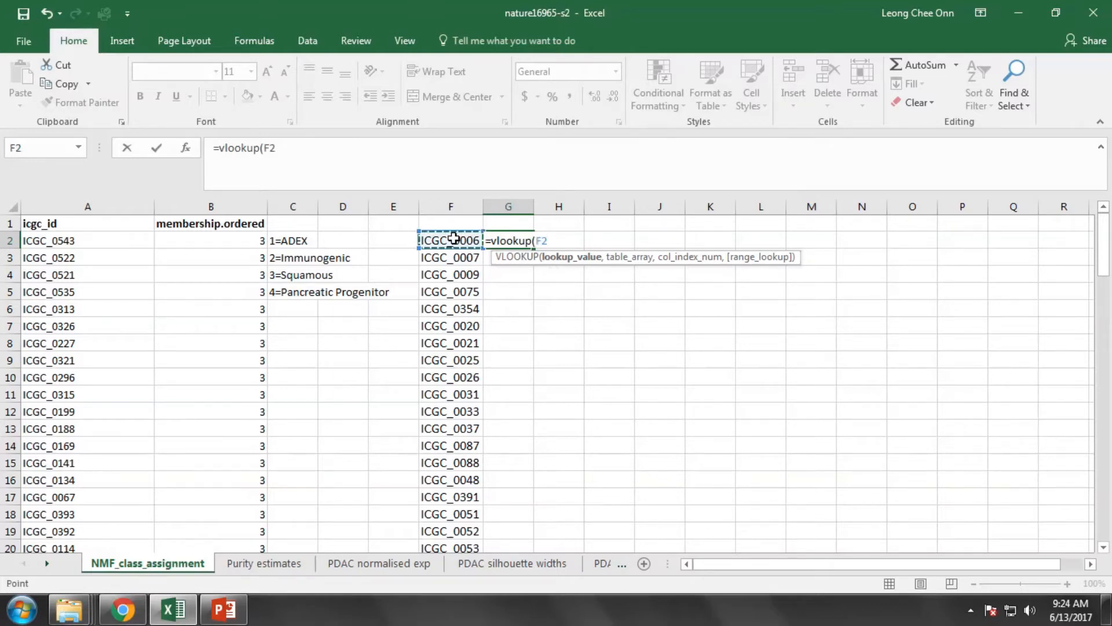
type(",")
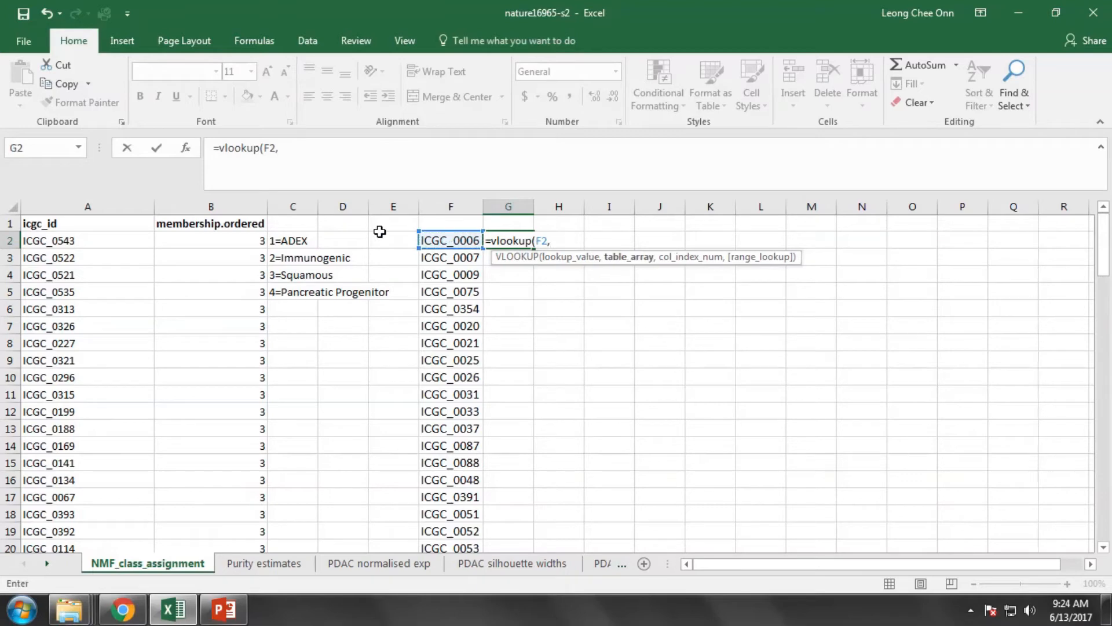
left_click_drag(94, 204, 197, 207)
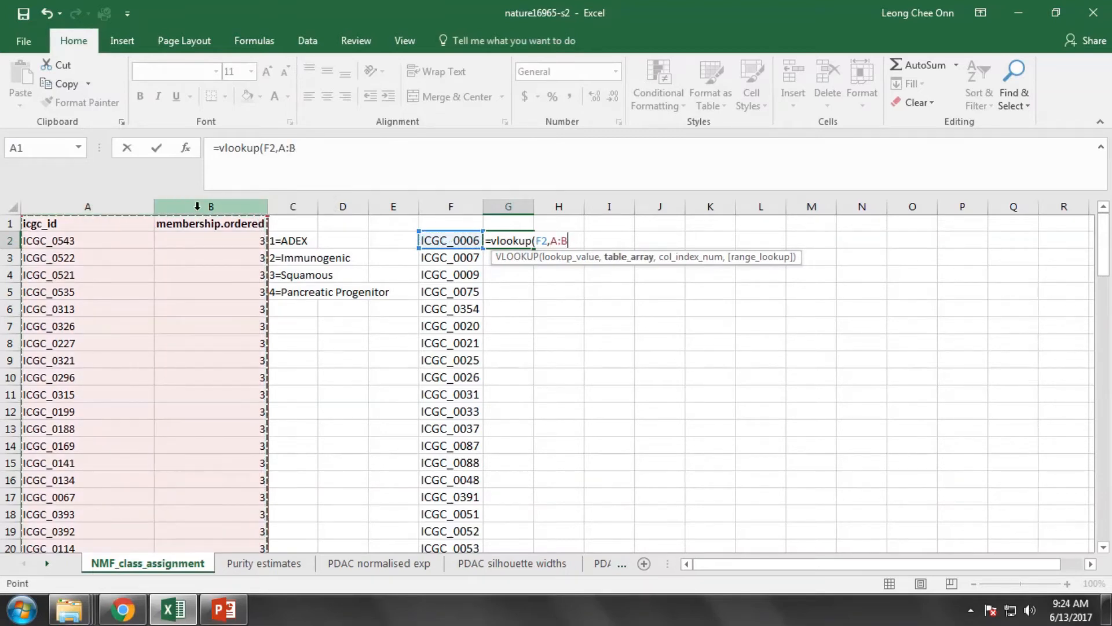
type(",")
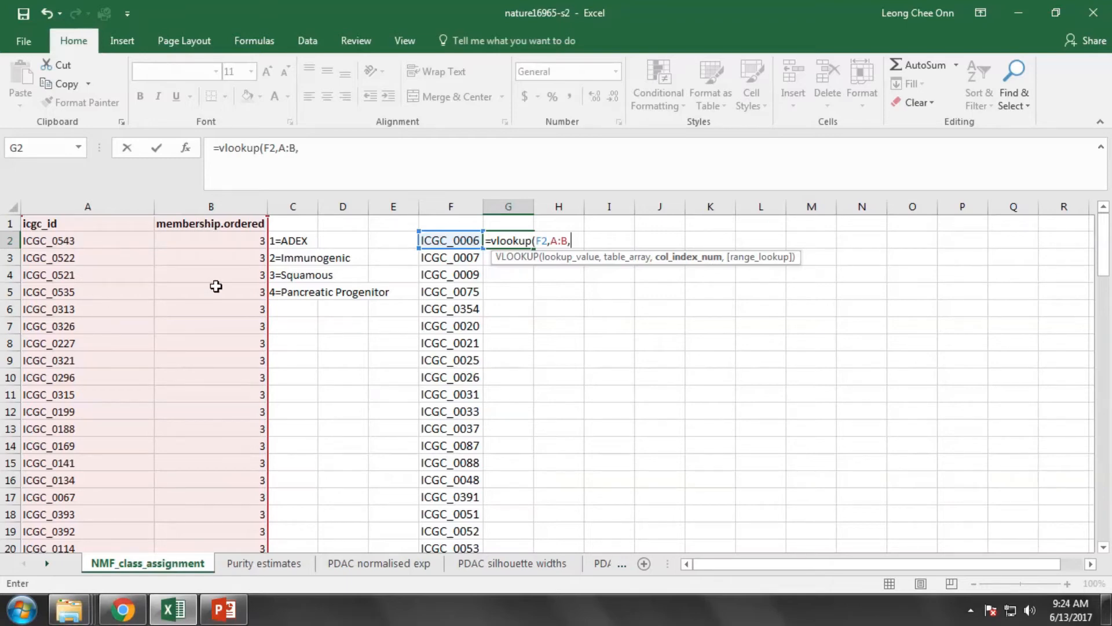
left_click(318, 149)
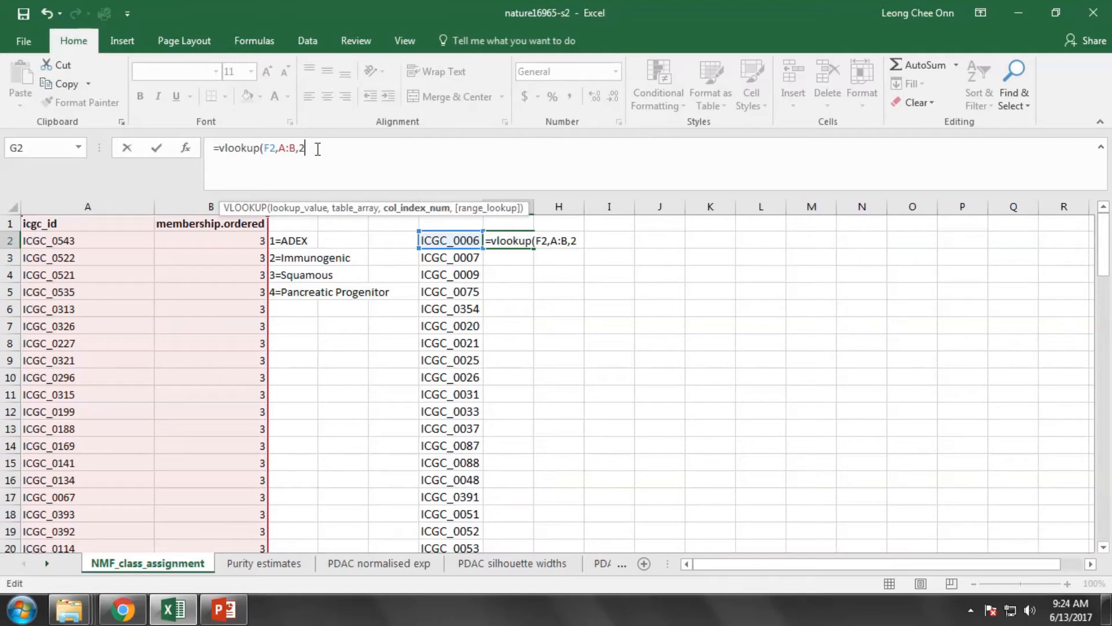
type(",")
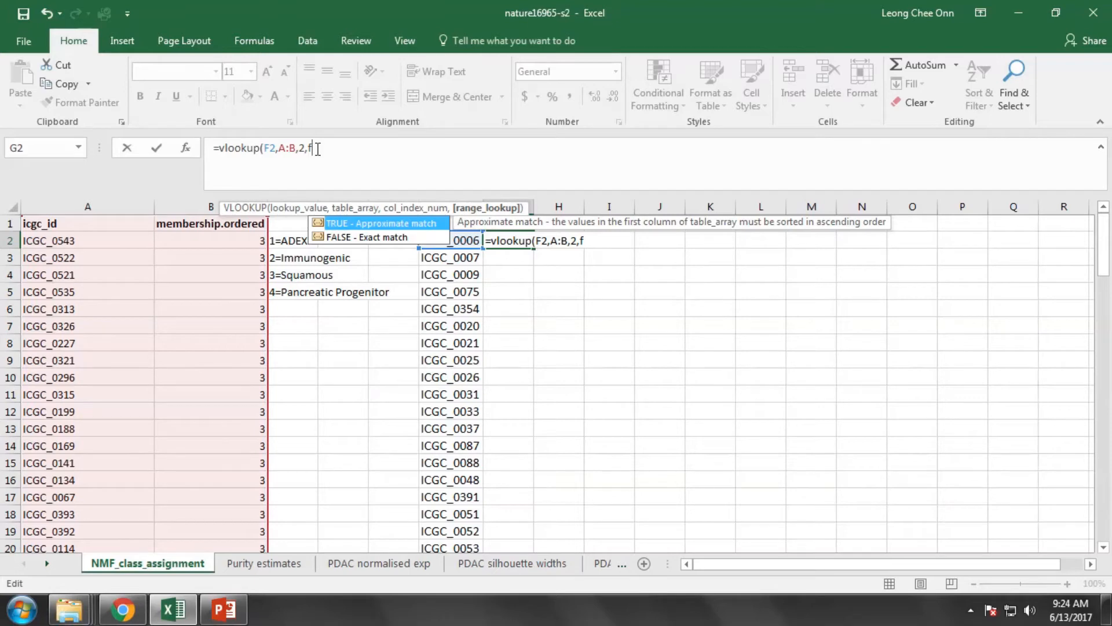
type("false)")
key("Return")
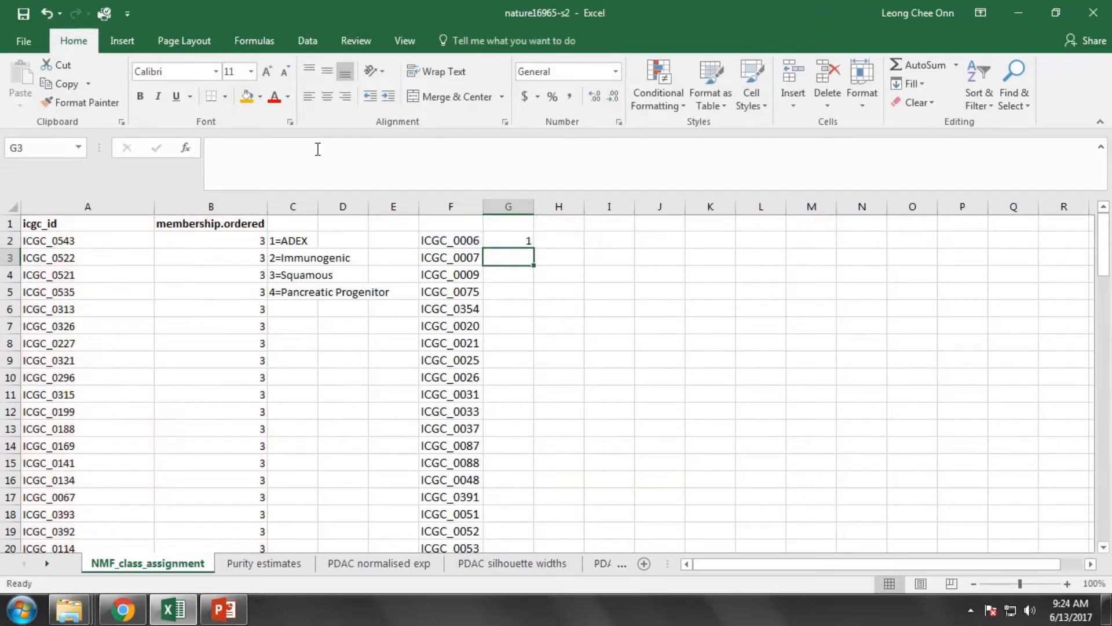
- Check the lookup result in G2 against the ICGC_0006 entry in columns A and B
left_click(497, 239)
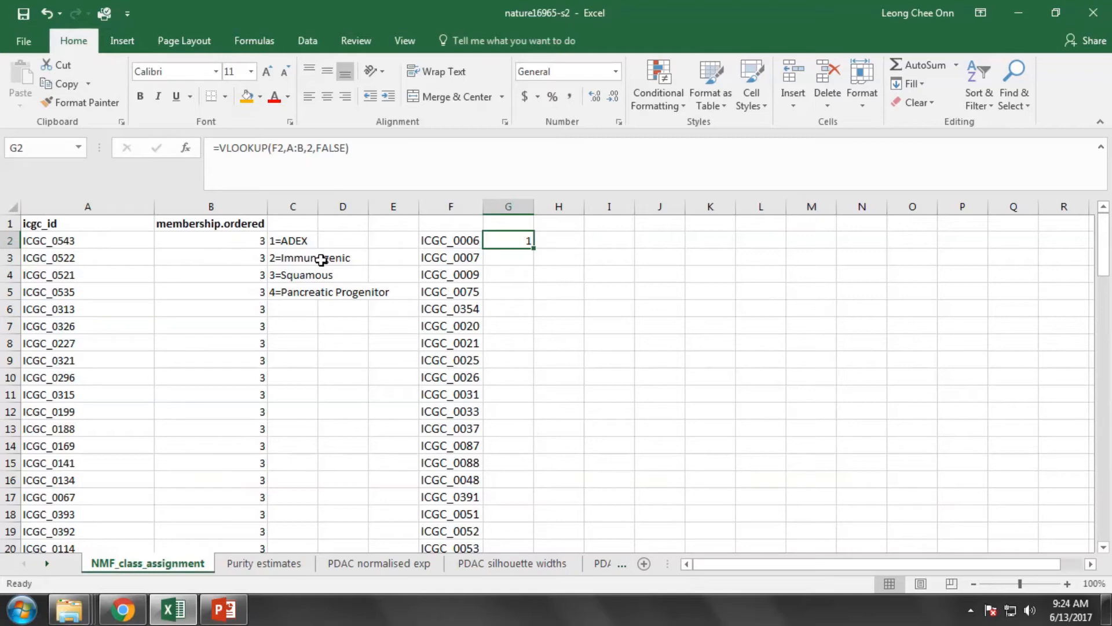
left_click(472, 242)
scroll(258, 309, "down", 4)
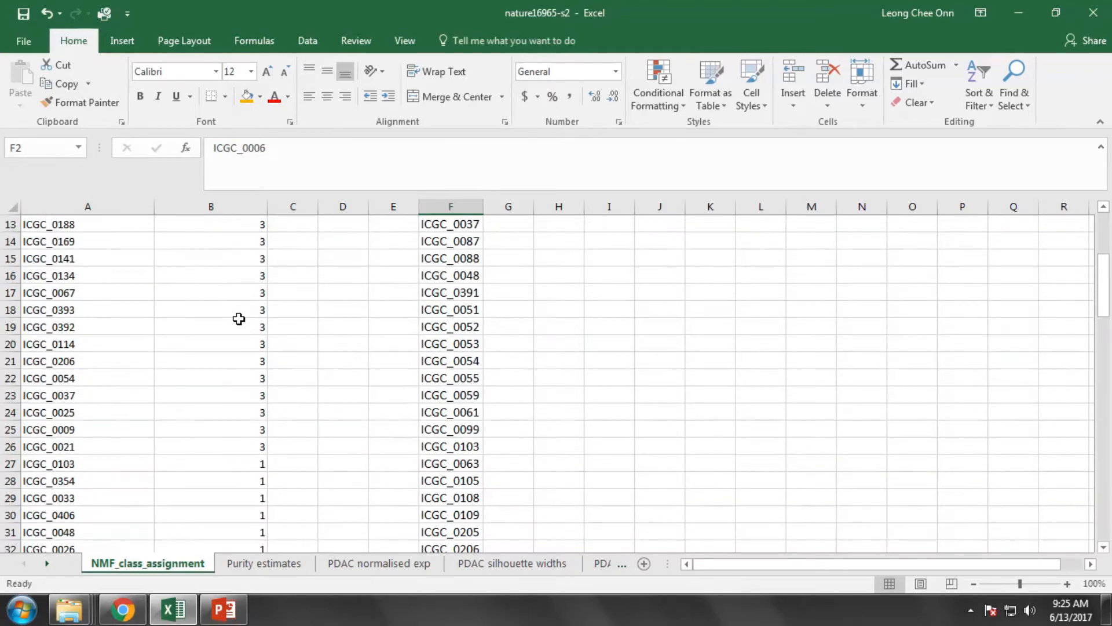
scroll(238, 318, "down", 1)
scroll(239, 318, "down", 6)
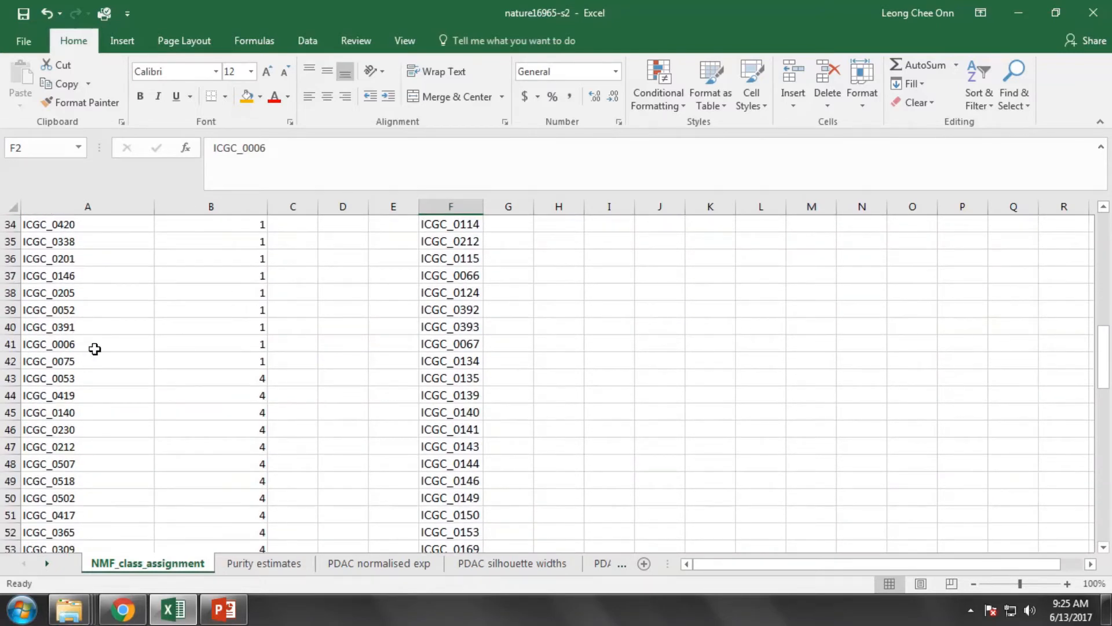
scroll(406, 380, "up", 11)
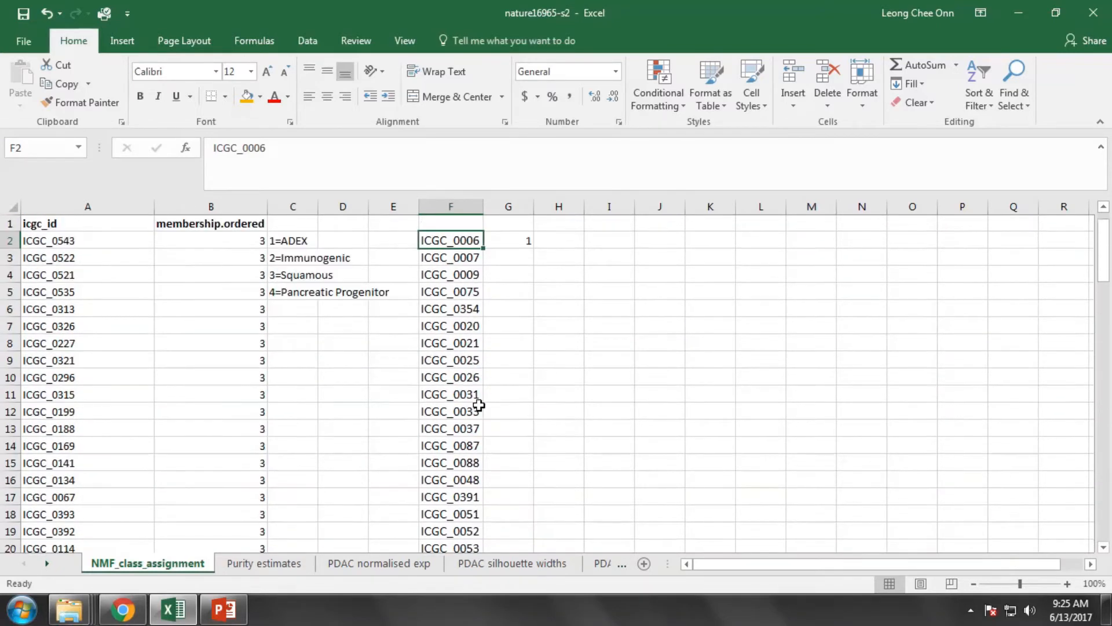
- Copy the VLOOKUP formula from G2 down to G97, covering every sample ID in column F
left_click(508, 326)
left_click(515, 243)
key("ctrl+c")
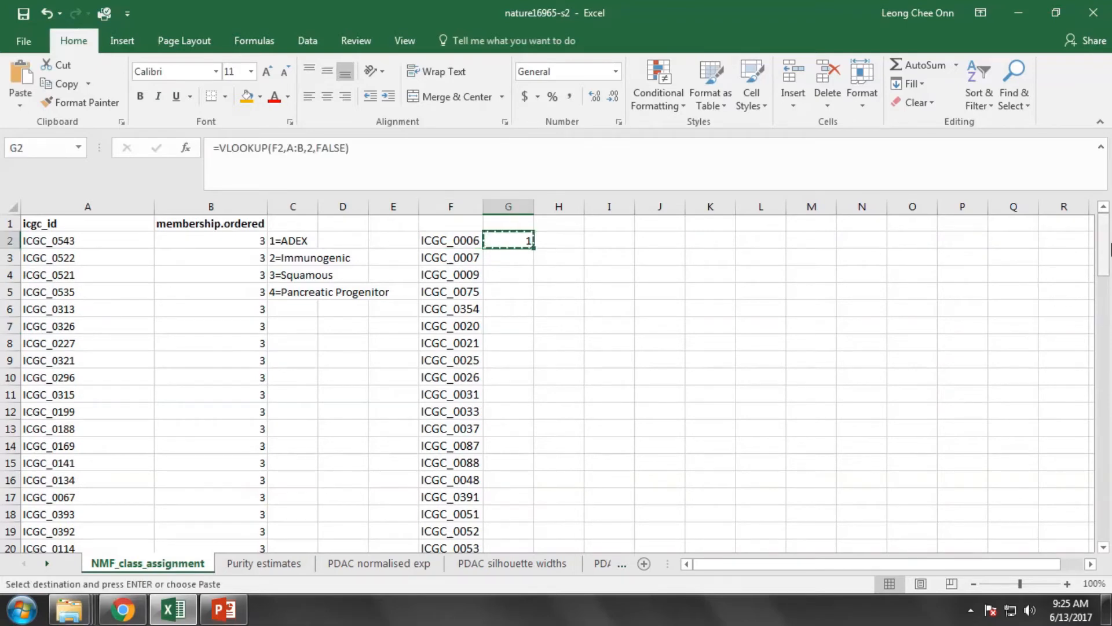
left_click_drag(1104, 246, 1106, 524)
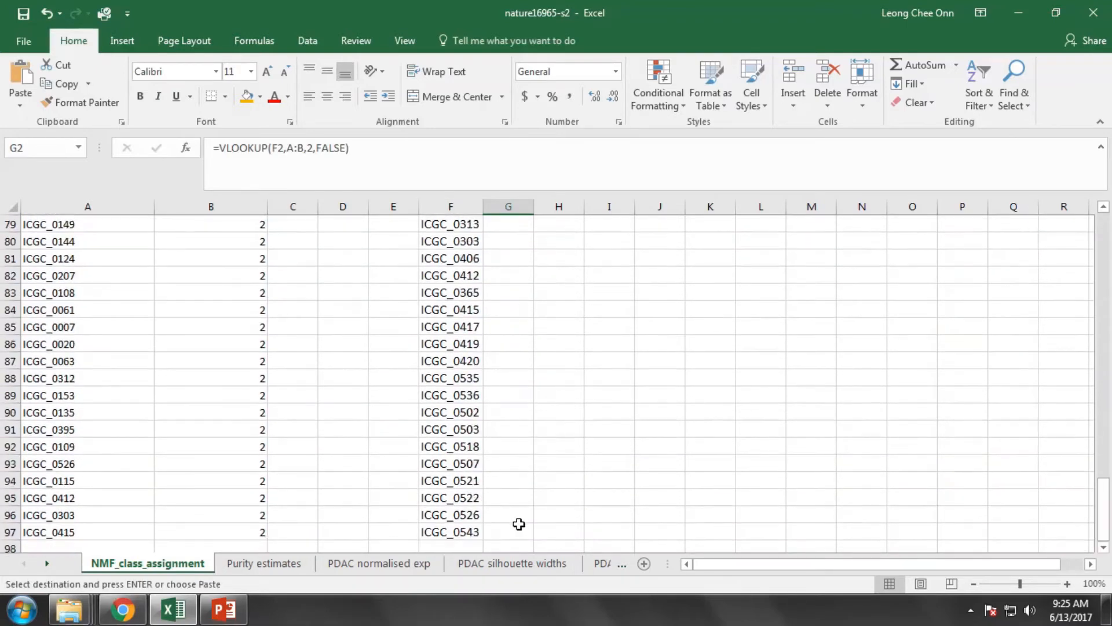
left_click(505, 529, "shift")
scroll(512, 536, "up", 20)
left_click(523, 276)
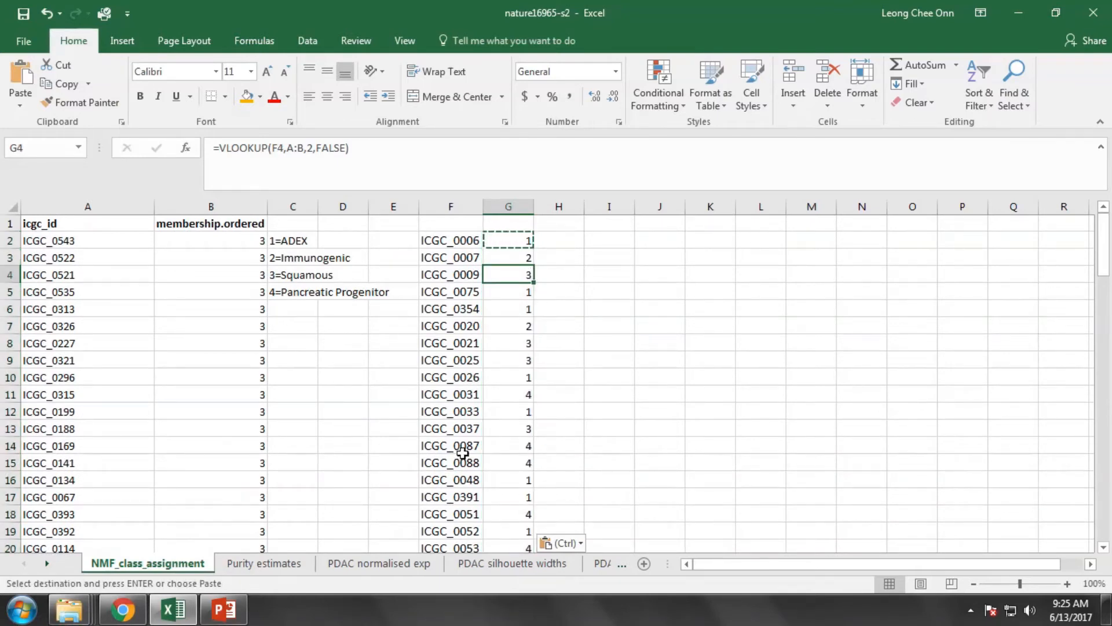
left_click(467, 241)
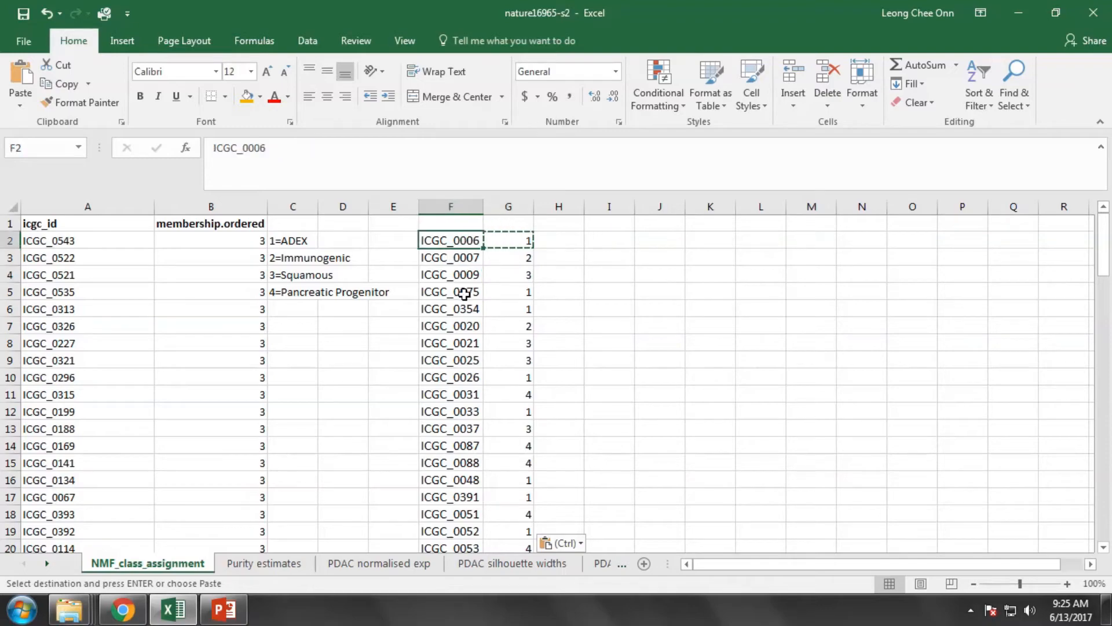
- Insert a blank row above the sample IDs in PDAC normalised exp and enter the label Subtype in A1
left_click(375, 564)
left_click_drag(1031, 563, 690, 560)
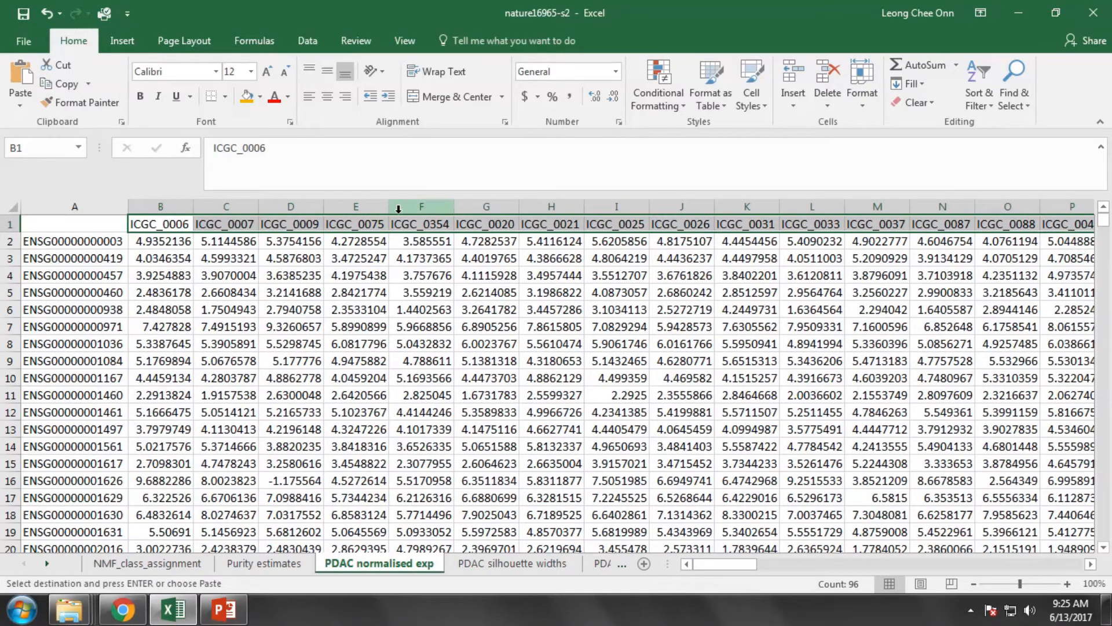
right_click(6, 224)
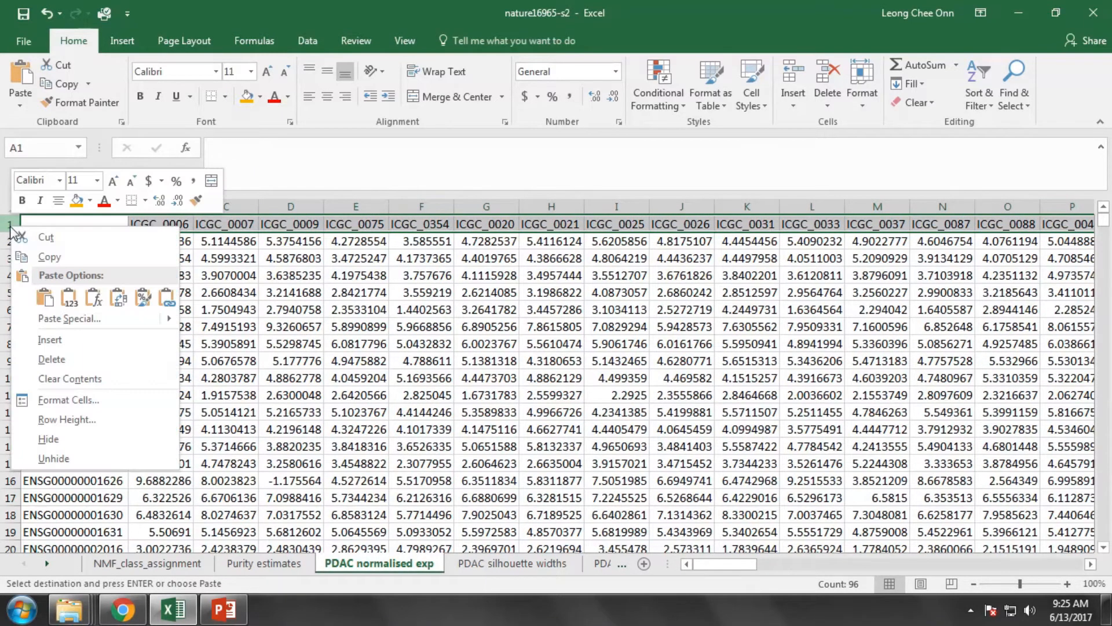
left_click(58, 341)
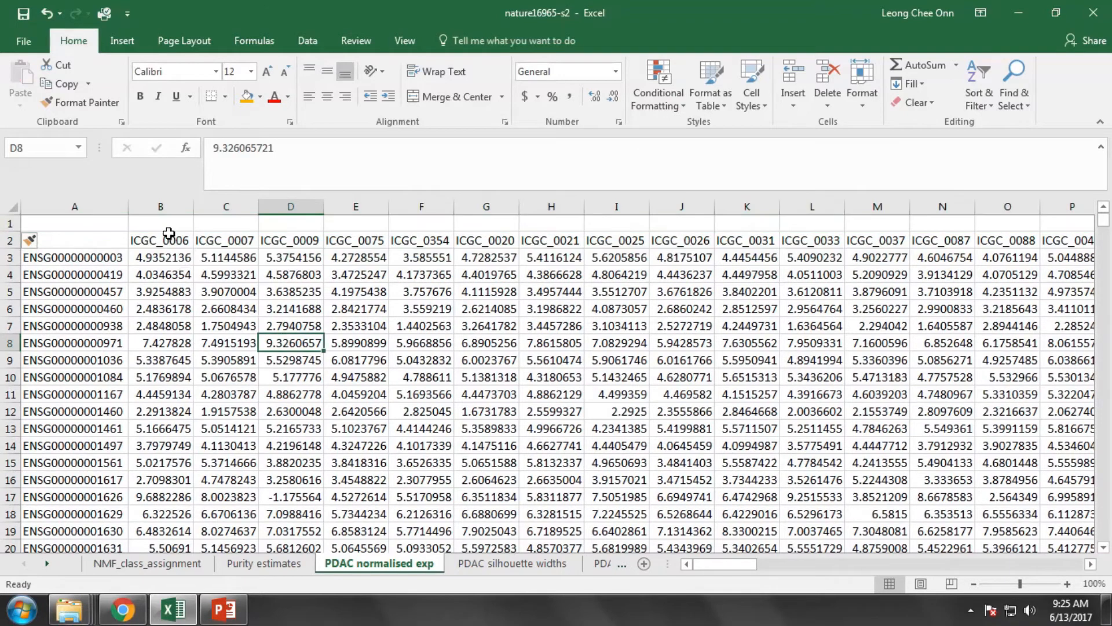
left_click(151, 226)
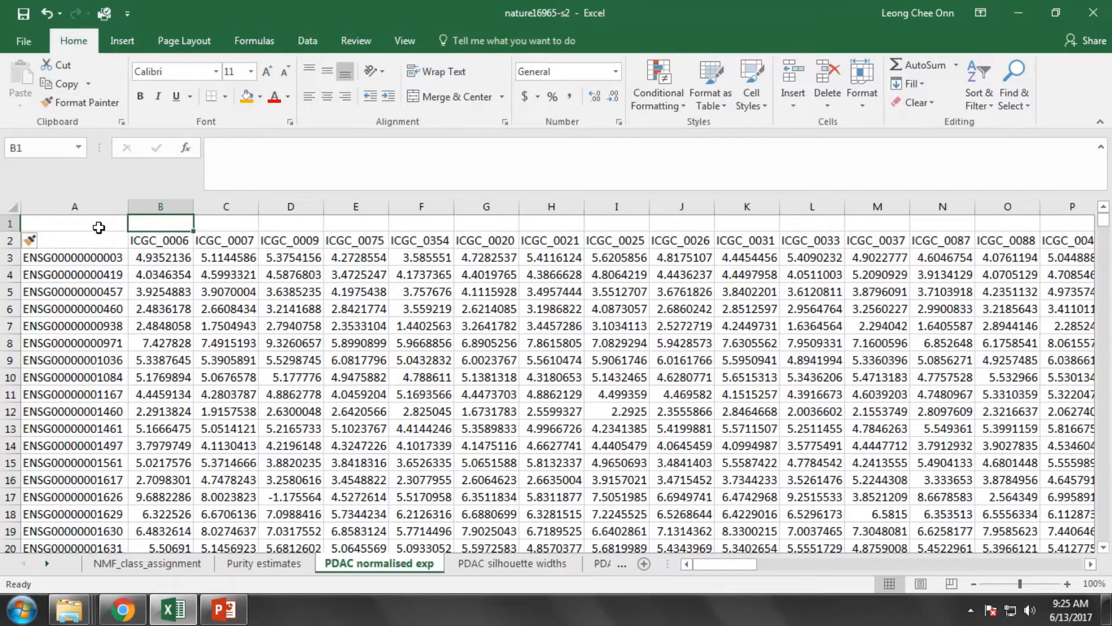
left_click(98, 227)
type("Subty")
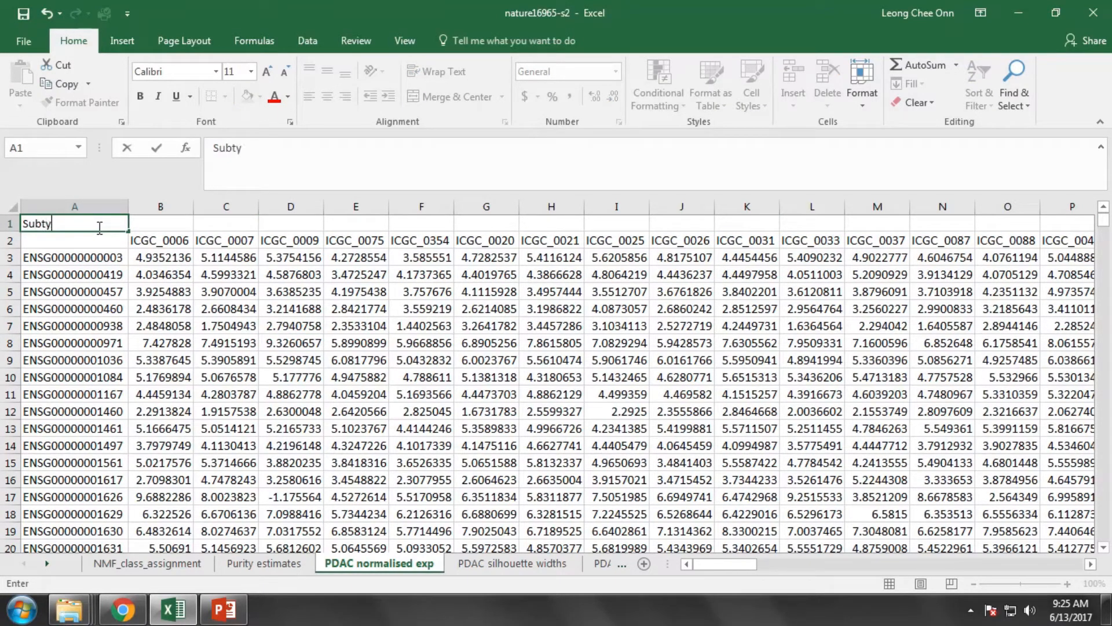
type("pe")
- Copy the looked-up subtype numbers in G2:G97 of NMF_class_assignment
left_click(151, 563)
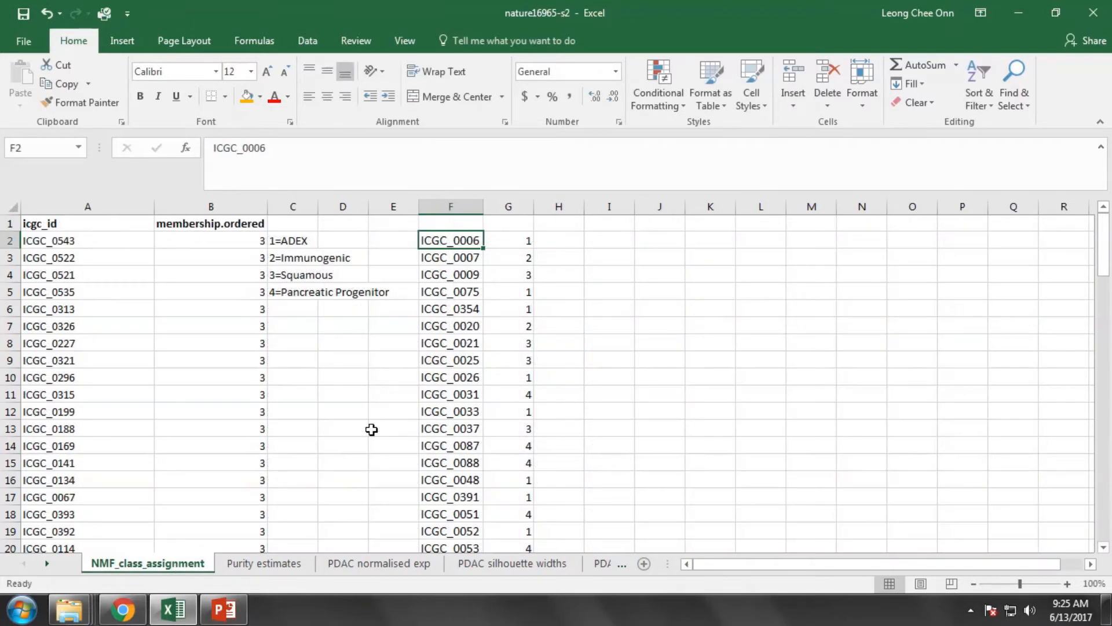
left_click(521, 240)
key("End")
key("shift+Down")
key("shift+Up")
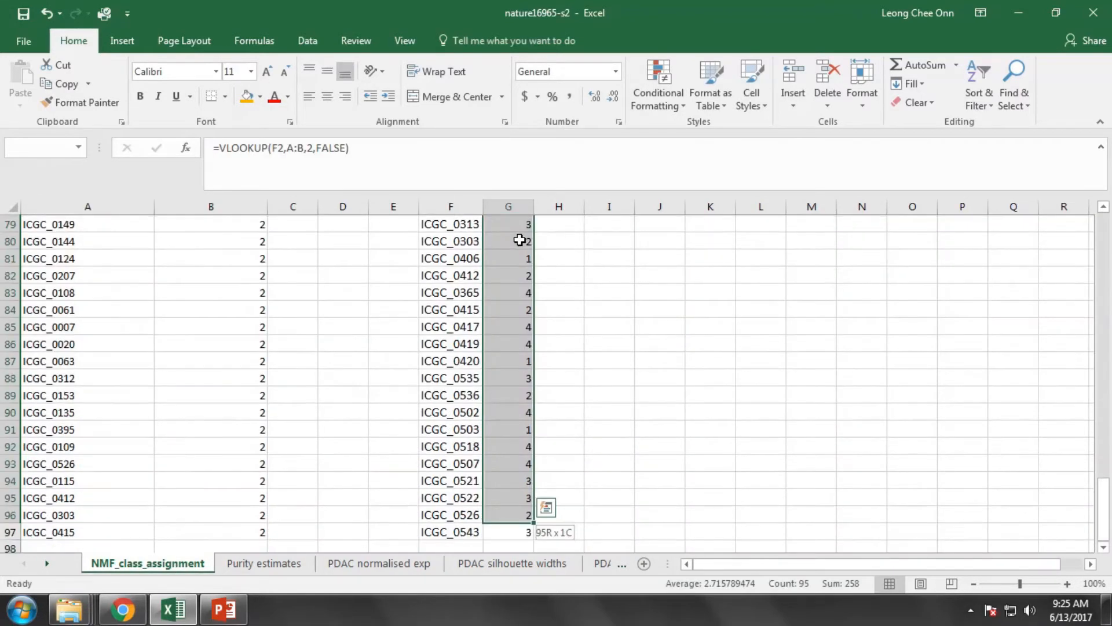
key("shift+Down")
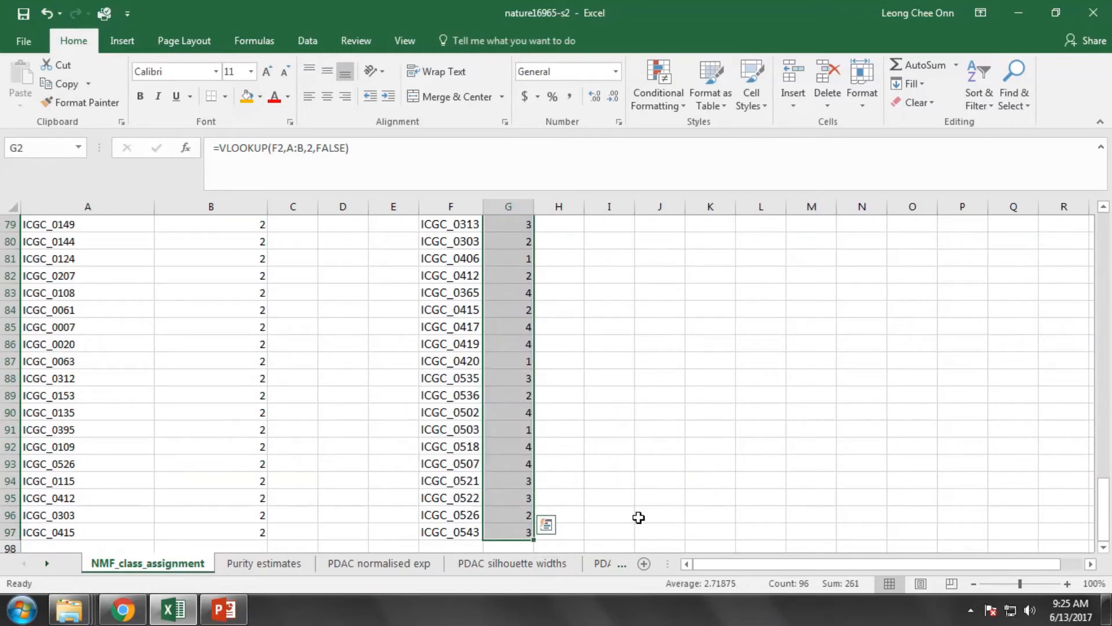
key("ctrl+c")
scroll(1068, 359, "up", 5)
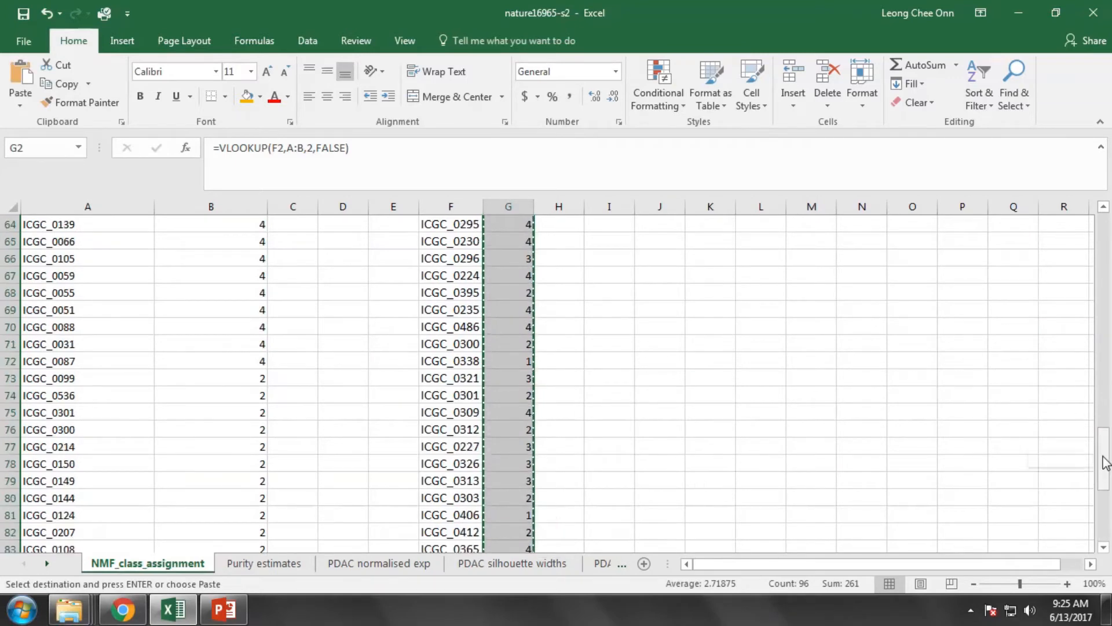
left_click_drag(1103, 461, 1091, 230)
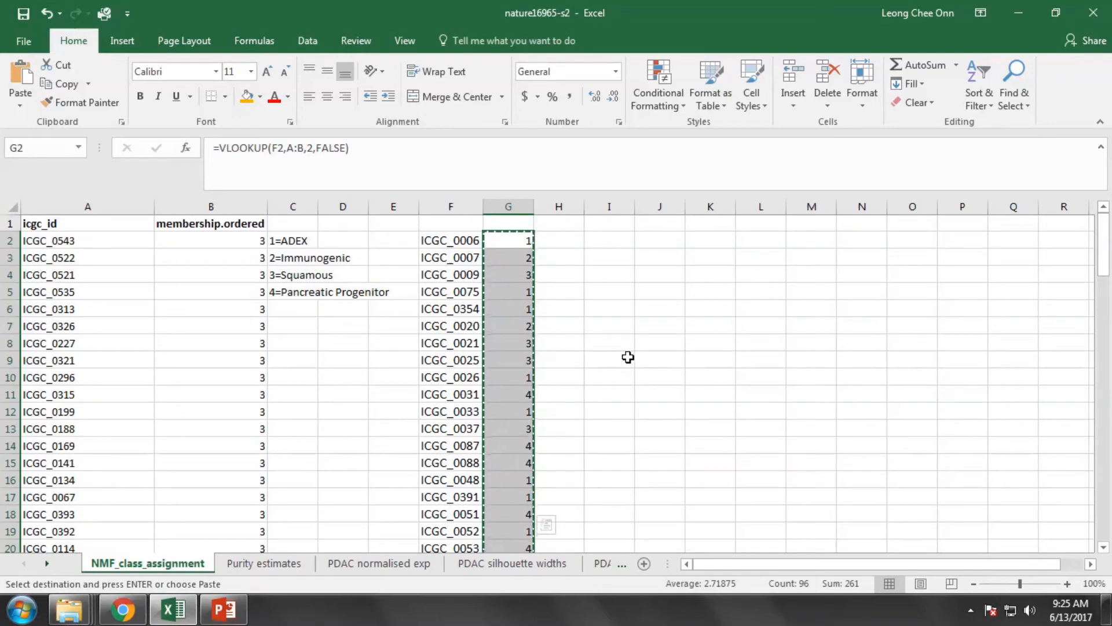
- Paste the copied subtype numbers into PDAC normalised exp starting at B1, as values only and transposed
left_click(383, 565)
left_click(157, 226)
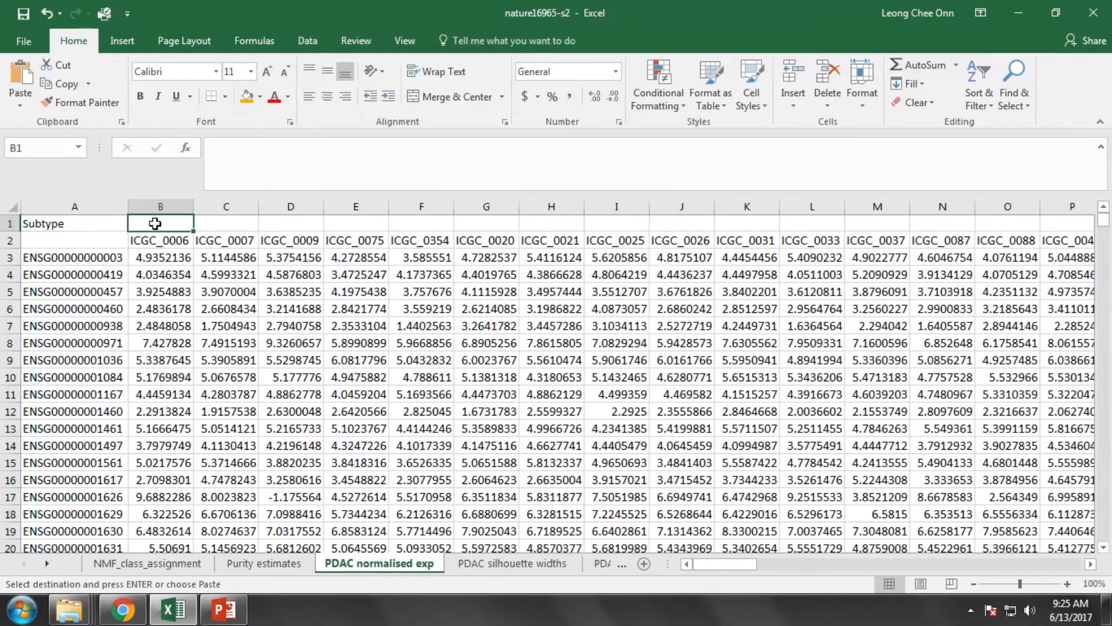
right_click(157, 228)
left_click(214, 316)
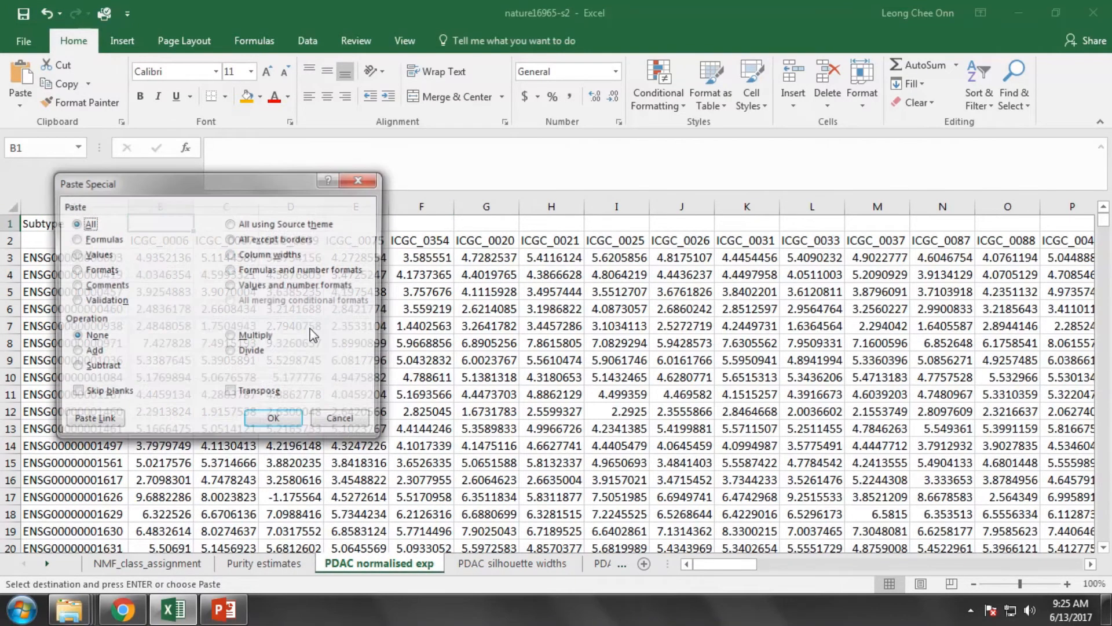
left_click(89, 259)
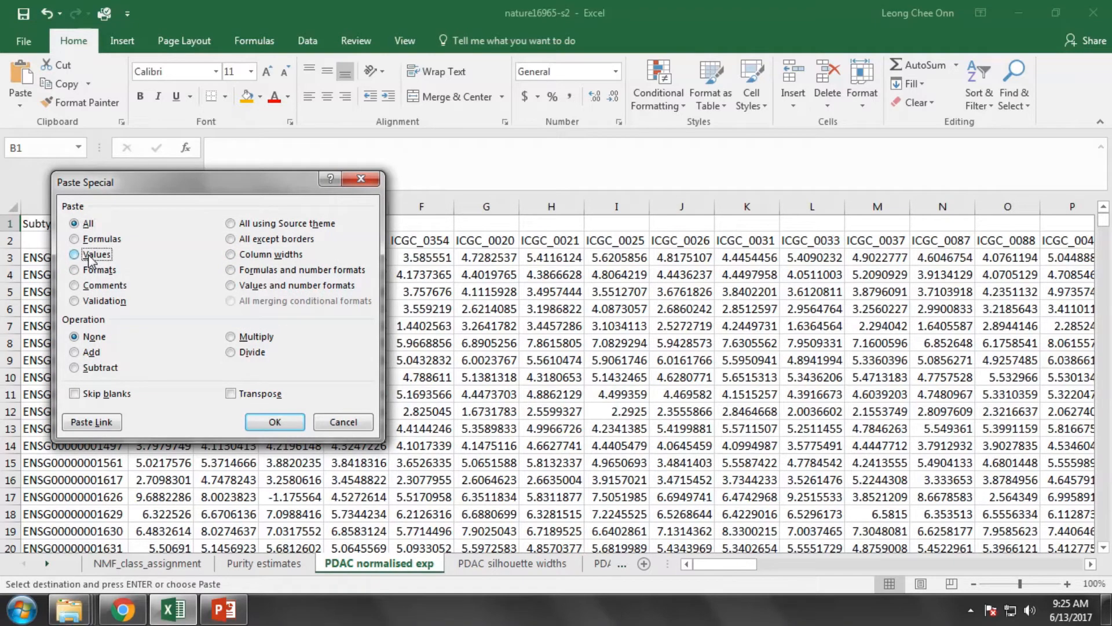
left_click(246, 399)
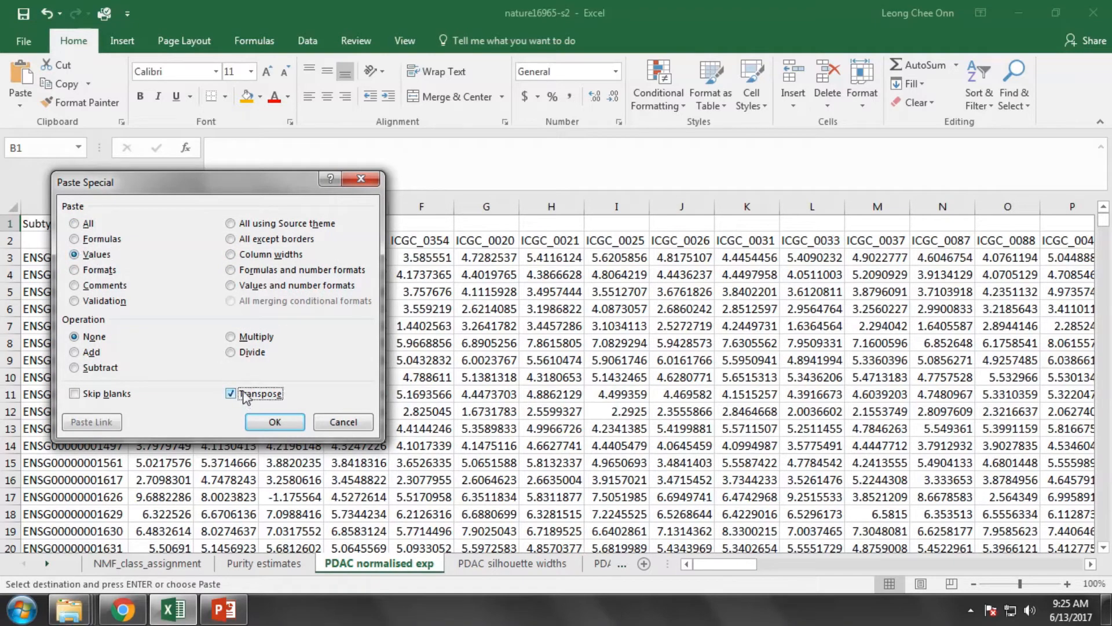
left_click(274, 422)
- Examine the Subtype row above the sample IDs in PDAC normalised exp through to the last sample column
left_click(219, 241)
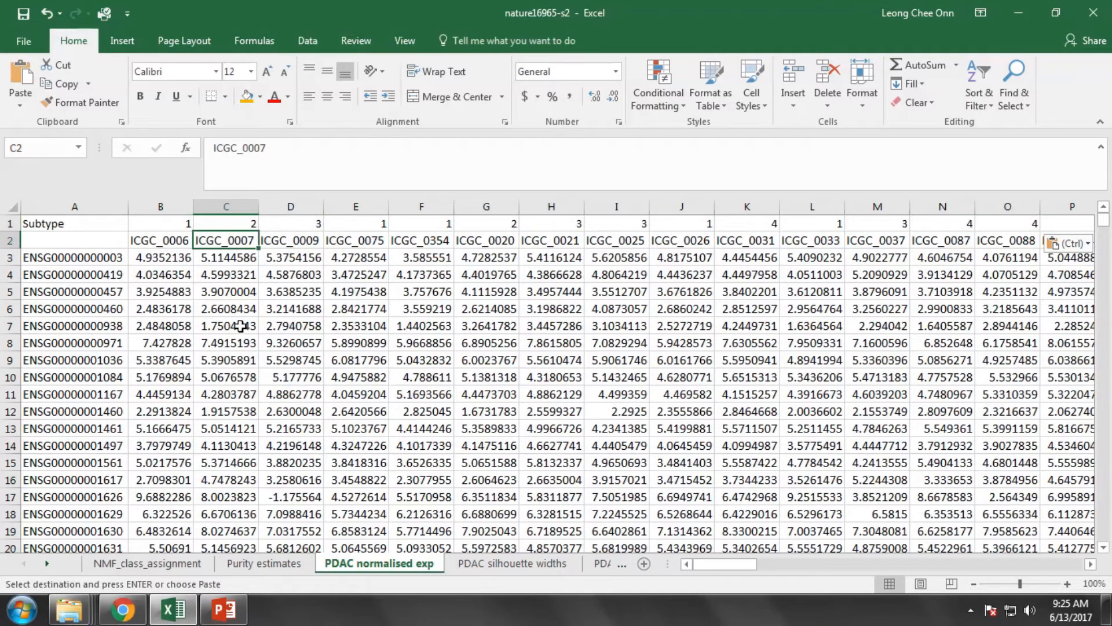
key("Right")
key("Right")
key("Right")
key("Right")
key("Right")
key("Right")
key("Right")
key("Right")
key("Up")
key("Right")
key("Right")
key("Right")
key("Right")
key("Right")
key("Right")
key("Right")
key("Right")
key("Right")
key("Right")
key("Right")
key("Right")
key("Right")
key("Right")
key("Right")
key("Right")
key("Right")
key("Right")
key("Right")
key("Right")
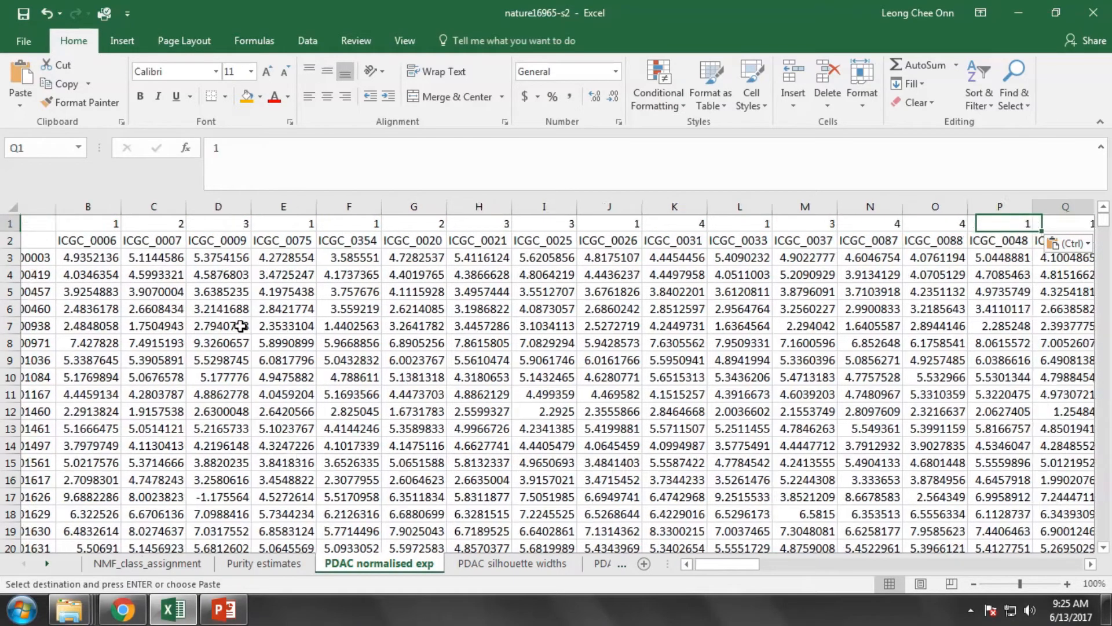
key("Right")
key("Right")
key("Right")
key("Right")
key("Right")
key("Right")
key("Right")
key("Right")
key("Right")
key("Right")
key("Right")
key("Right")
key("Right")
key("Right")
key("Right")
key("Right")
key("Right")
key("Right")
key("Right")
key("Right")
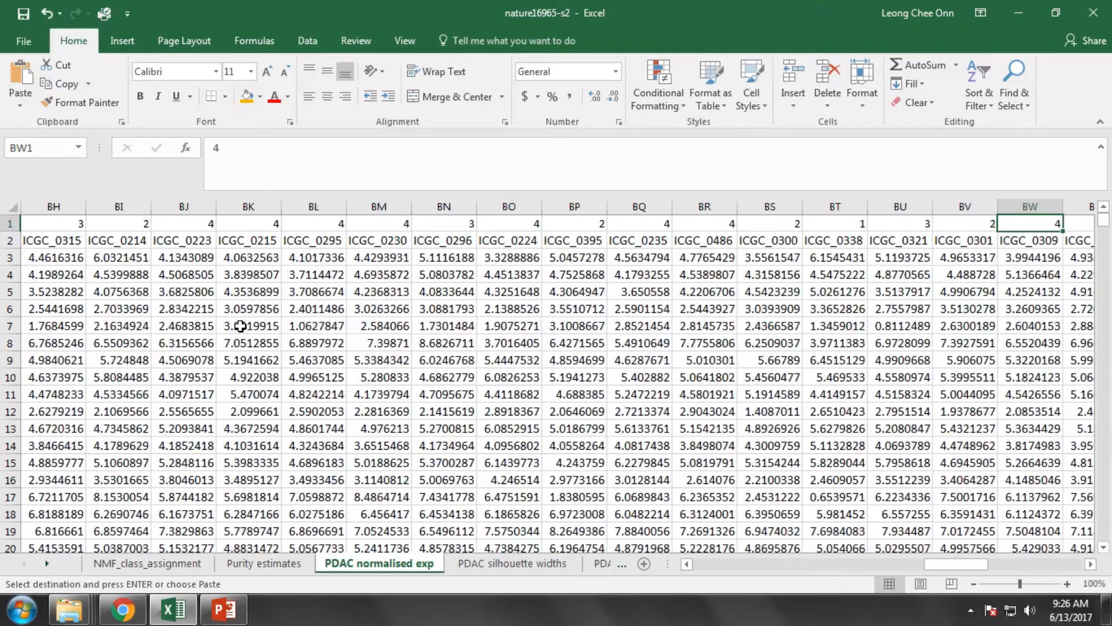
key("Right")
key("Right")
key("Right")
key("Right")
key("Left")
key("Left")
key("Left")
key("Left")
key("Left")
key("Left")
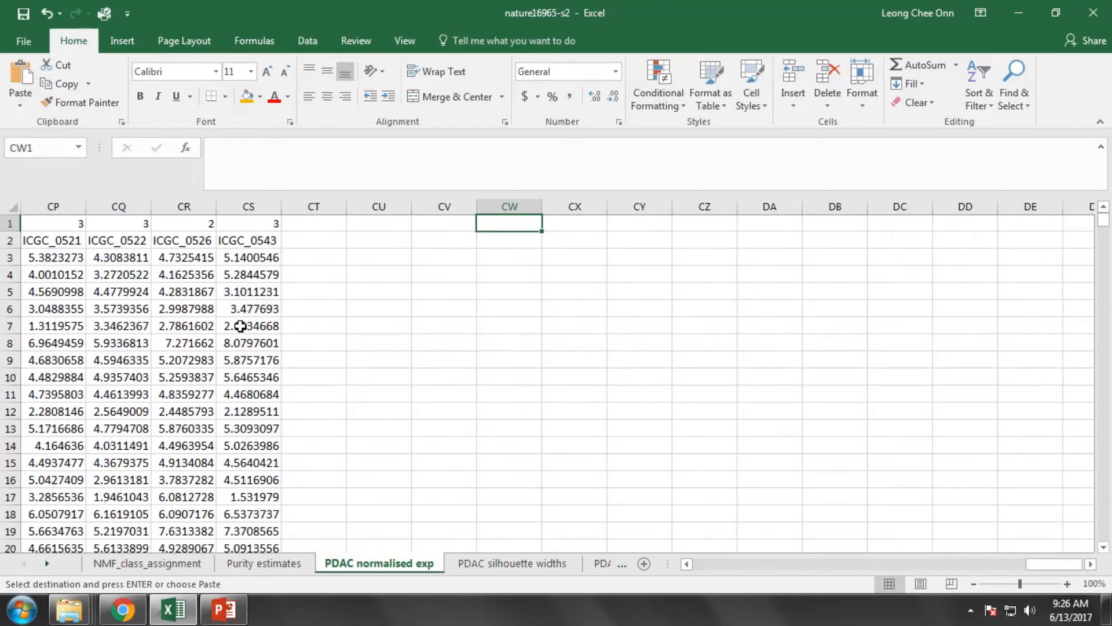
key("ctrl+Home")
- Insert a blank column B between the Ensembl gene IDs and the first sample's expression values
left_click(41, 411)
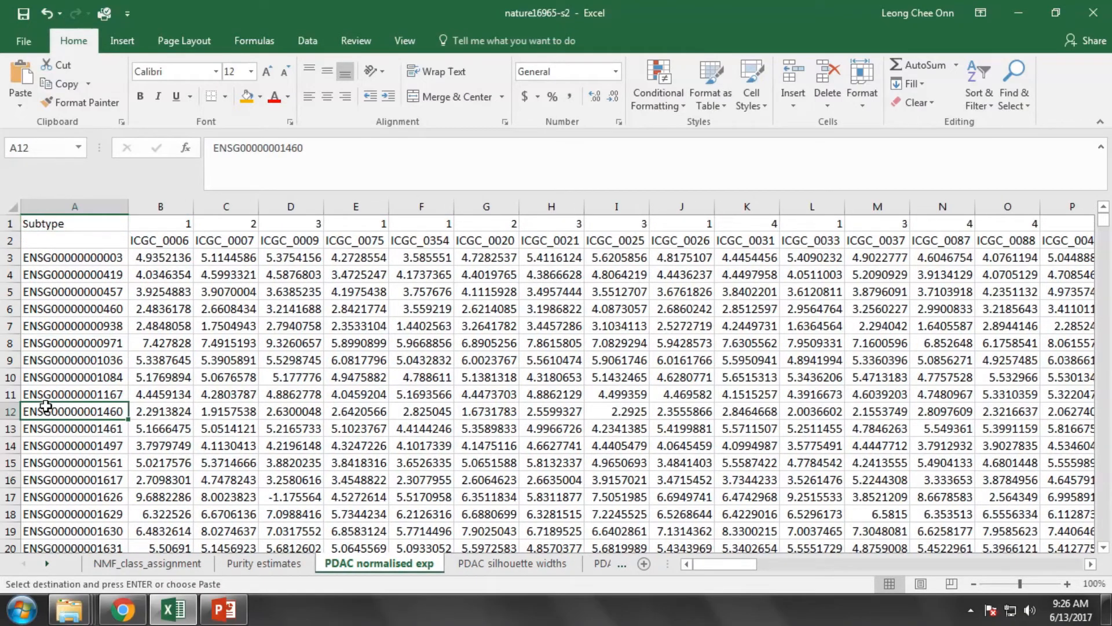
left_click(176, 243)
left_click(89, 238)
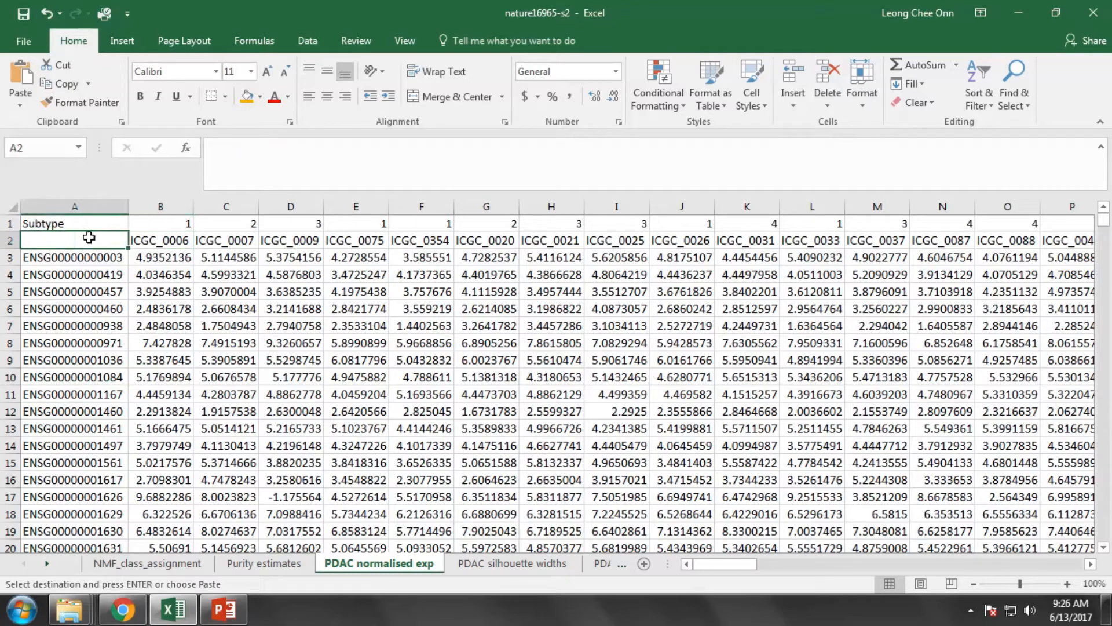
right_click(163, 206)
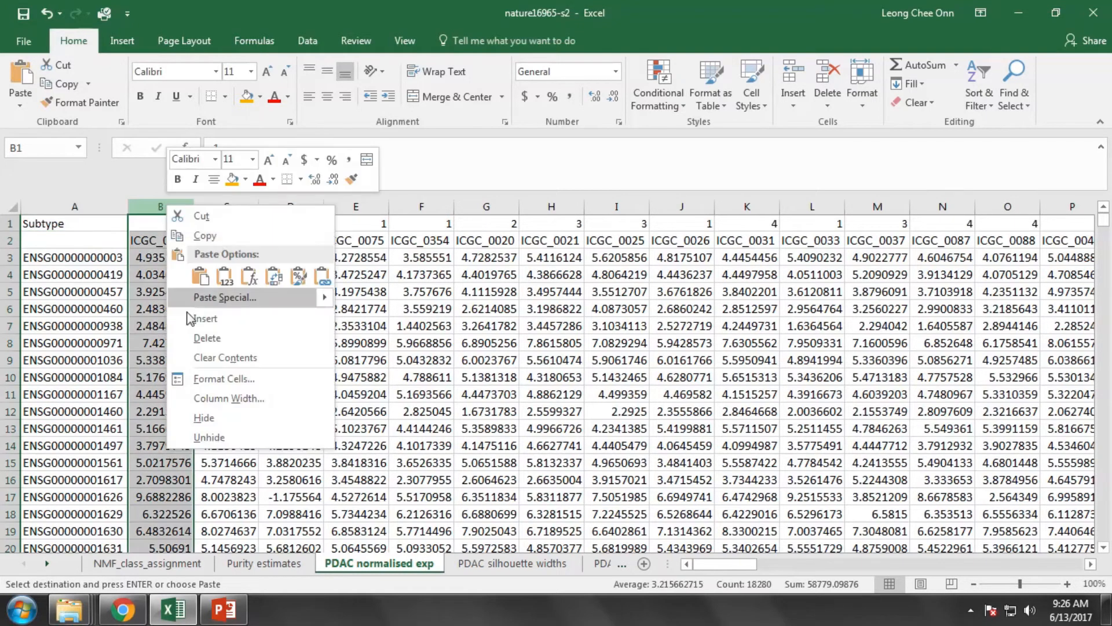
left_click(191, 319)
left_click(189, 320)
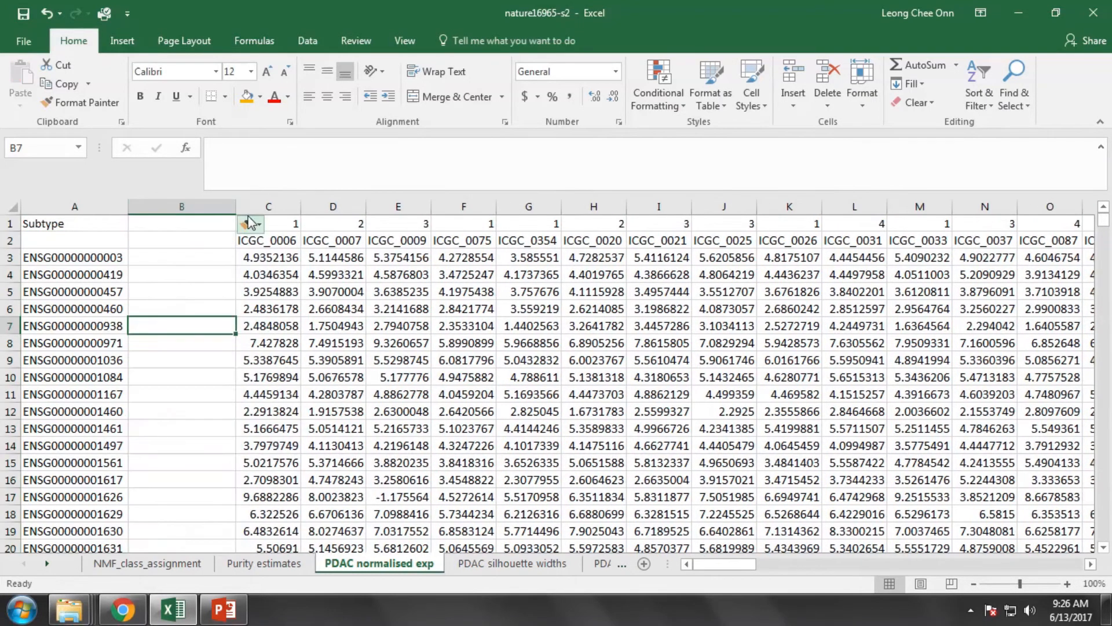
- Enter the header HSGC ID in B2 of the blank column
left_click(167, 250)
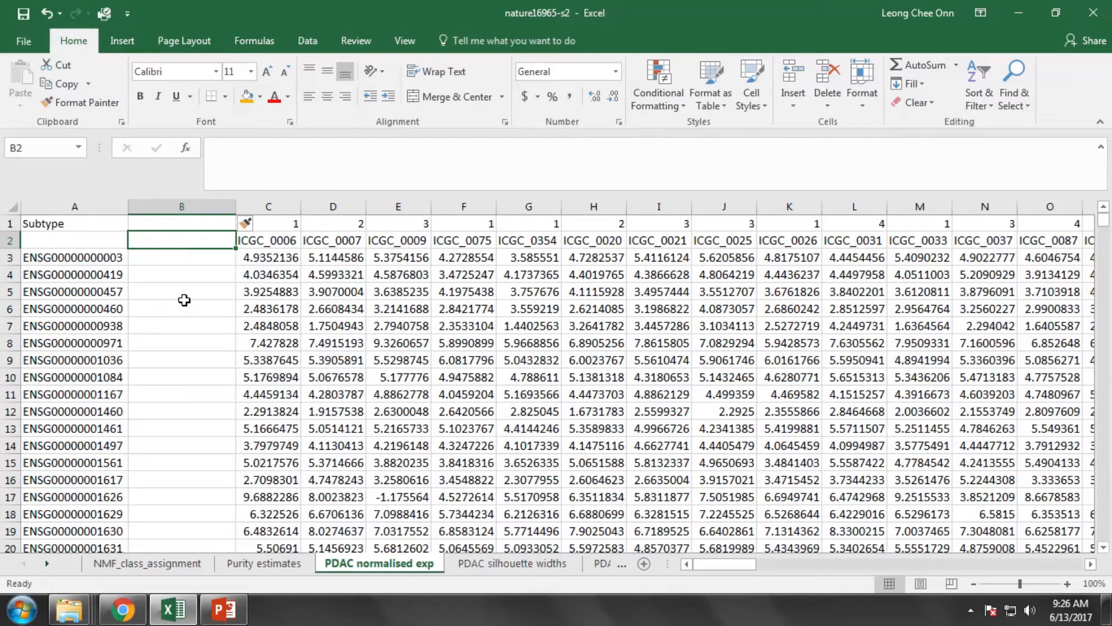
type("HS")
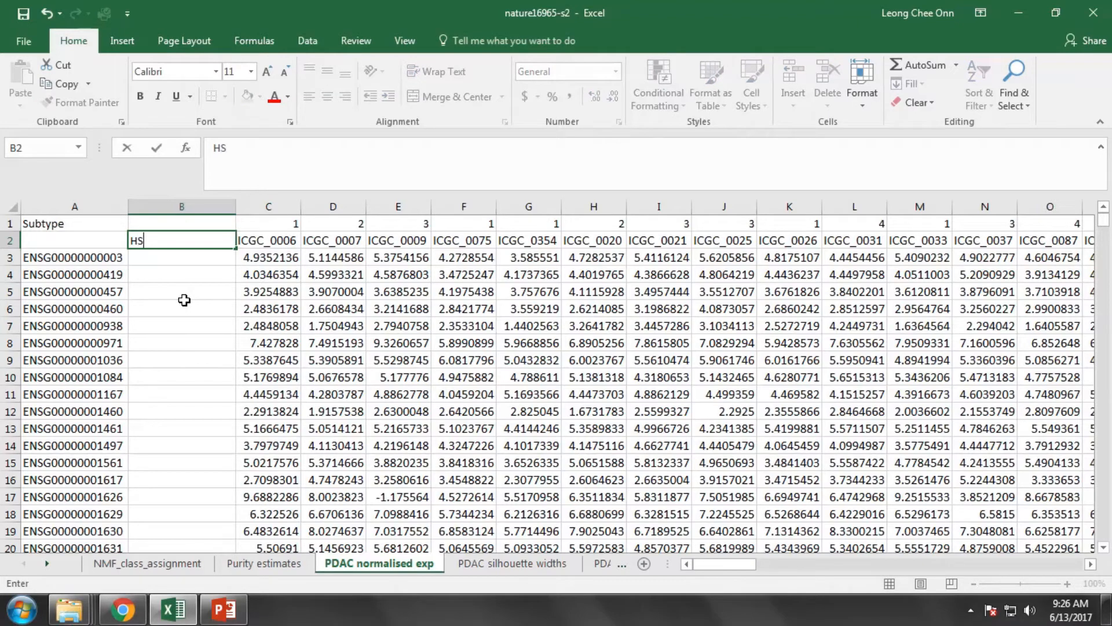
type("GC ID")
key("Return")
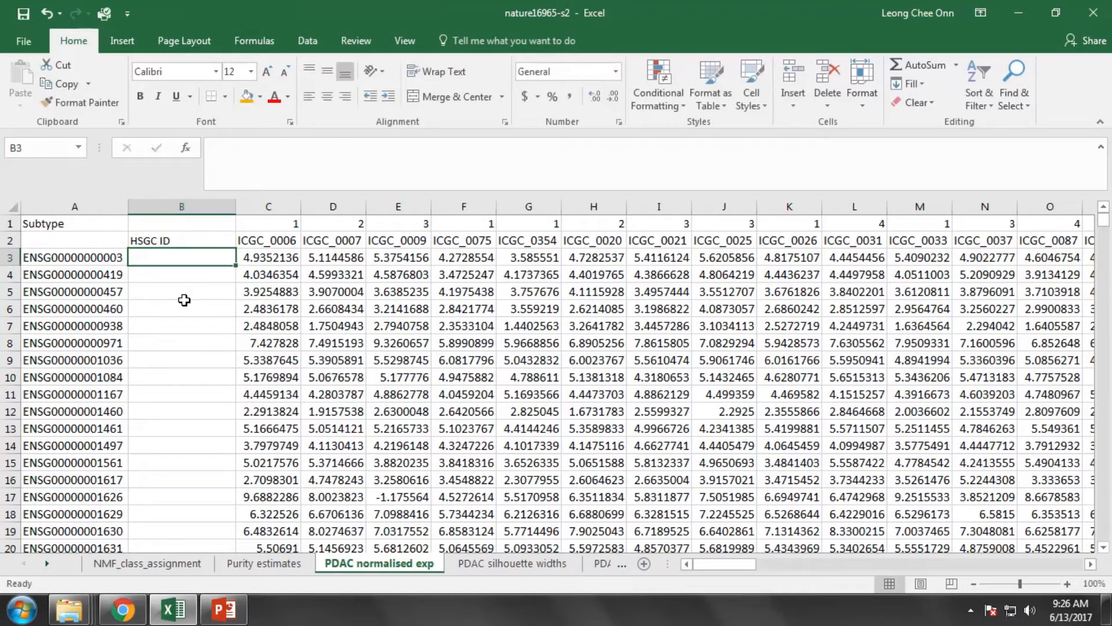
- Set the header in B2 beside the Ensembl gene IDs to HGNC ID, without any trailing character
left_click(103, 259)
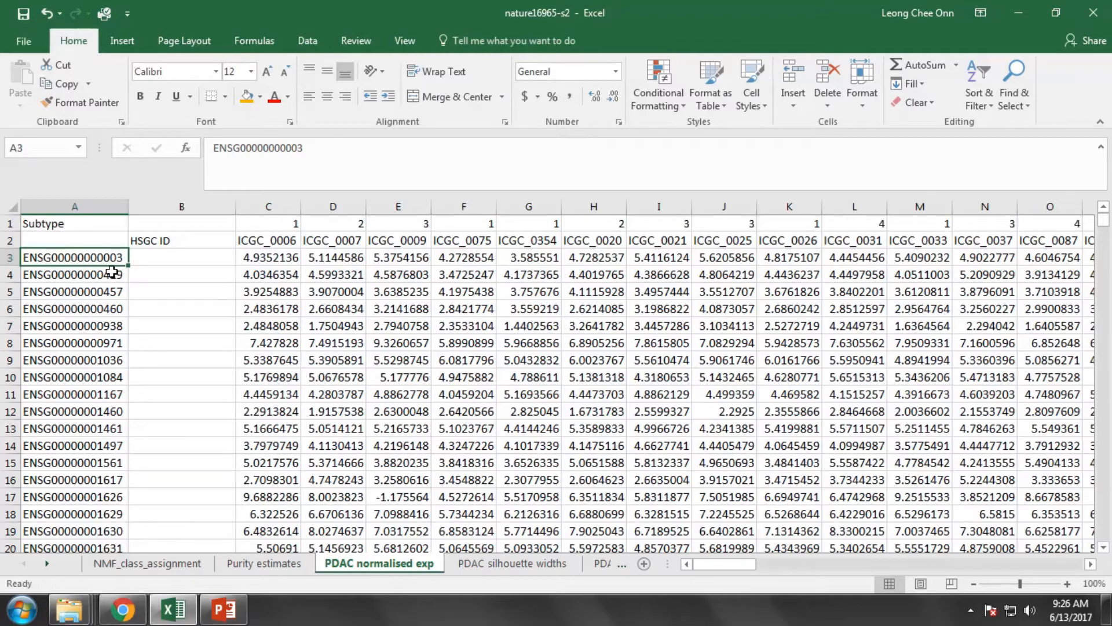
left_click(137, 241)
type("HGNC")
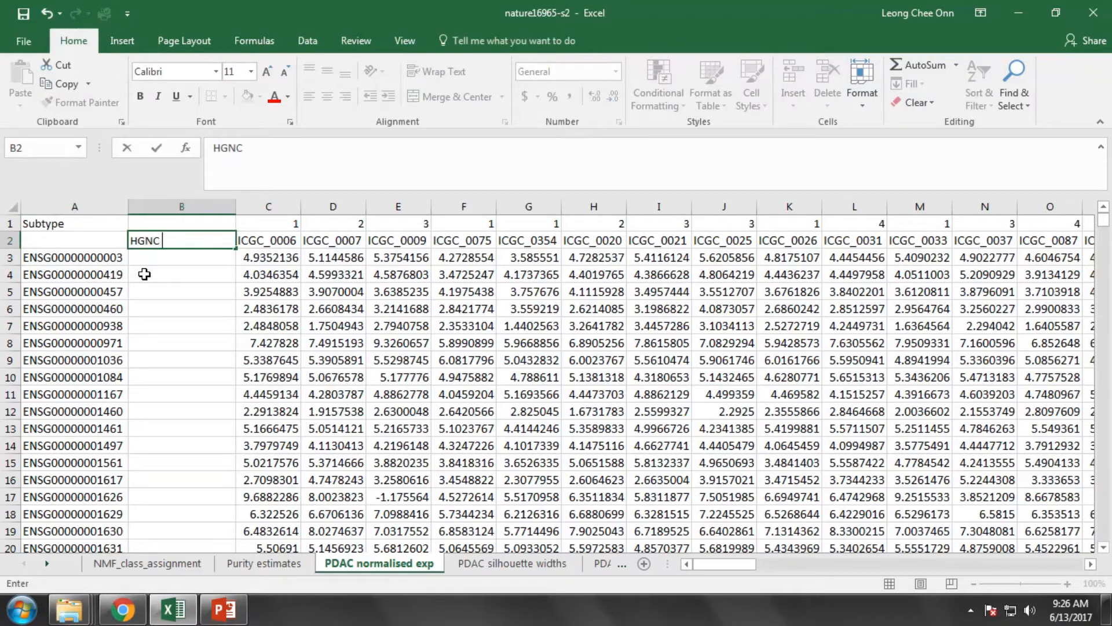
type(" ID\\")
key("Return")
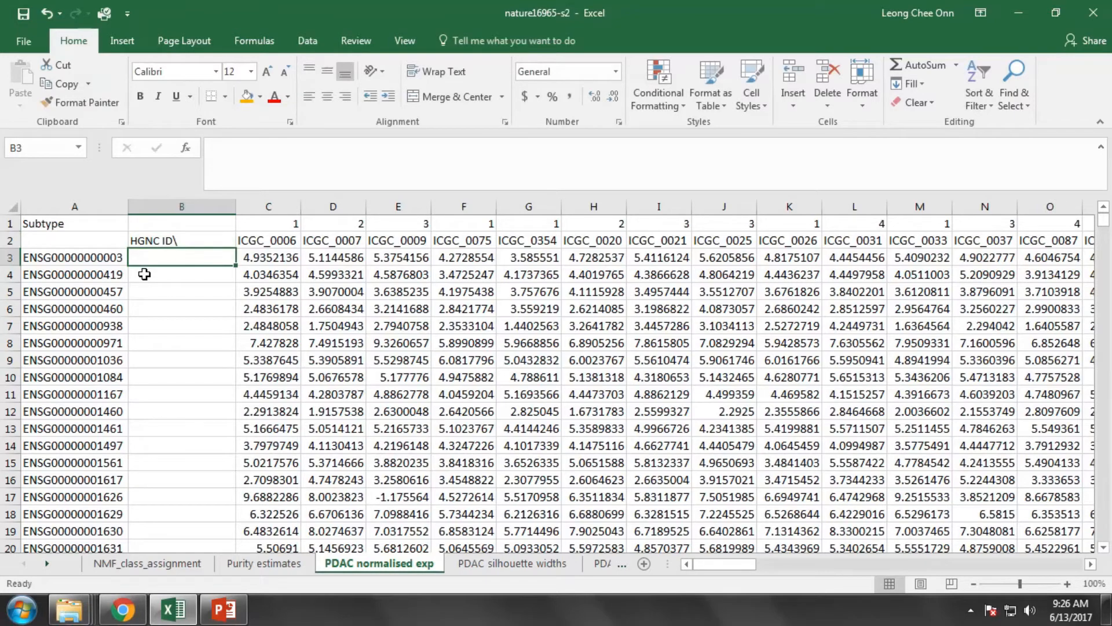
left_click(181, 240)
left_click(285, 152)
key("BackSpace")
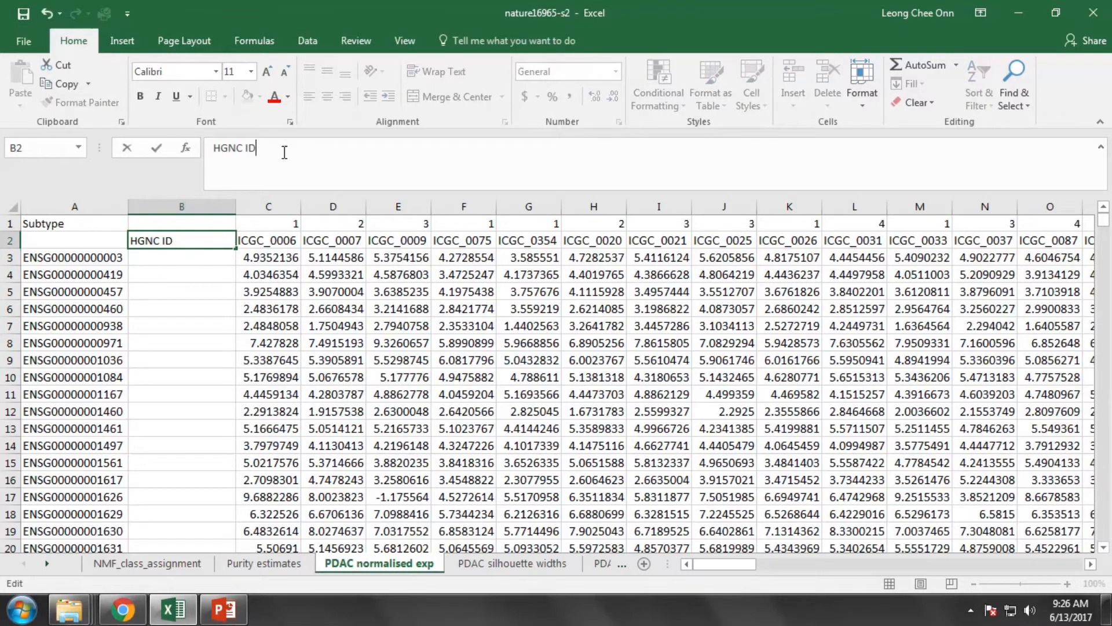
- Switch to Chrome, close the ICGC Advanced Search page and get ready to enter a web search in place of icgc.org
left_click(122, 610)
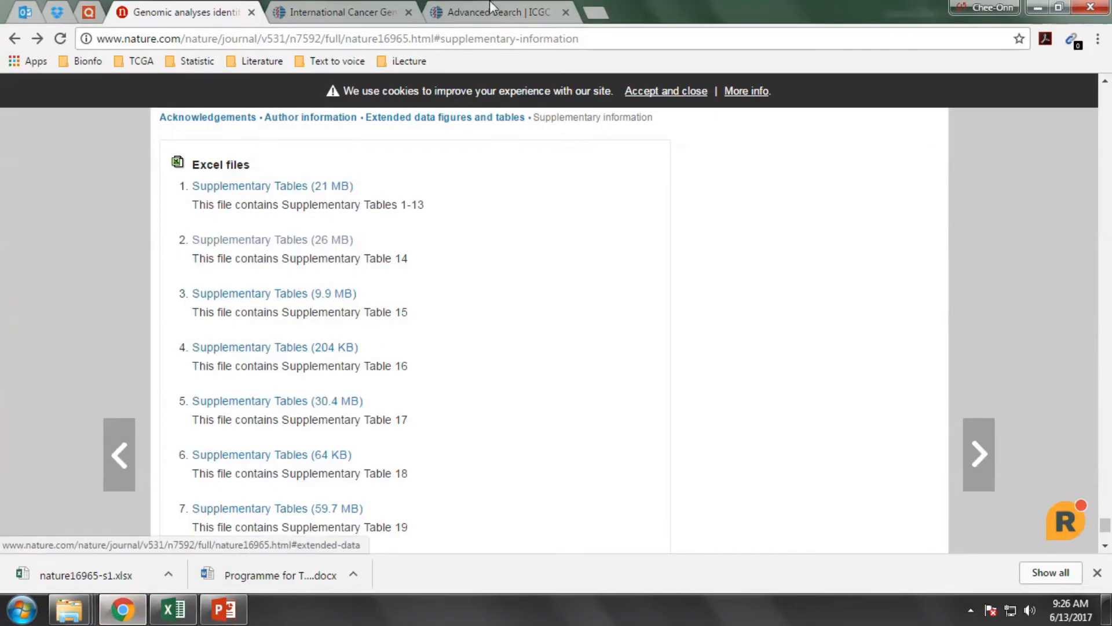
left_click(318, 12)
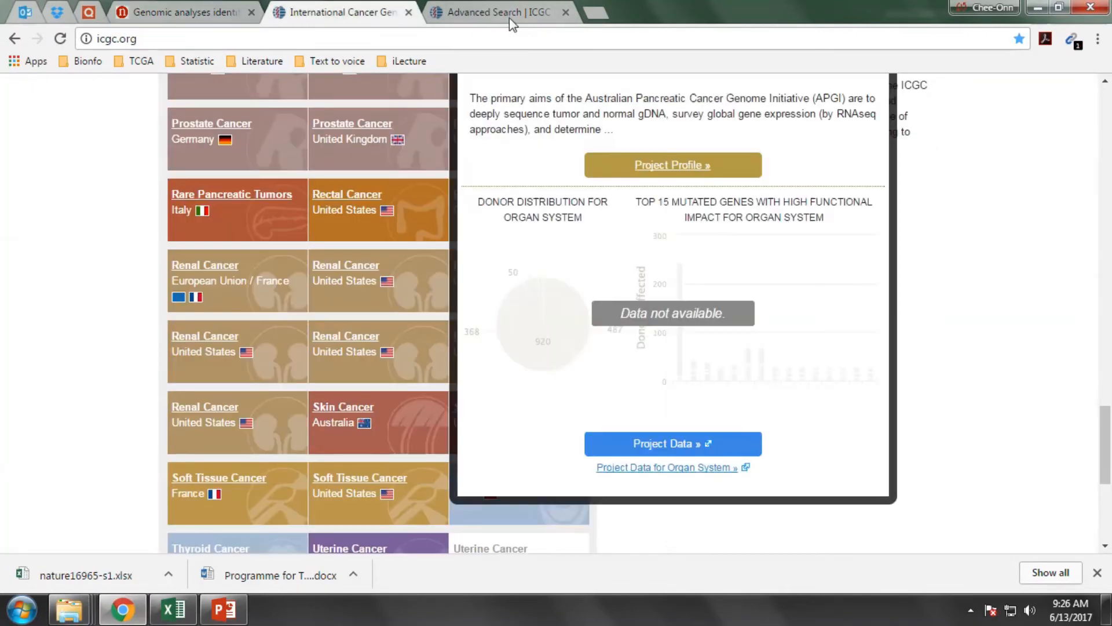
left_click(566, 12)
left_click(353, 38)
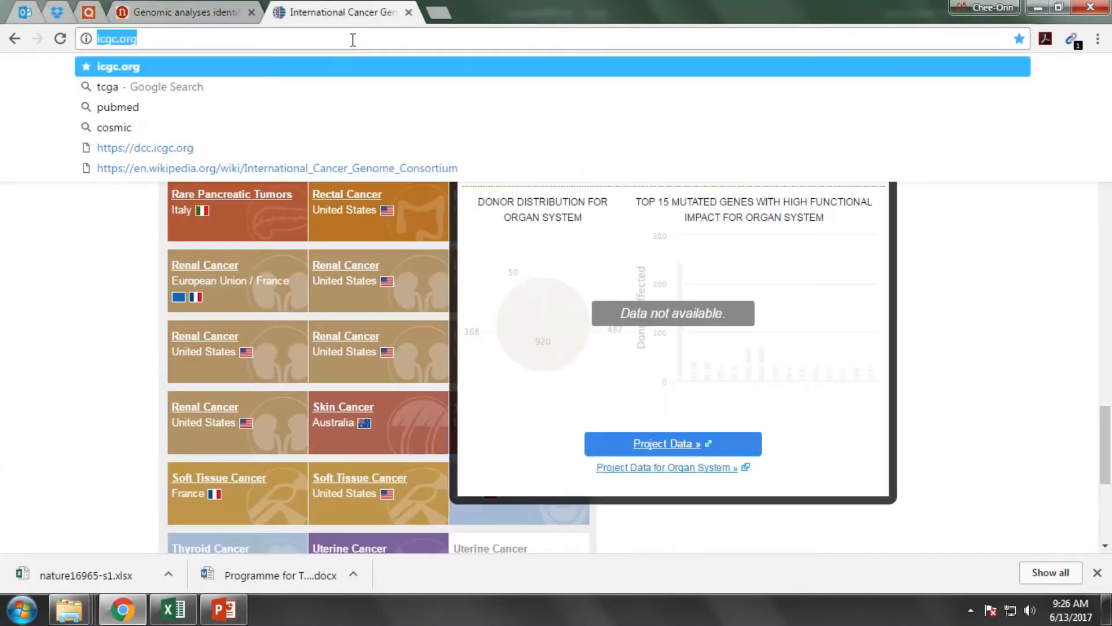
type("biom")
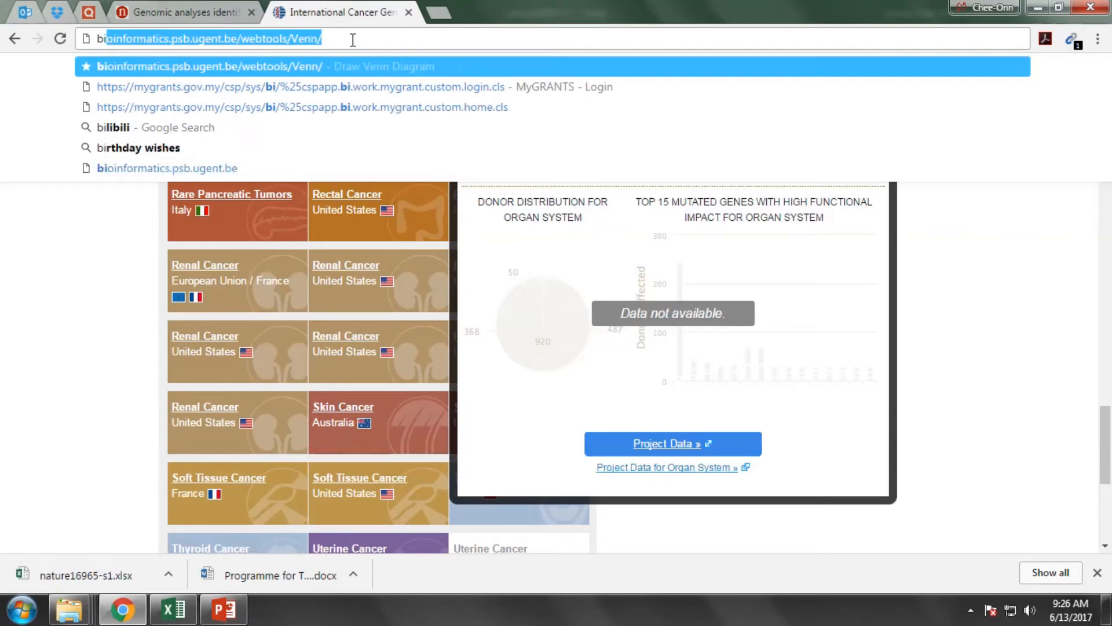
key("BackSpace")
key("BackSpace")
key("BackSpace")
key("BackSpace")
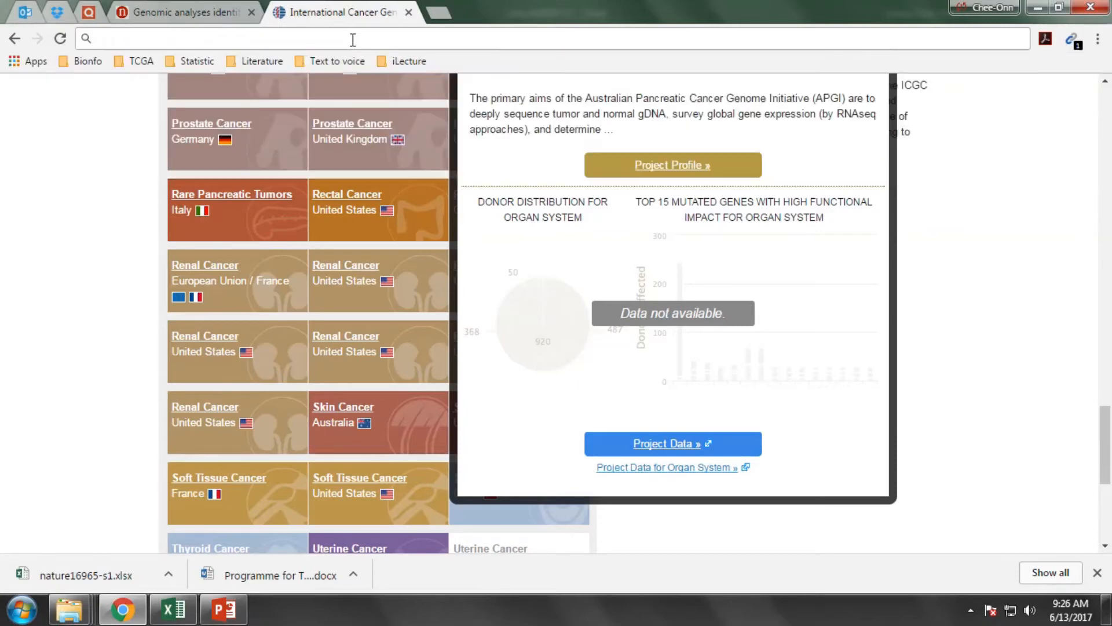
- Search the web for "convert ensg to gene symbol" and open BioMart from Ensembl's "How do I convert IDs?" help page
type("convert ")
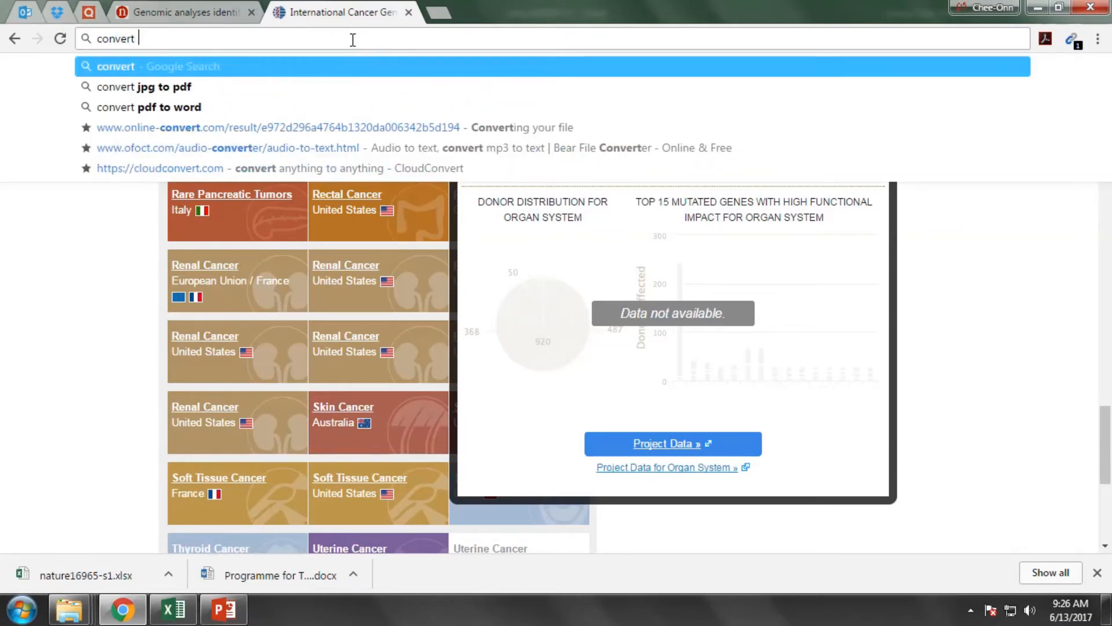
type("EN")
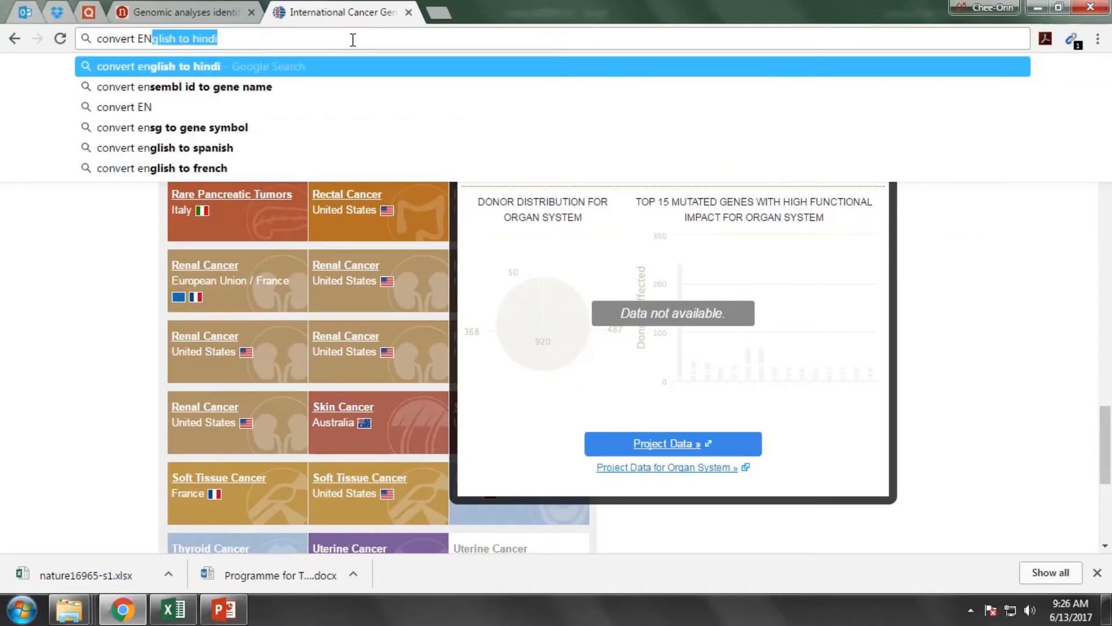
type("SG to")
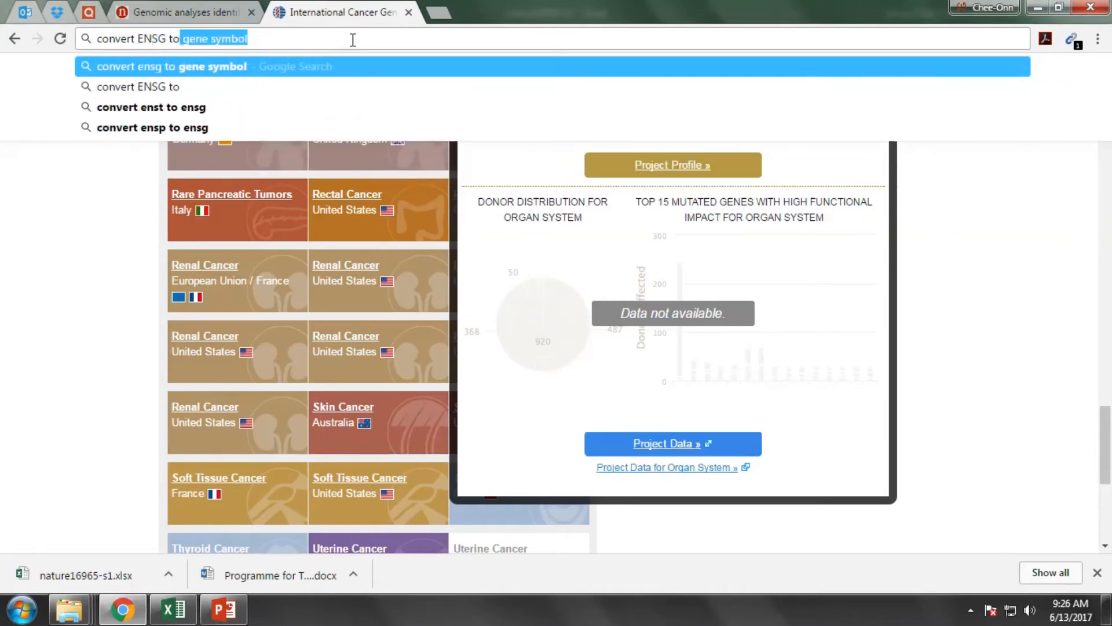
left_click(206, 69)
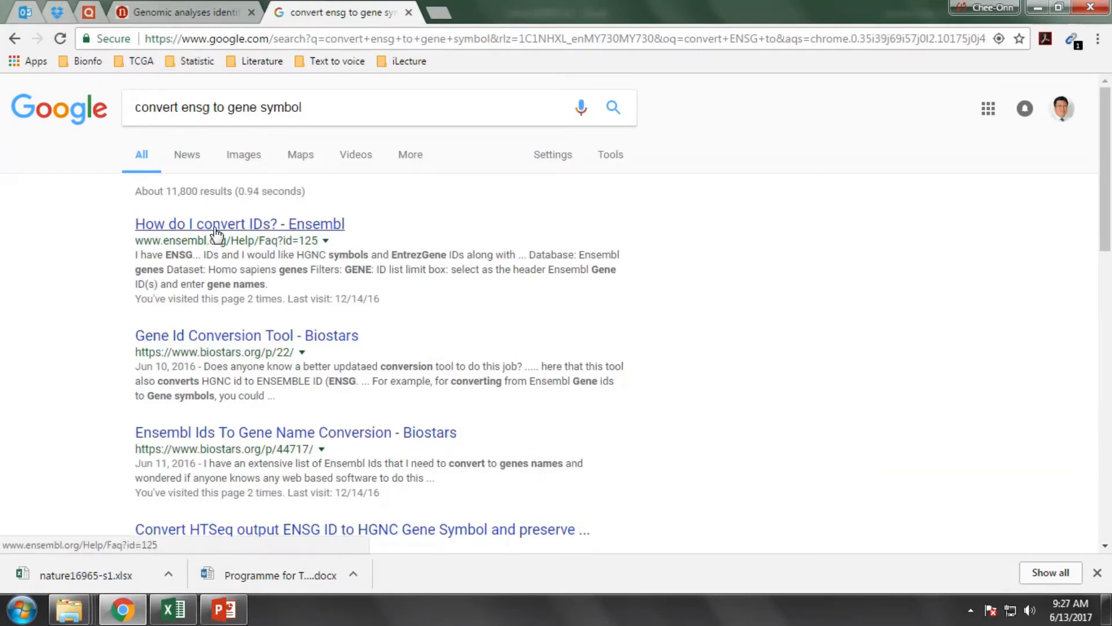
left_click(215, 229)
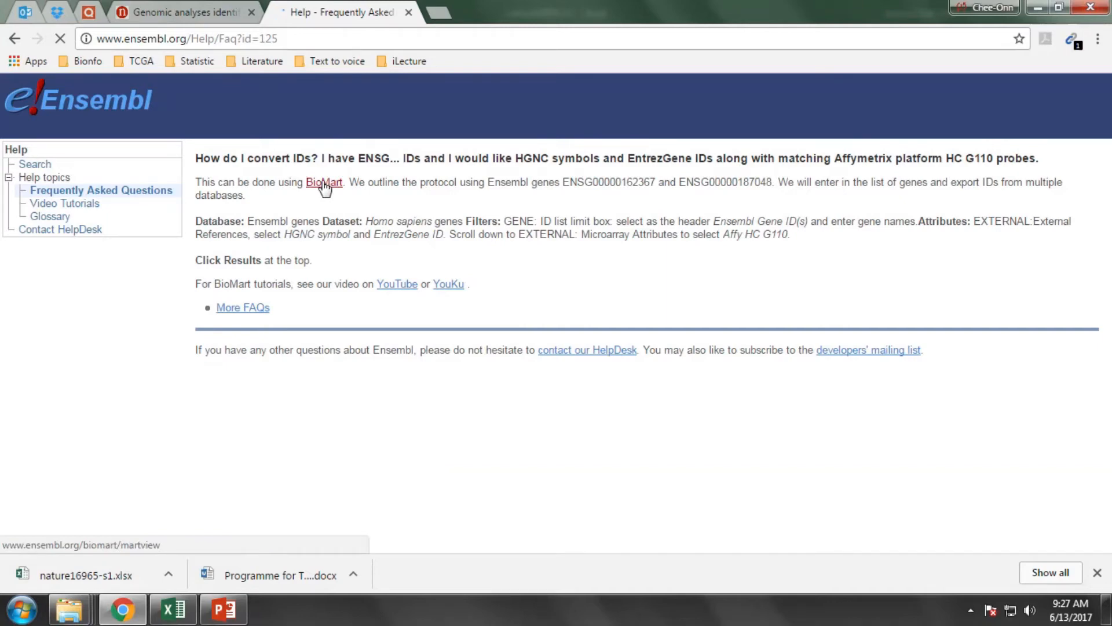
left_click(323, 183)
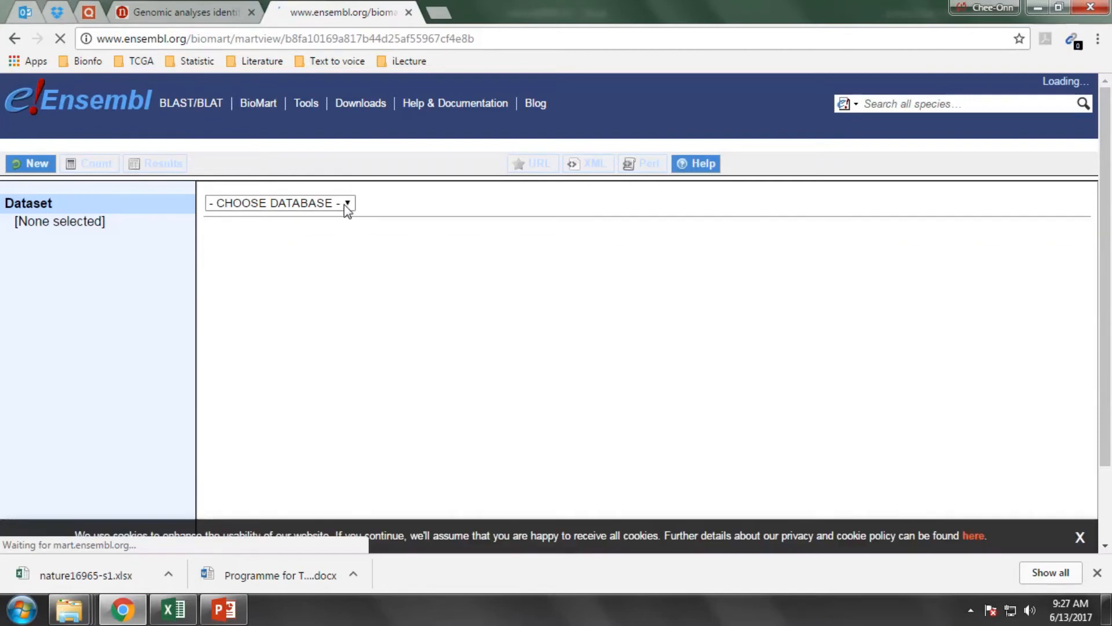
- Choose the Ensembl Genes 89 database and the Human genes (GRCh38.p10) dataset in BioMart
left_click(345, 203)
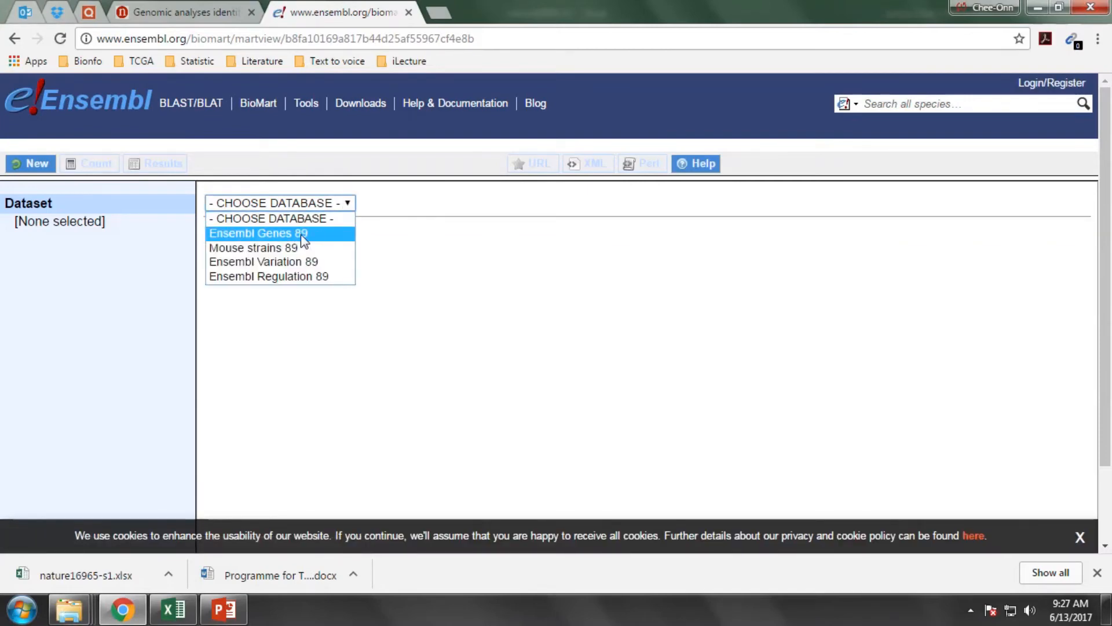
left_click(300, 234)
left_click(343, 230)
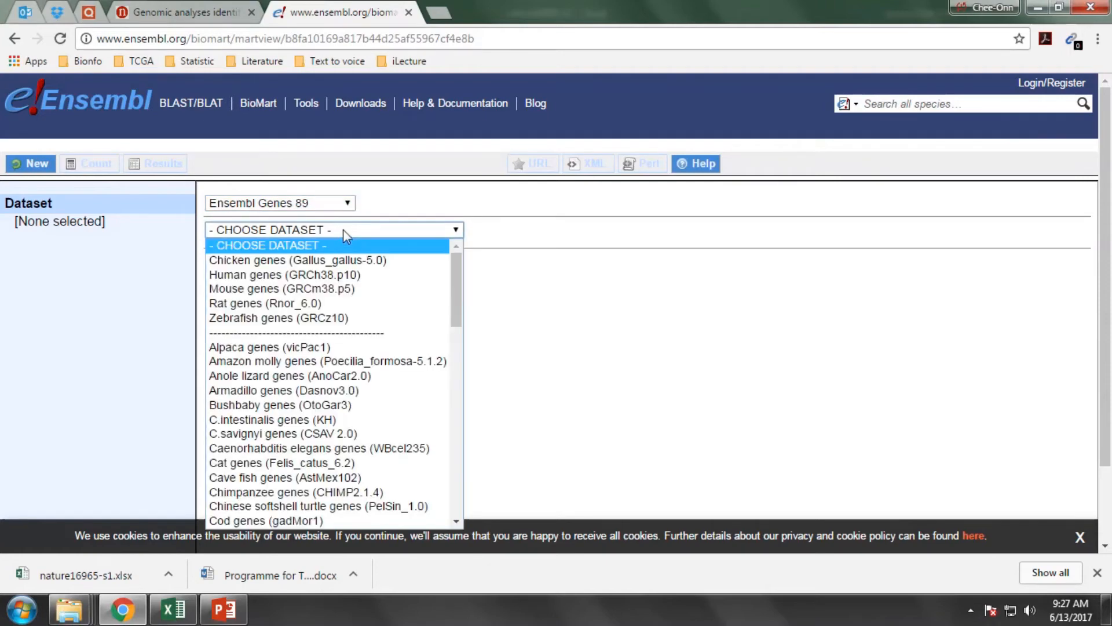
left_click(335, 277)
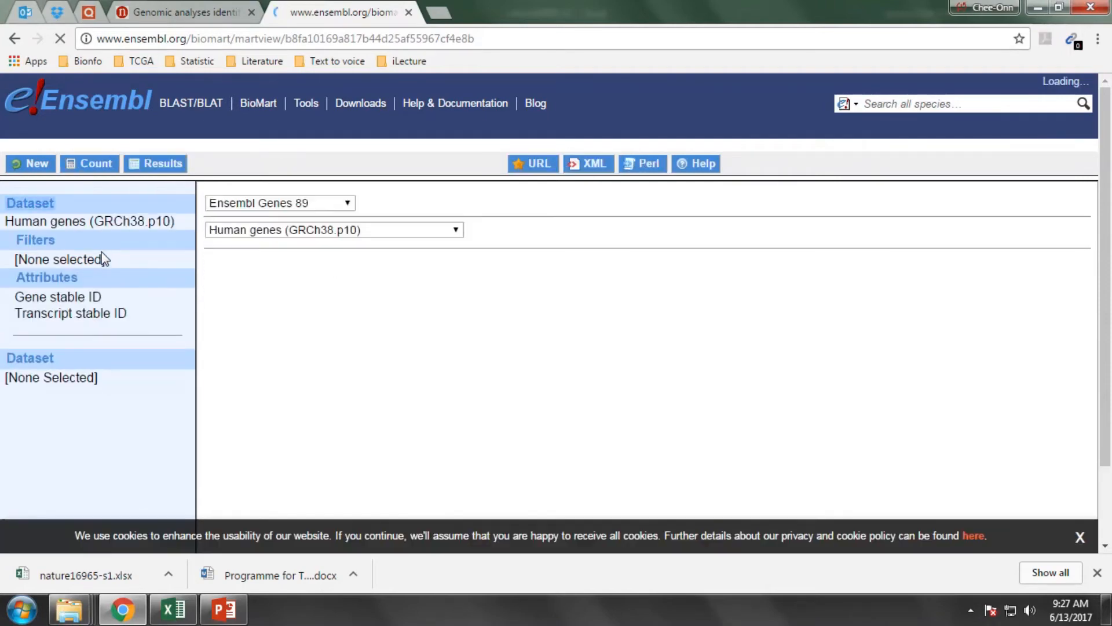
- Enable the gene filter for an input external references ID list, using Gene stable ID(s)
left_click(39, 240)
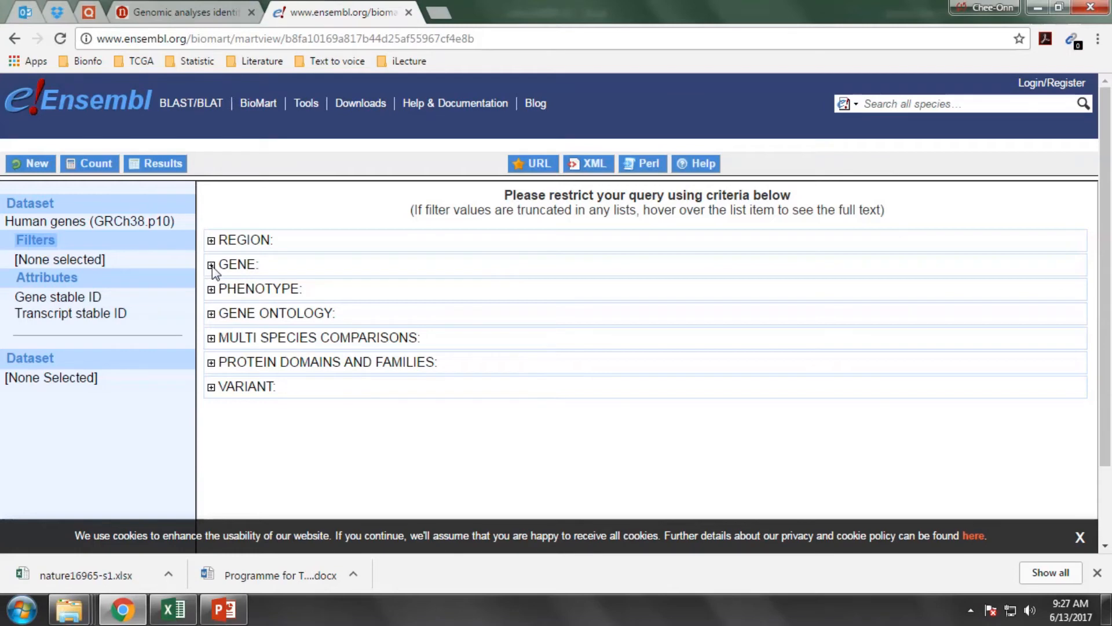
left_click(212, 265)
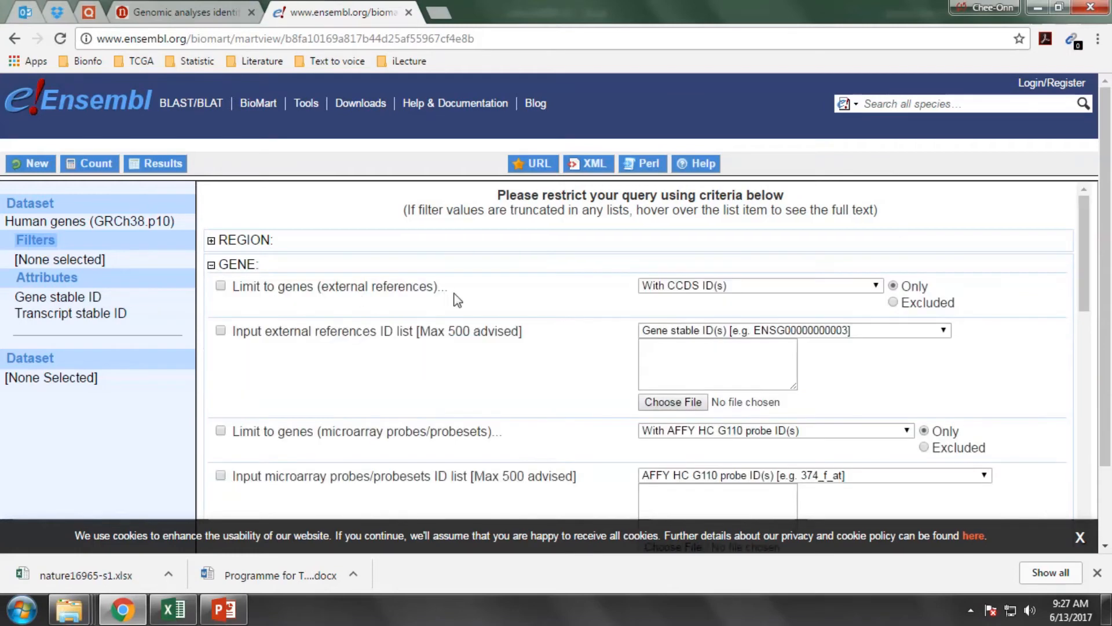
scroll(465, 294, "down", 2)
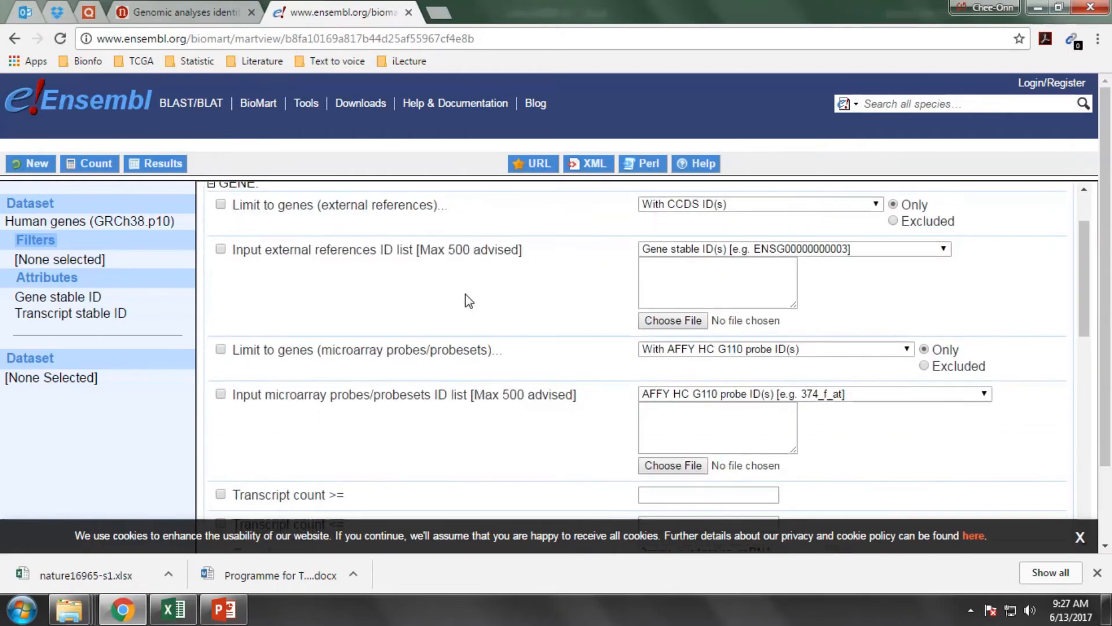
left_click(220, 250)
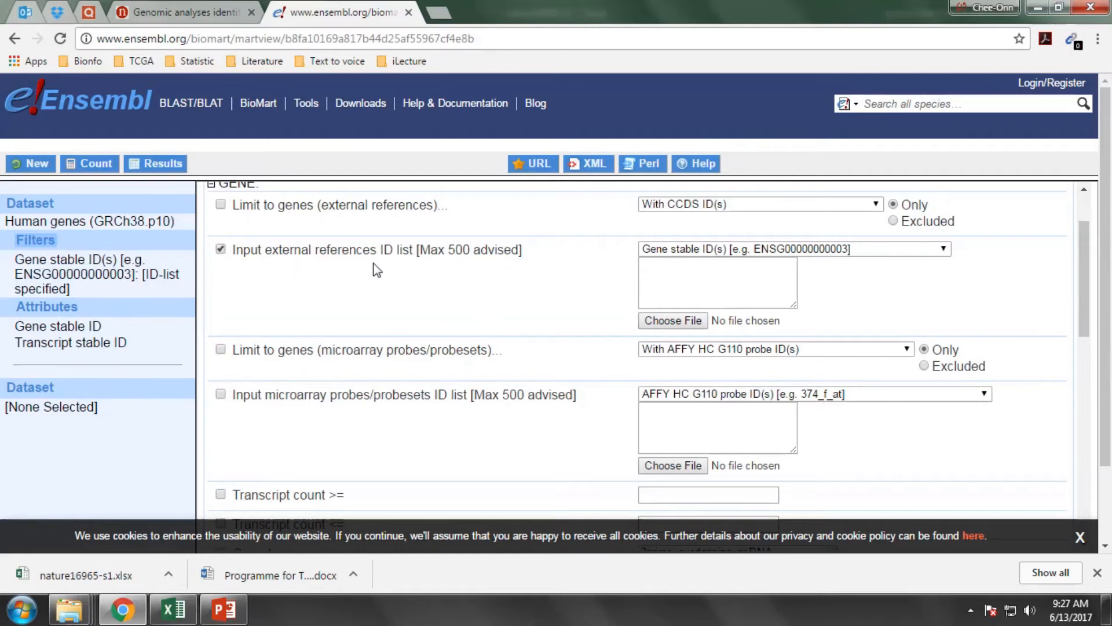
- Copy all Ensembl gene IDs from column A of the Excel PDAC normalised exp sheet into BioMart's external references ID list in Chrome
left_click(174, 610)
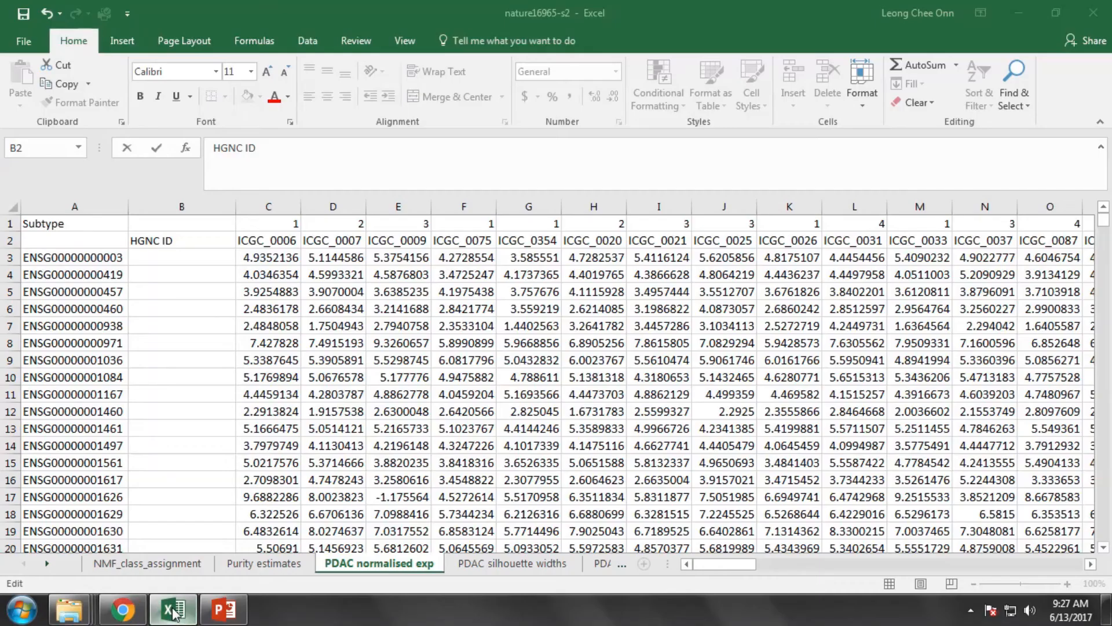
left_click(94, 257)
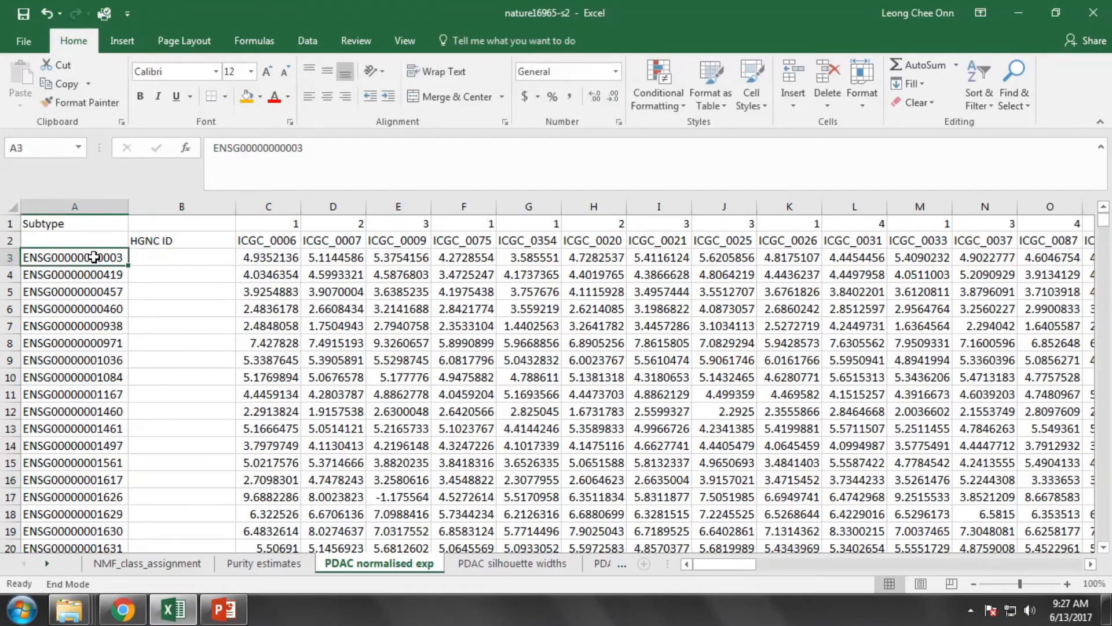
key("ctrl+shift+Down")
key("ctrl+c")
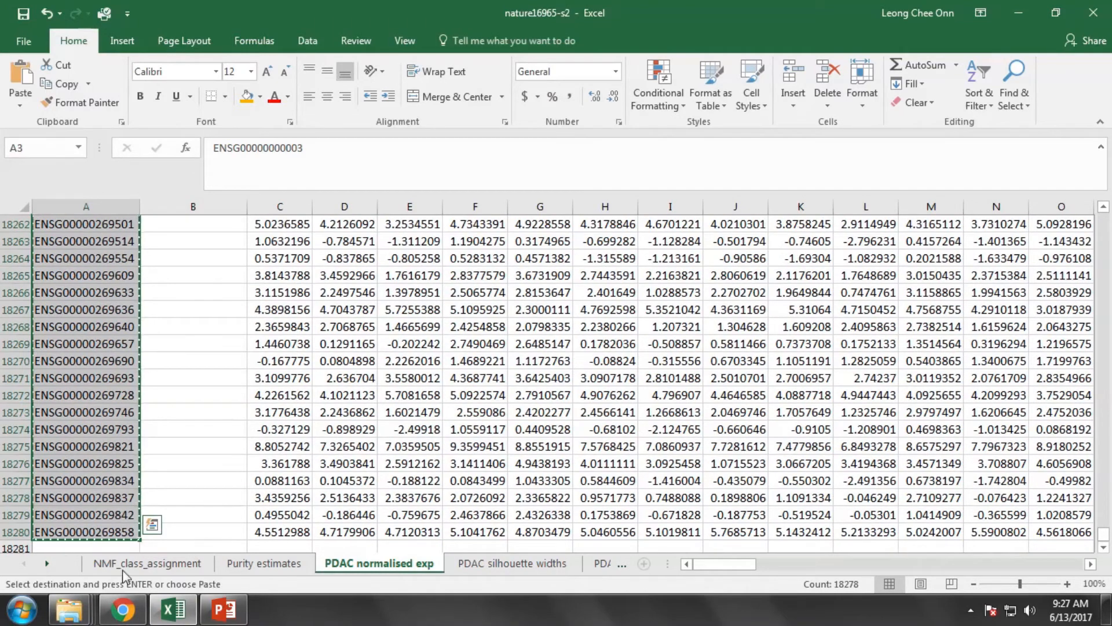
left_click(123, 609)
left_click(677, 269)
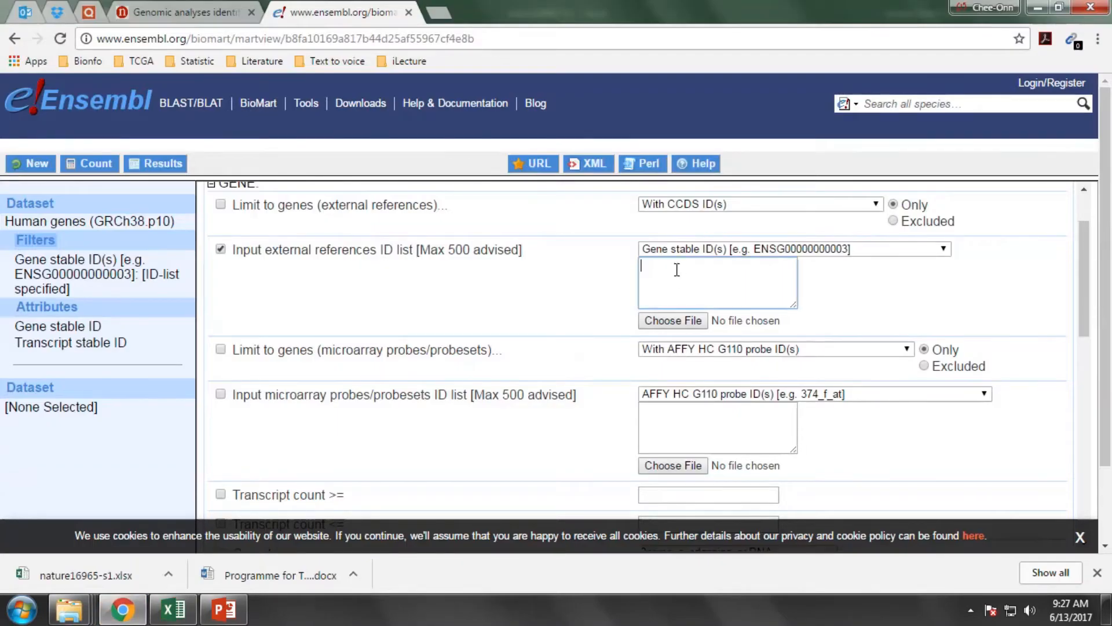
key("ctrl+v")
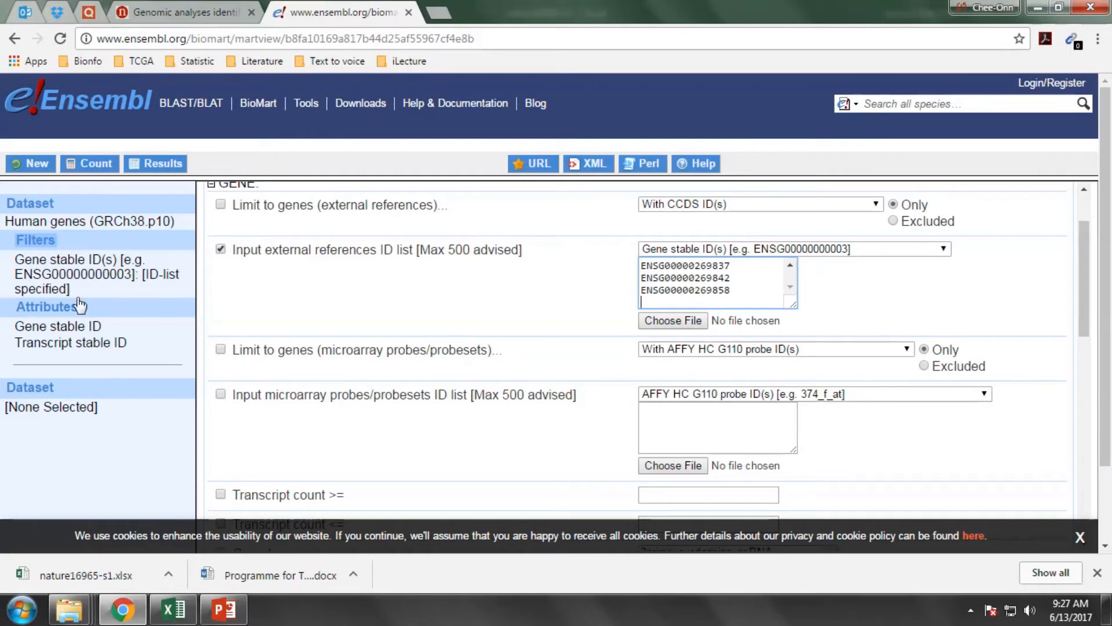
- In the BioMart gene attributes, deselect Gene stable ID and Transcript stable ID and include Gene name
left_click(48, 307)
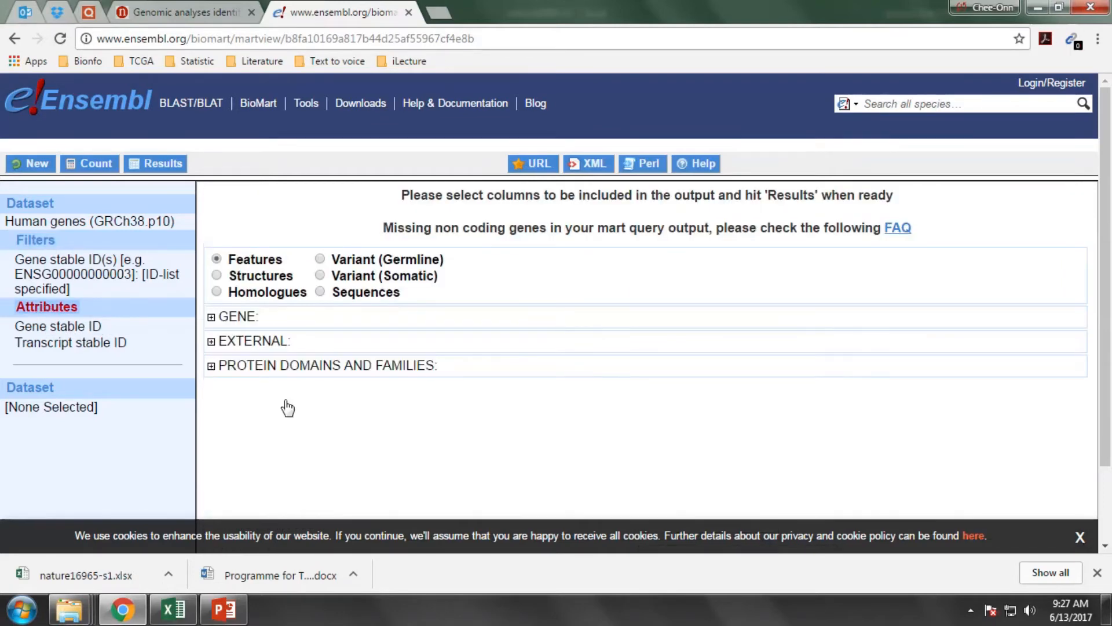
left_click(211, 317)
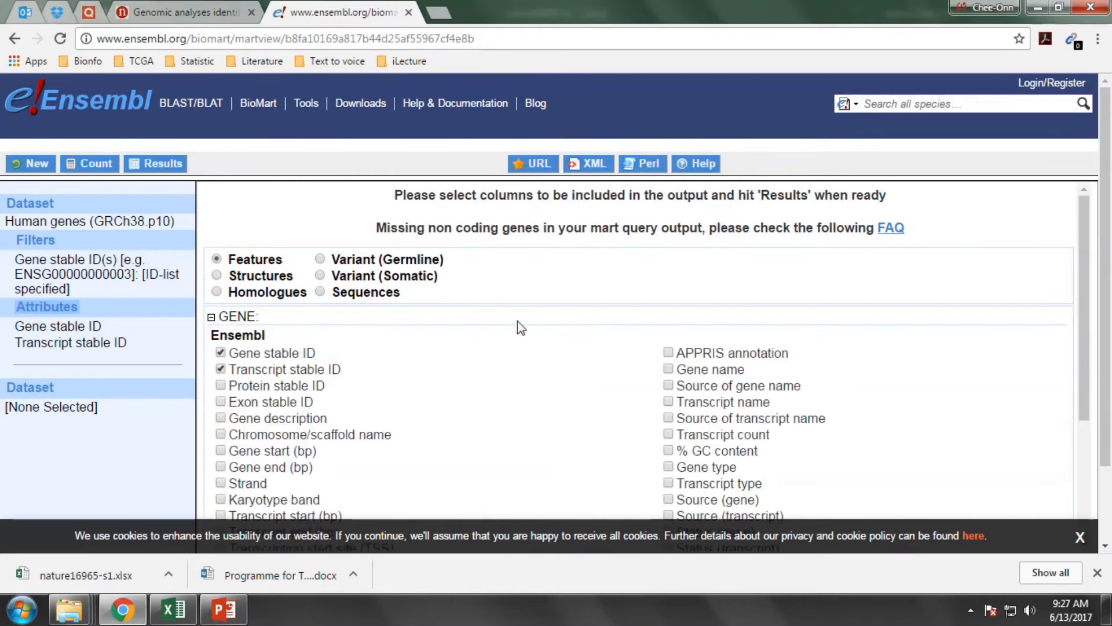
scroll(518, 324, "down", 1)
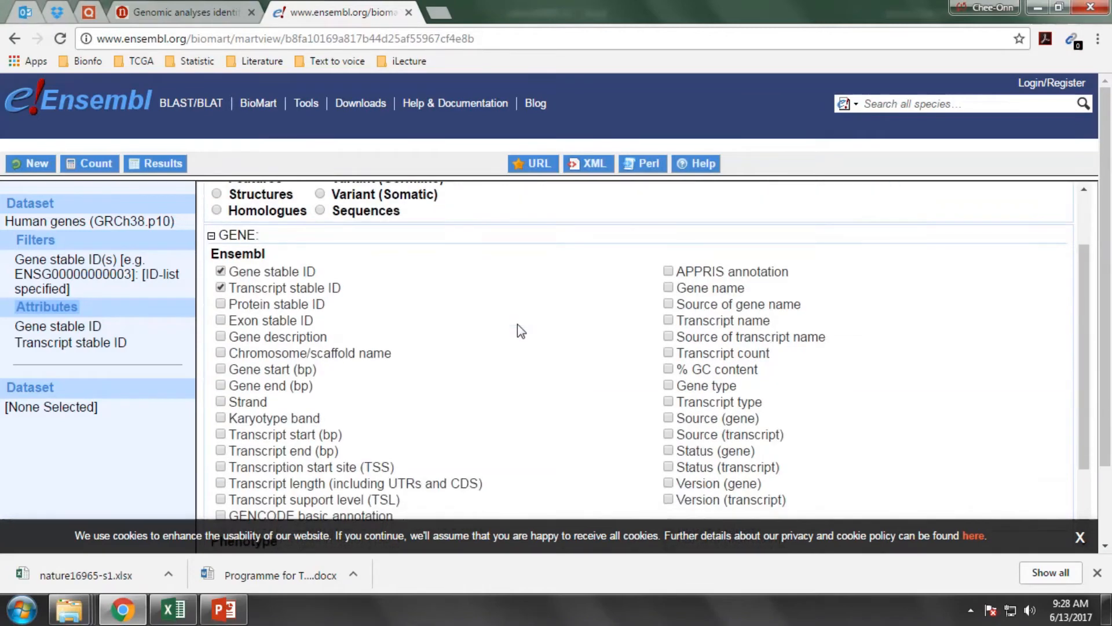
left_click(221, 272)
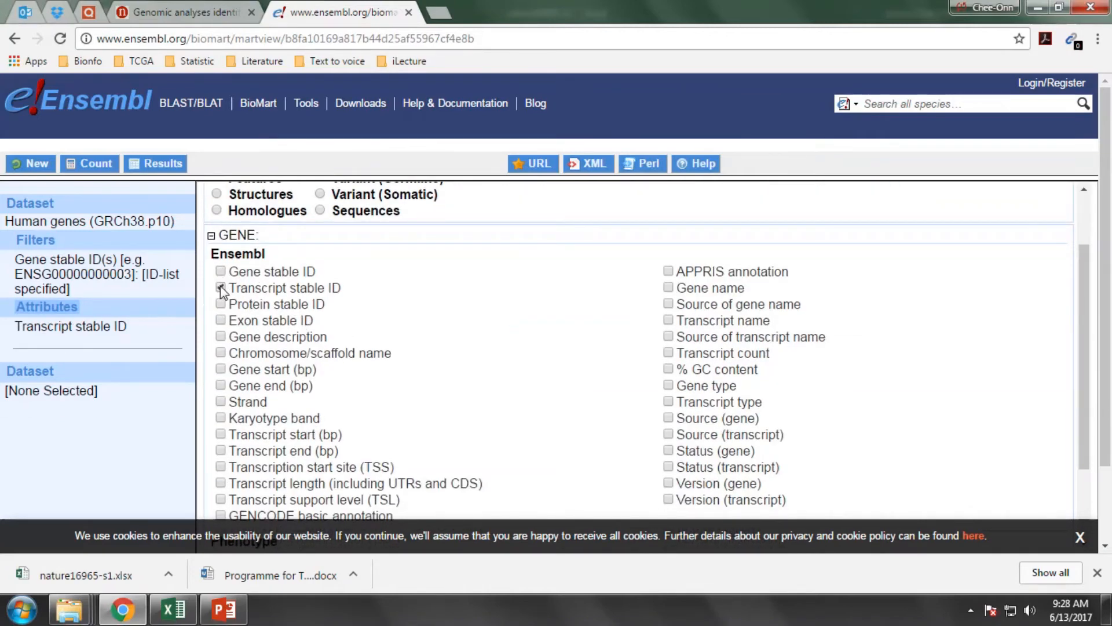
left_click(221, 288)
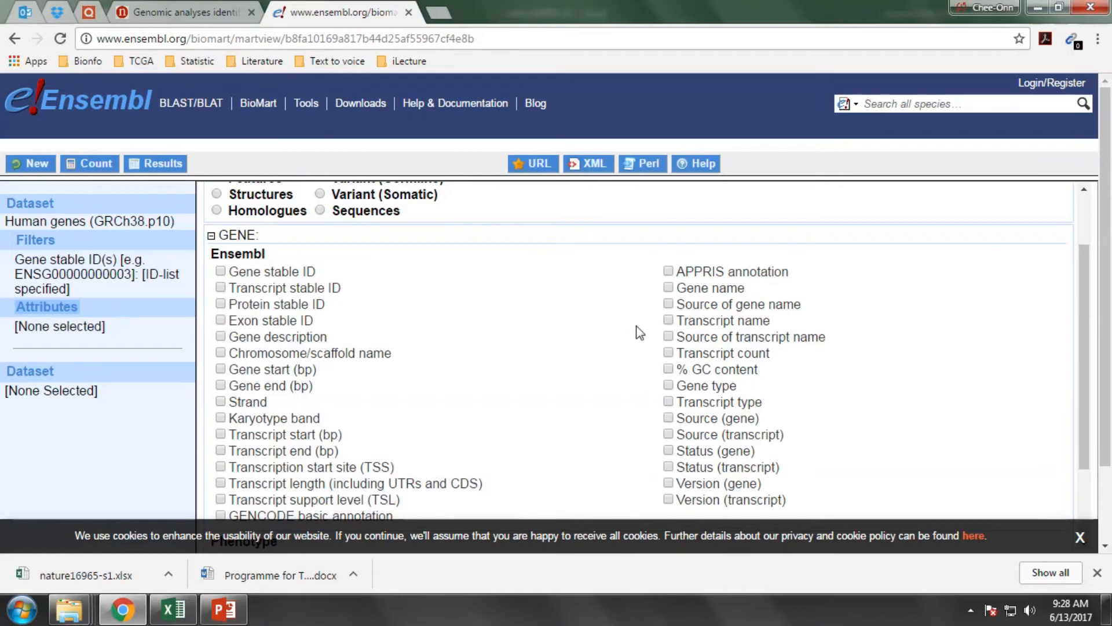
left_click(668, 288)
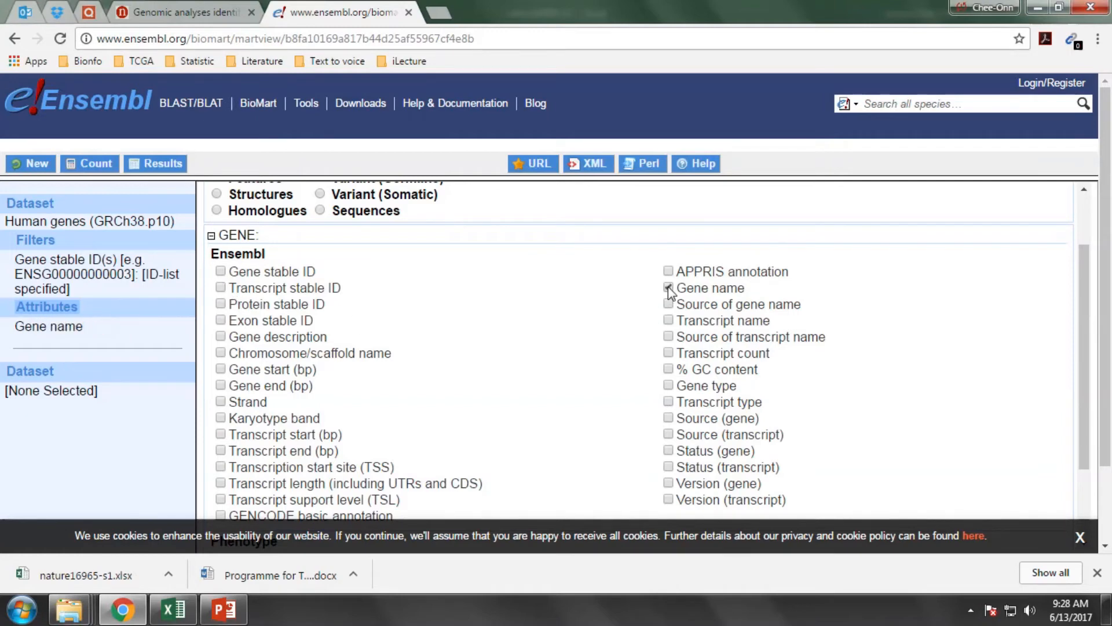
- Add HGNC symbol from the External References attributes to the query output
scroll(592, 327, "down", 2)
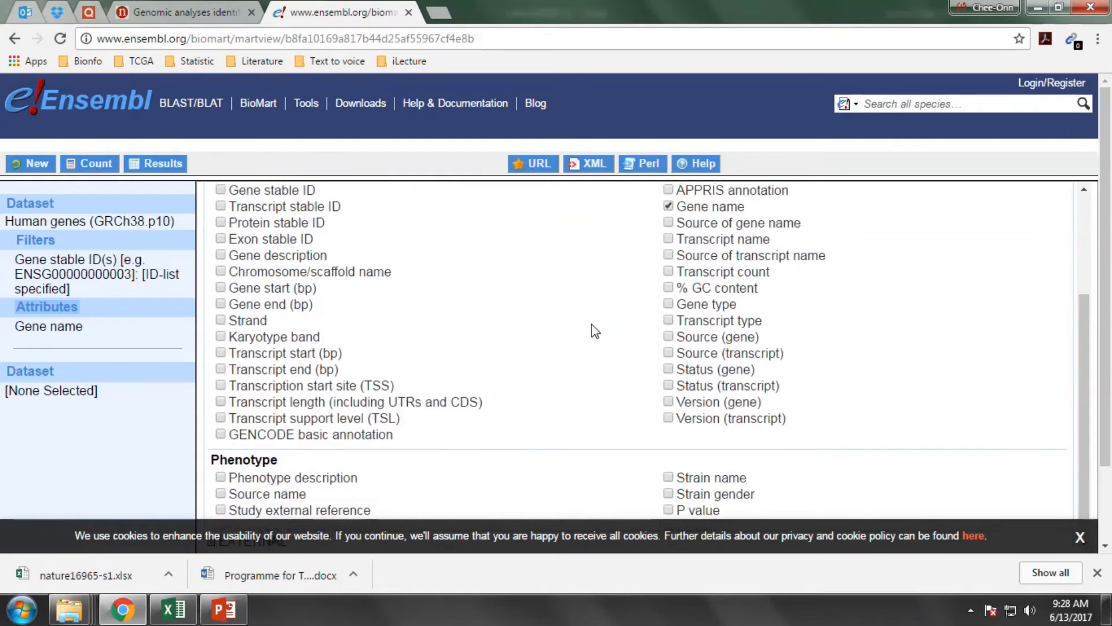
scroll(592, 324, "down", 2)
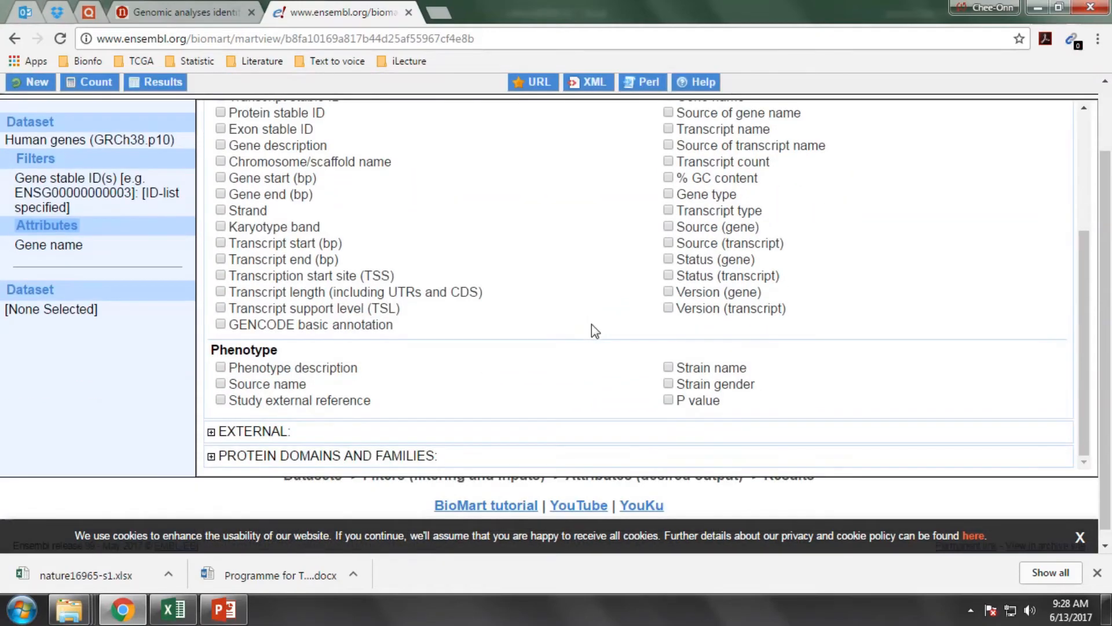
left_click(212, 432)
scroll(576, 335, "down", 2)
scroll(580, 341, "down", 3)
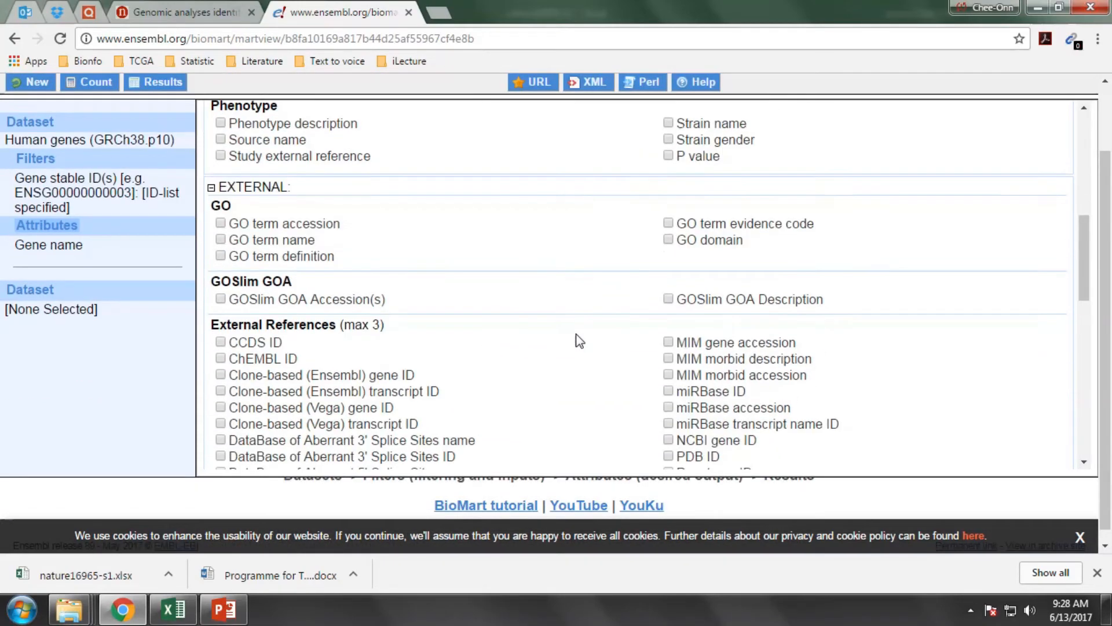
scroll(576, 336, "down", 3)
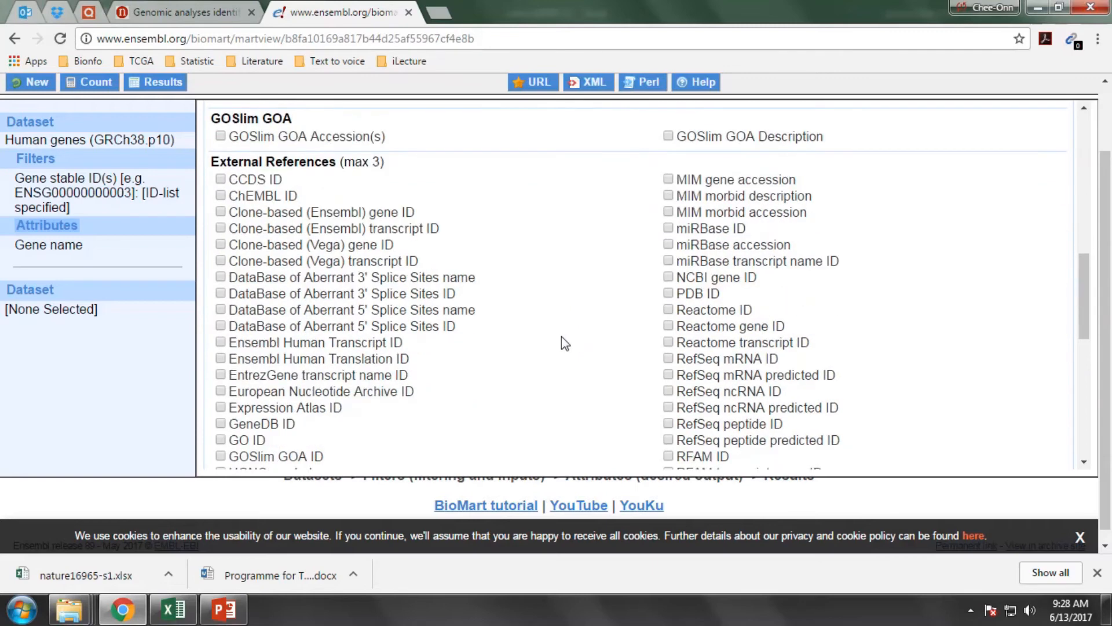
scroll(562, 337, "down", 1)
scroll(562, 346, "down", 1)
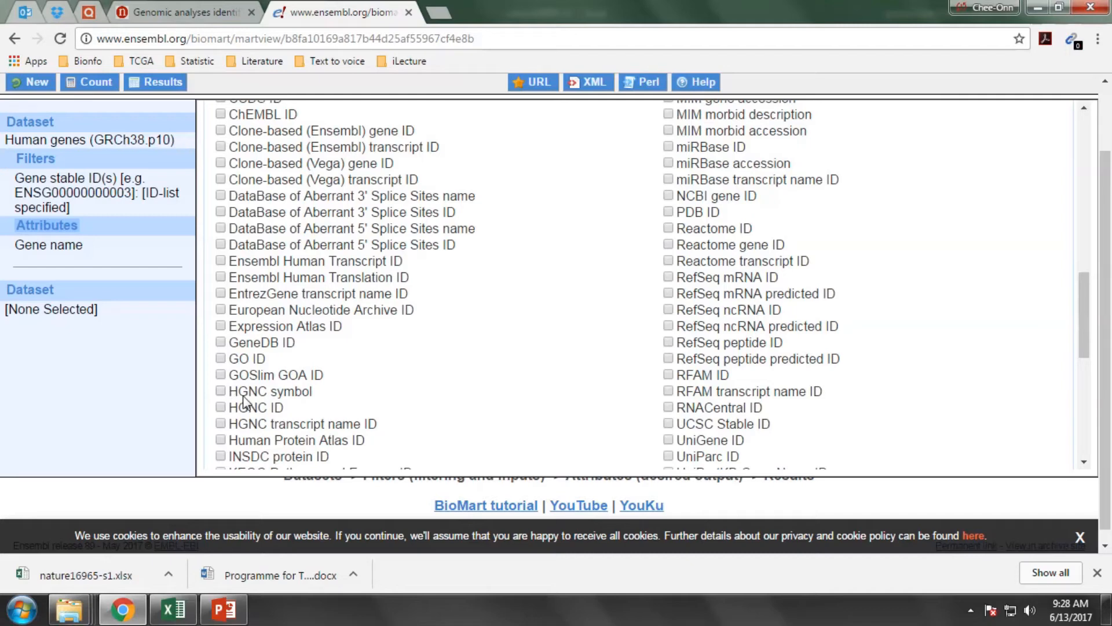
left_click(221, 391)
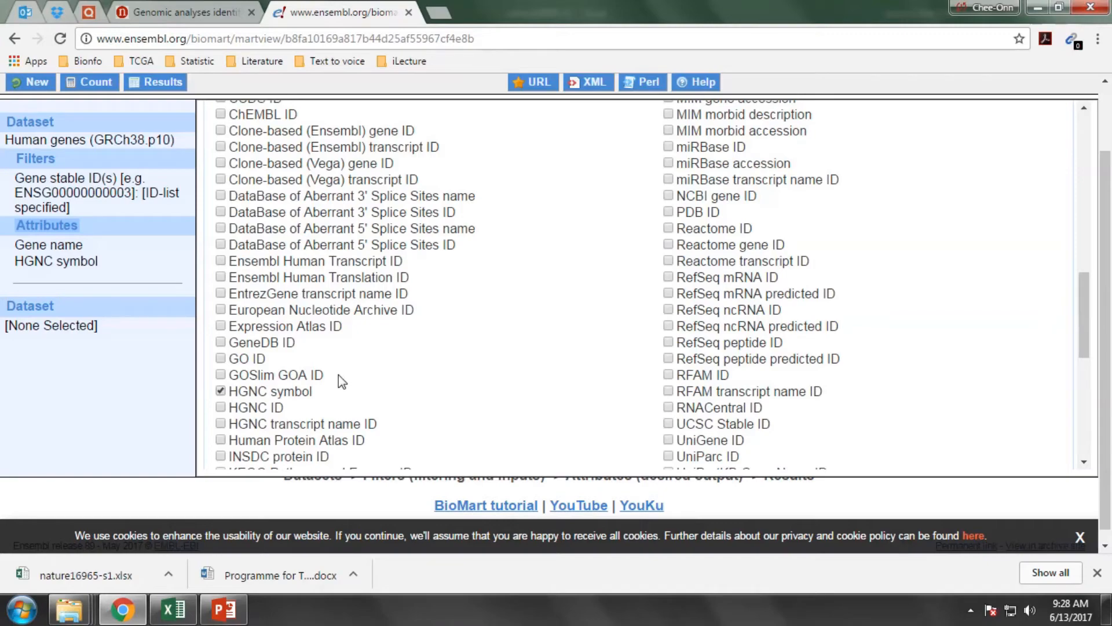
- Look through the remaining external attributes and preview the query results
scroll(455, 313, "down", 6)
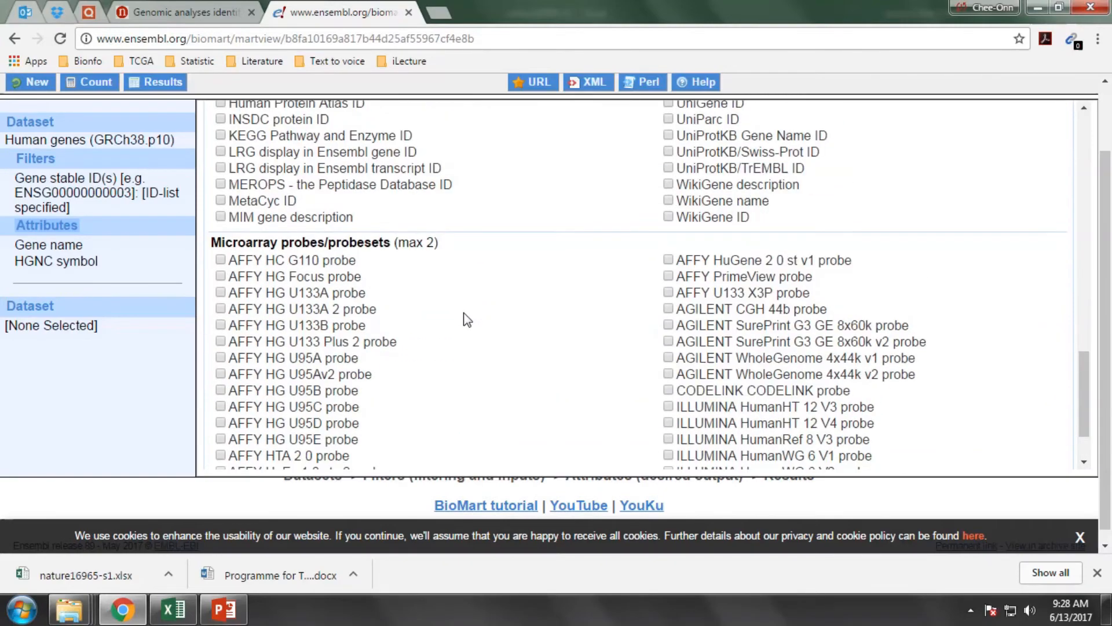
scroll(467, 320, "down", 2)
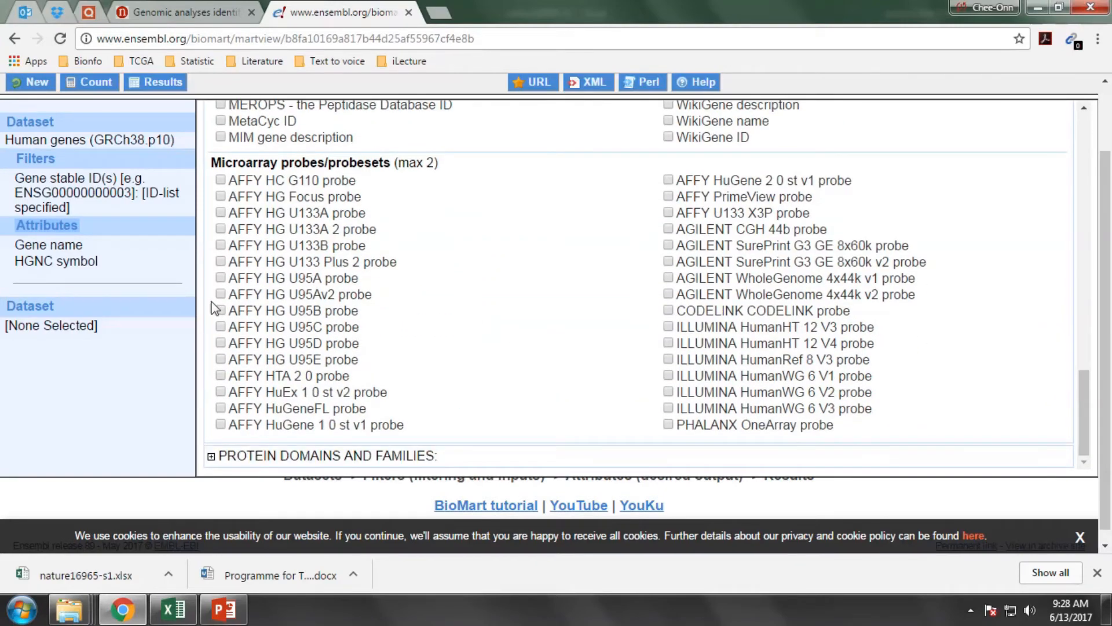
scroll(197, 199, "up", 3)
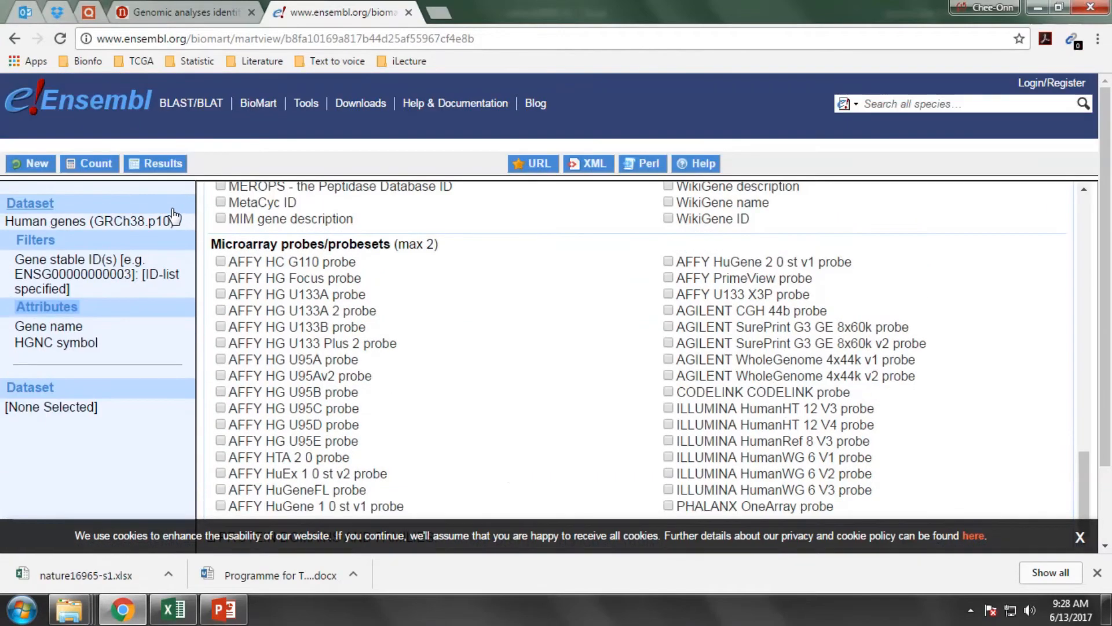
left_click(159, 168)
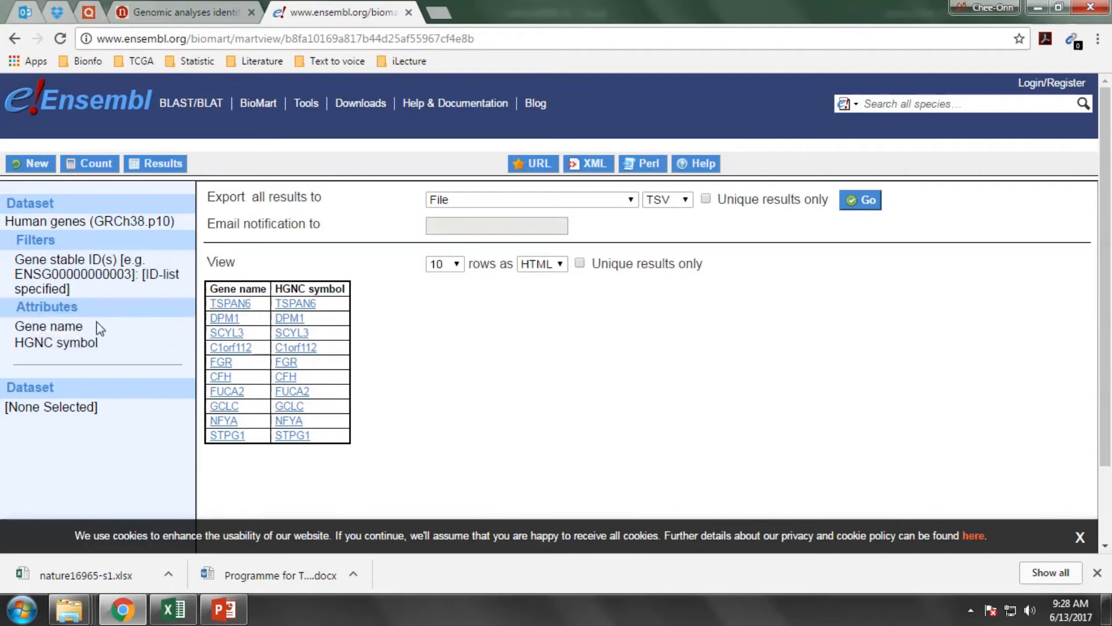
- Replace the Gene name attribute with Gene stable ID and rerun the query results
left_click(50, 310)
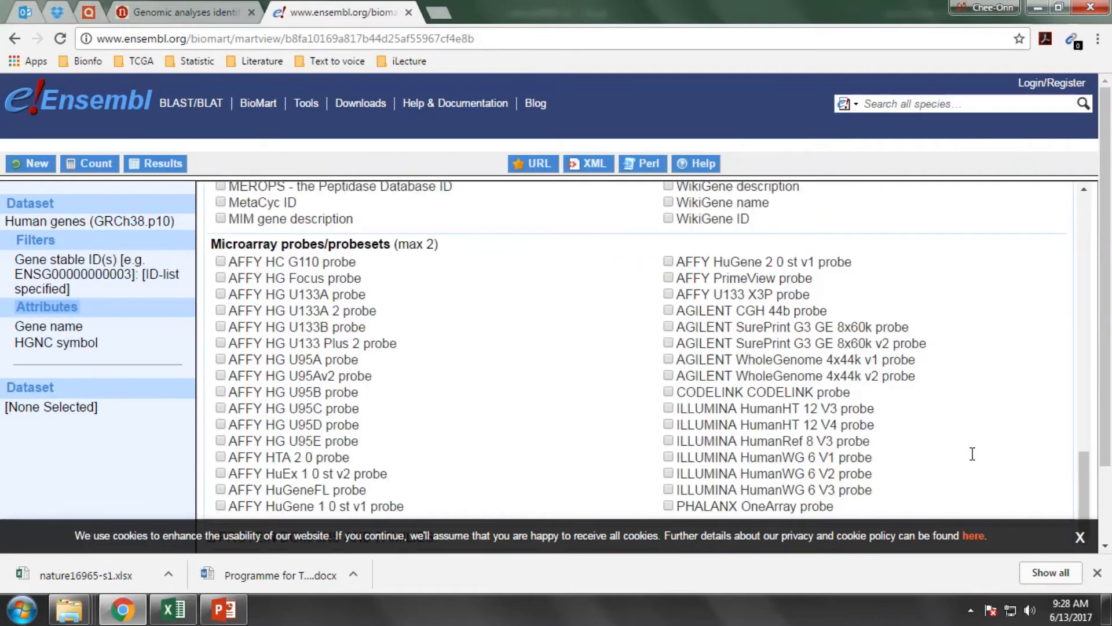
left_click_drag(1087, 486, 1088, 256)
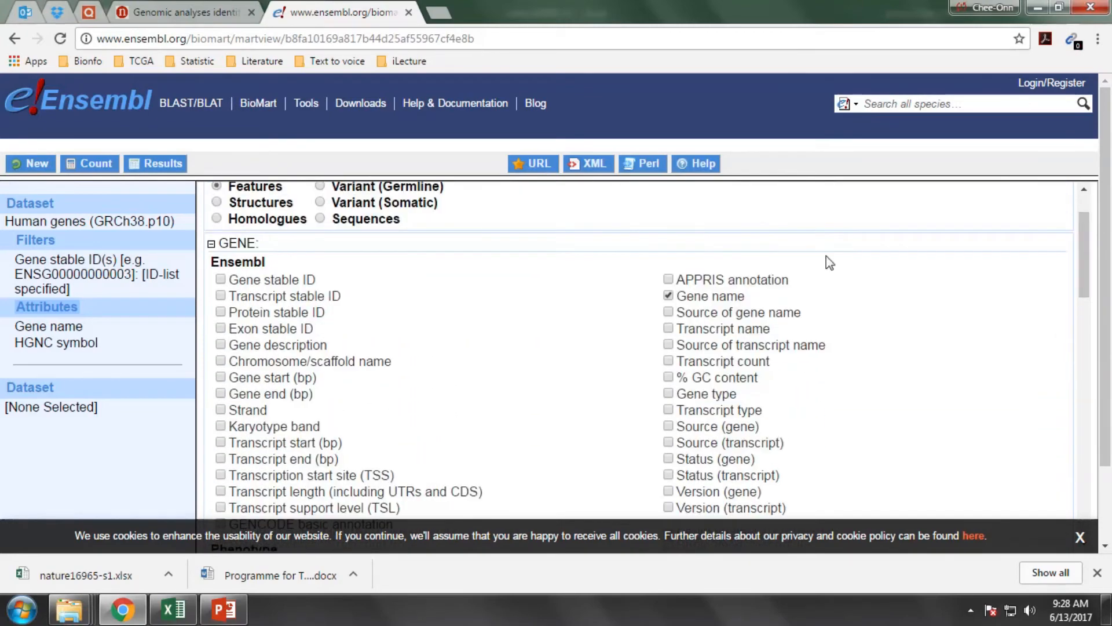
left_click(669, 296)
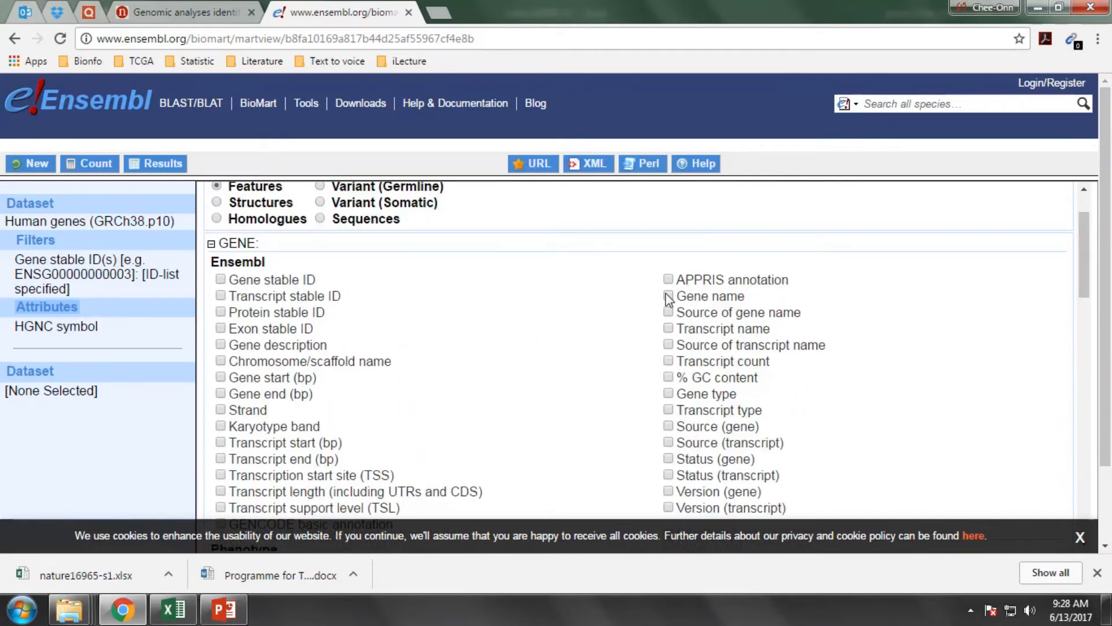
left_click(219, 280)
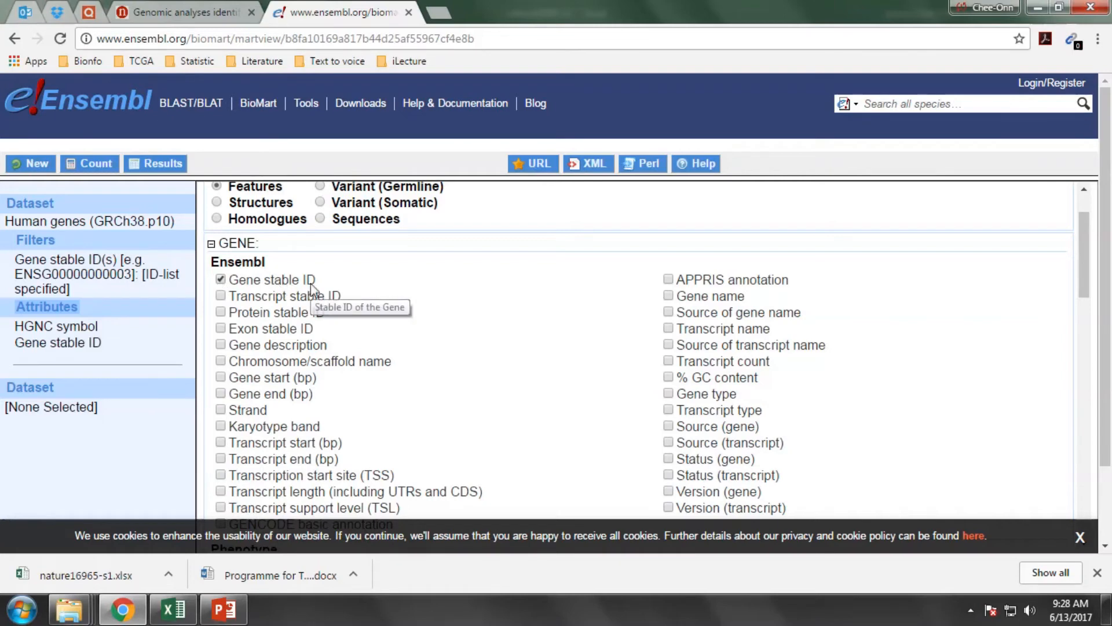
left_click(152, 163)
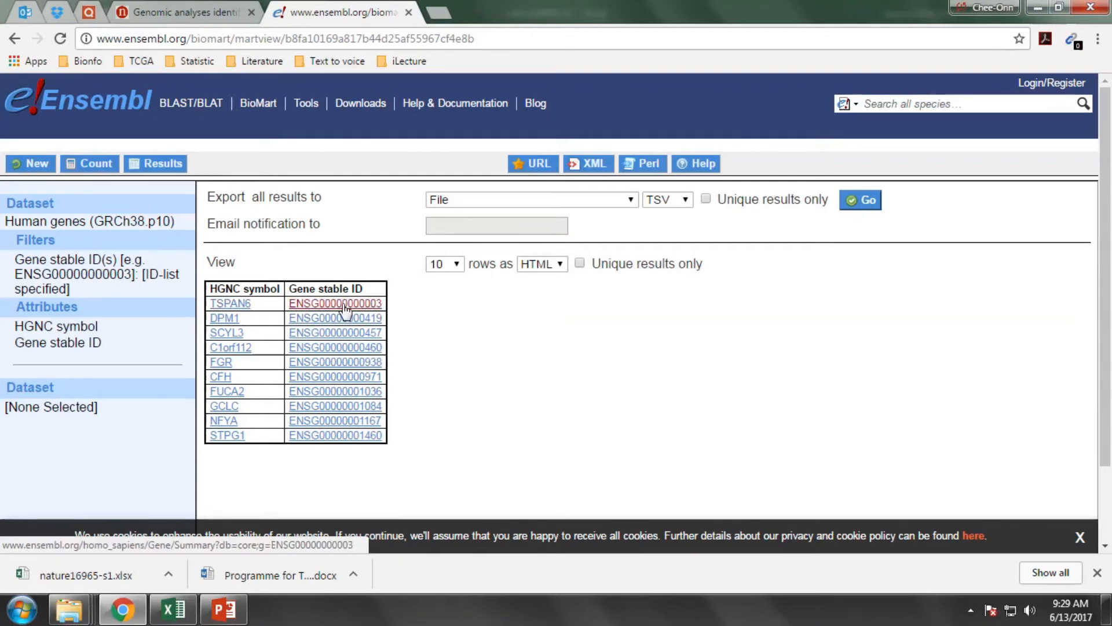
- Export all BioMart results to a CSV file
left_click(683, 202)
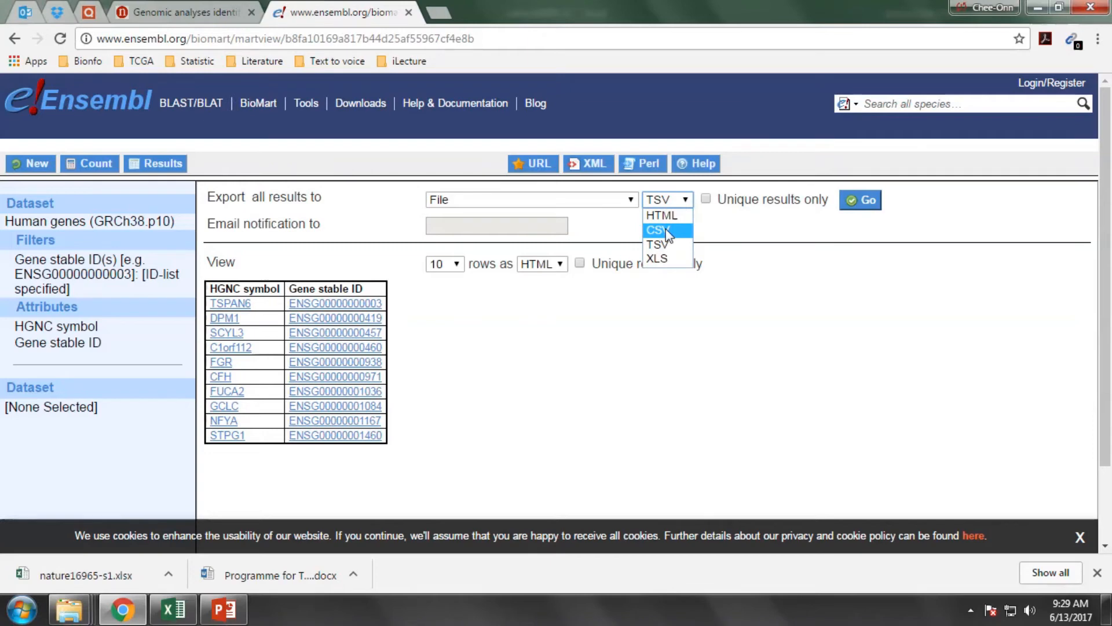
left_click(665, 229)
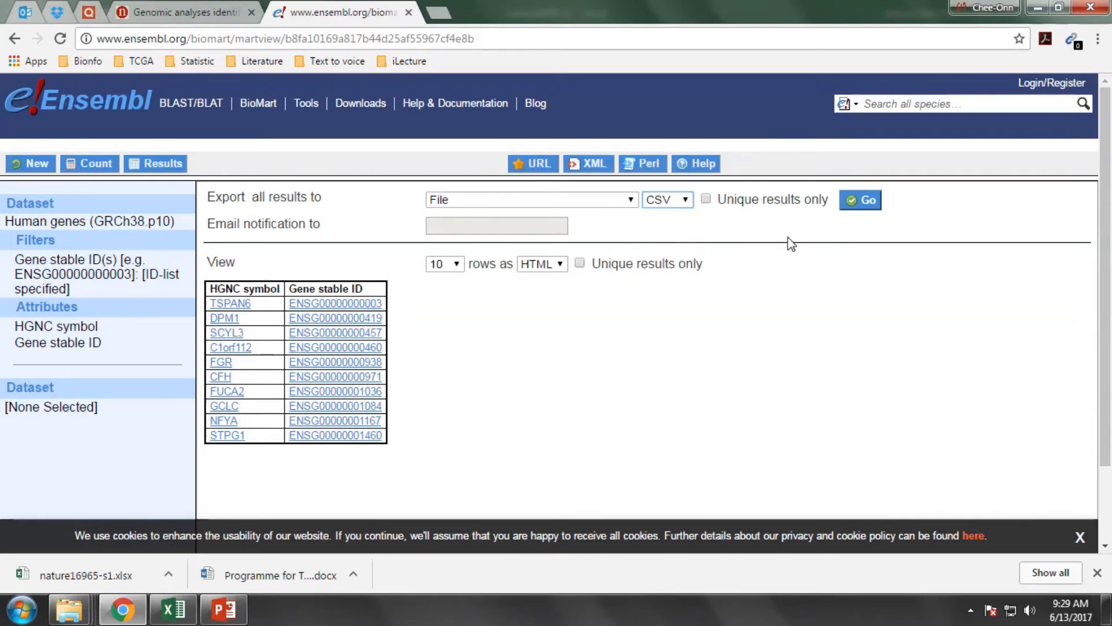
left_click(862, 203)
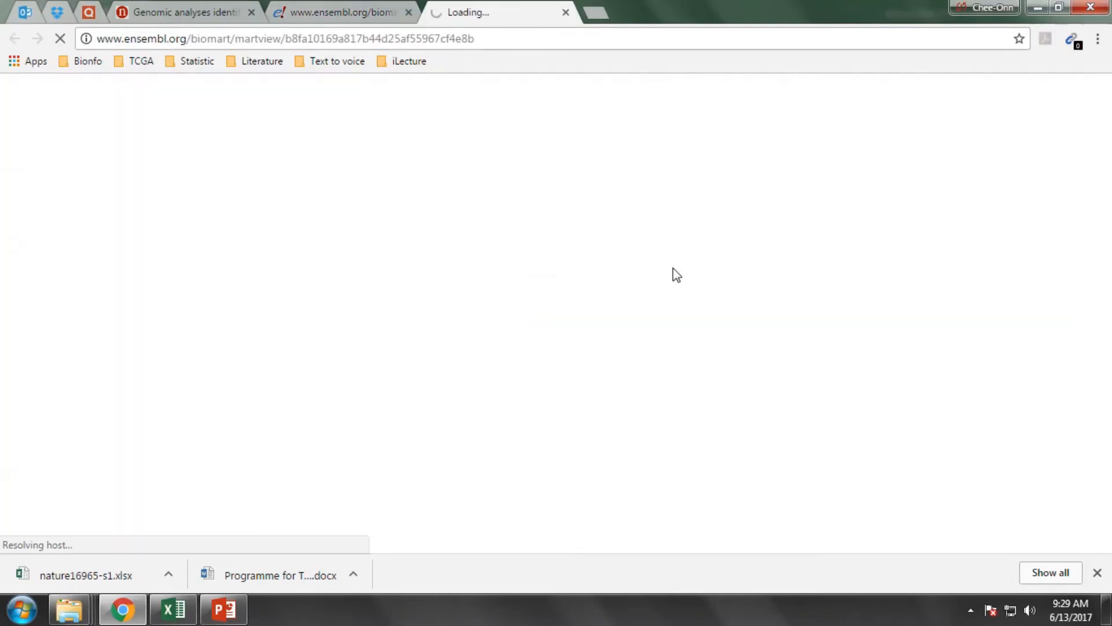
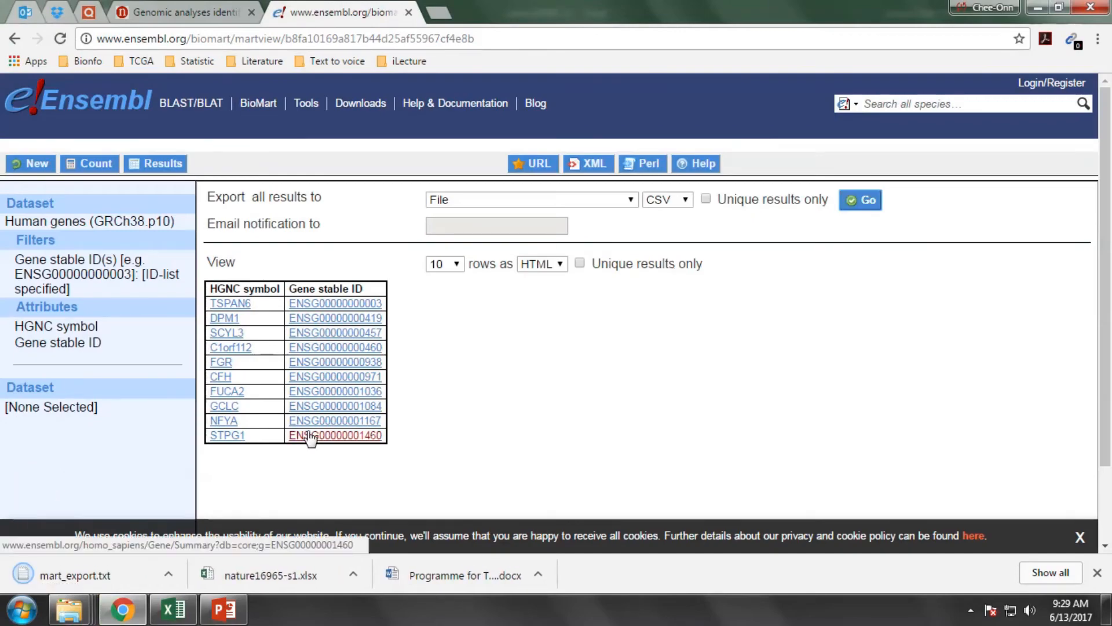
- Open the downloaded mart_export.txt file, select all its text, and close the file
left_click(168, 573)
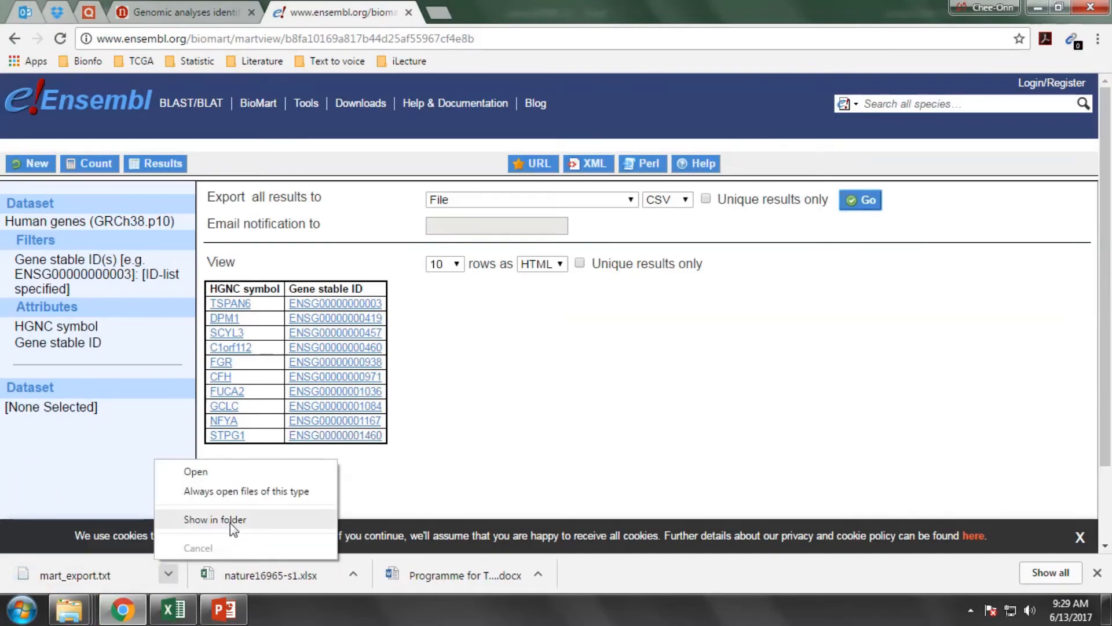
left_click(104, 571)
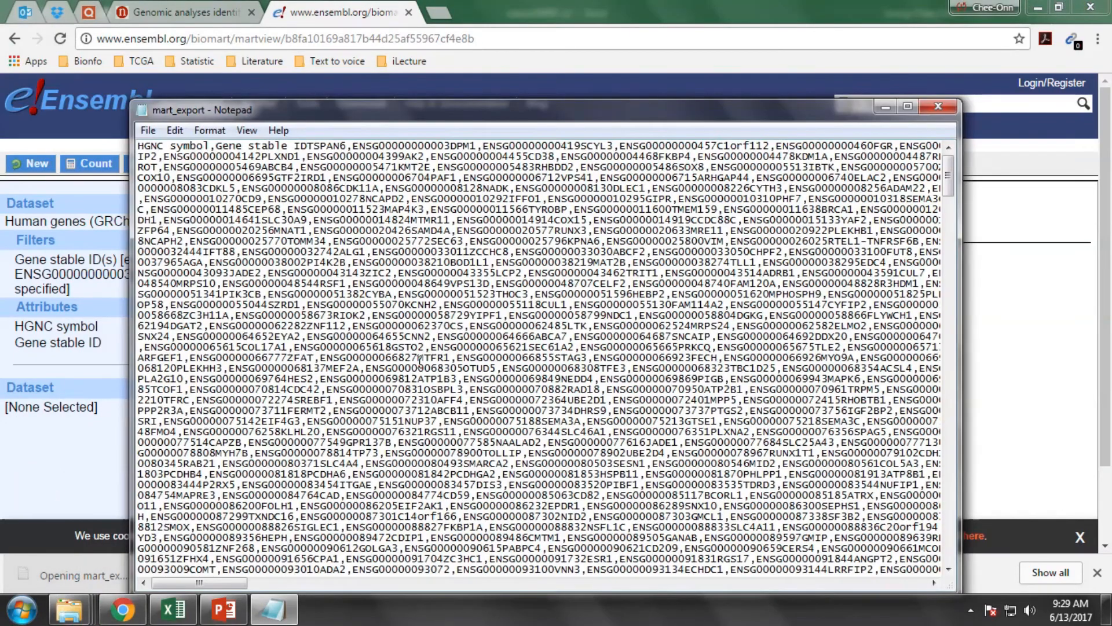
key("ctrl+a")
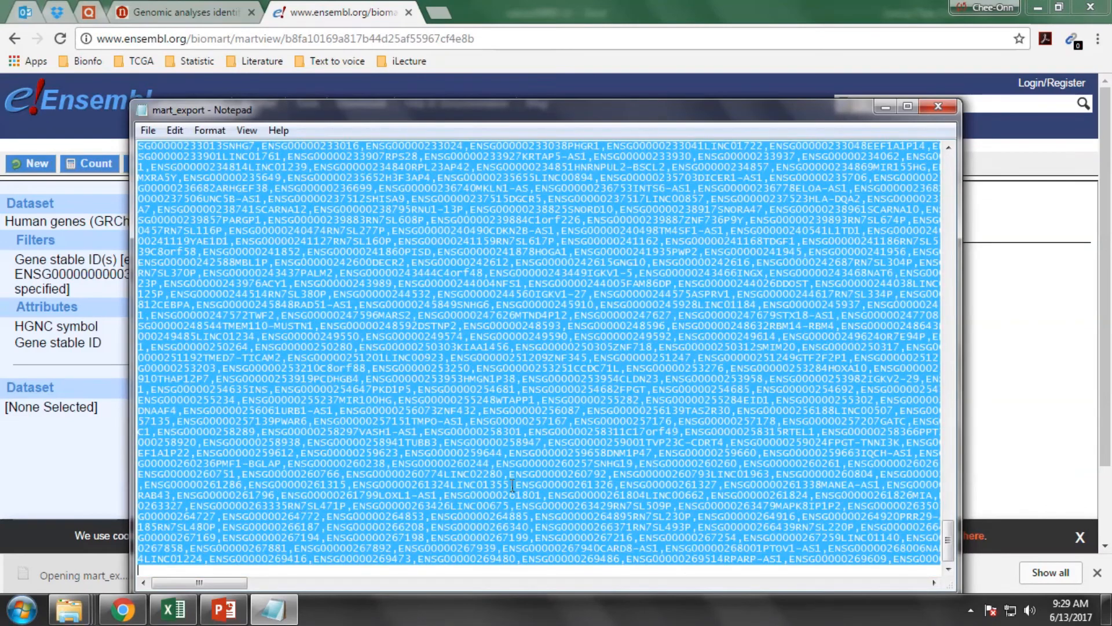
left_click(939, 106)
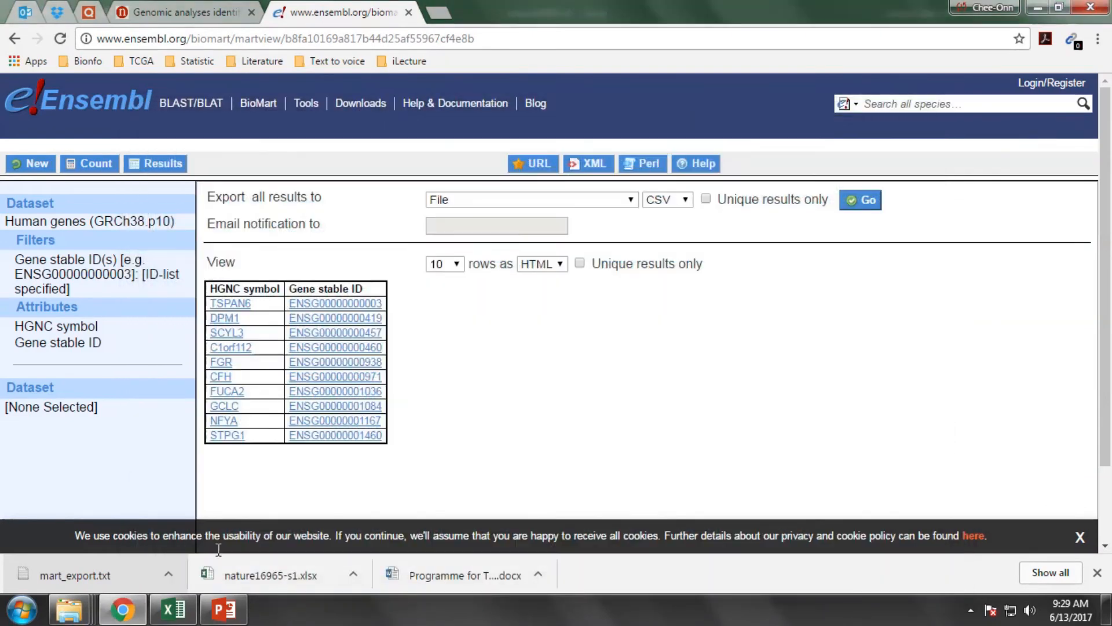
- Switch to Excel and open the mart_export text file from the Downloads folder, showing all file types
left_click(174, 609)
left_click(135, 298)
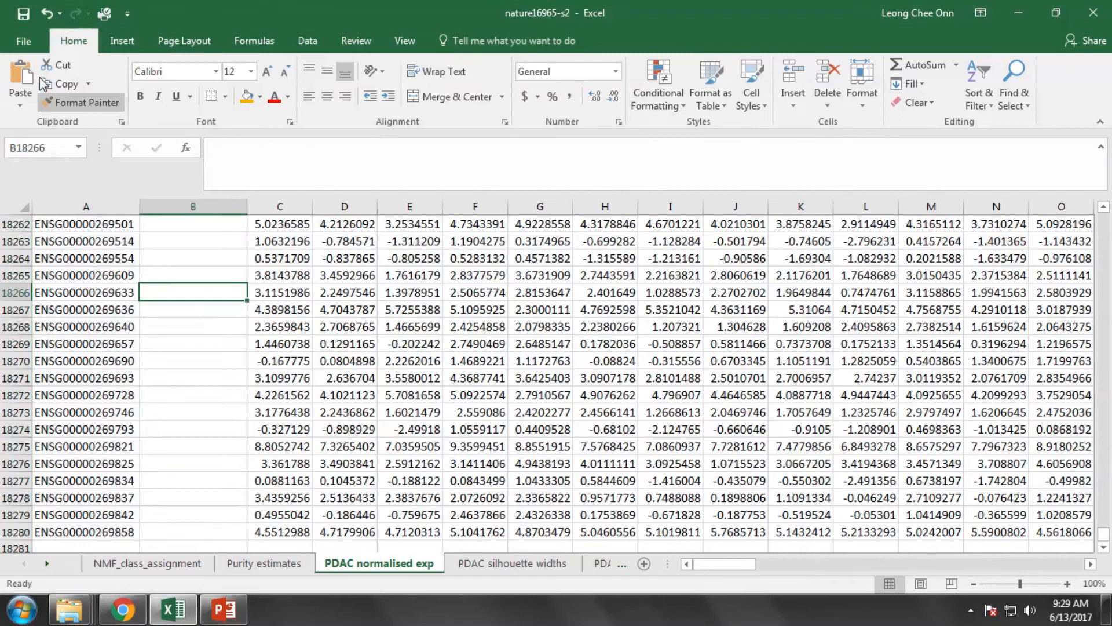
left_click(15, 39)
left_click(35, 110)
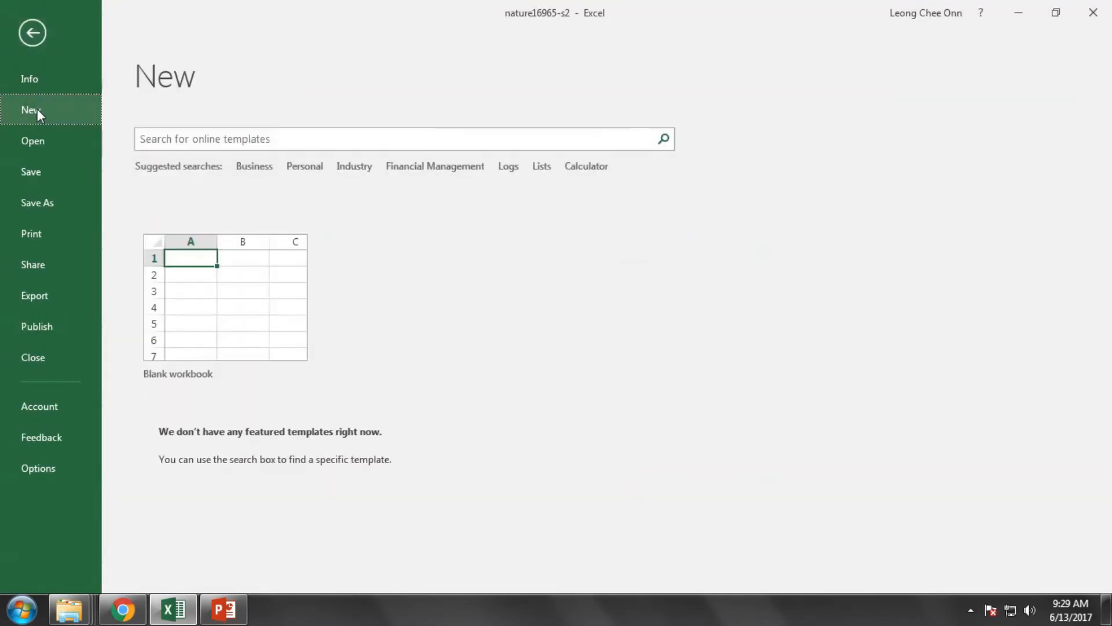
left_click(34, 142)
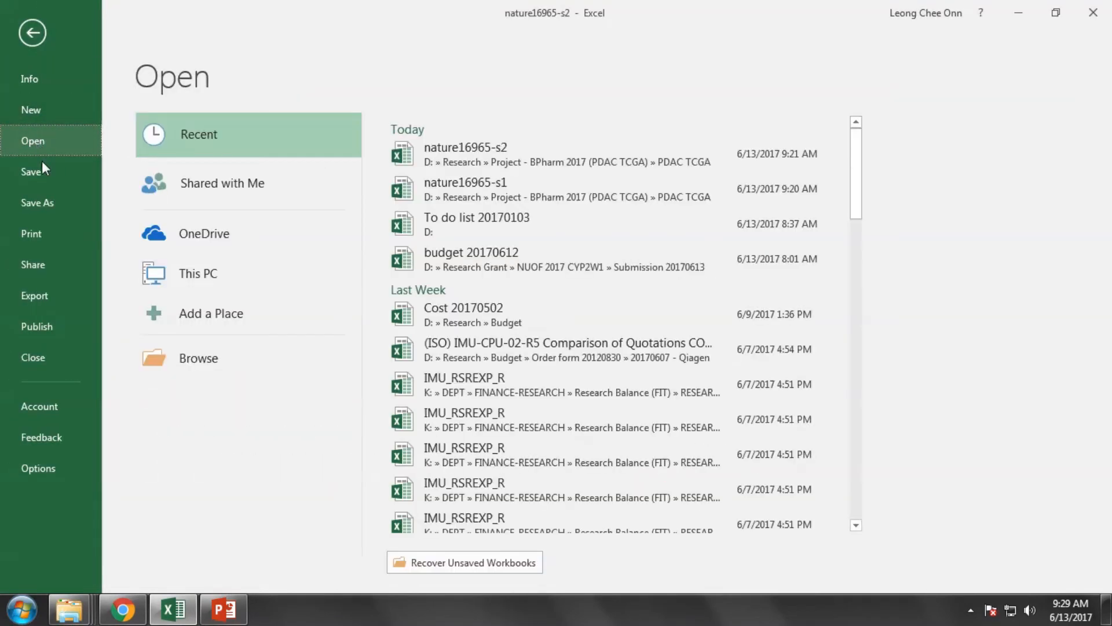
left_click(199, 357)
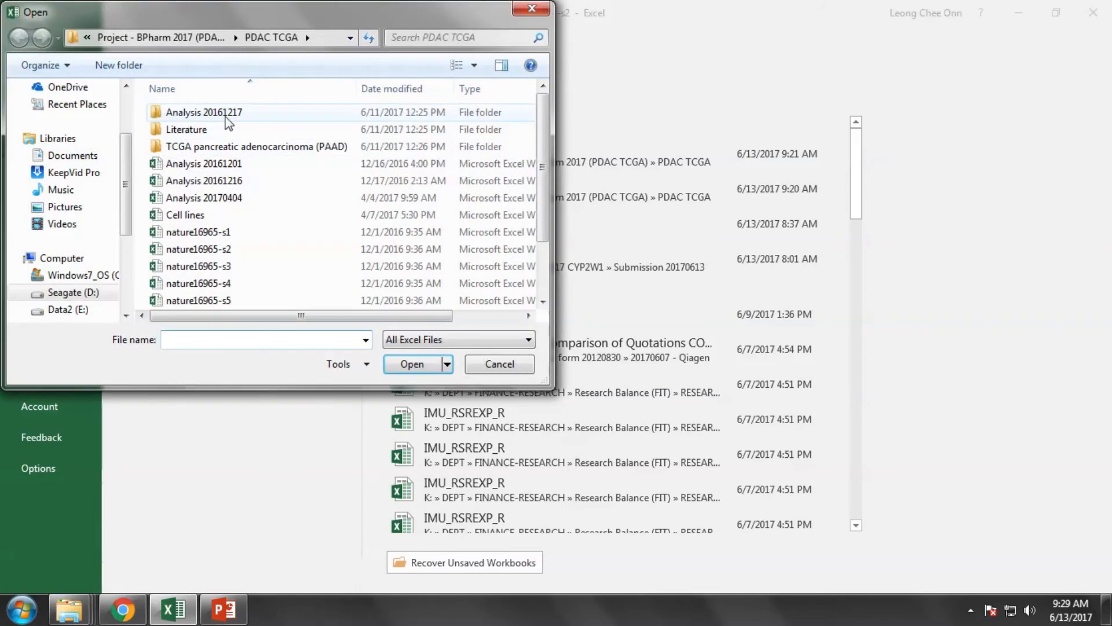
scroll(81, 163, "up", 2)
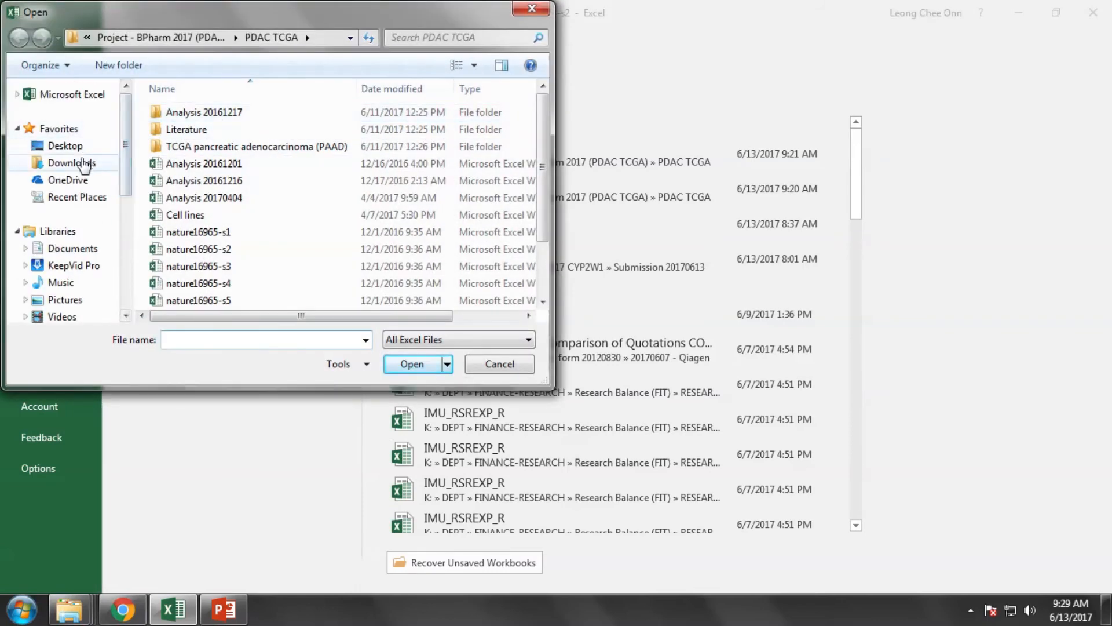
left_click(72, 163)
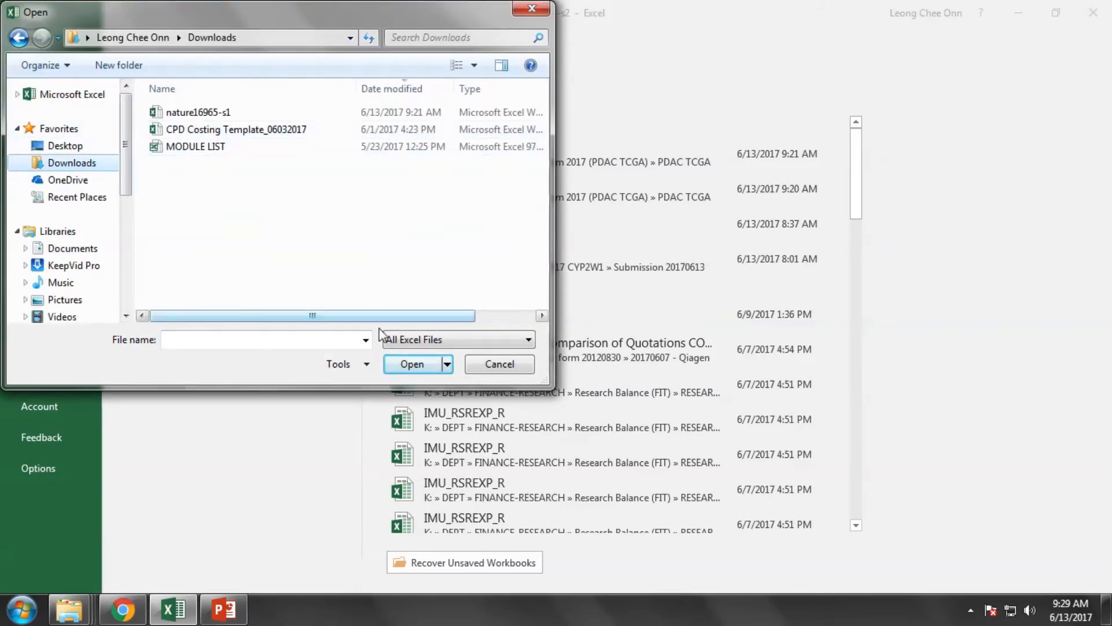
left_click(406, 339)
left_click(412, 353)
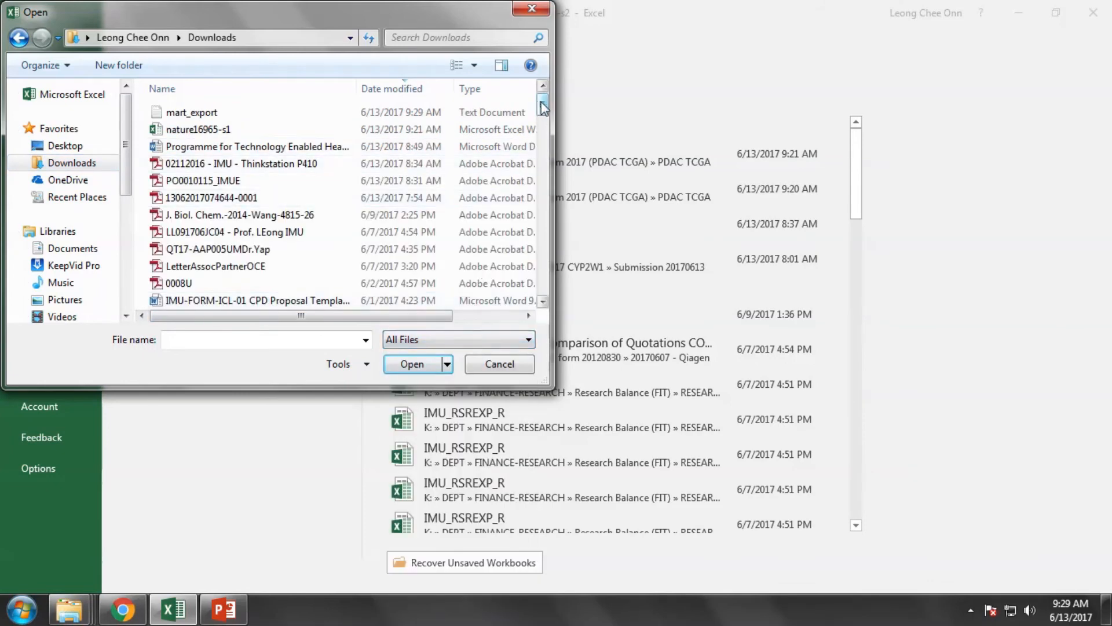
double_click(191, 113)
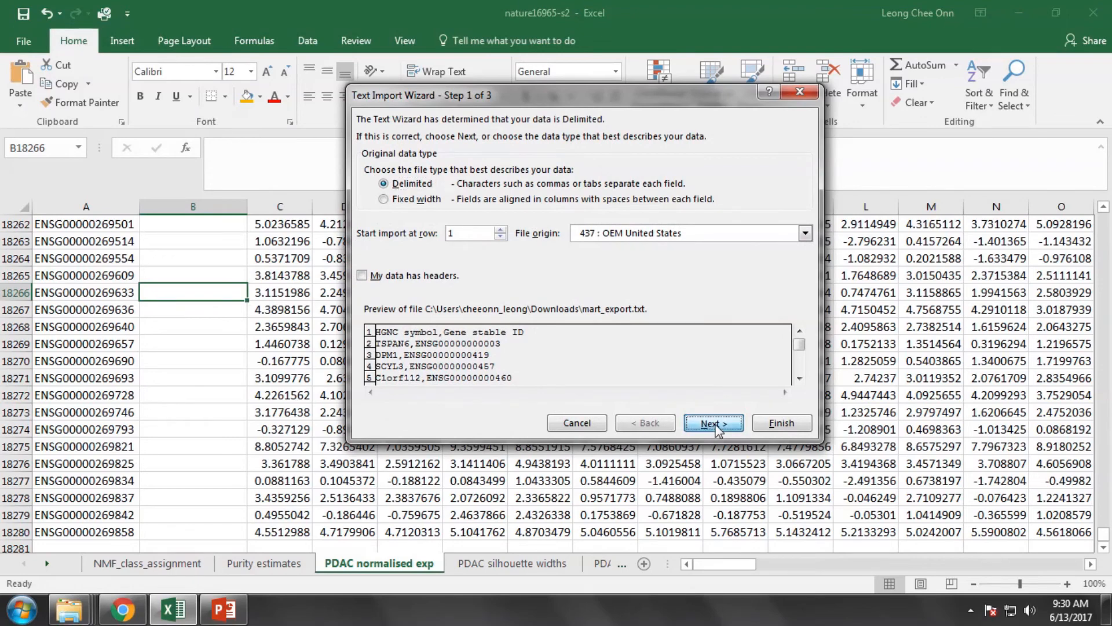
- Import mart_export as delimited text split by commas only, instead of tabs, keeping the General column format
left_click(714, 424)
left_click(373, 167)
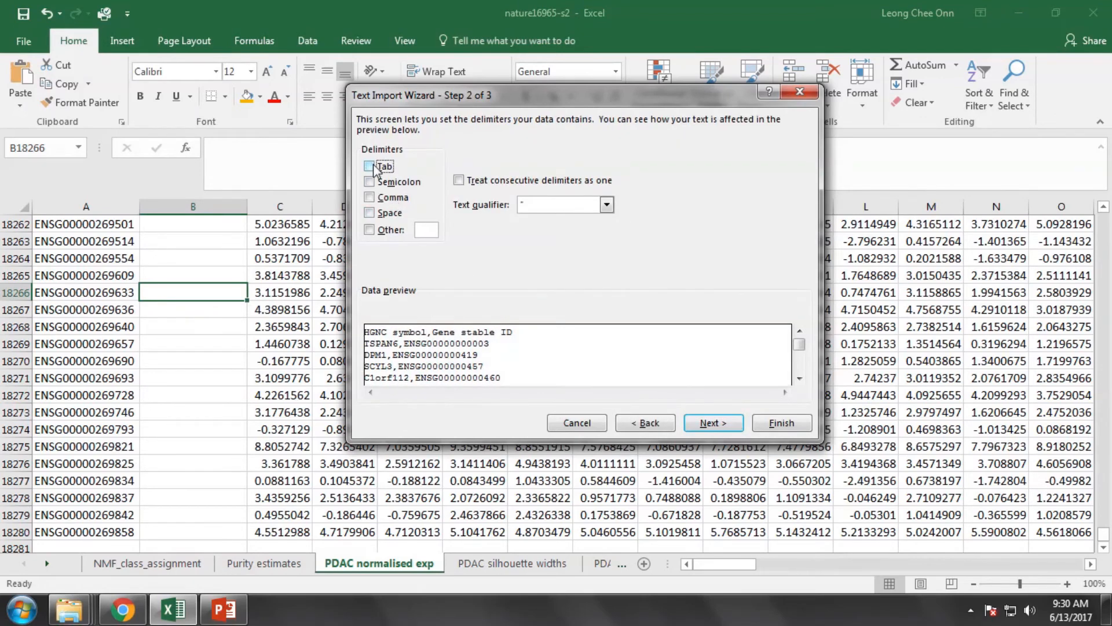
left_click(371, 199)
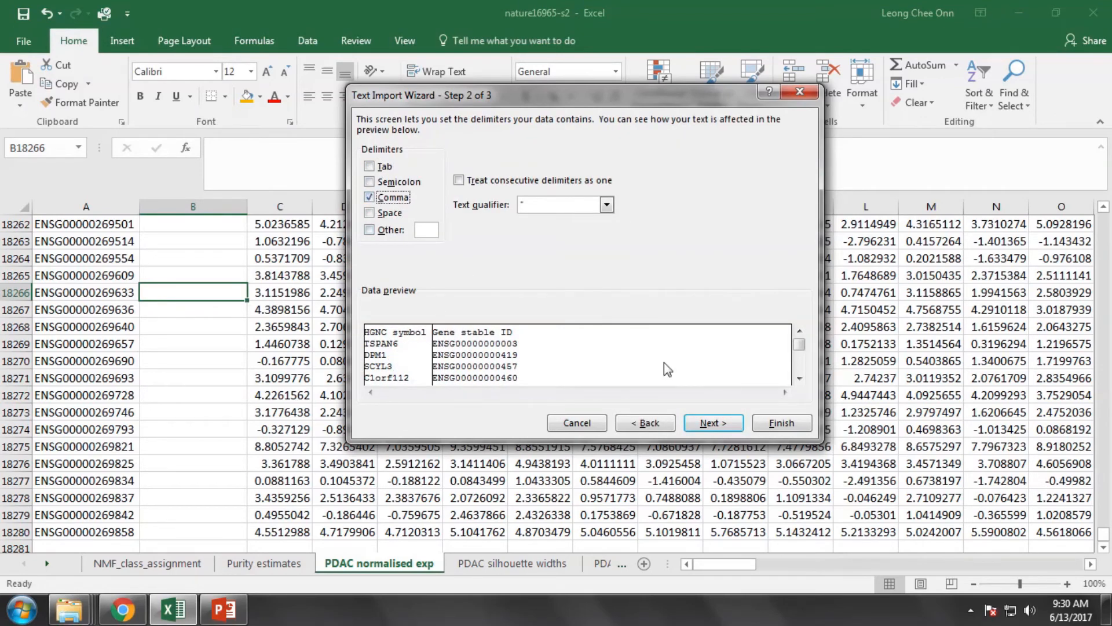
left_click_drag(800, 343, 800, 354)
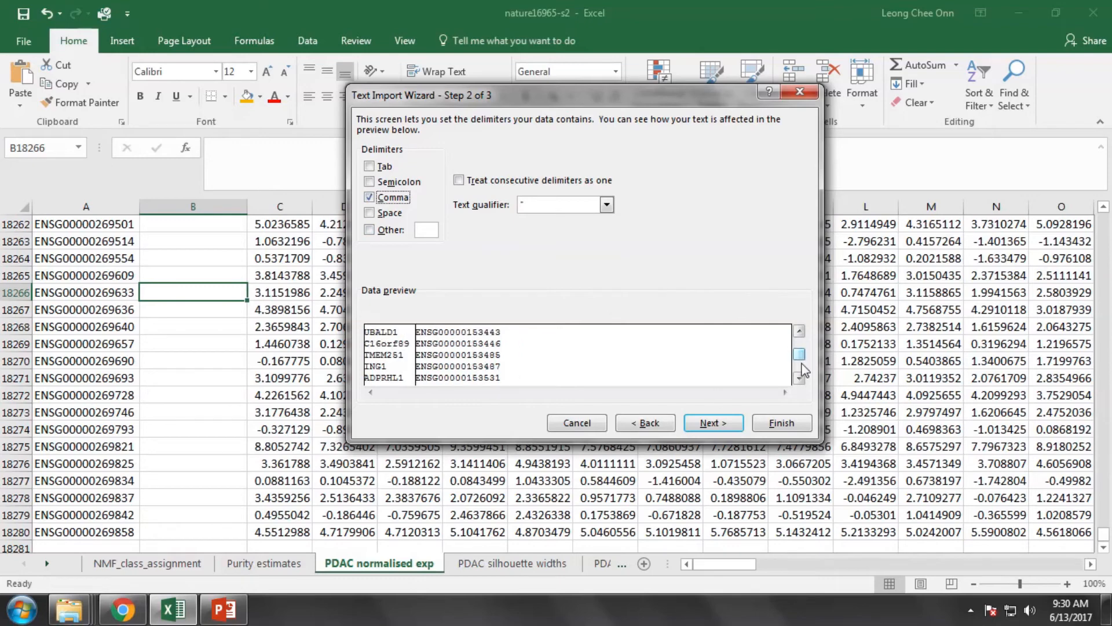
left_click(711, 423)
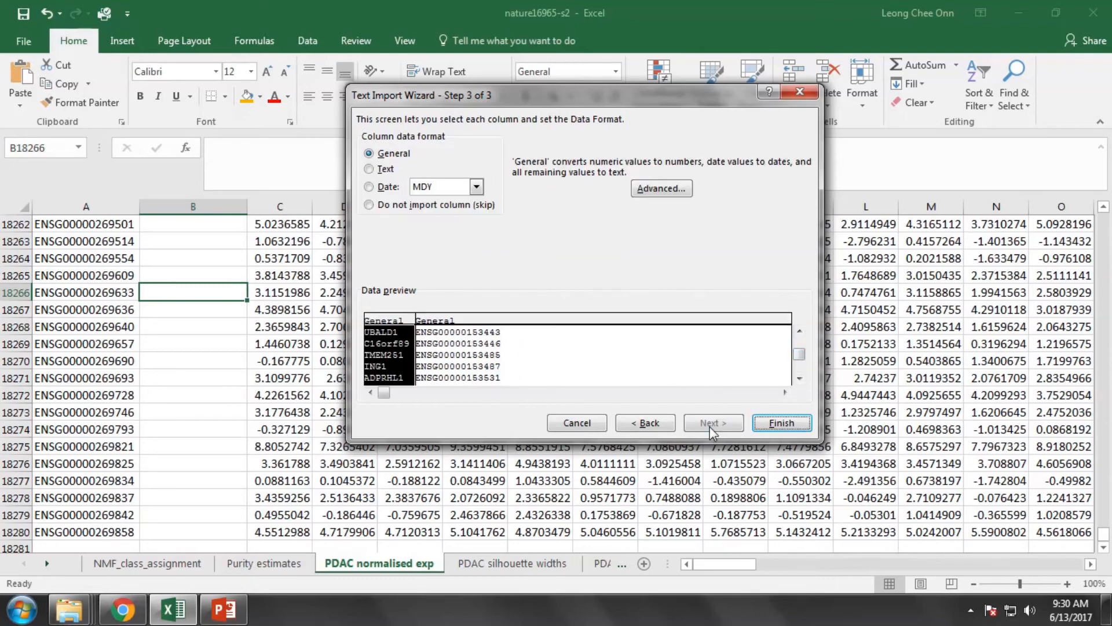
left_click(782, 424)
left_click(307, 369)
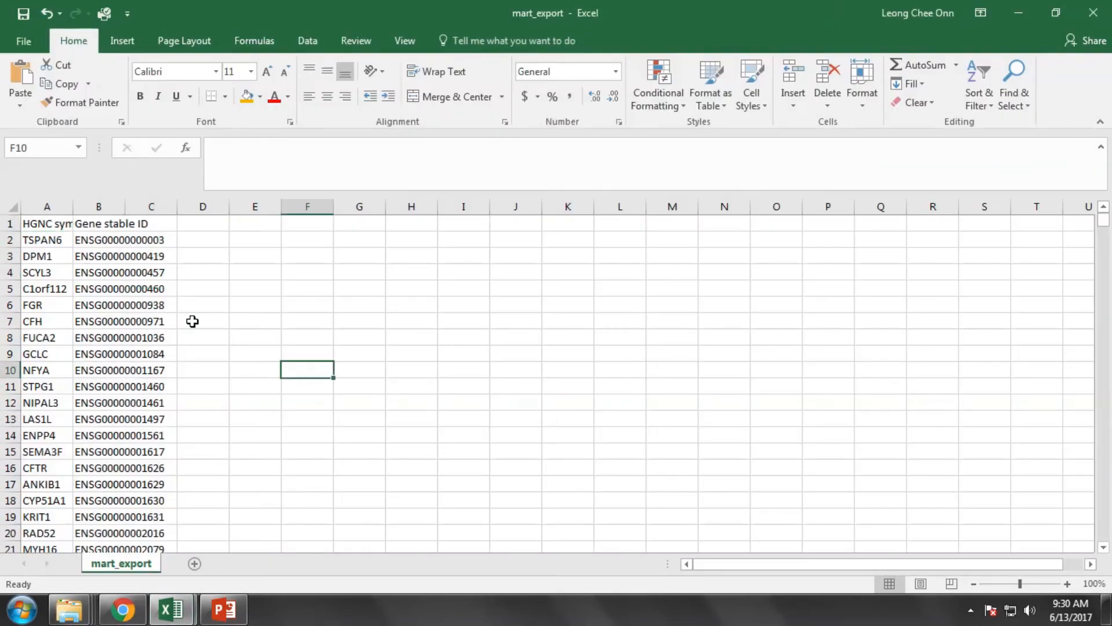
left_click(116, 240)
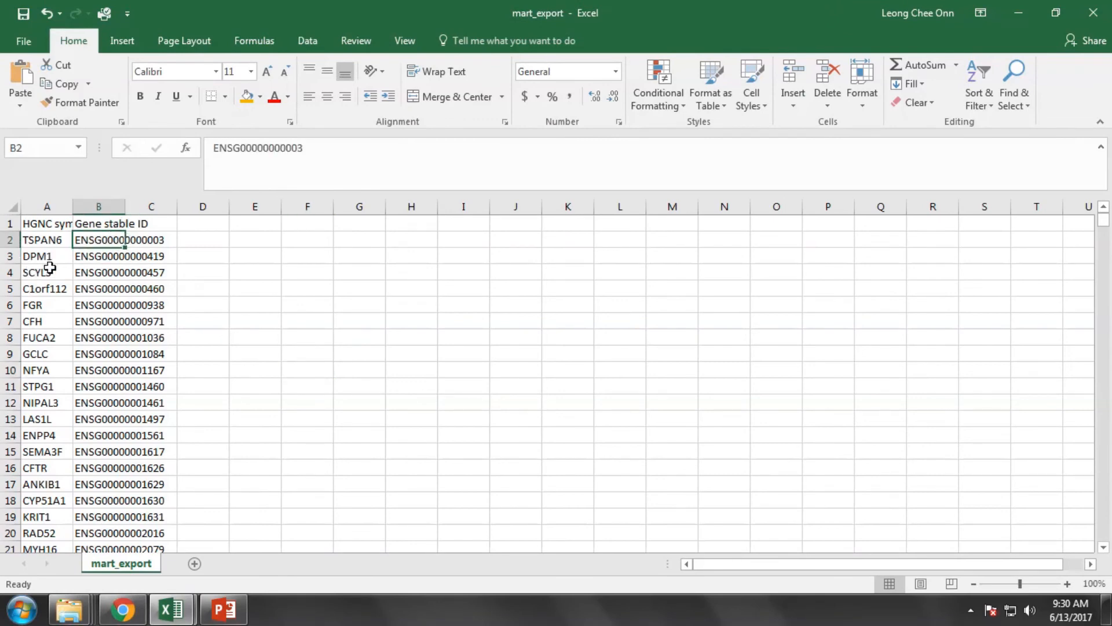
left_click(144, 294)
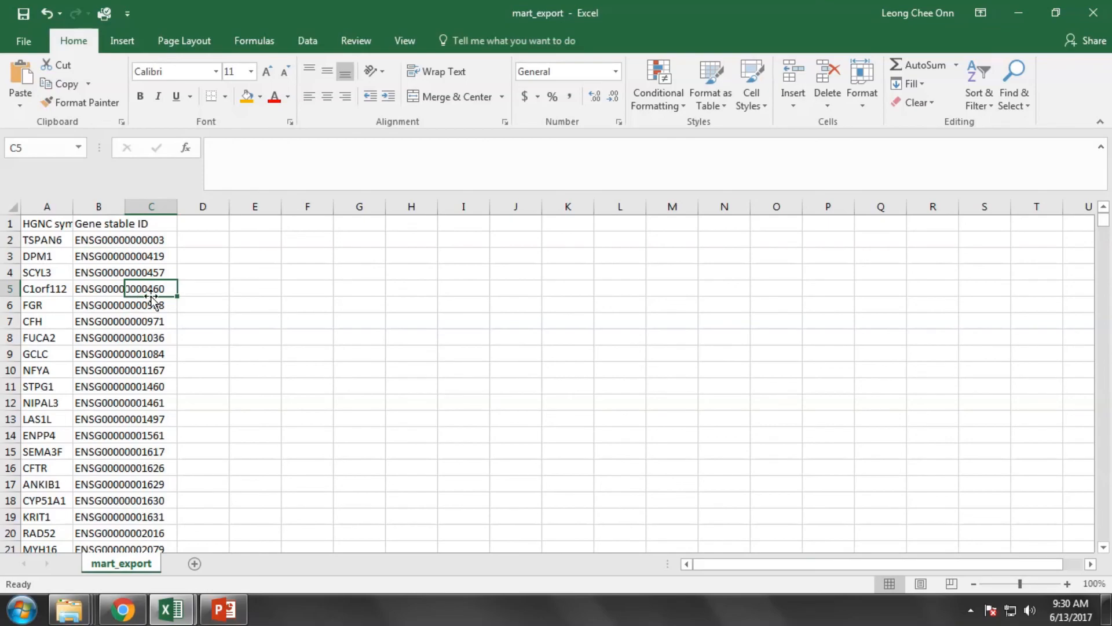
- In the nature16965-s2 workbook, start a VLOOKUP formula in B3 under HGNC ID with A3 as the lookup value
left_click(180, 619)
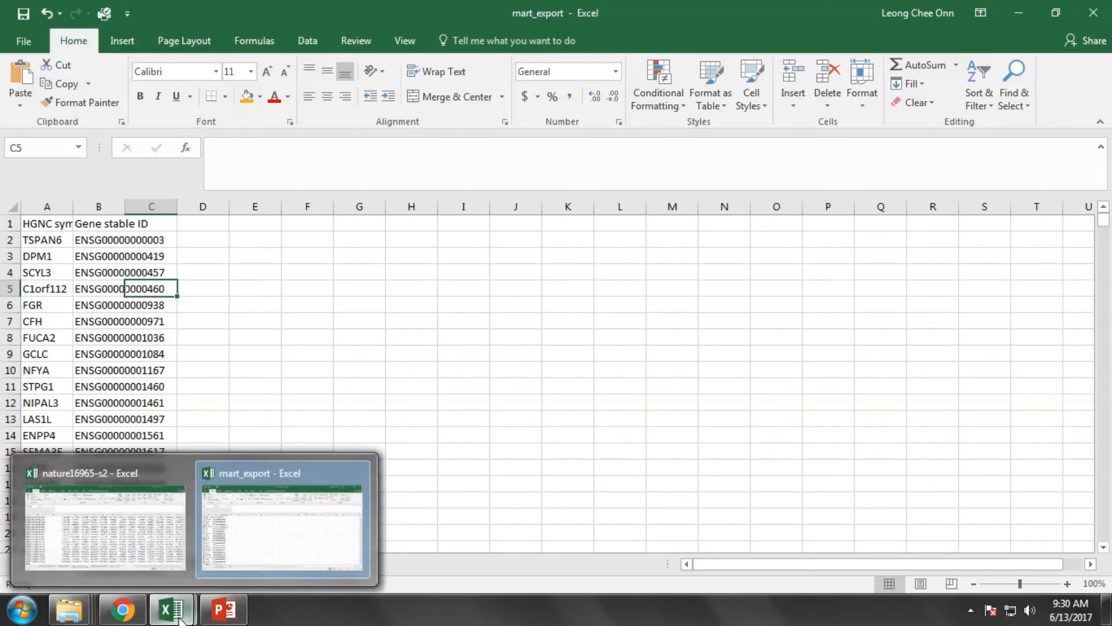
left_click(98, 522)
scroll(219, 438, "up", 20)
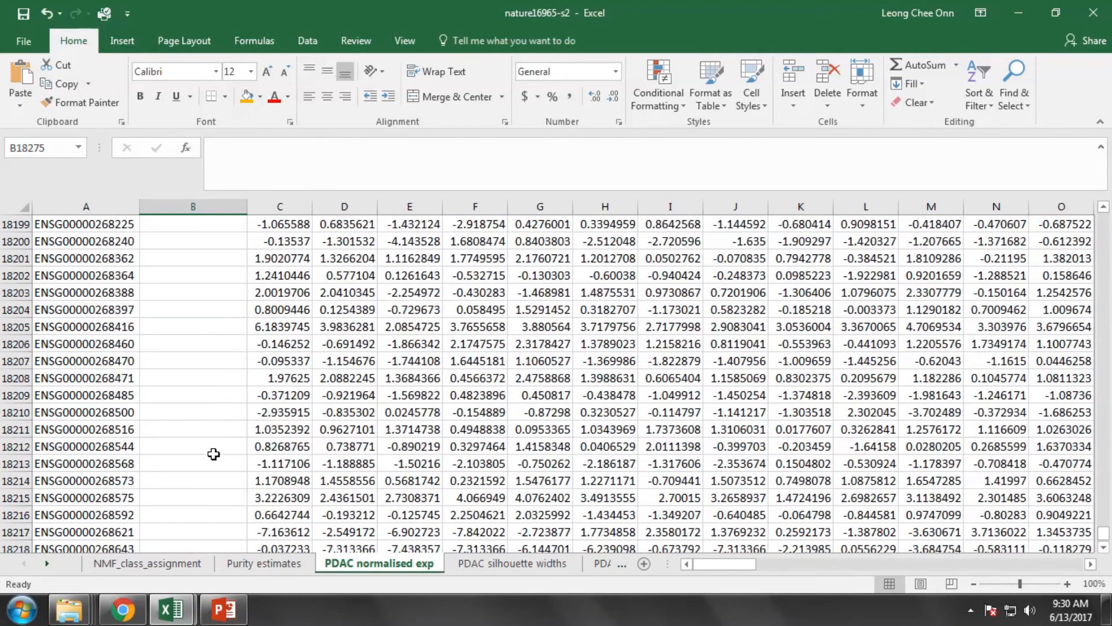
scroll(196, 412, "up", 20)
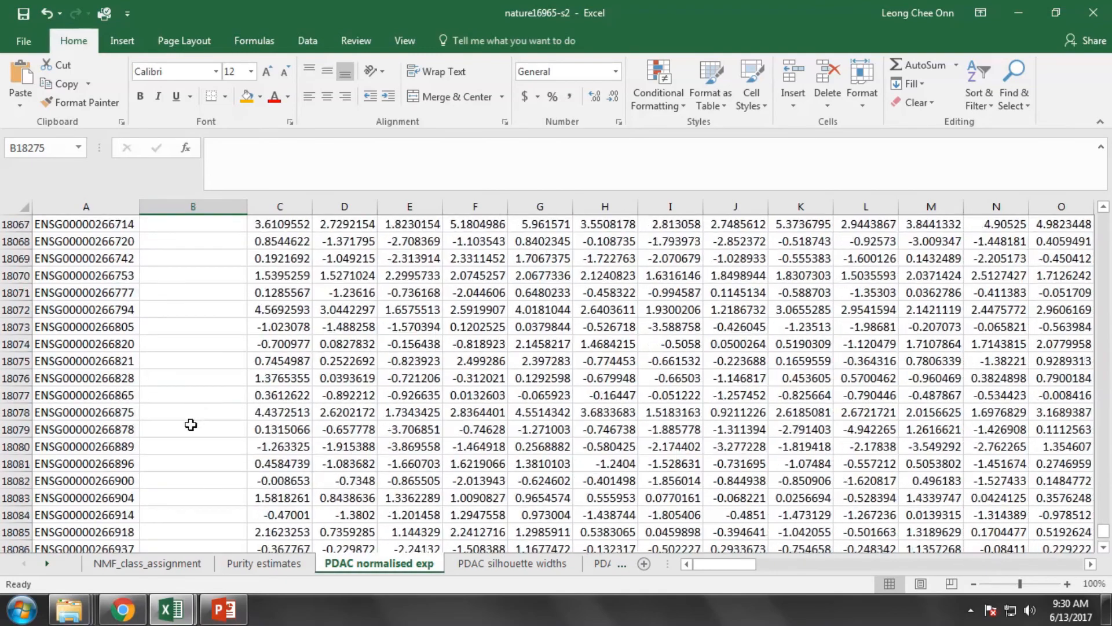
left_click_drag(1103, 528, 1104, 216)
left_click(190, 254)
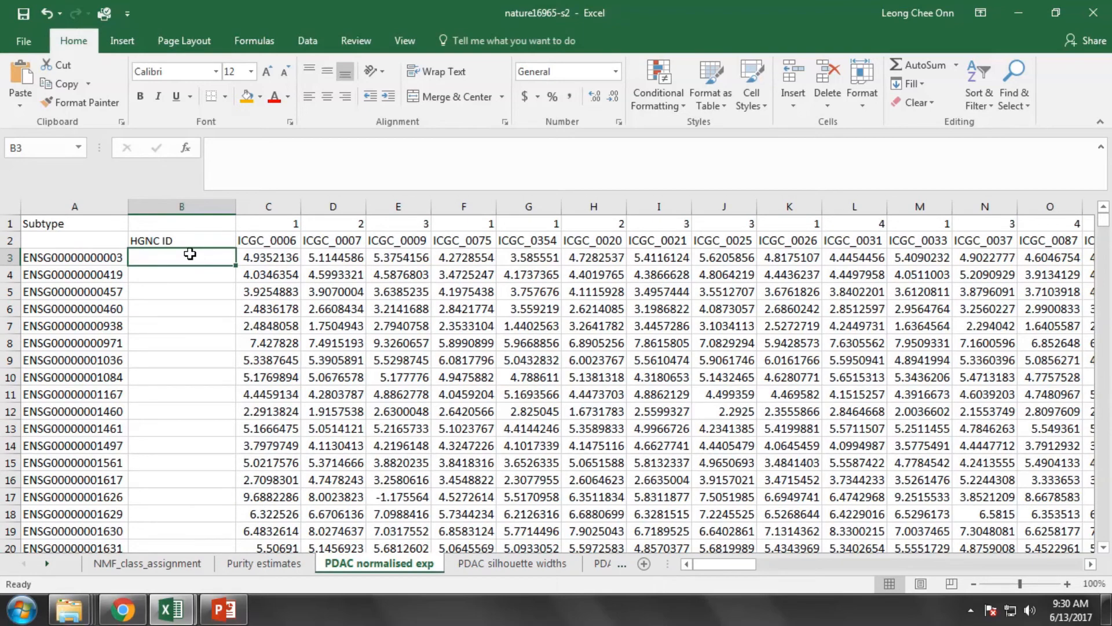
type("=")
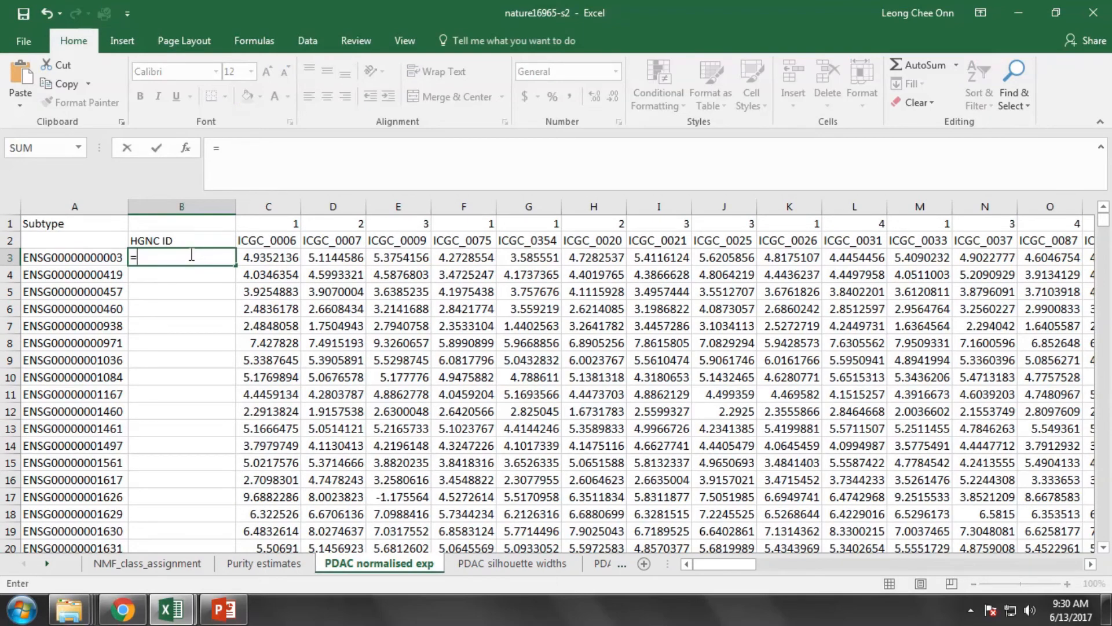
type("vlooku")
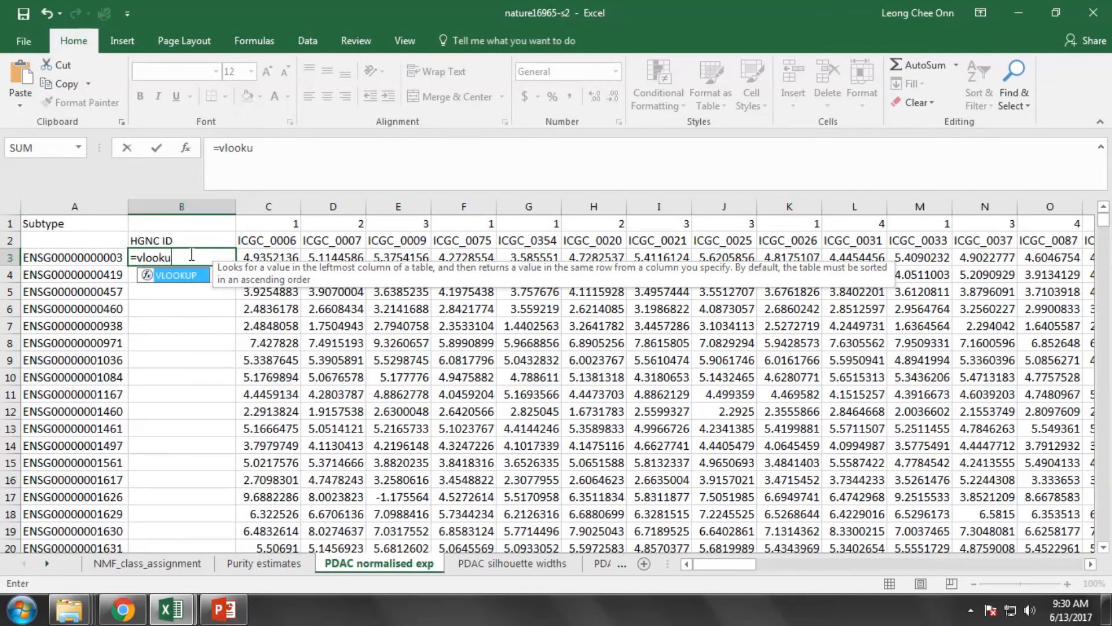
type("p(")
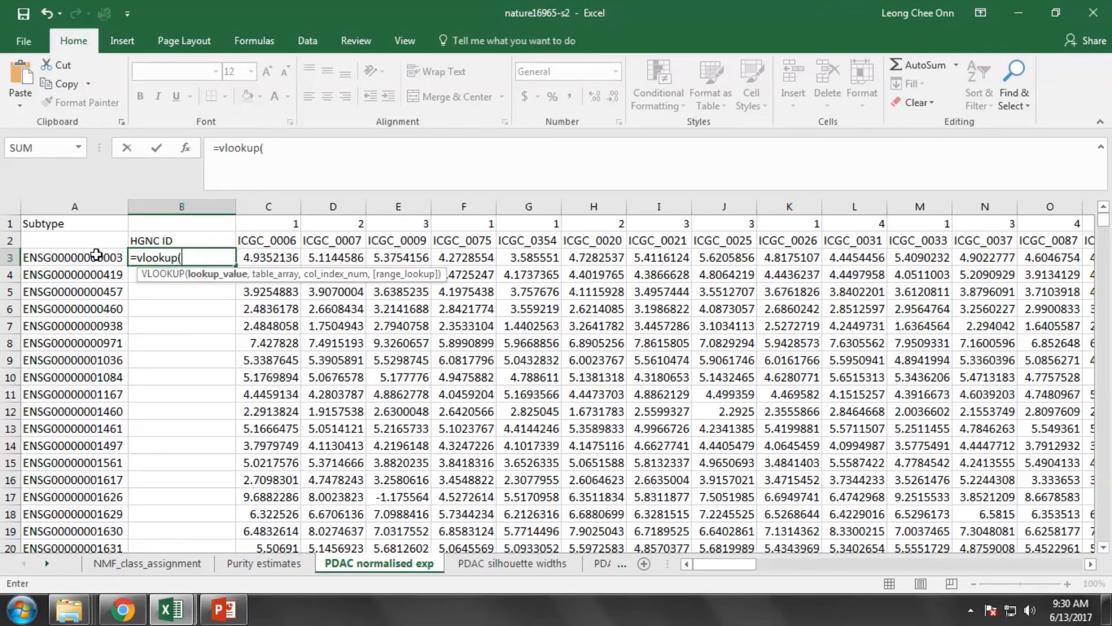
left_click(96, 255)
type(",")
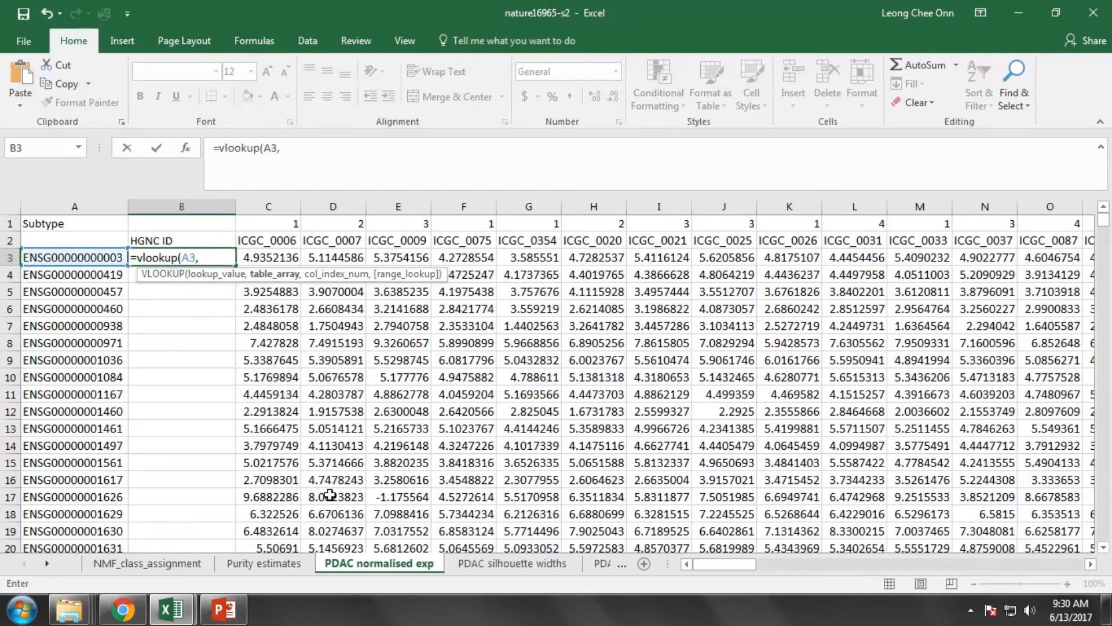
- Complete the VLOOKUP with mart_export columns A to C as the table, column index 2 and FALSE for exact match
mouse_move(172, 609)
left_click(297, 536)
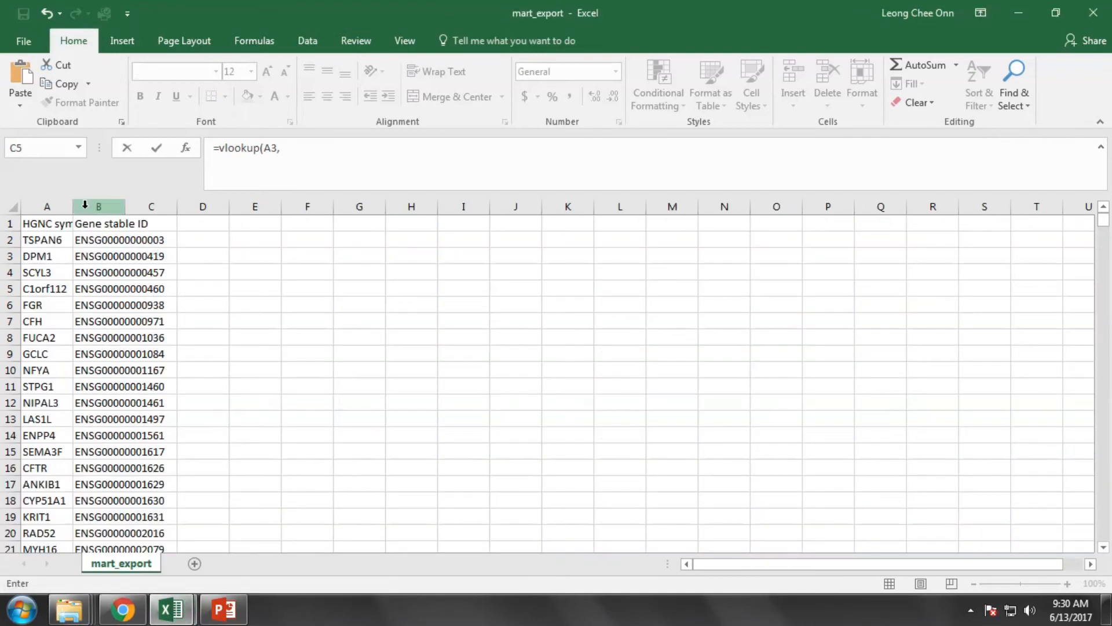
left_click_drag(54, 206, 128, 206)
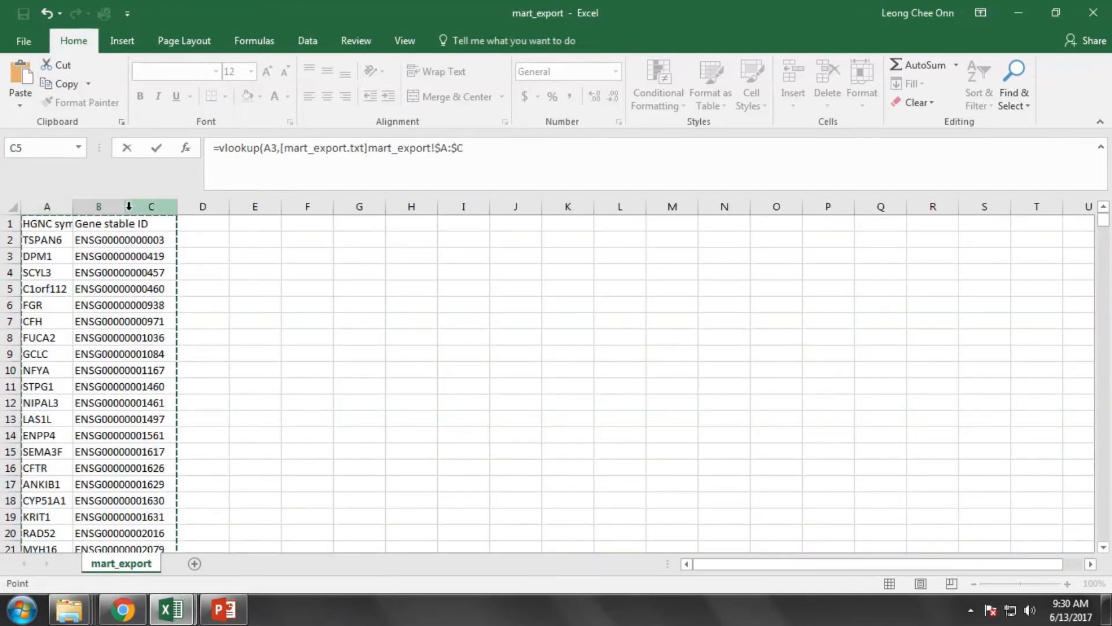
type(",2")
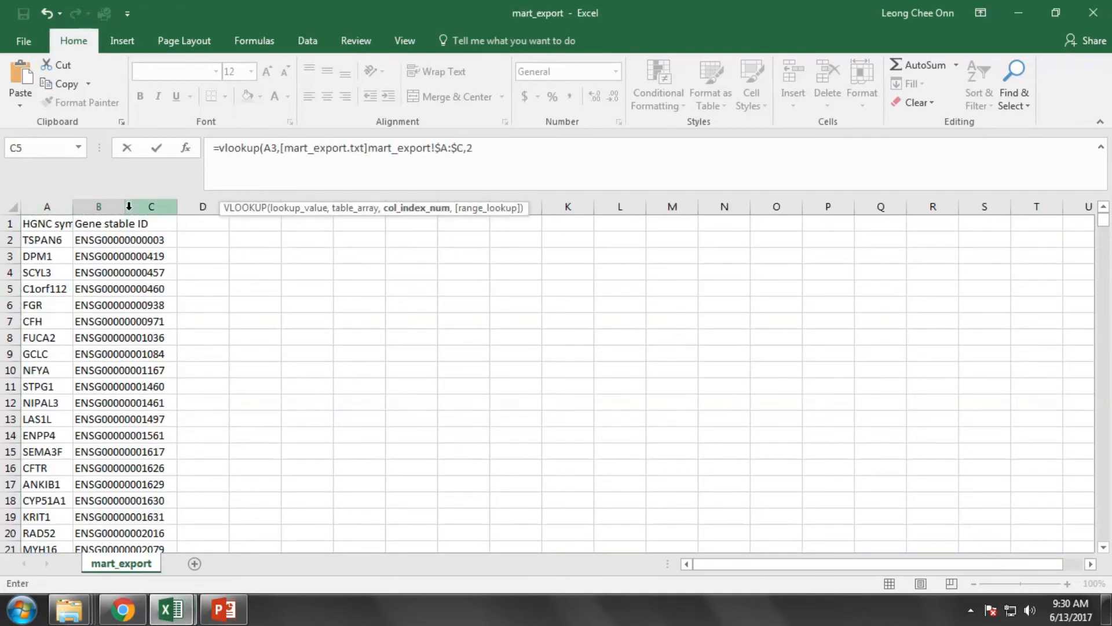
type(",false")
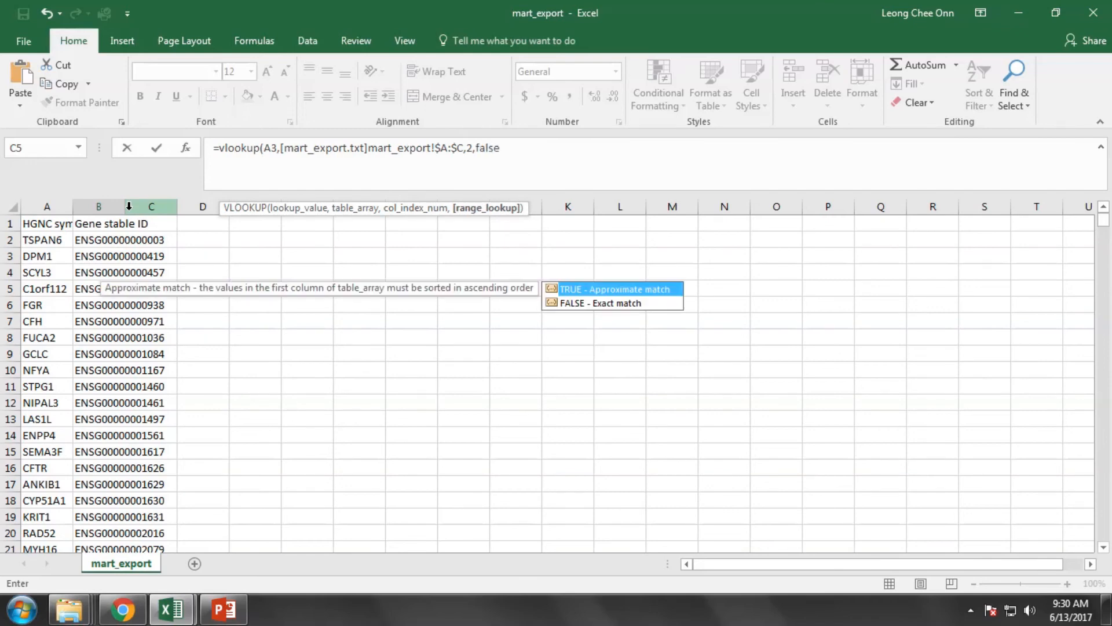
type(")")
key("Return")
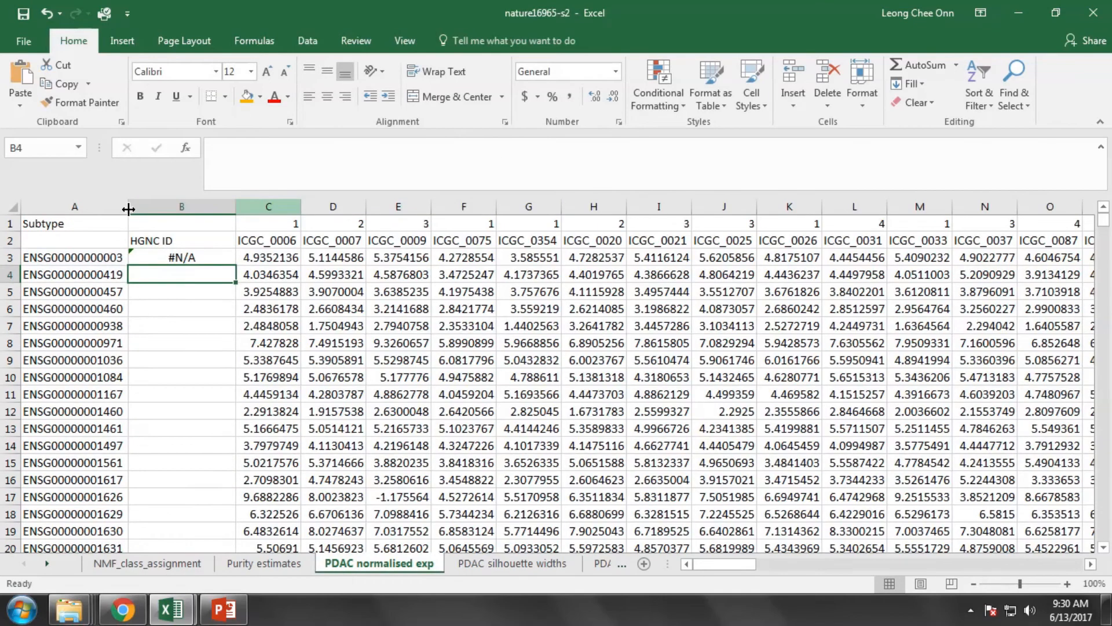
- Review the formula in B3, and insert a blank column before HGNC symbol in the mart_export workbook
left_click(187, 258)
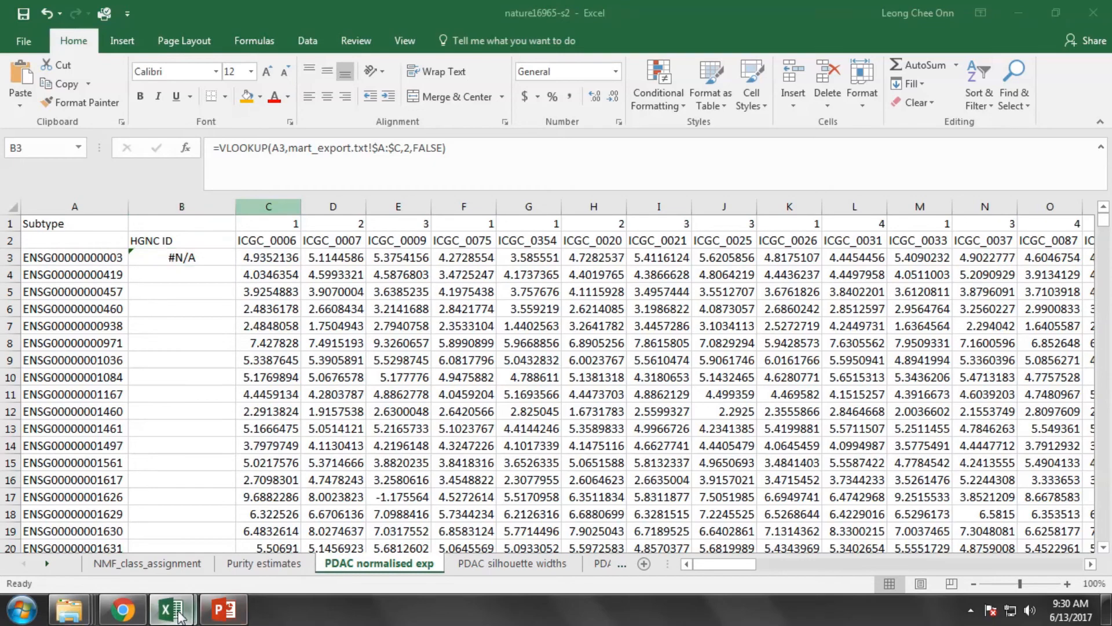
mouse_move(179, 615)
left_click(293, 544)
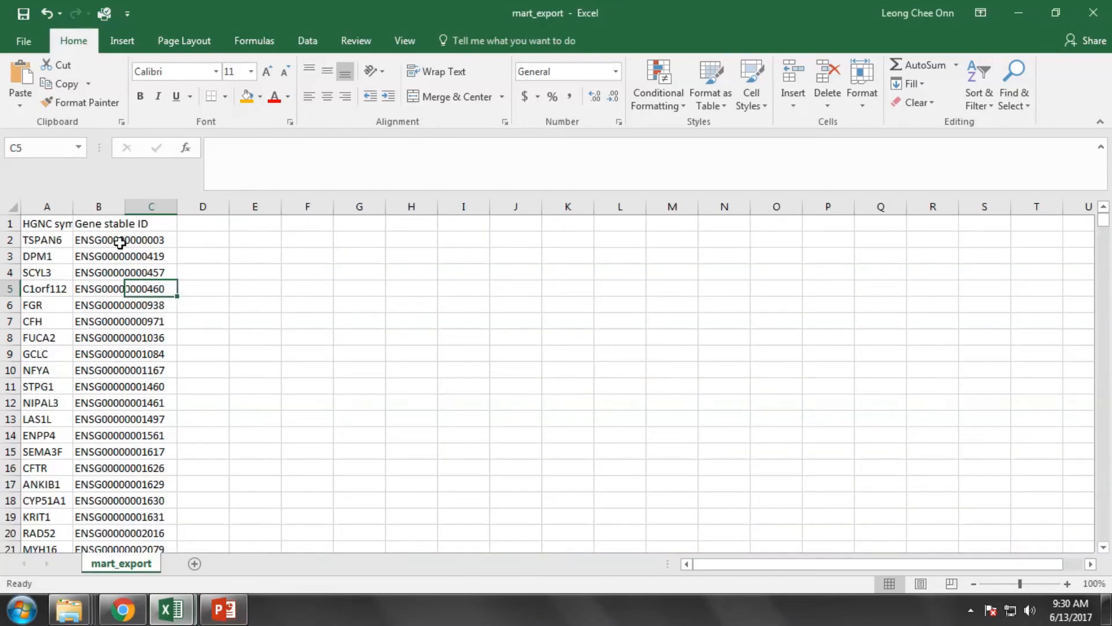
left_click(61, 207)
right_click(67, 207)
left_click(107, 323)
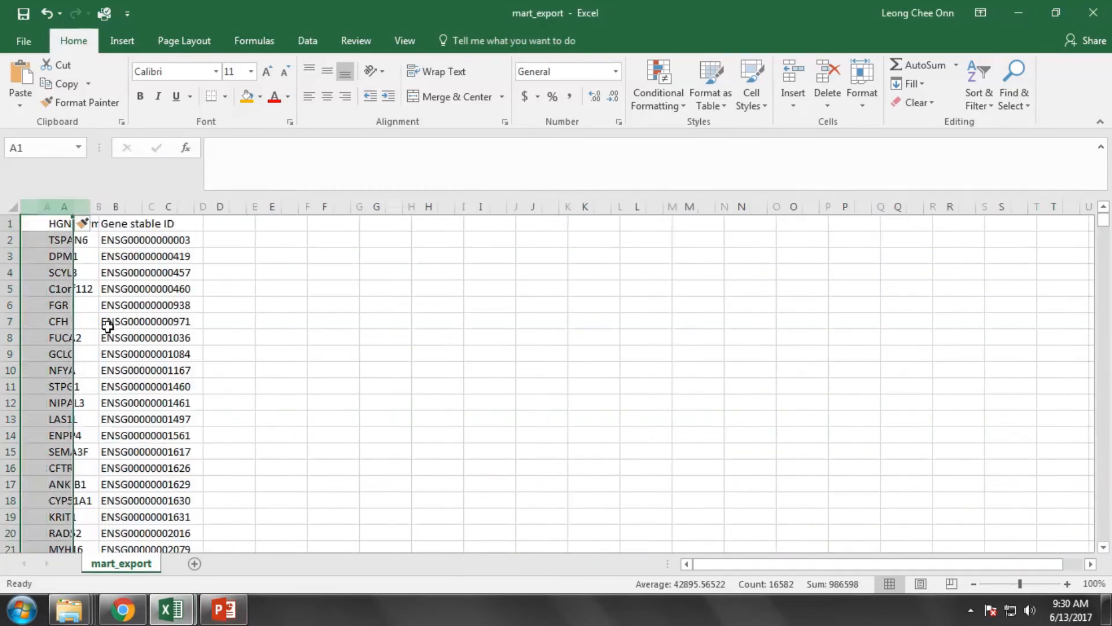
- Move the Gene stable ID column into the blank column A and autofit that column's width
left_click(168, 207)
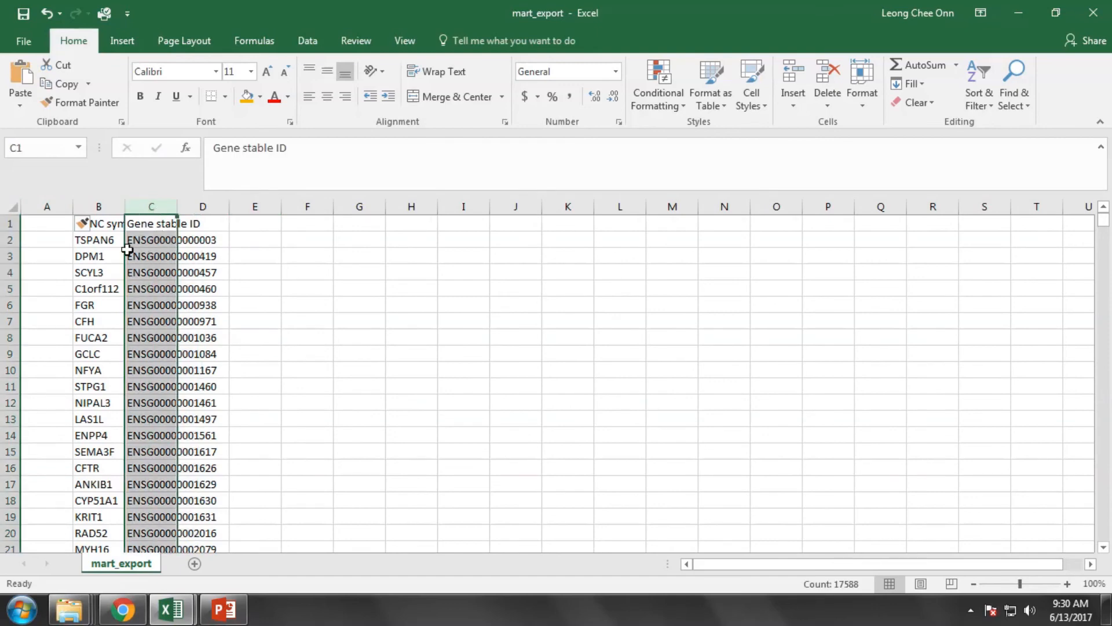
left_click_drag(127, 249, 128, 256)
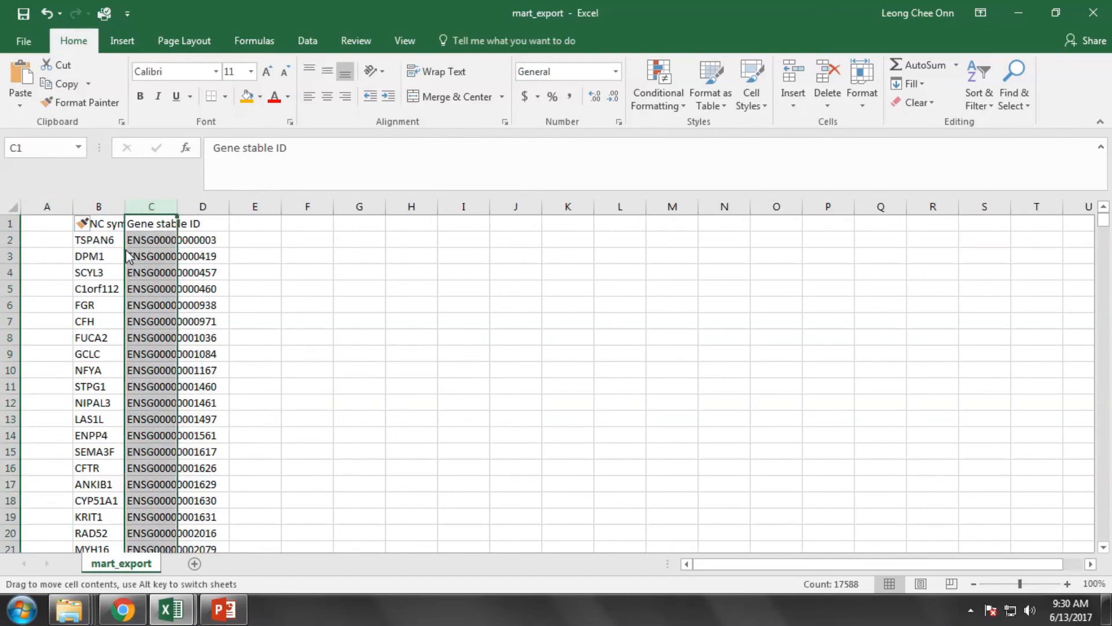
left_click_drag(99, 256, 50, 240)
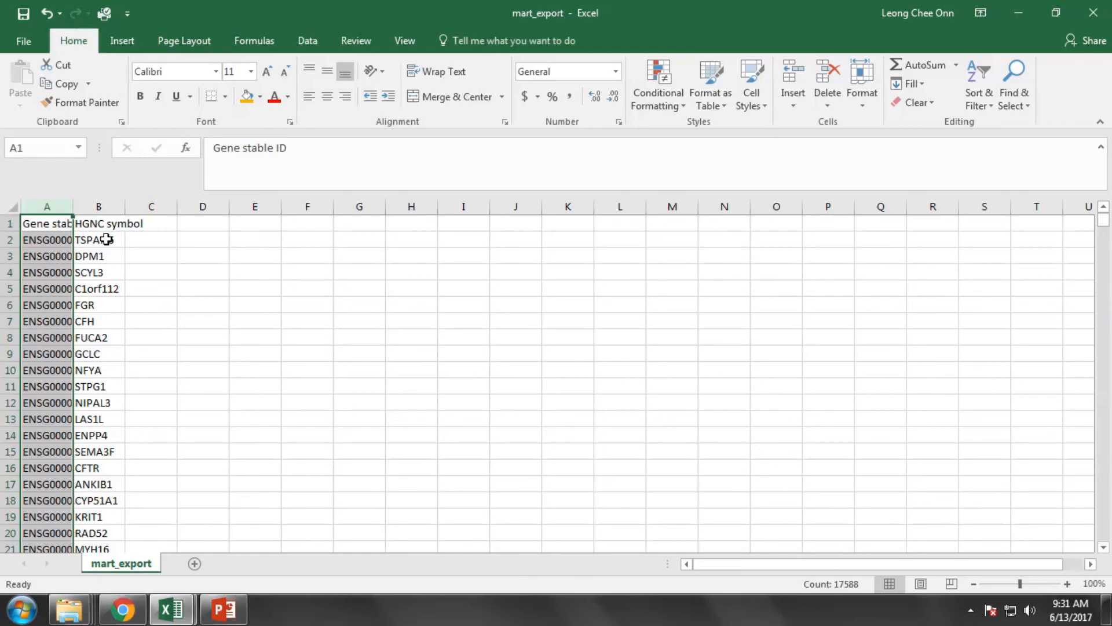
double_click(75, 207)
- In the nature16965-s2 workbook, change the table array of the VLOOKUP in B3 to columns A to B of mart_export
left_click(178, 608)
left_click(136, 558)
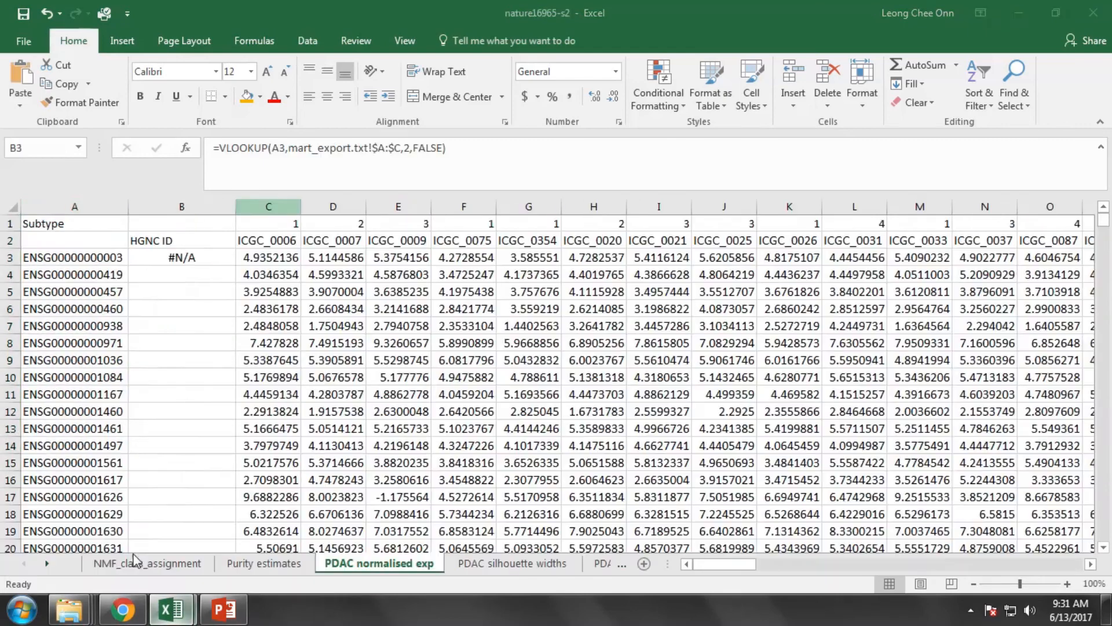
left_click(507, 155)
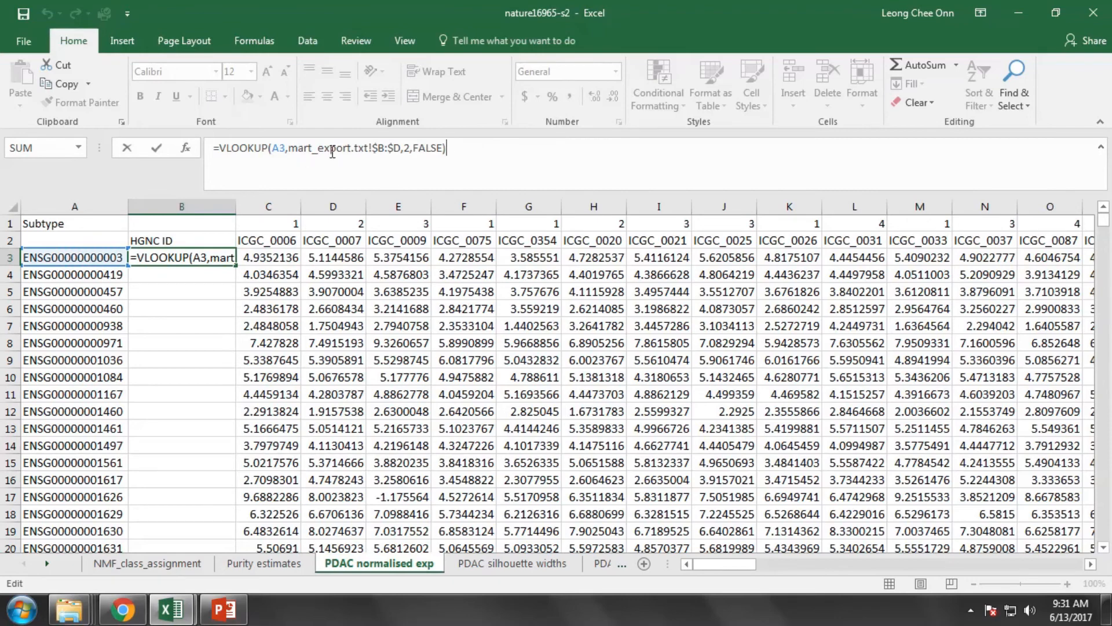
left_click_drag(292, 148, 401, 149)
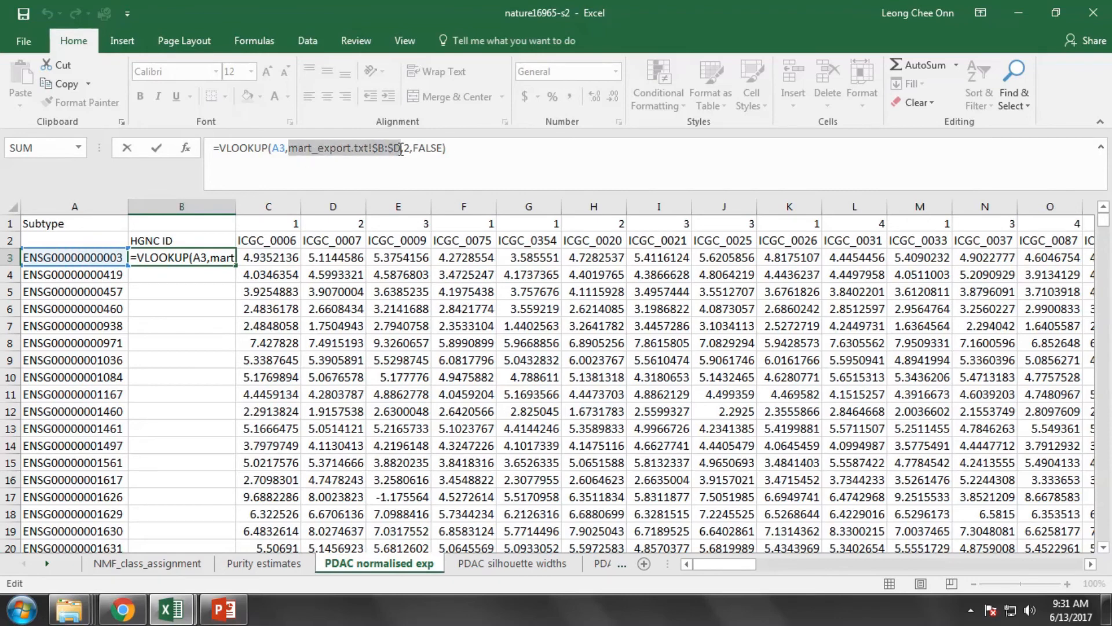
left_click(175, 608)
left_click(284, 519)
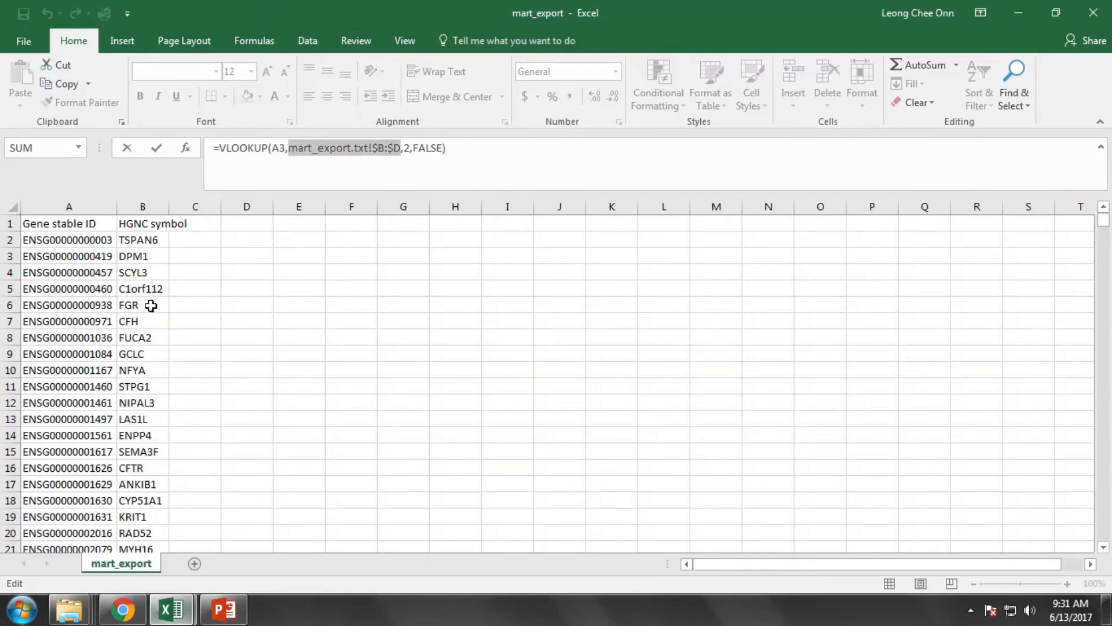
left_click_drag(65, 207, 133, 206)
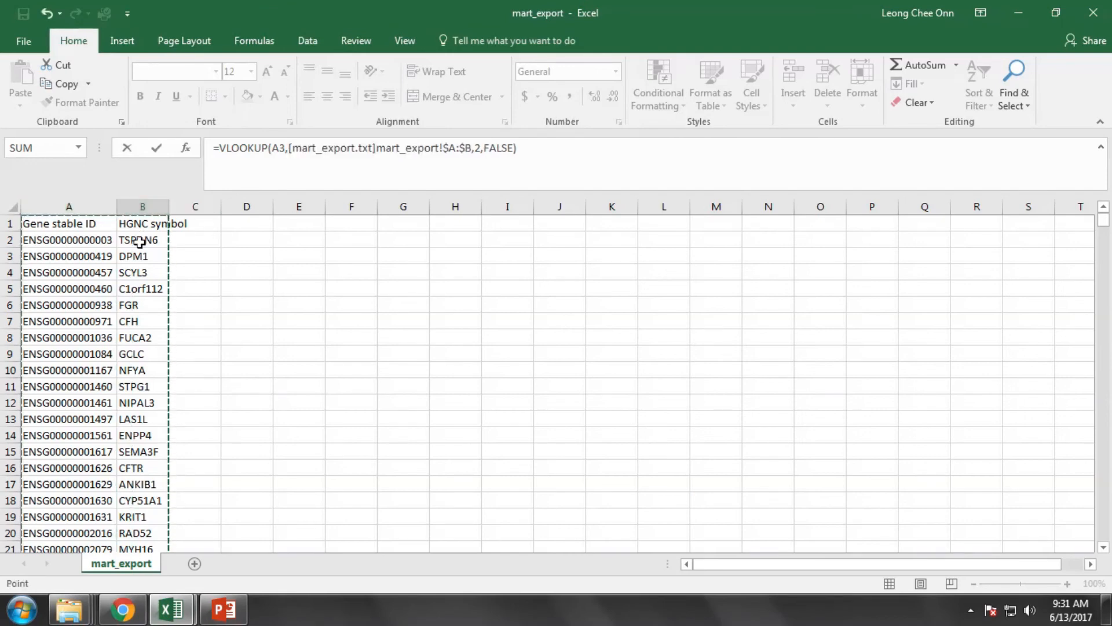
key("Return")
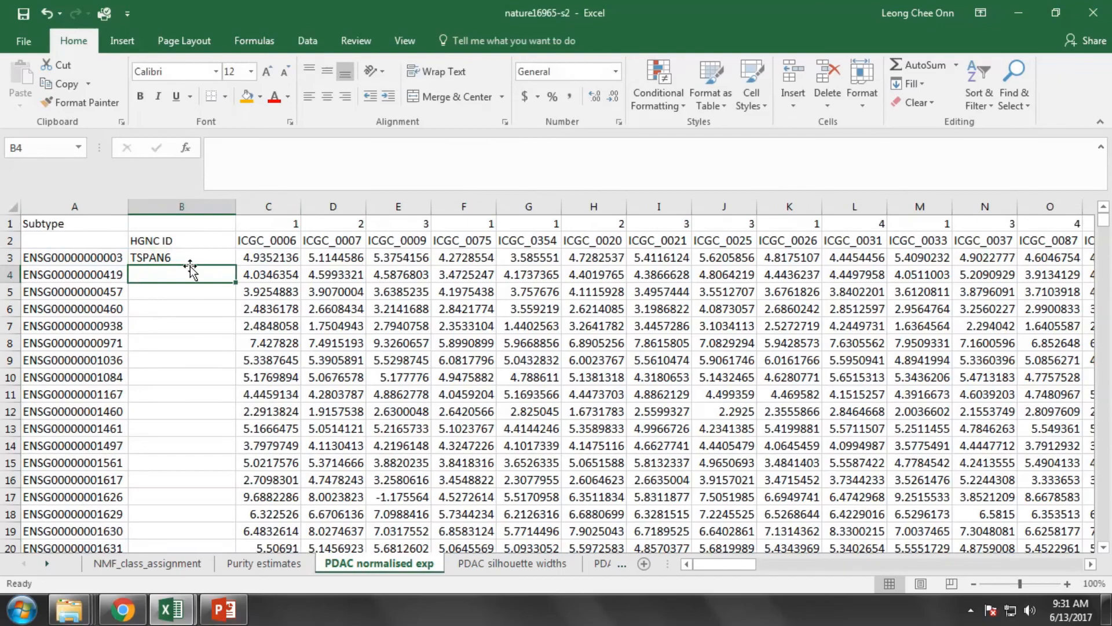
- Copy the VLOOKUP formula in B3 down the HGNC ID column to the last gene row, B18280
key("ctrl+c")
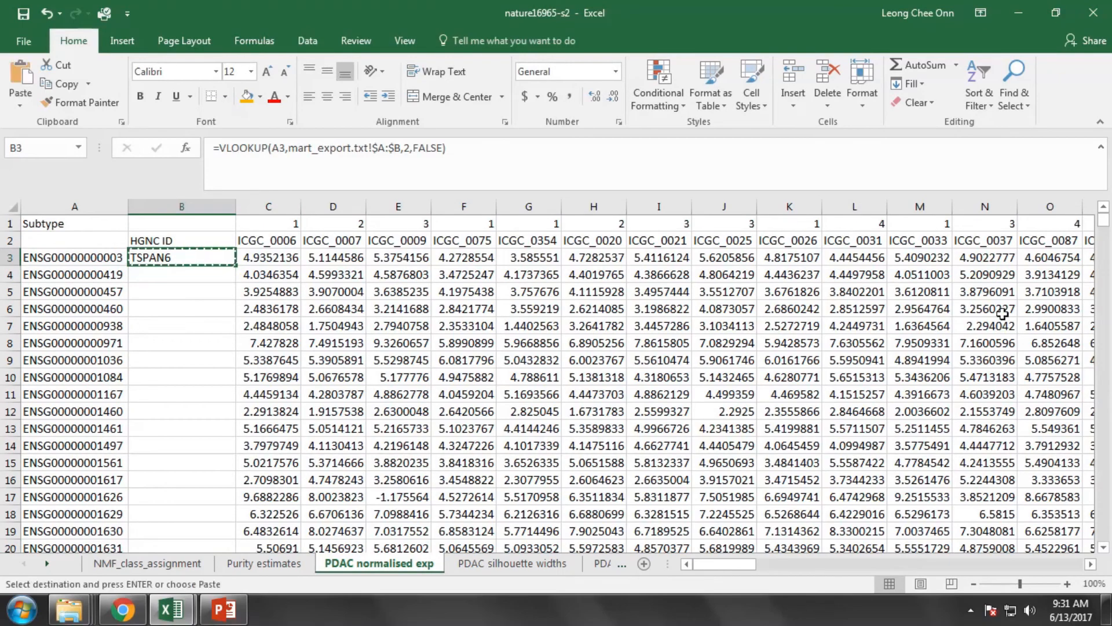
left_click_drag(1103, 221, 1107, 544)
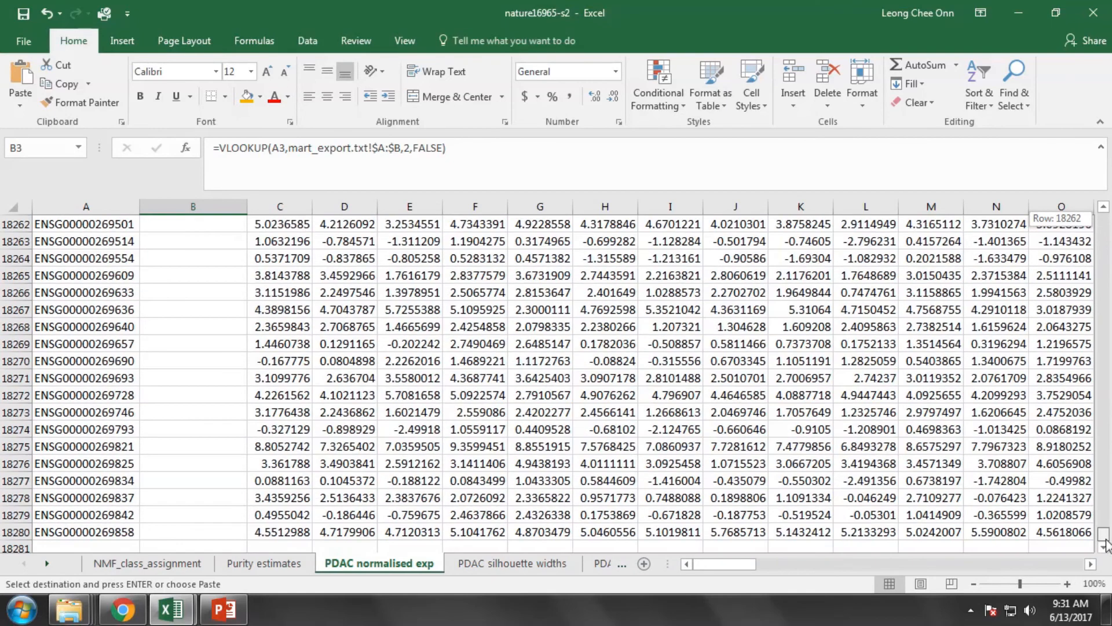
left_click(238, 531, "shift")
key("ctrl+v")
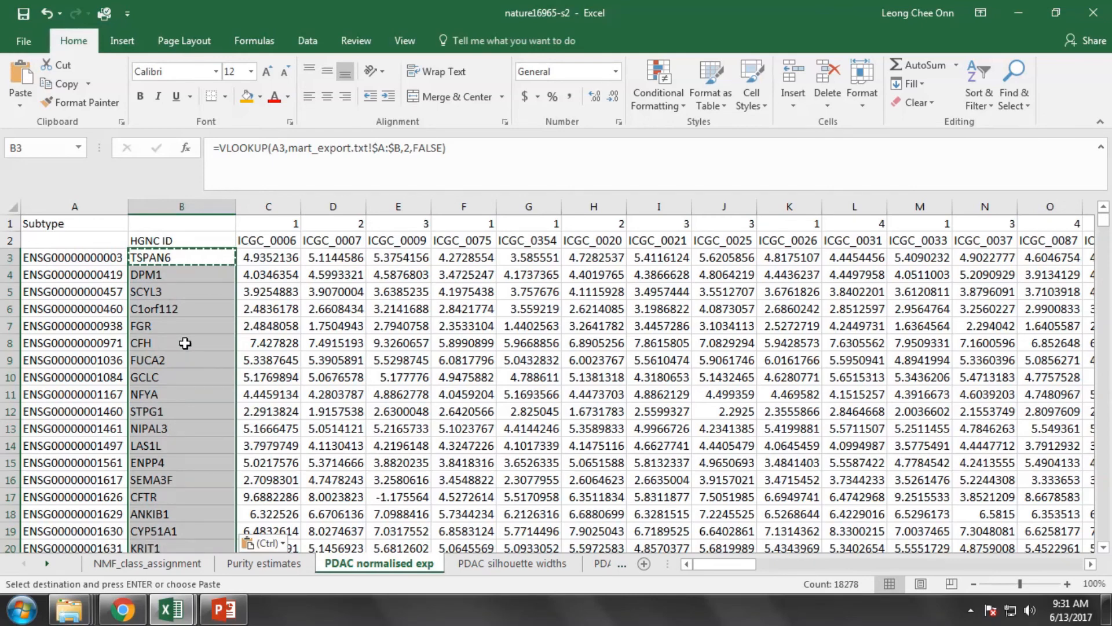
- Look through the filled HGNC ID column for #N/A entries and copy the gene ID in A118
left_click(191, 346)
scroll(190, 356, "down", 9)
scroll(191, 354, "down", 20)
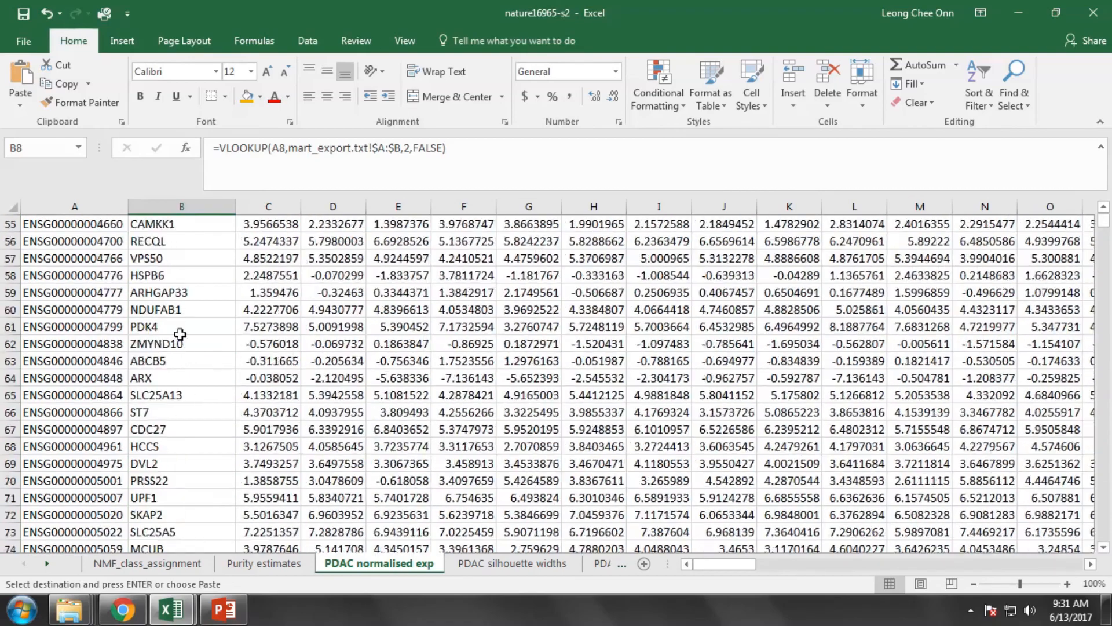
scroll(192, 351, "down", 15)
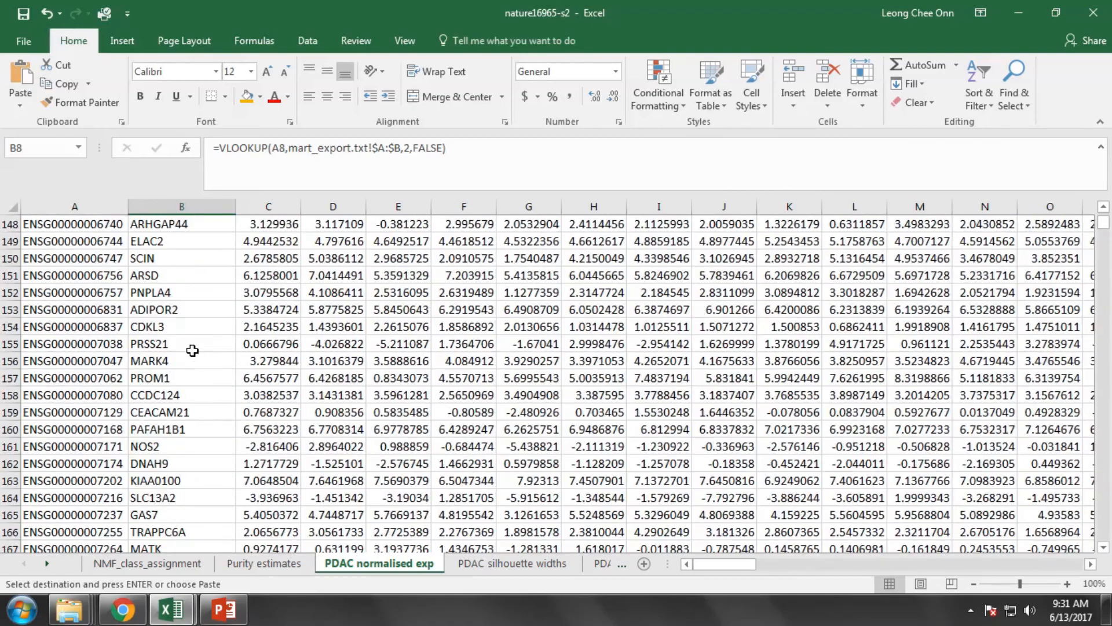
scroll(193, 354, "up", 14)
scroll(193, 356, "up", 8)
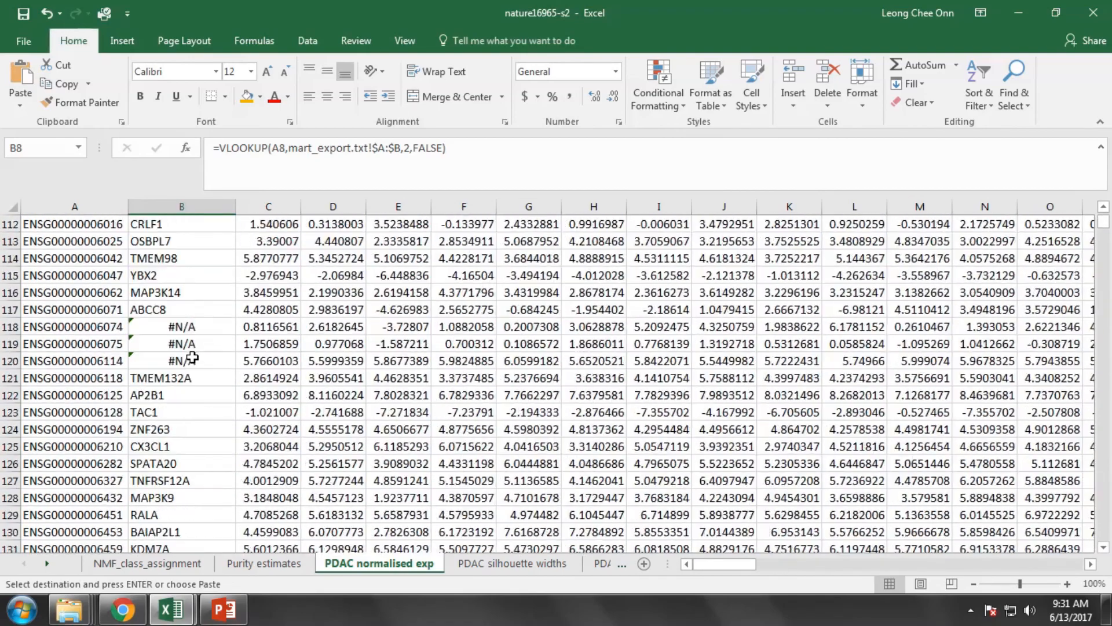
left_click(182, 379)
left_click(74, 378)
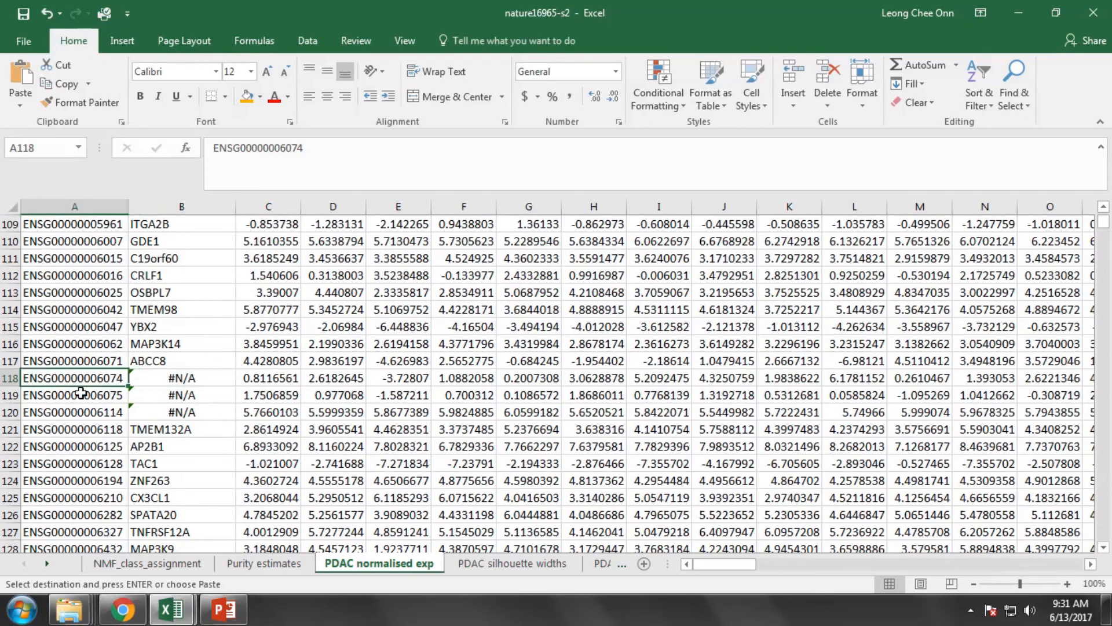
key("ctrl+c")
mouse_move(171, 610)
left_click(215, 561)
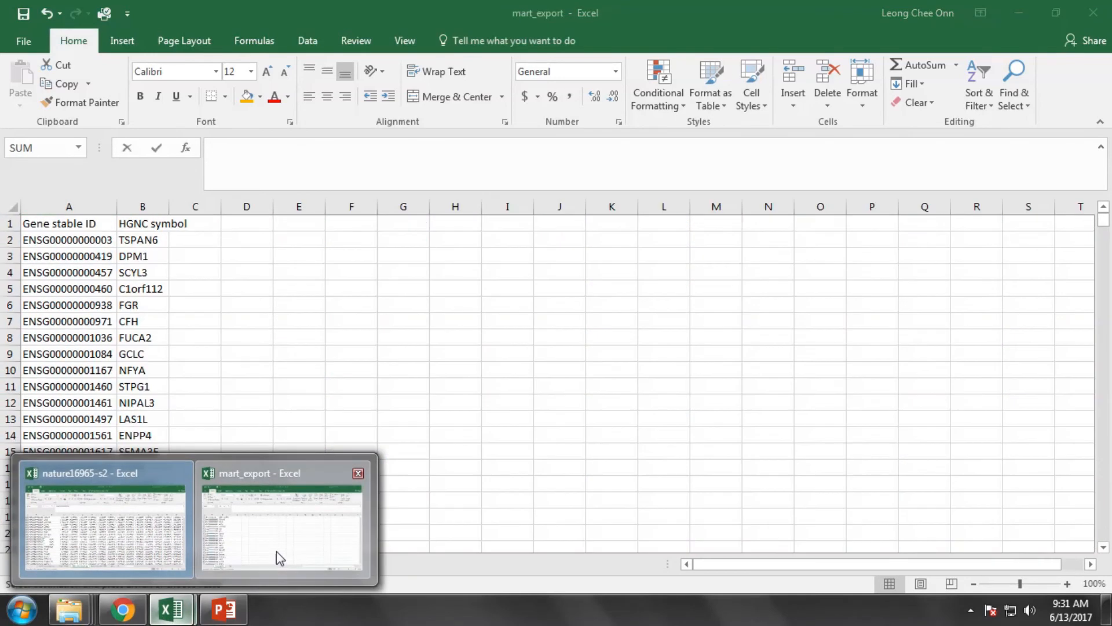
left_click(771, 369)
left_click(1026, 93)
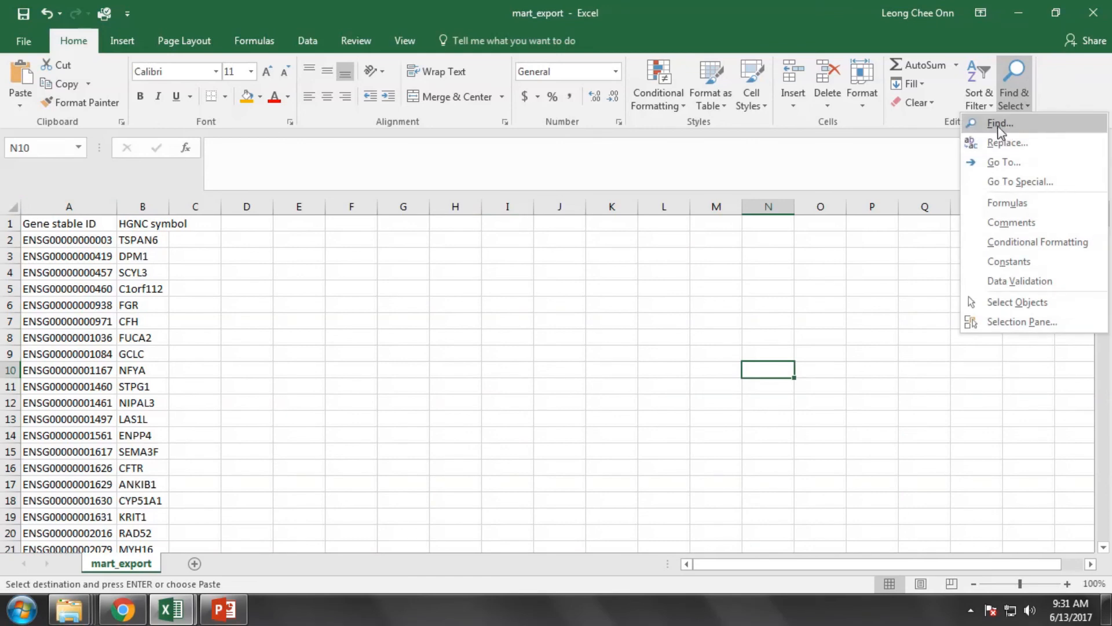
left_click(1001, 119)
key("ctrl+v")
key("Return")
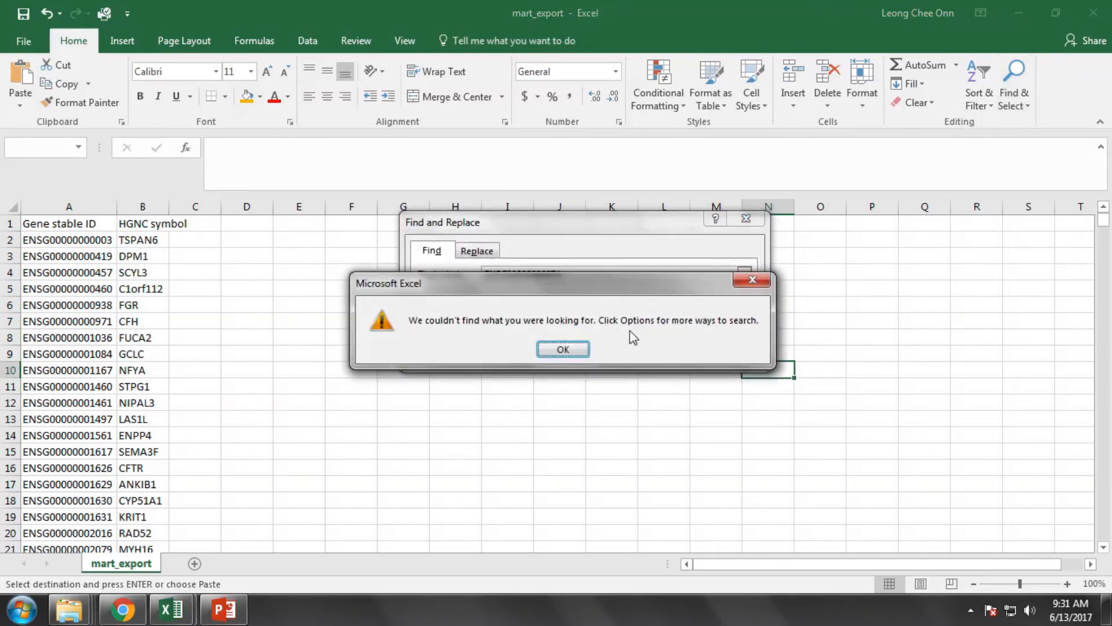
left_click(564, 349)
left_click(728, 352)
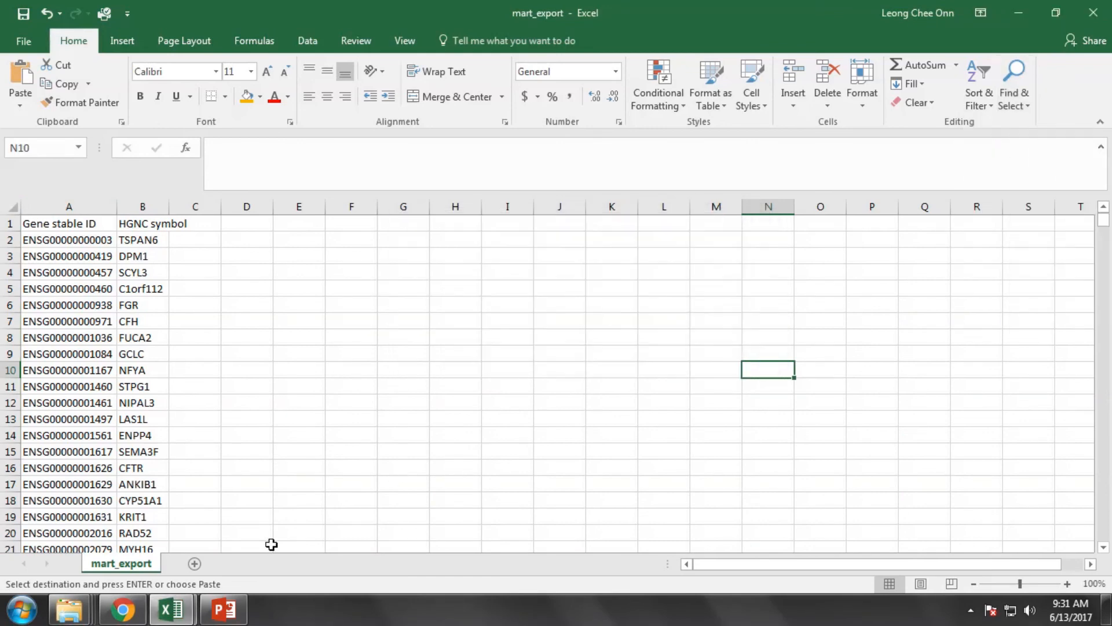
- Return to the nature16965-s2 workbook and look through further rows of the HGNC ID column
mouse_move(194, 603)
left_click(254, 544)
left_click(162, 607)
left_click(129, 539)
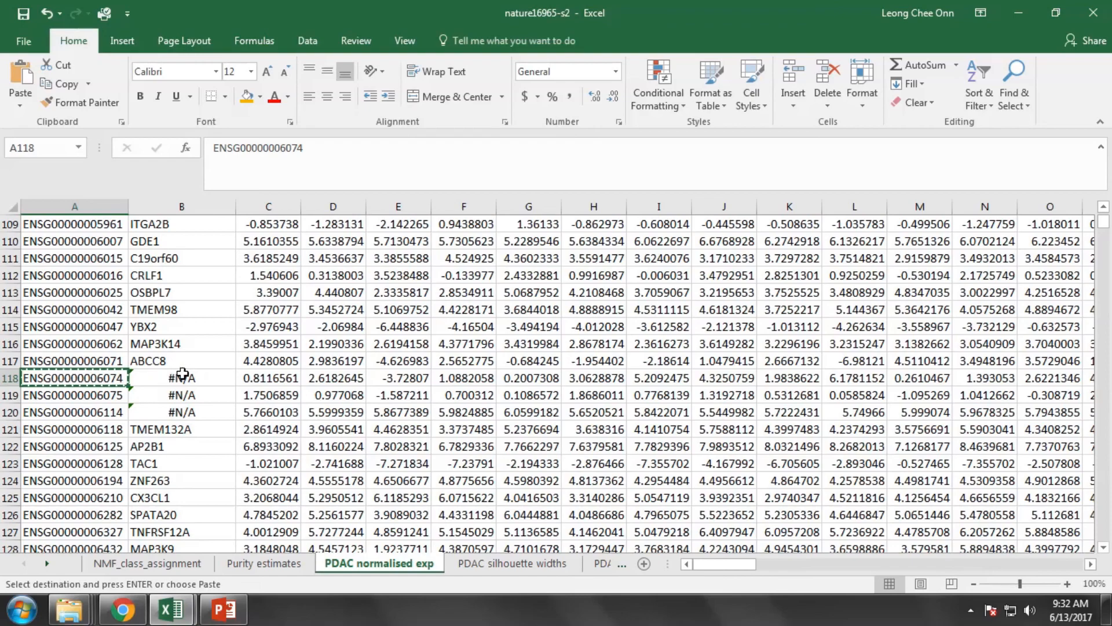
scroll(280, 381, "down", 5)
scroll(279, 381, "down", 20)
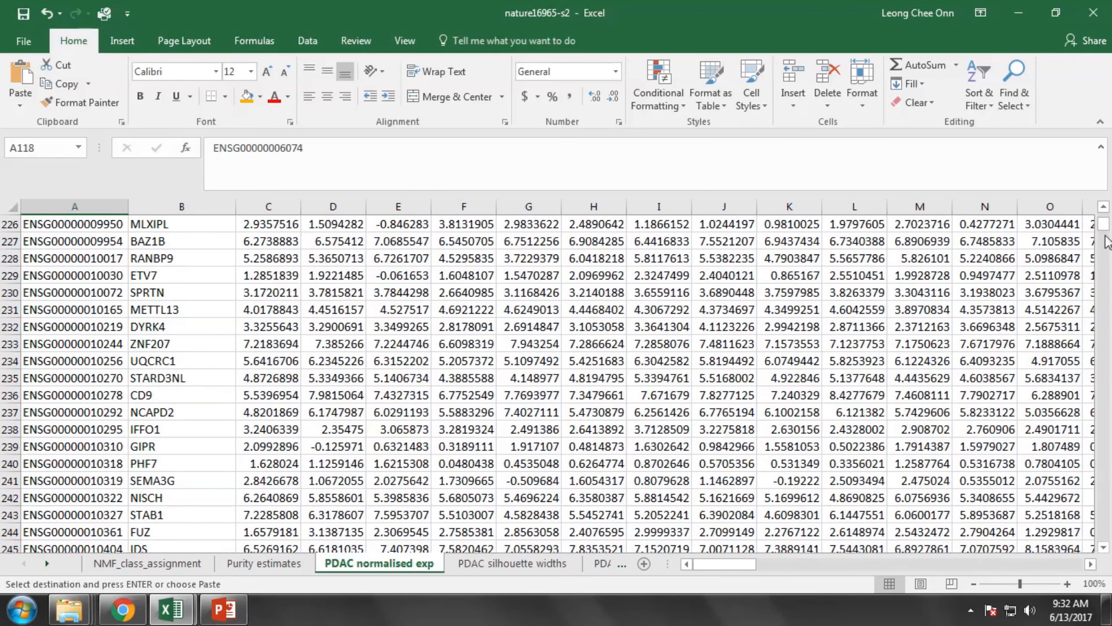
left_click_drag(1105, 243, 1105, 219)
left_click(529, 394)
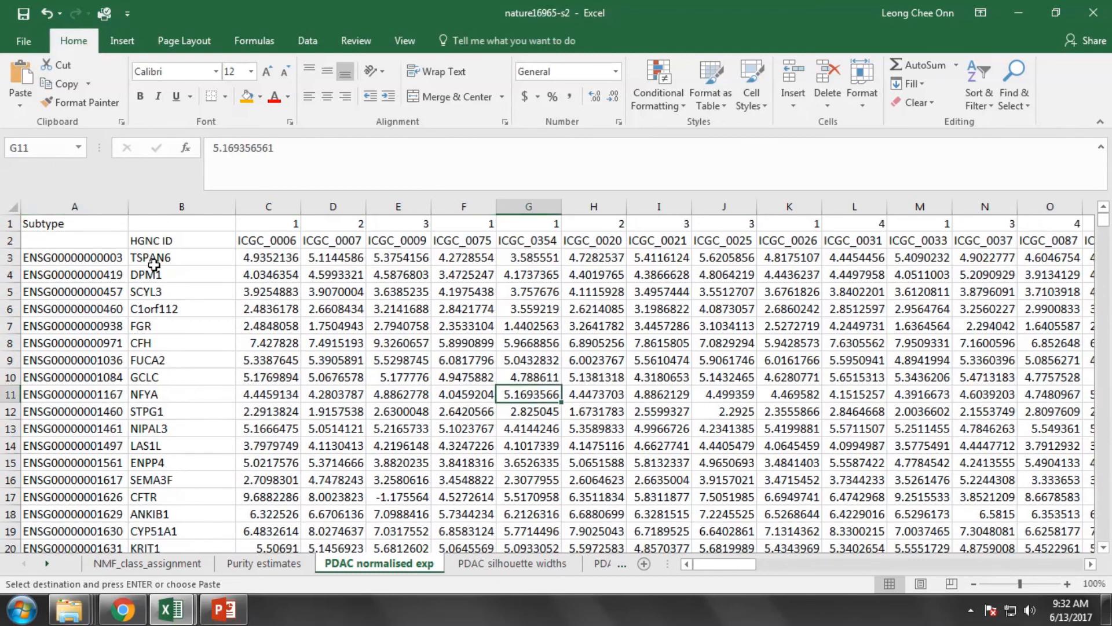
- Replace the formulas in the HGNC ID column, from B2 down to B18280, with their values
left_click(159, 242)
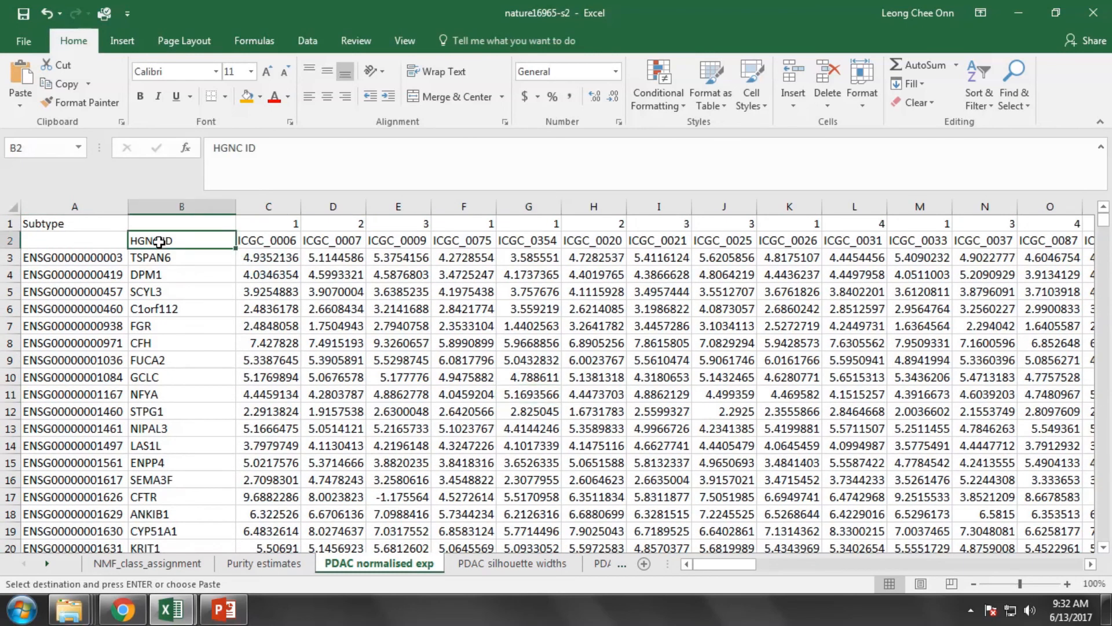
left_click(174, 292)
left_click(169, 242)
key("ctrl+shift+Down")
right_click(187, 279)
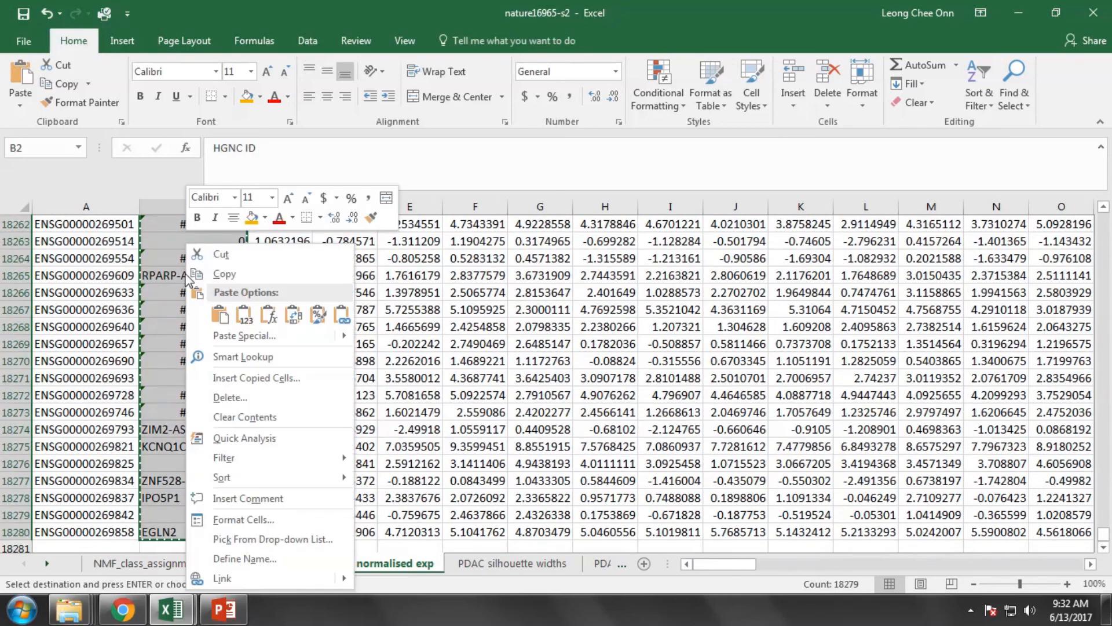
left_click(247, 318)
left_click(268, 308)
- Close the mart_export workbook without saving its changes
mouse_move(176, 616)
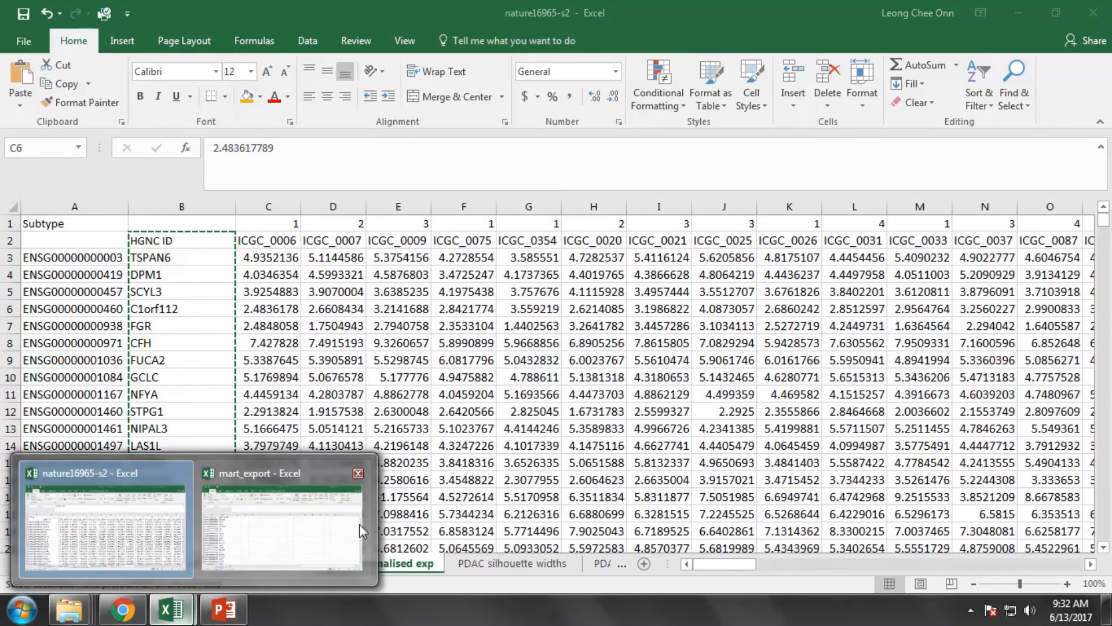
left_click(266, 509)
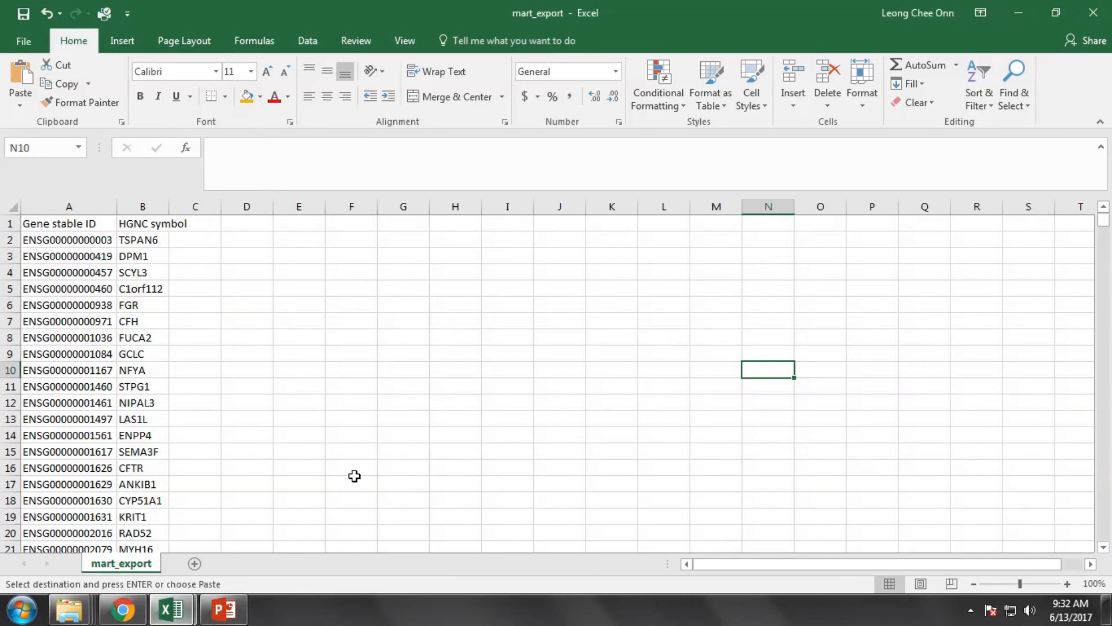
left_click(1093, 13)
left_click(556, 325)
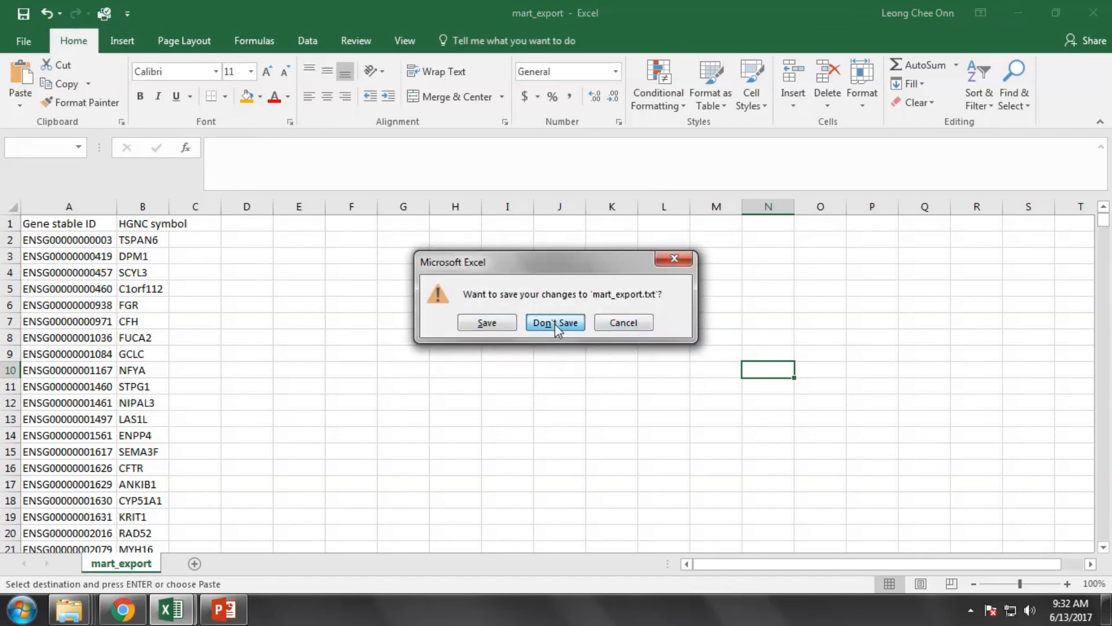
- Review the subtype row, sample names, Ensembl gene IDs and HGNC IDs in the expression table, and switch to the PowerPoint presentation
left_click(149, 270)
left_click(287, 223)
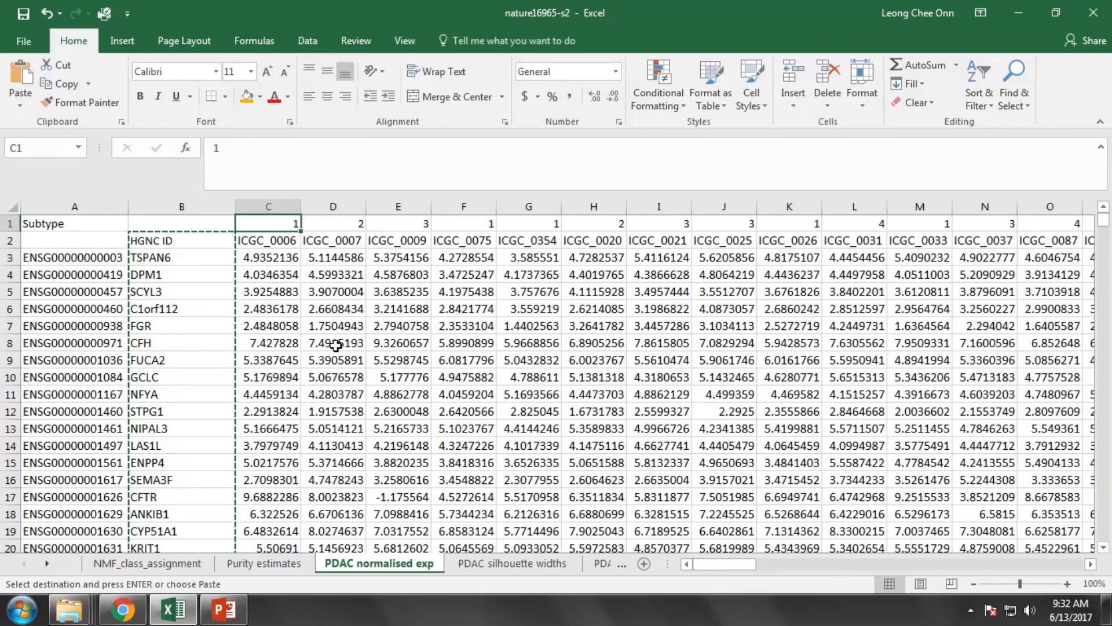
key("Down")
key("Right")
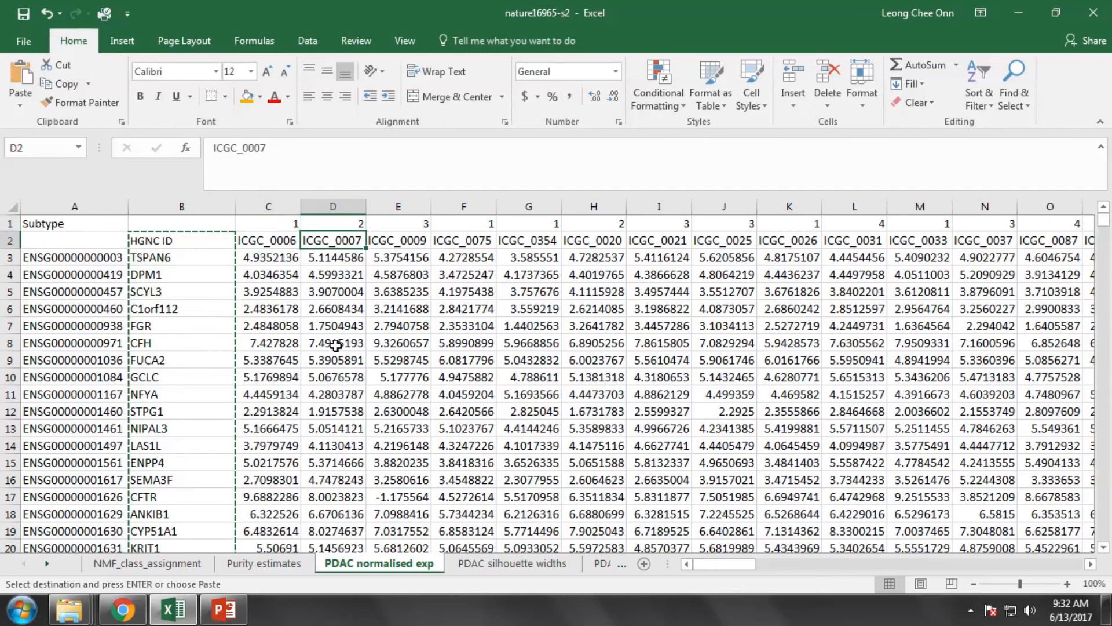
key("Right")
key("Right")
key("Right")
key("Up")
key("Left")
key("Left")
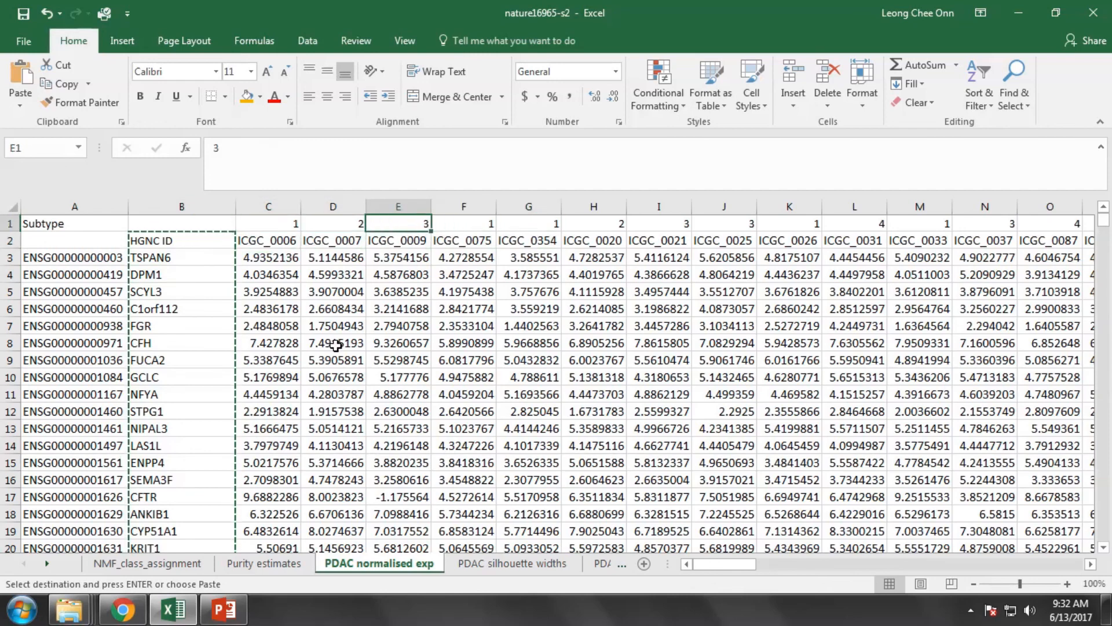
key("Left")
key("Left")
left_click(74, 257)
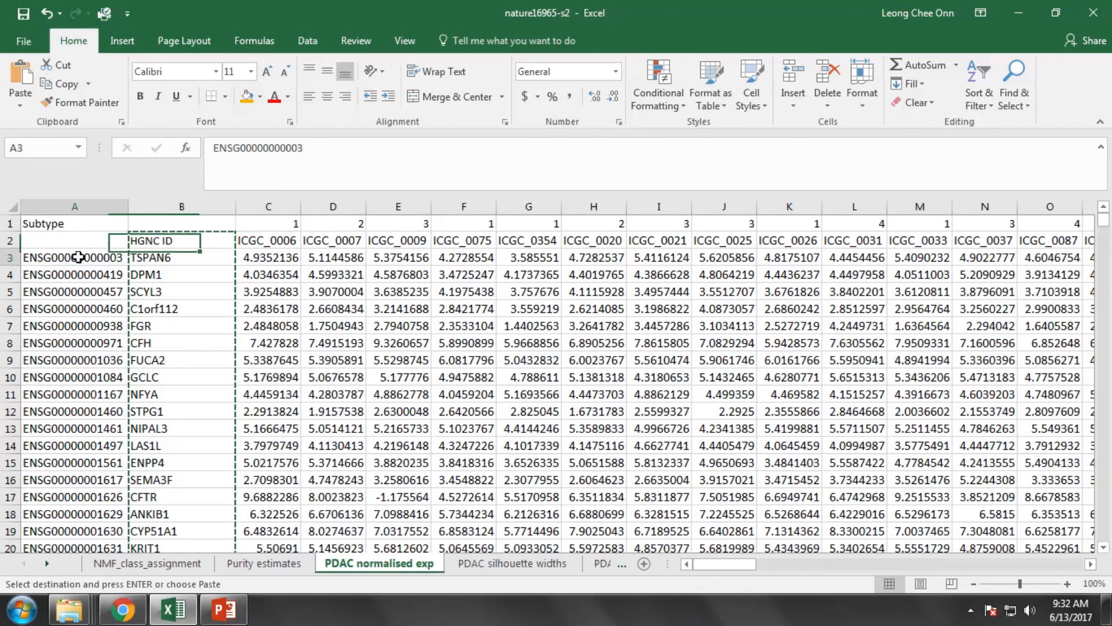
left_click(151, 258)
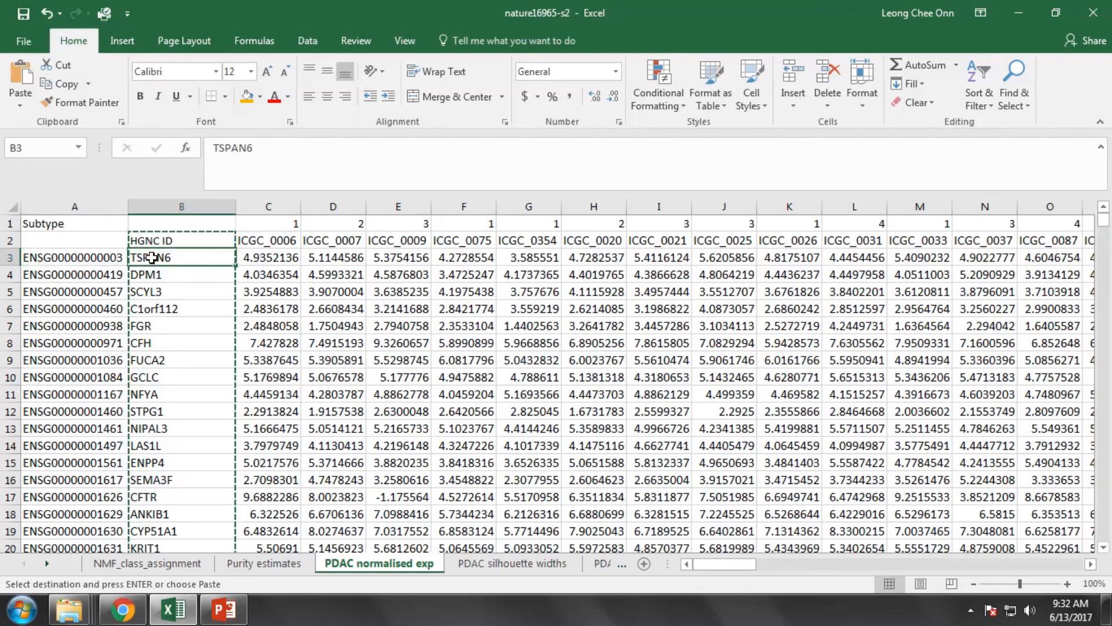
left_click(223, 609)
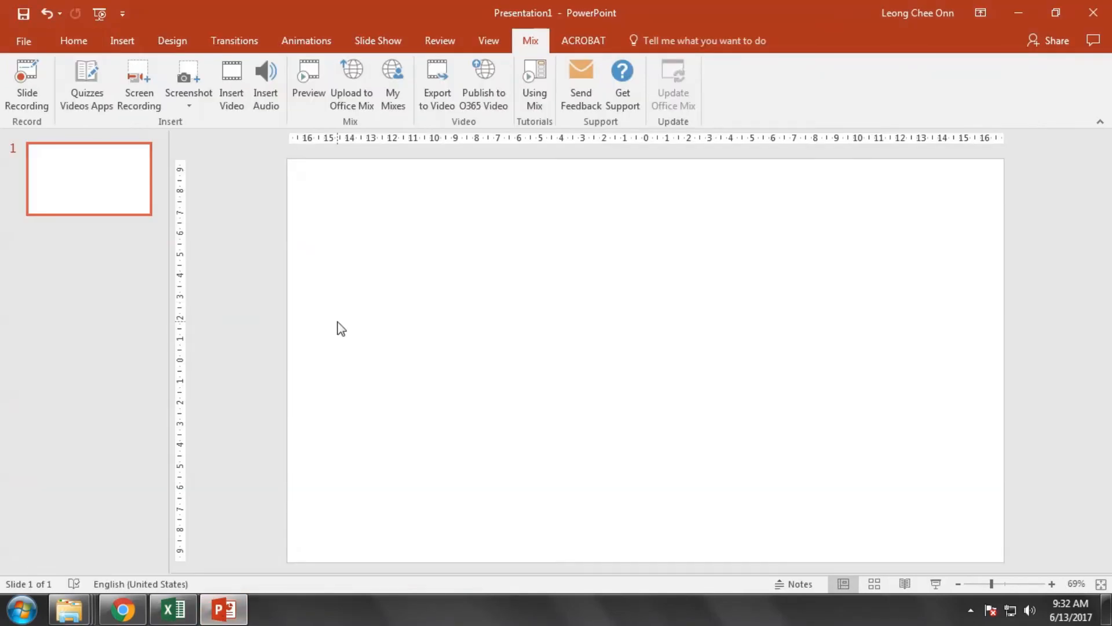